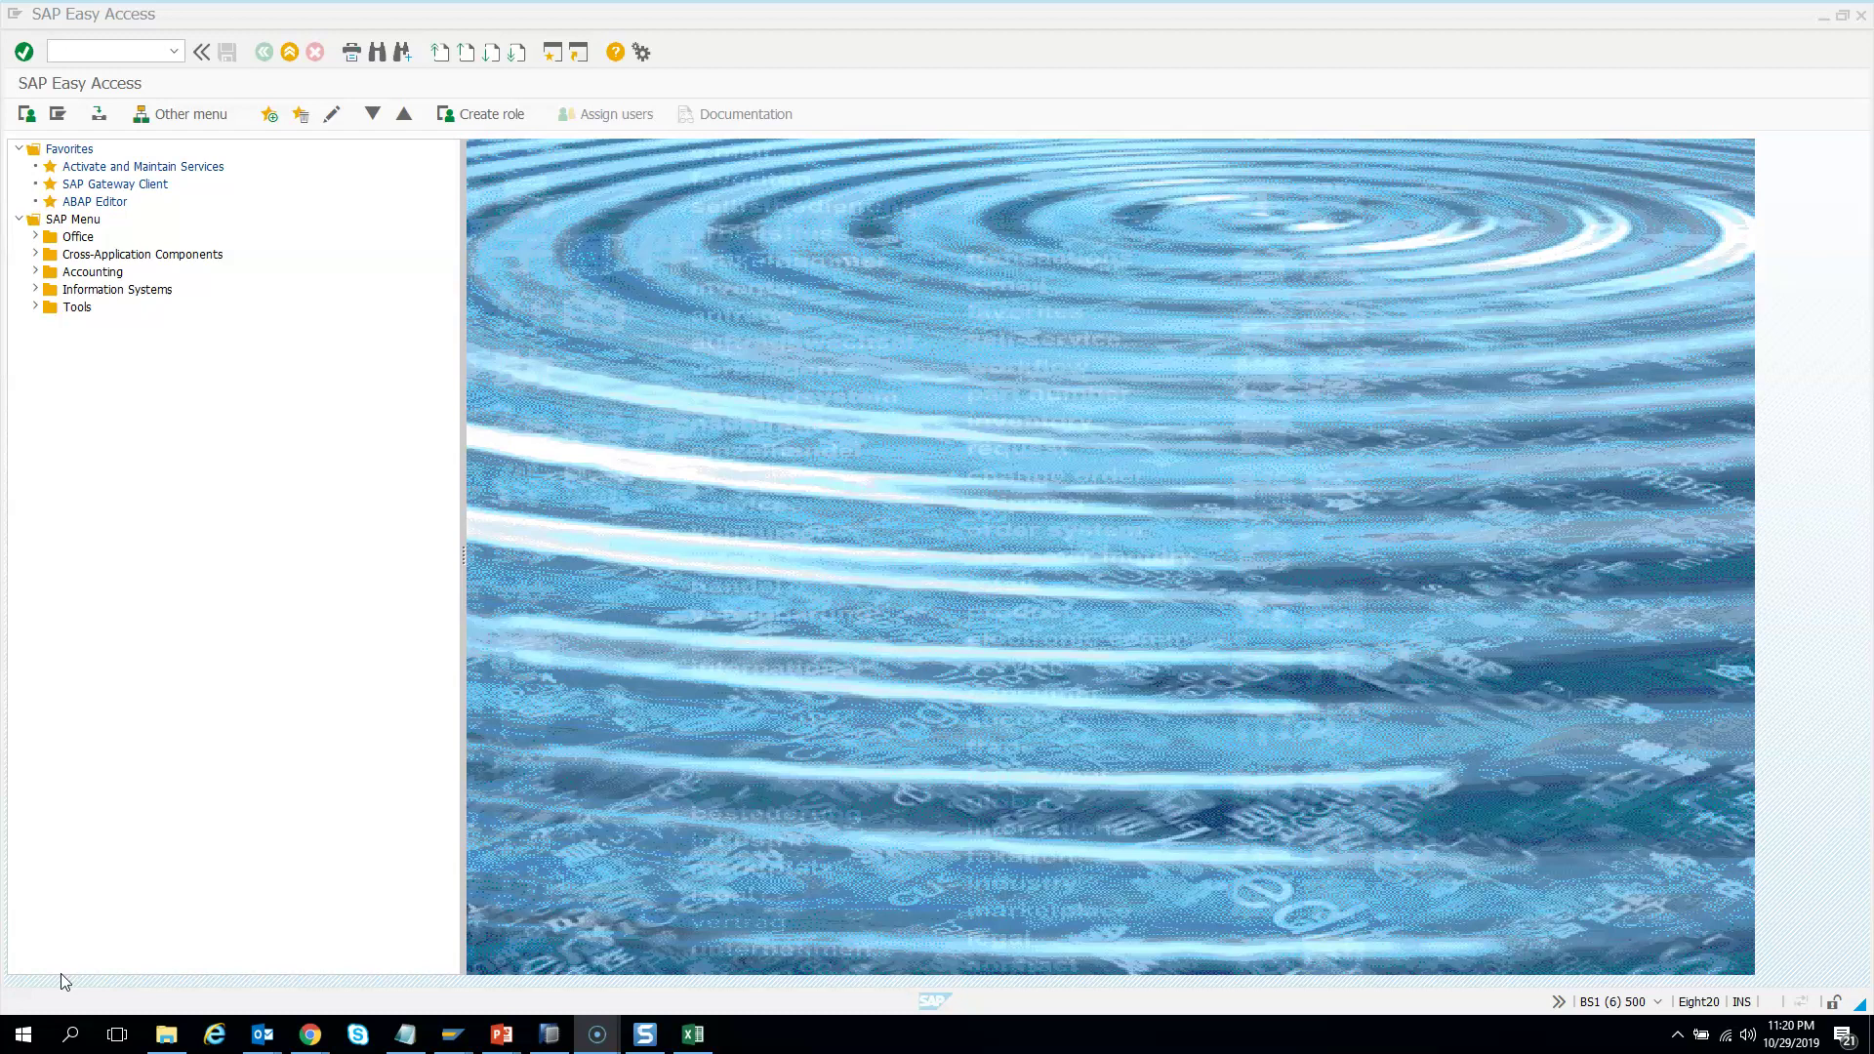
In PFCG, create single role ZCARRID_US, described as 'Airline Role for USA'
left_click(104, 52)
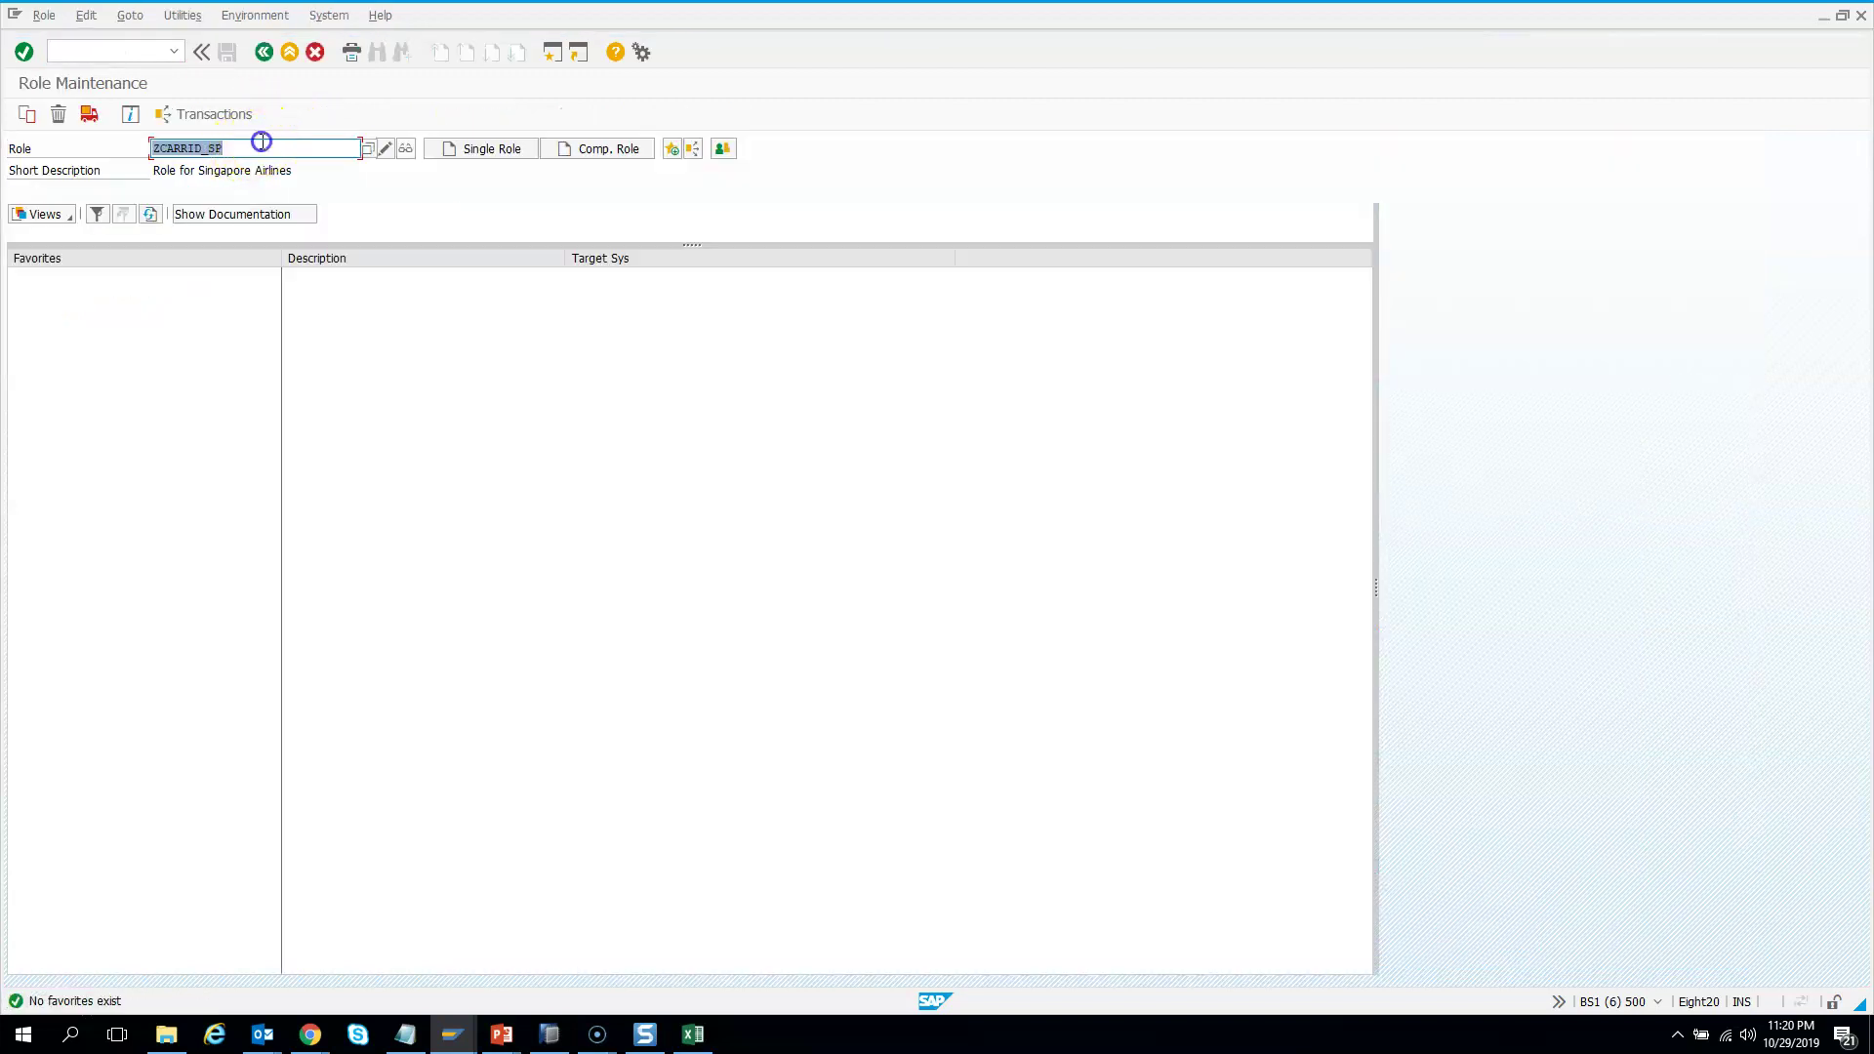
left_click(262, 143)
key("BackSpace")
key("BackSpace")
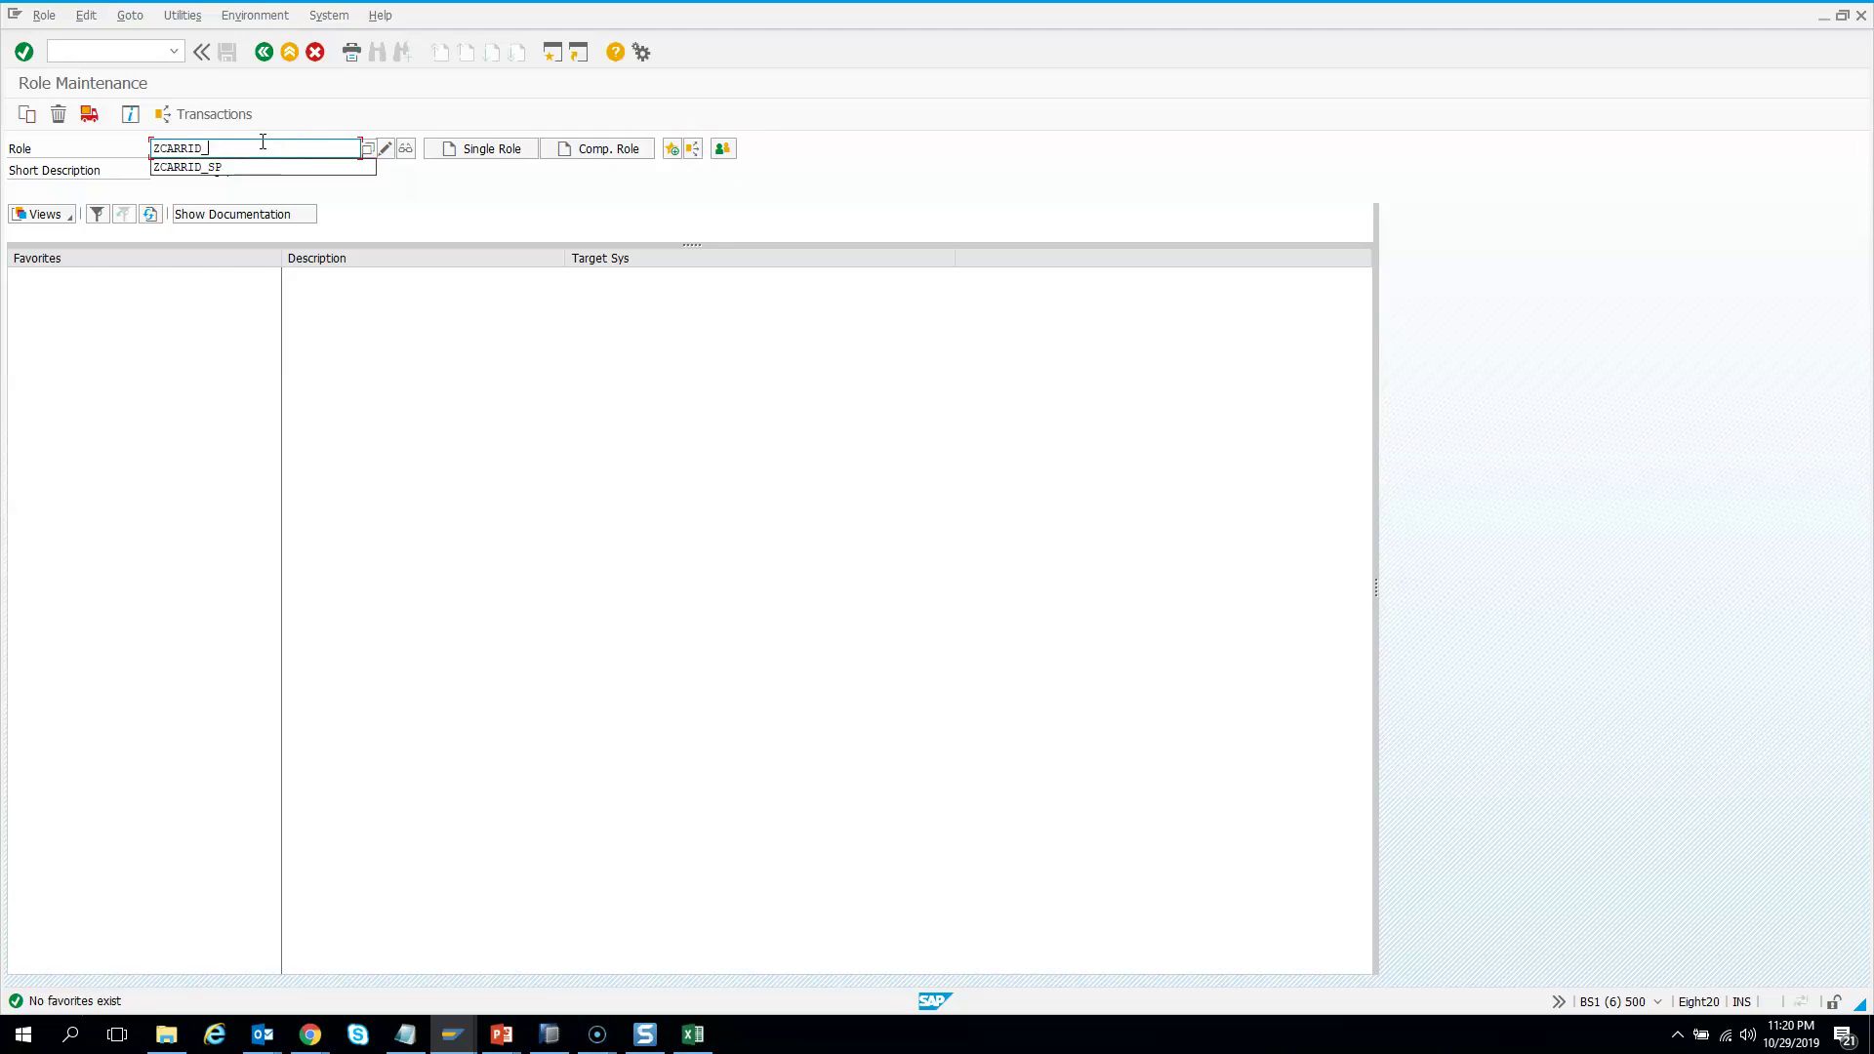
type("US")
left_click(491, 151)
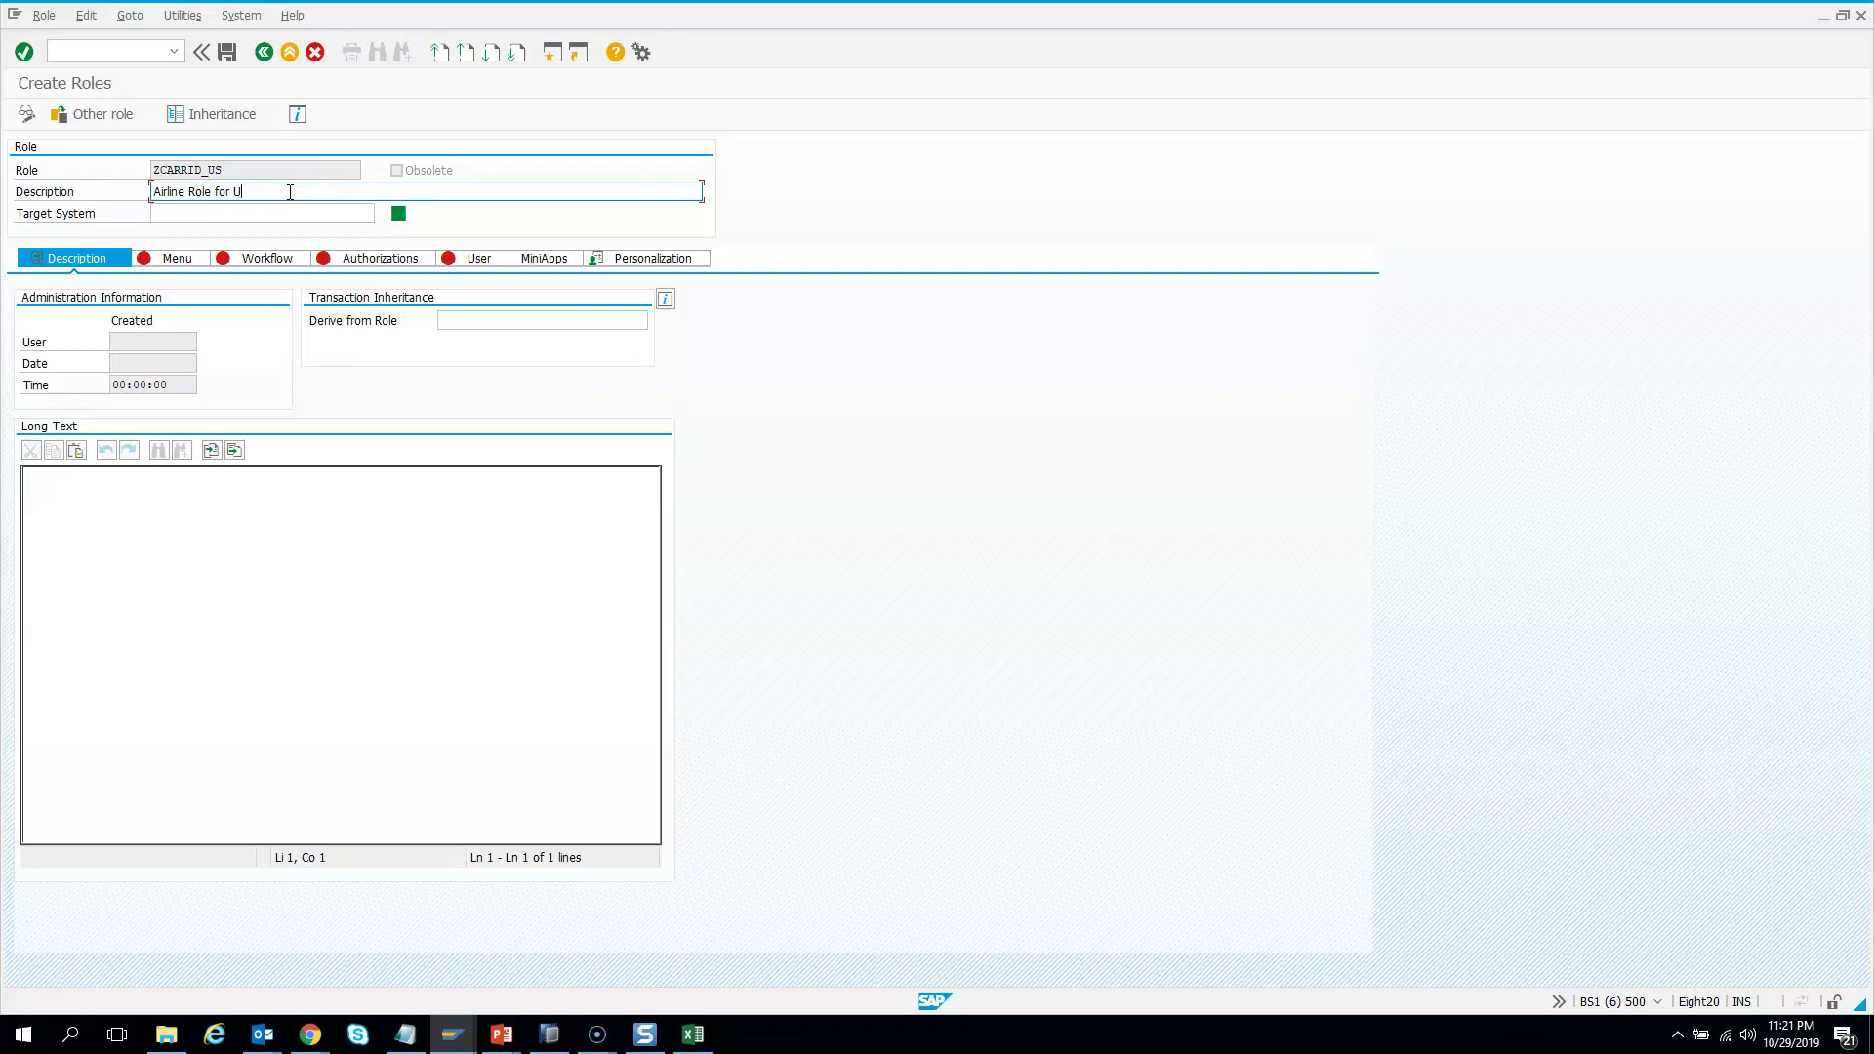
Save ZCARRID_US and open its authorization data with no template, for manual object entry
left_click(374, 261)
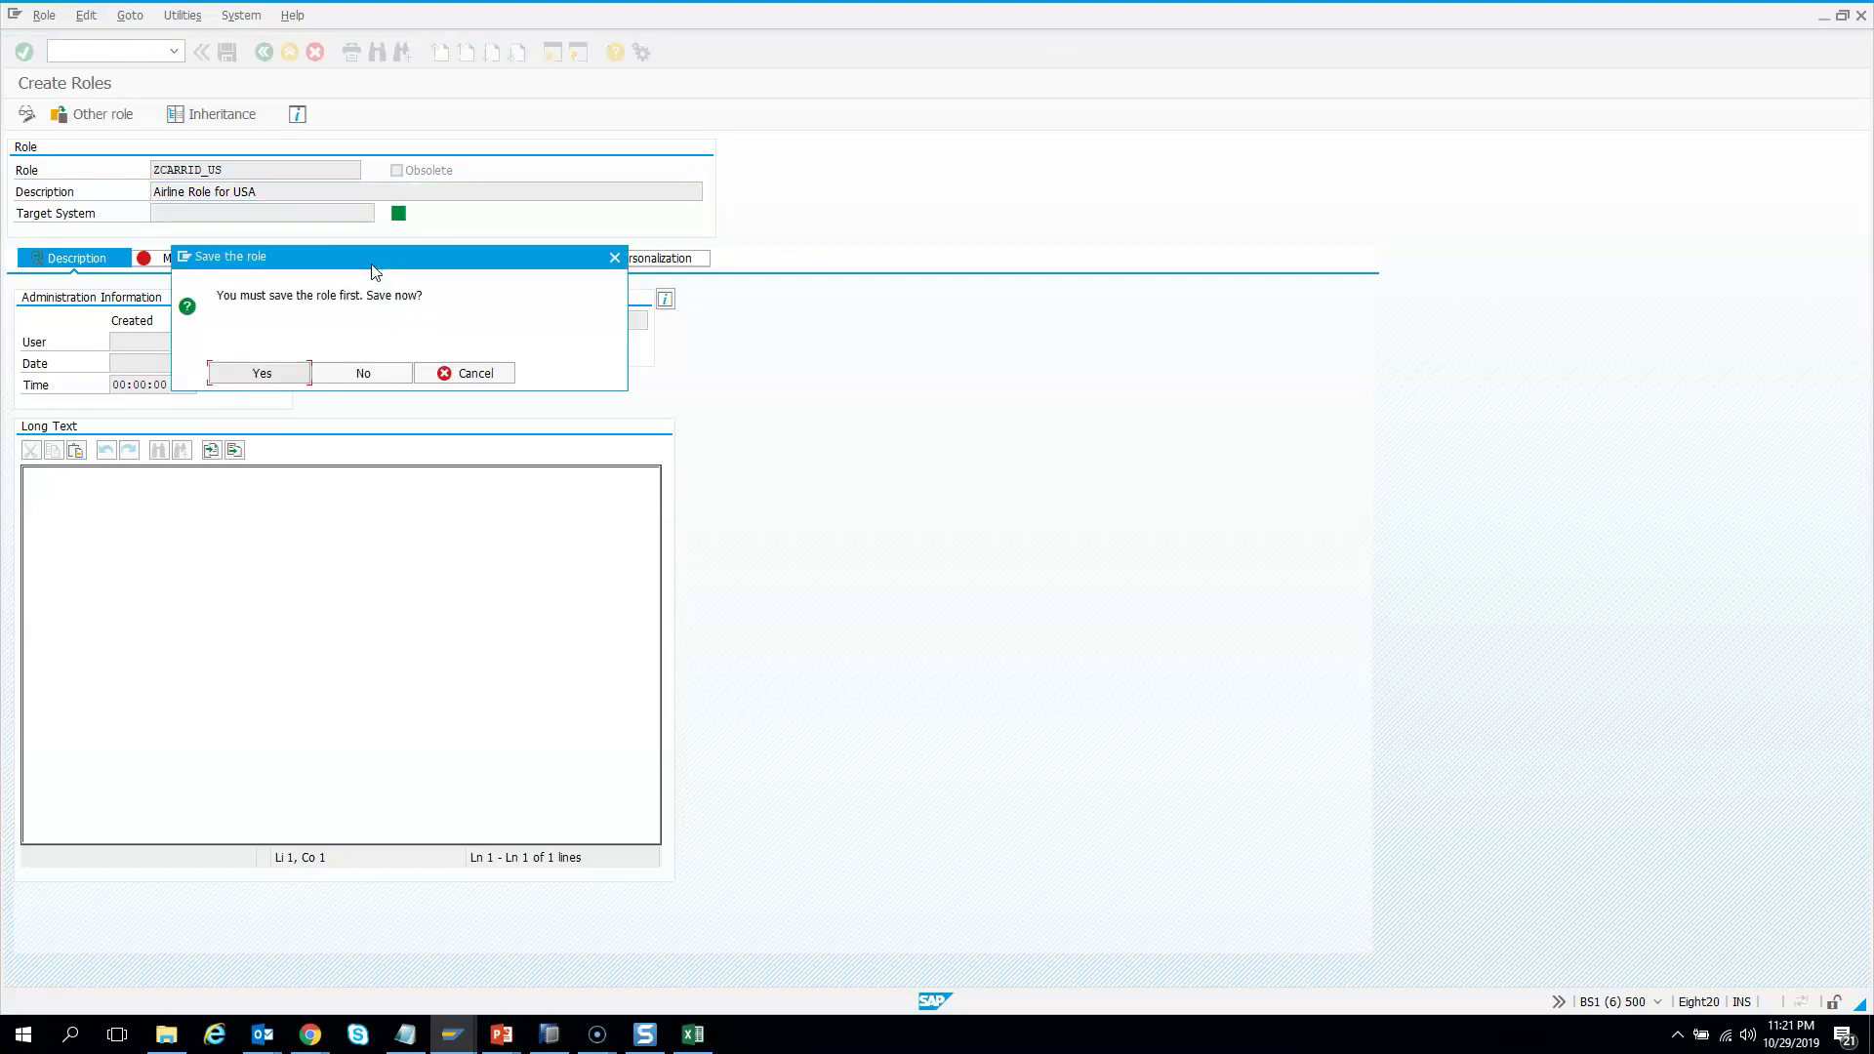
left_click(273, 376)
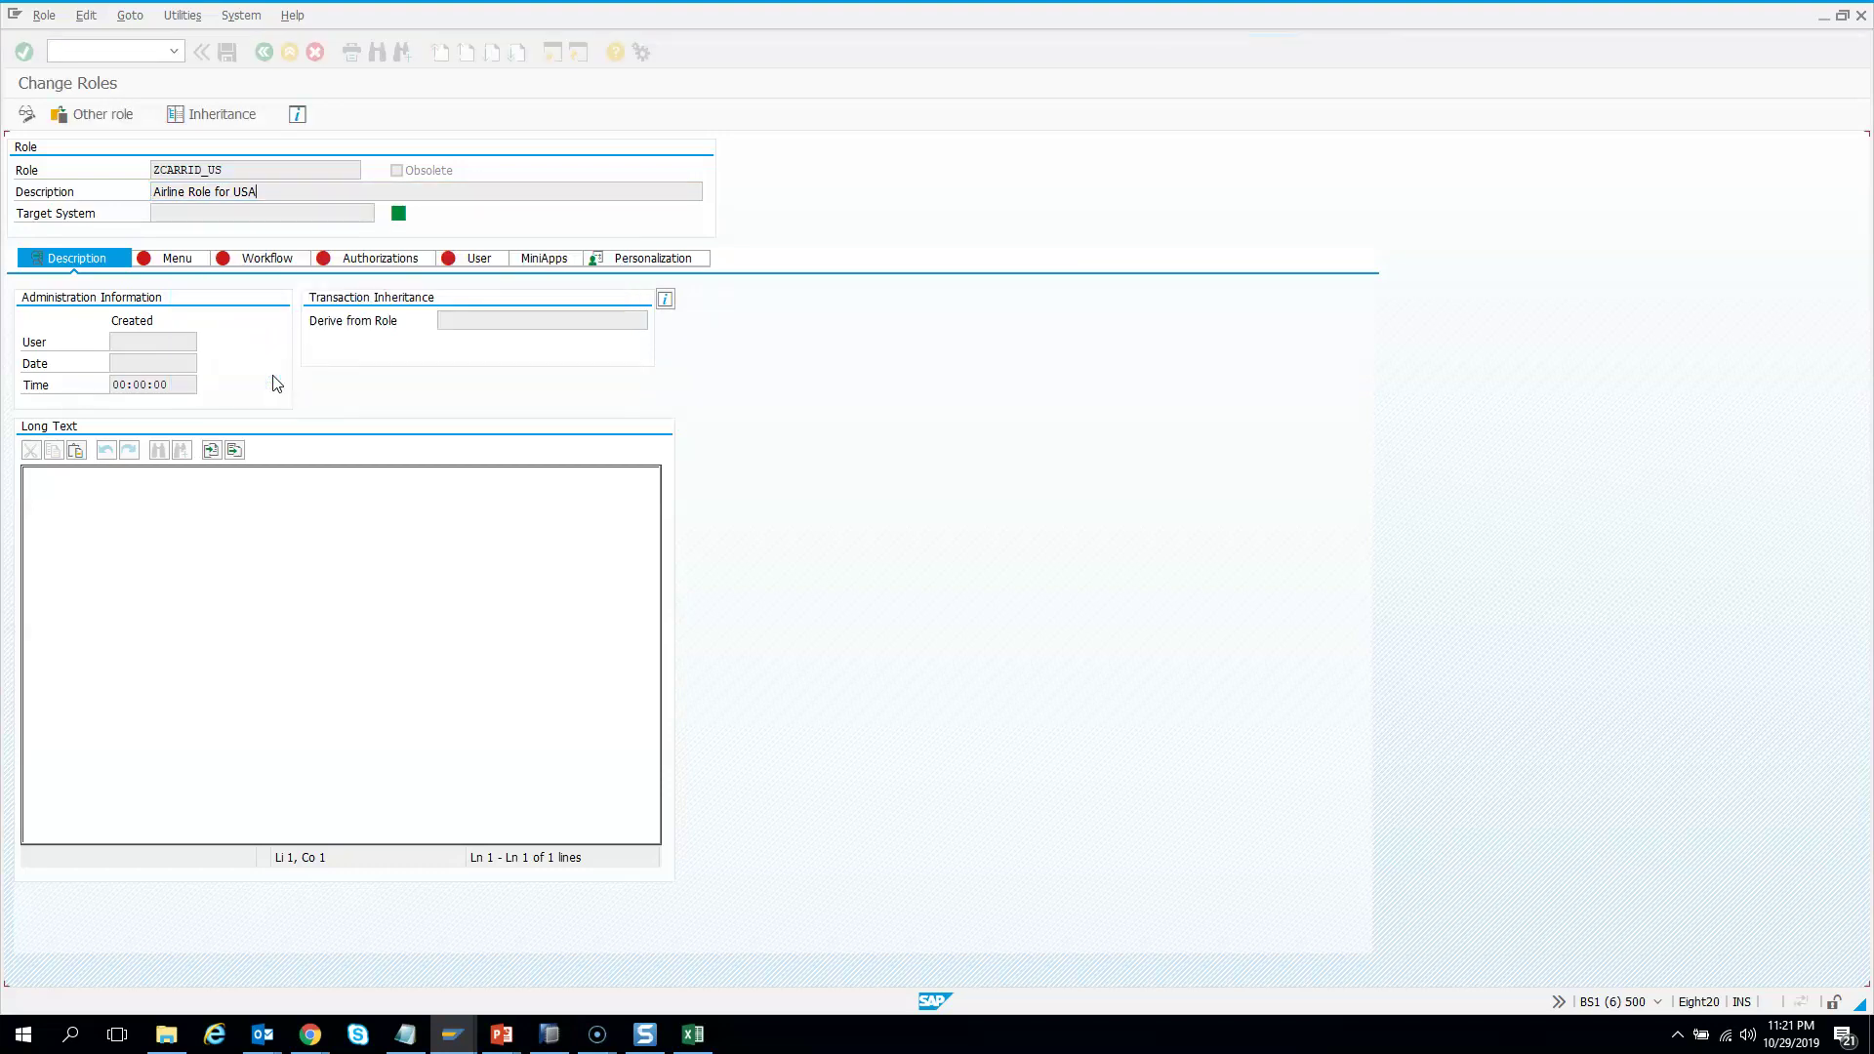
left_click(30, 536)
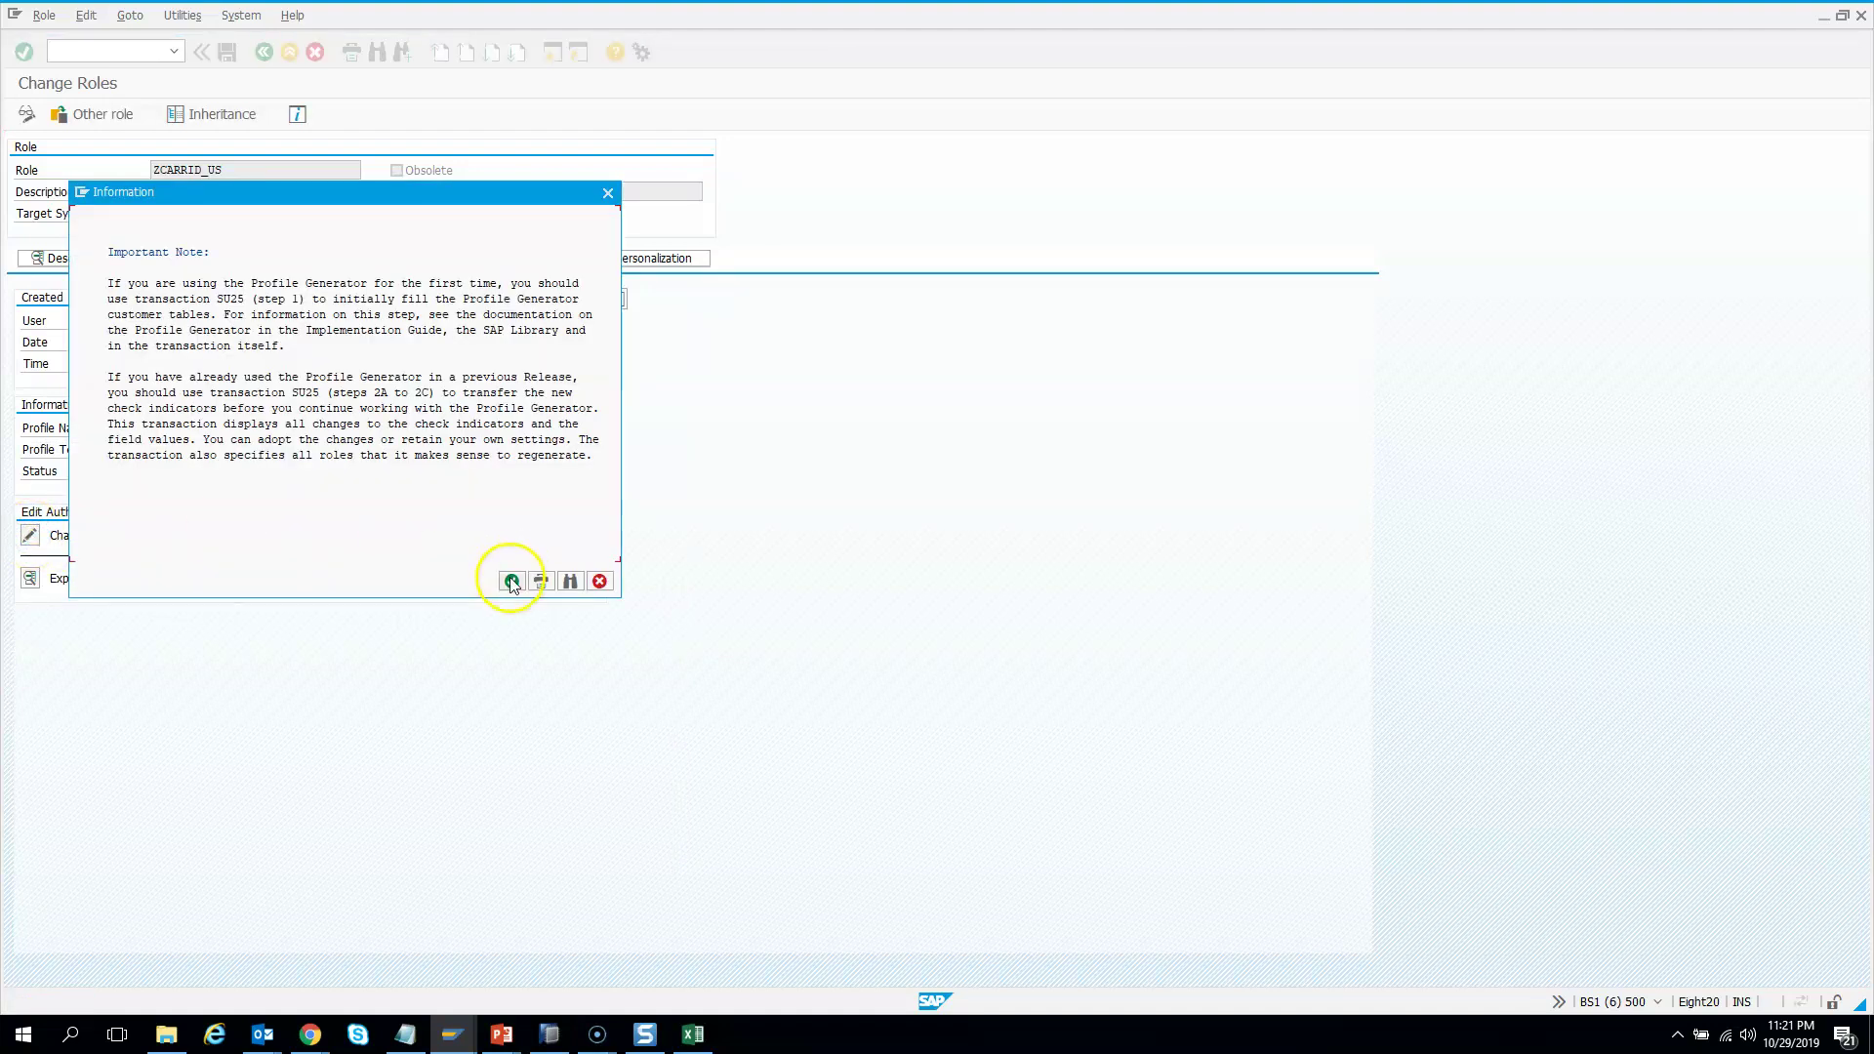
left_click(511, 581)
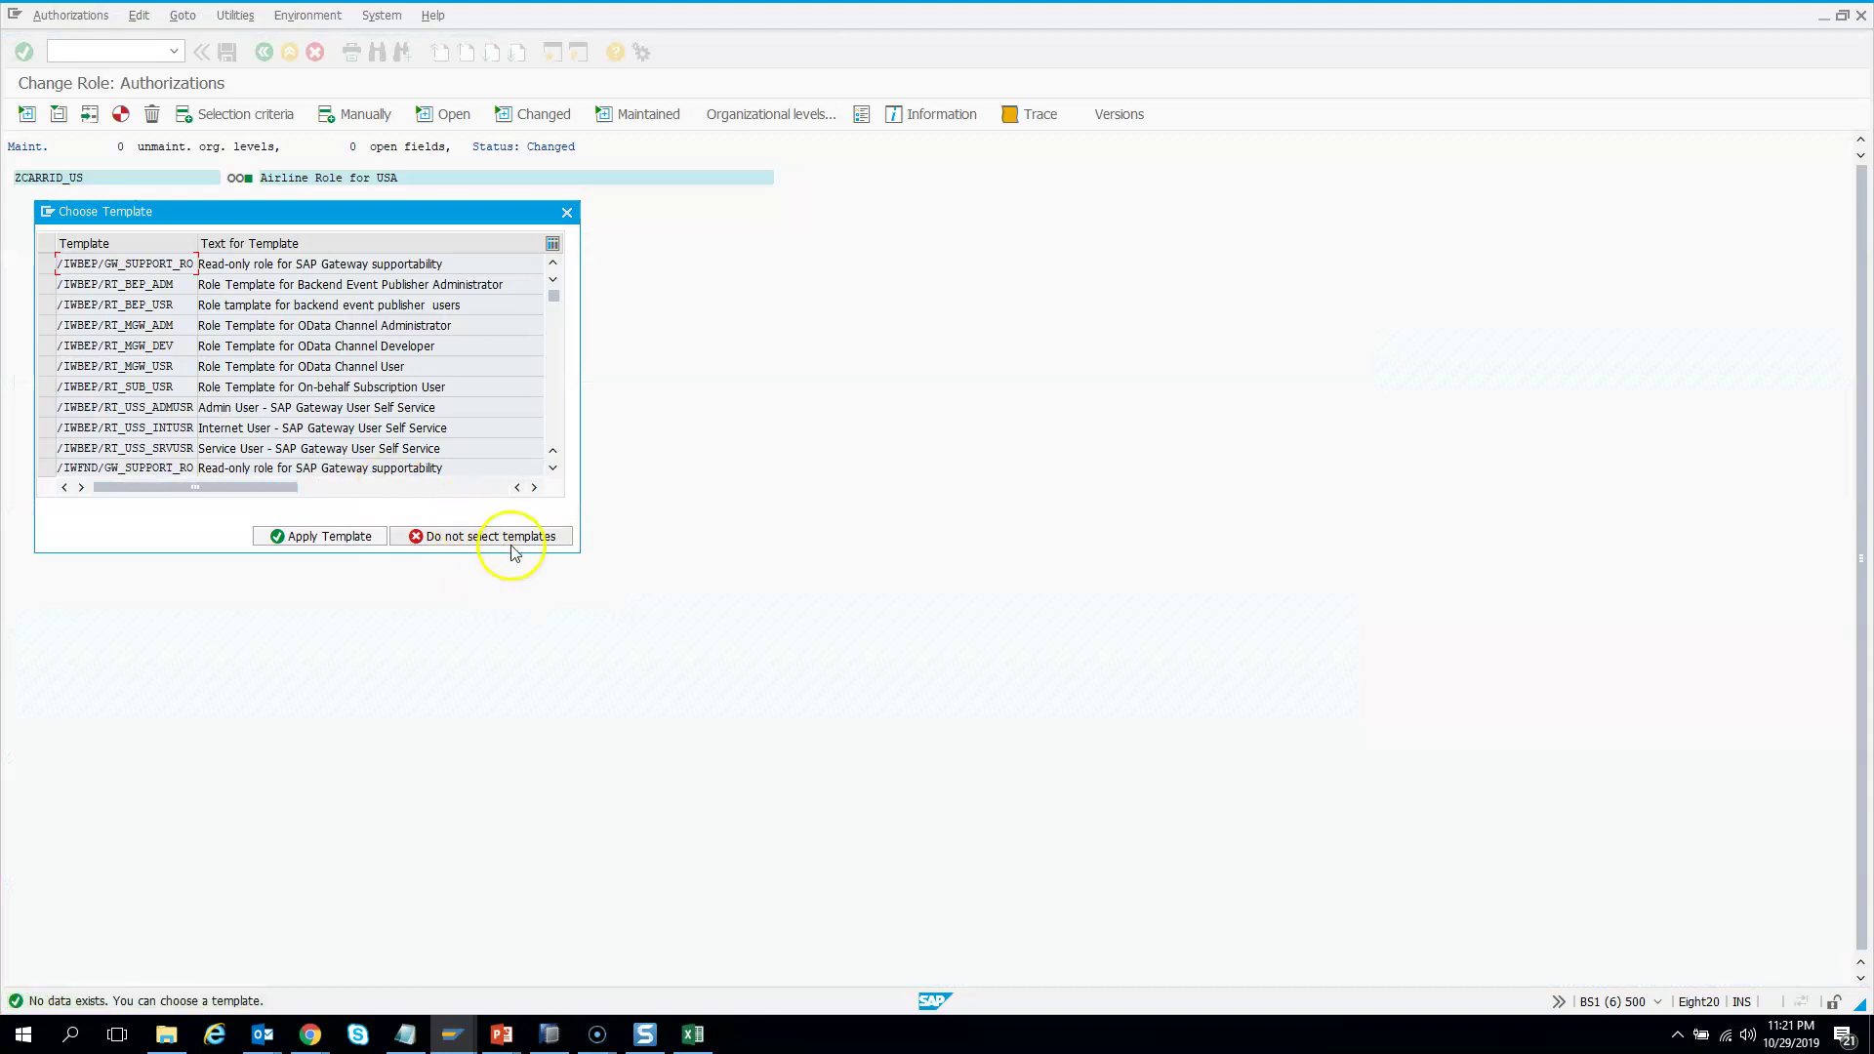
left_click(522, 540)
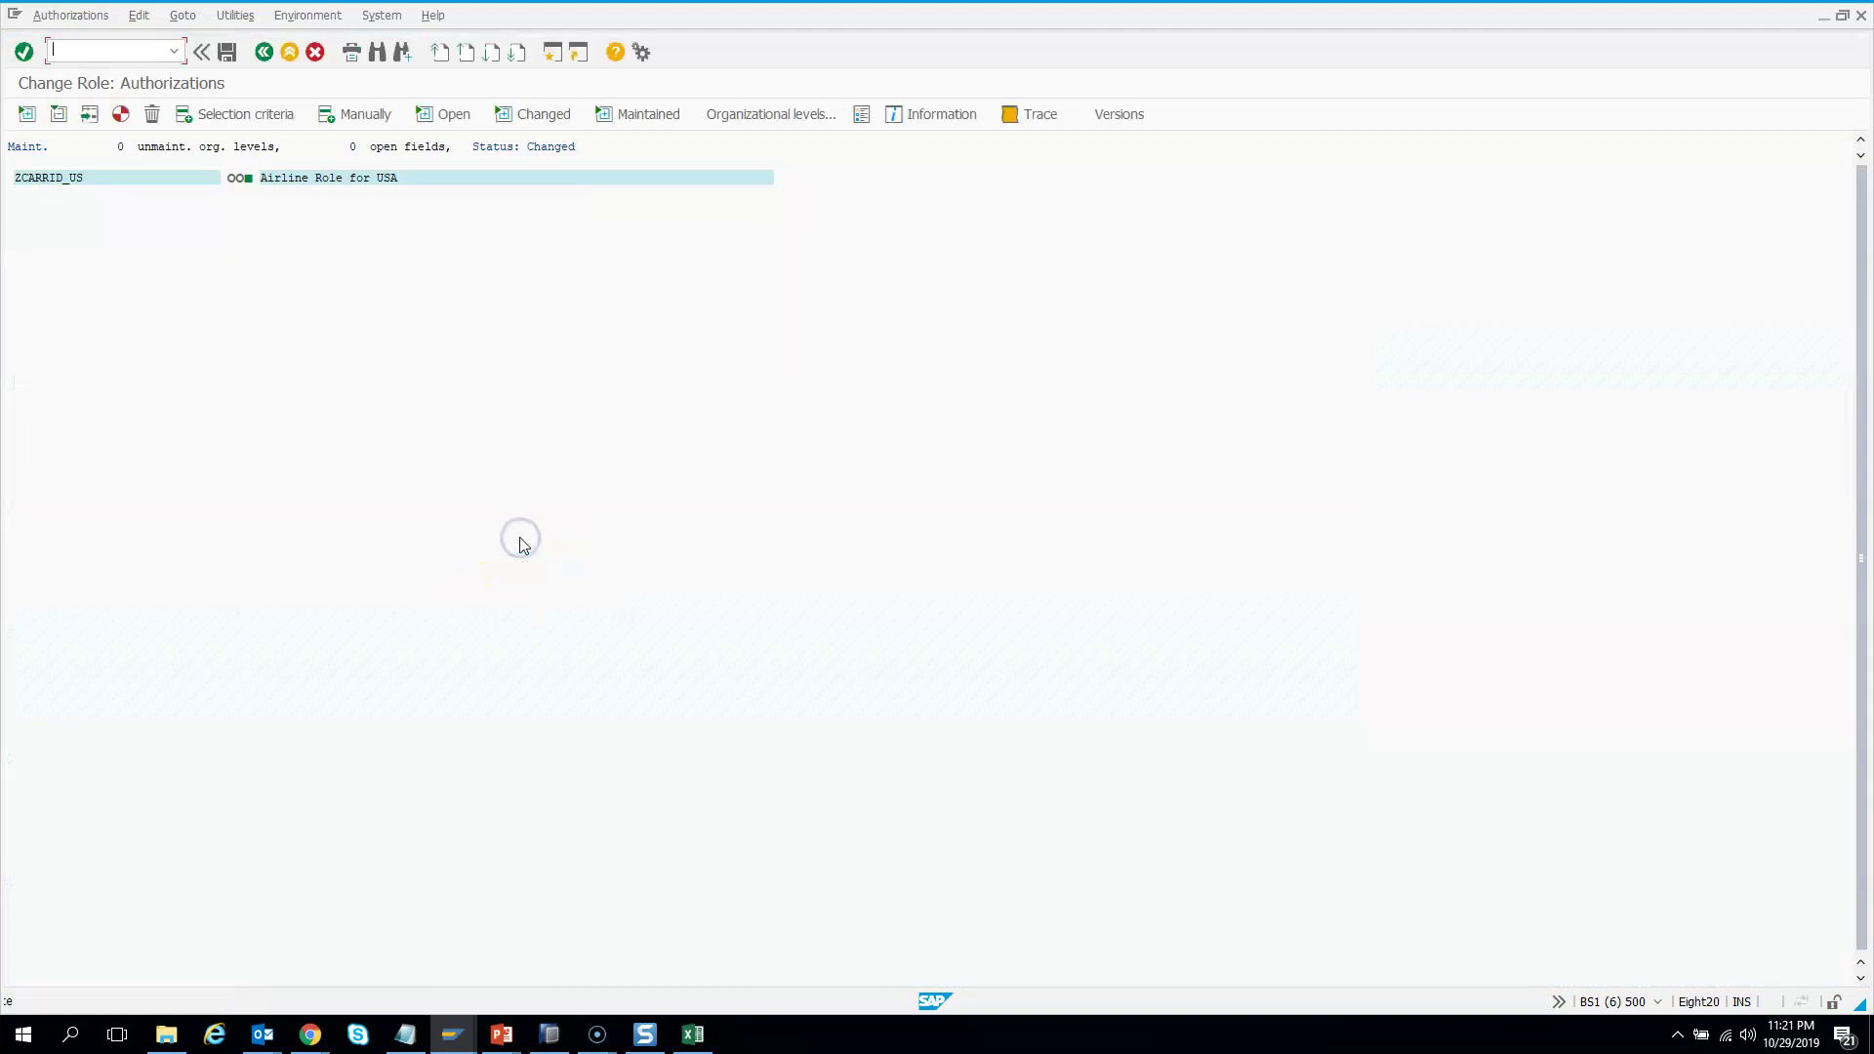
left_click(373, 119)
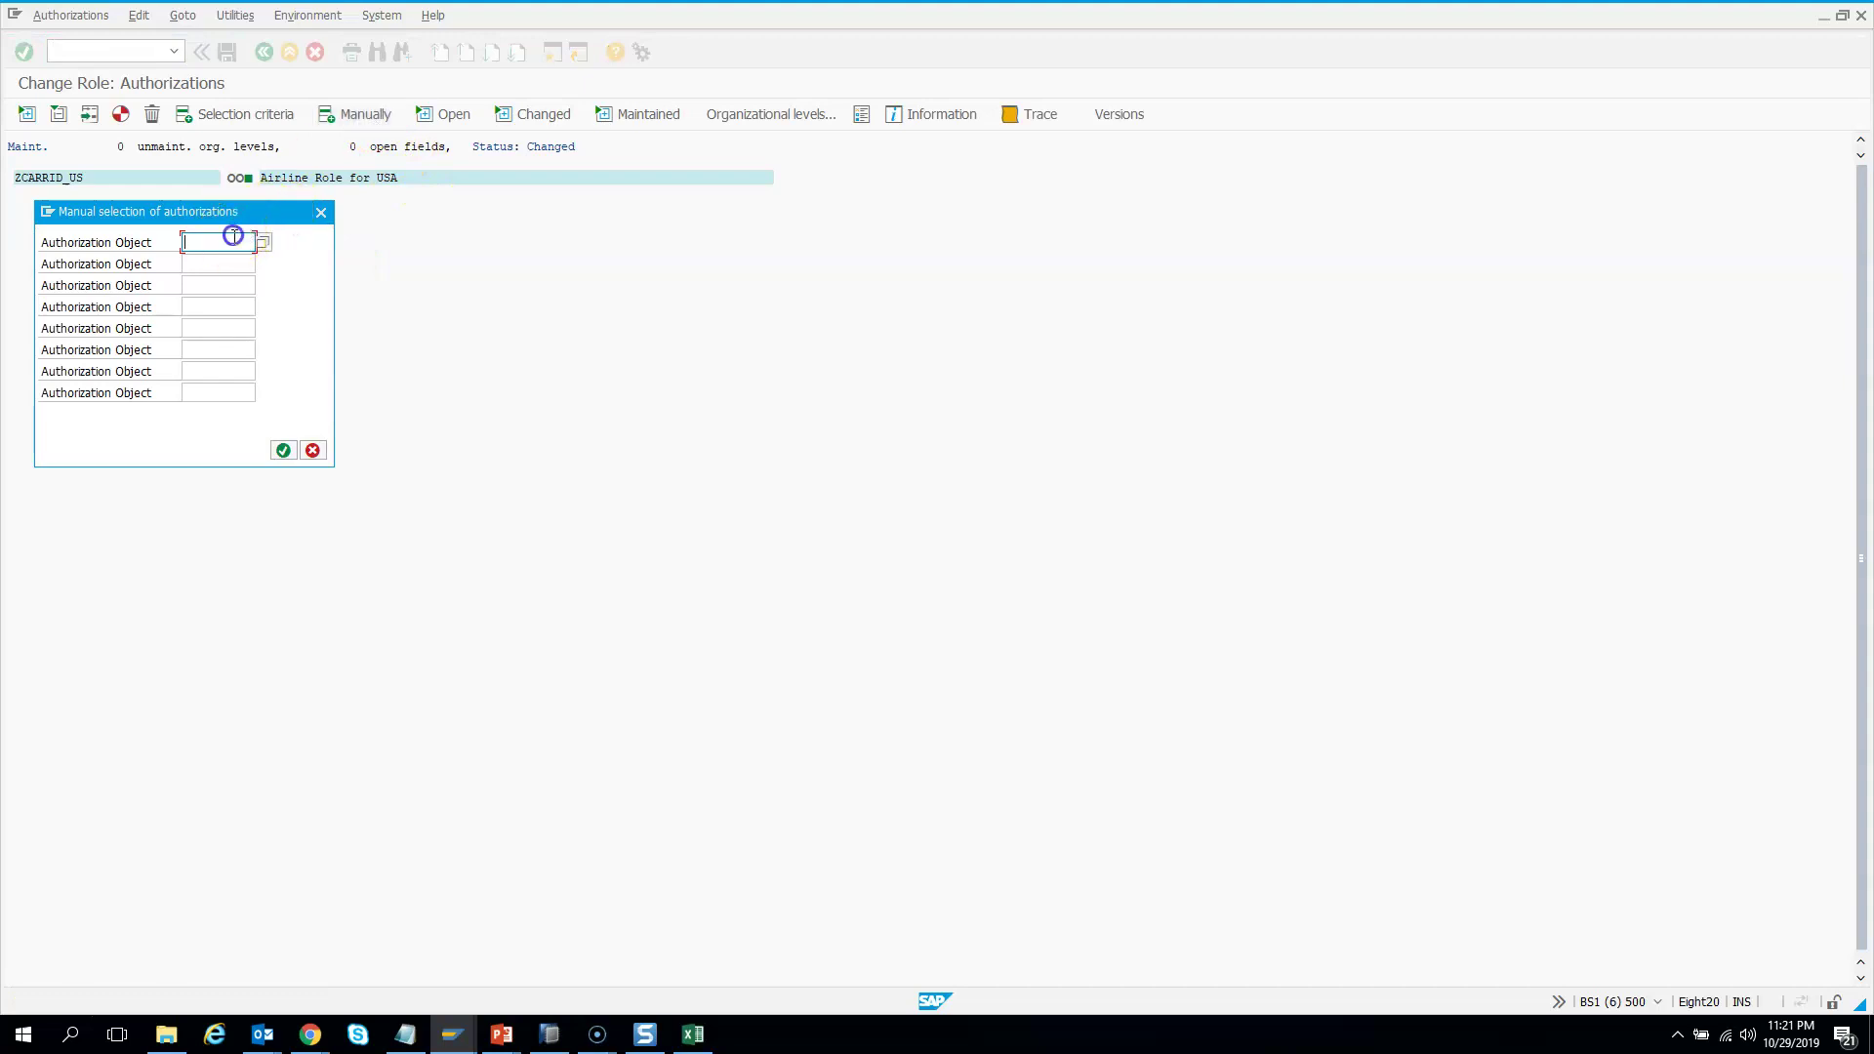
Insert authorization object ZFLI_CNTRY into the role
left_click(234, 240)
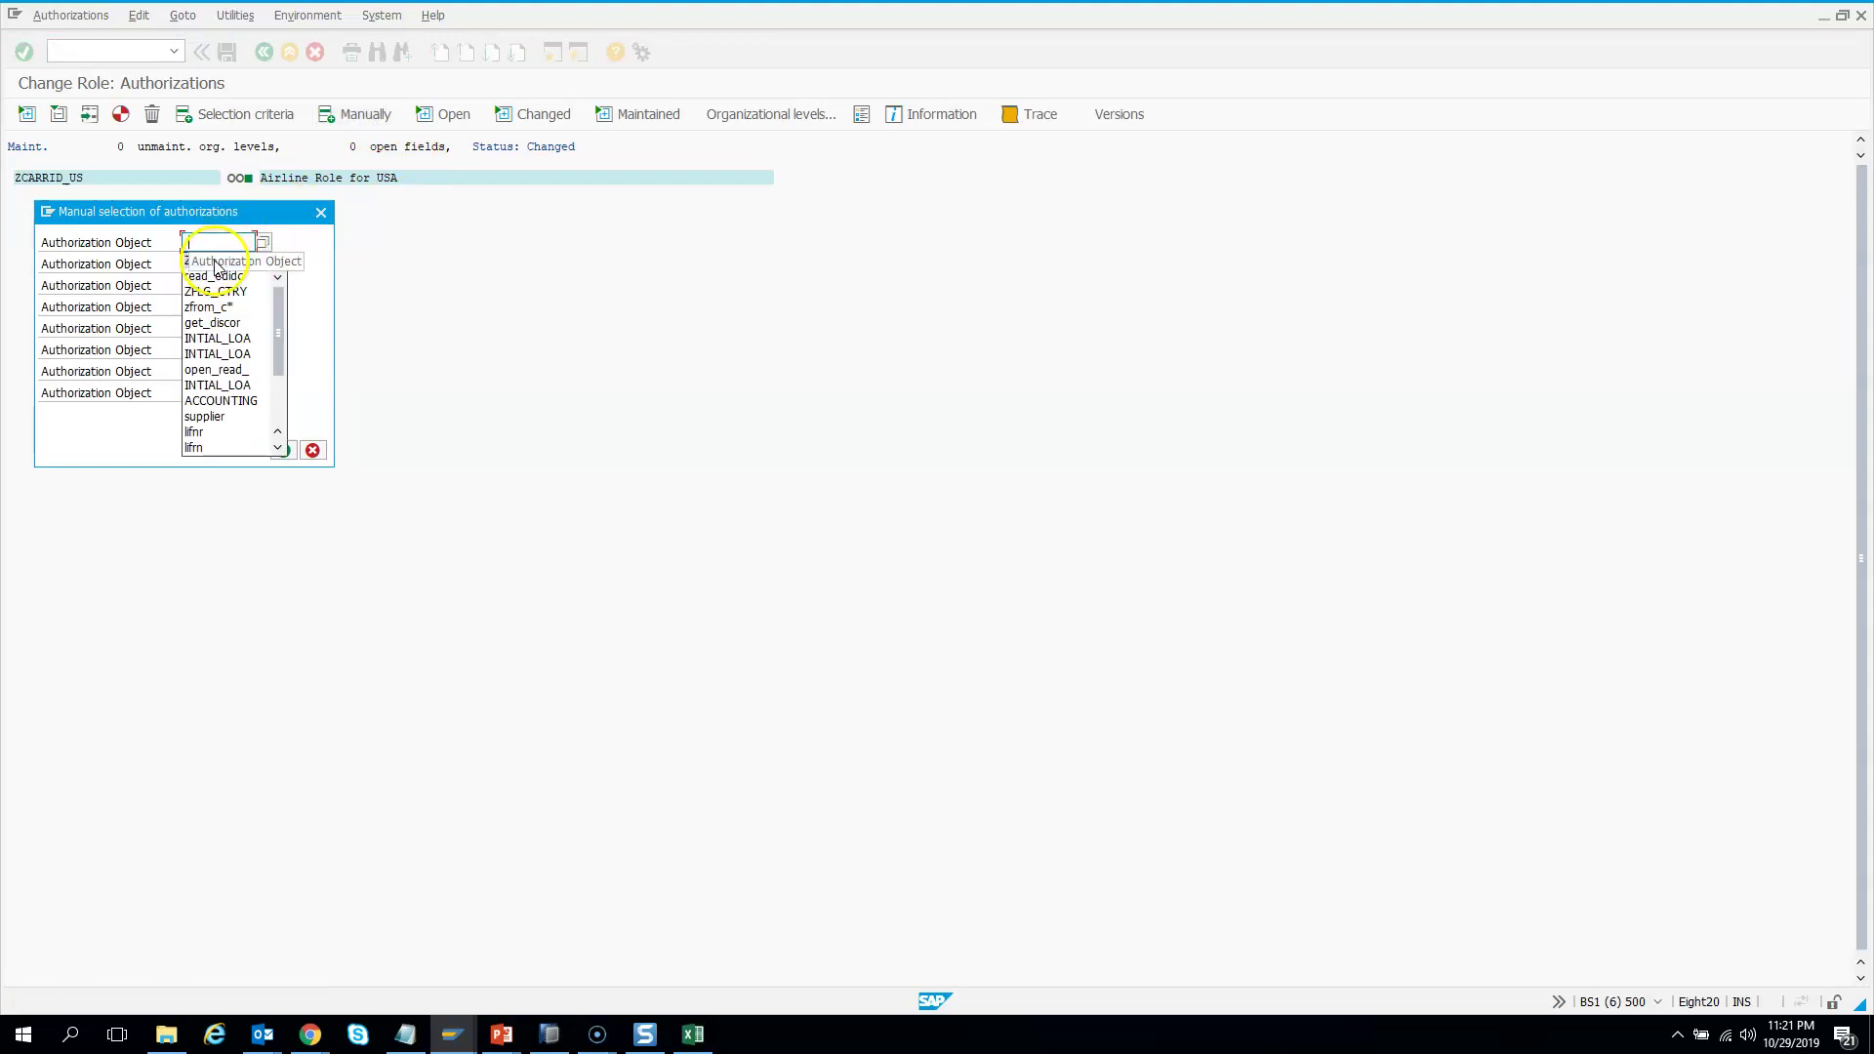
left_click(215, 259)
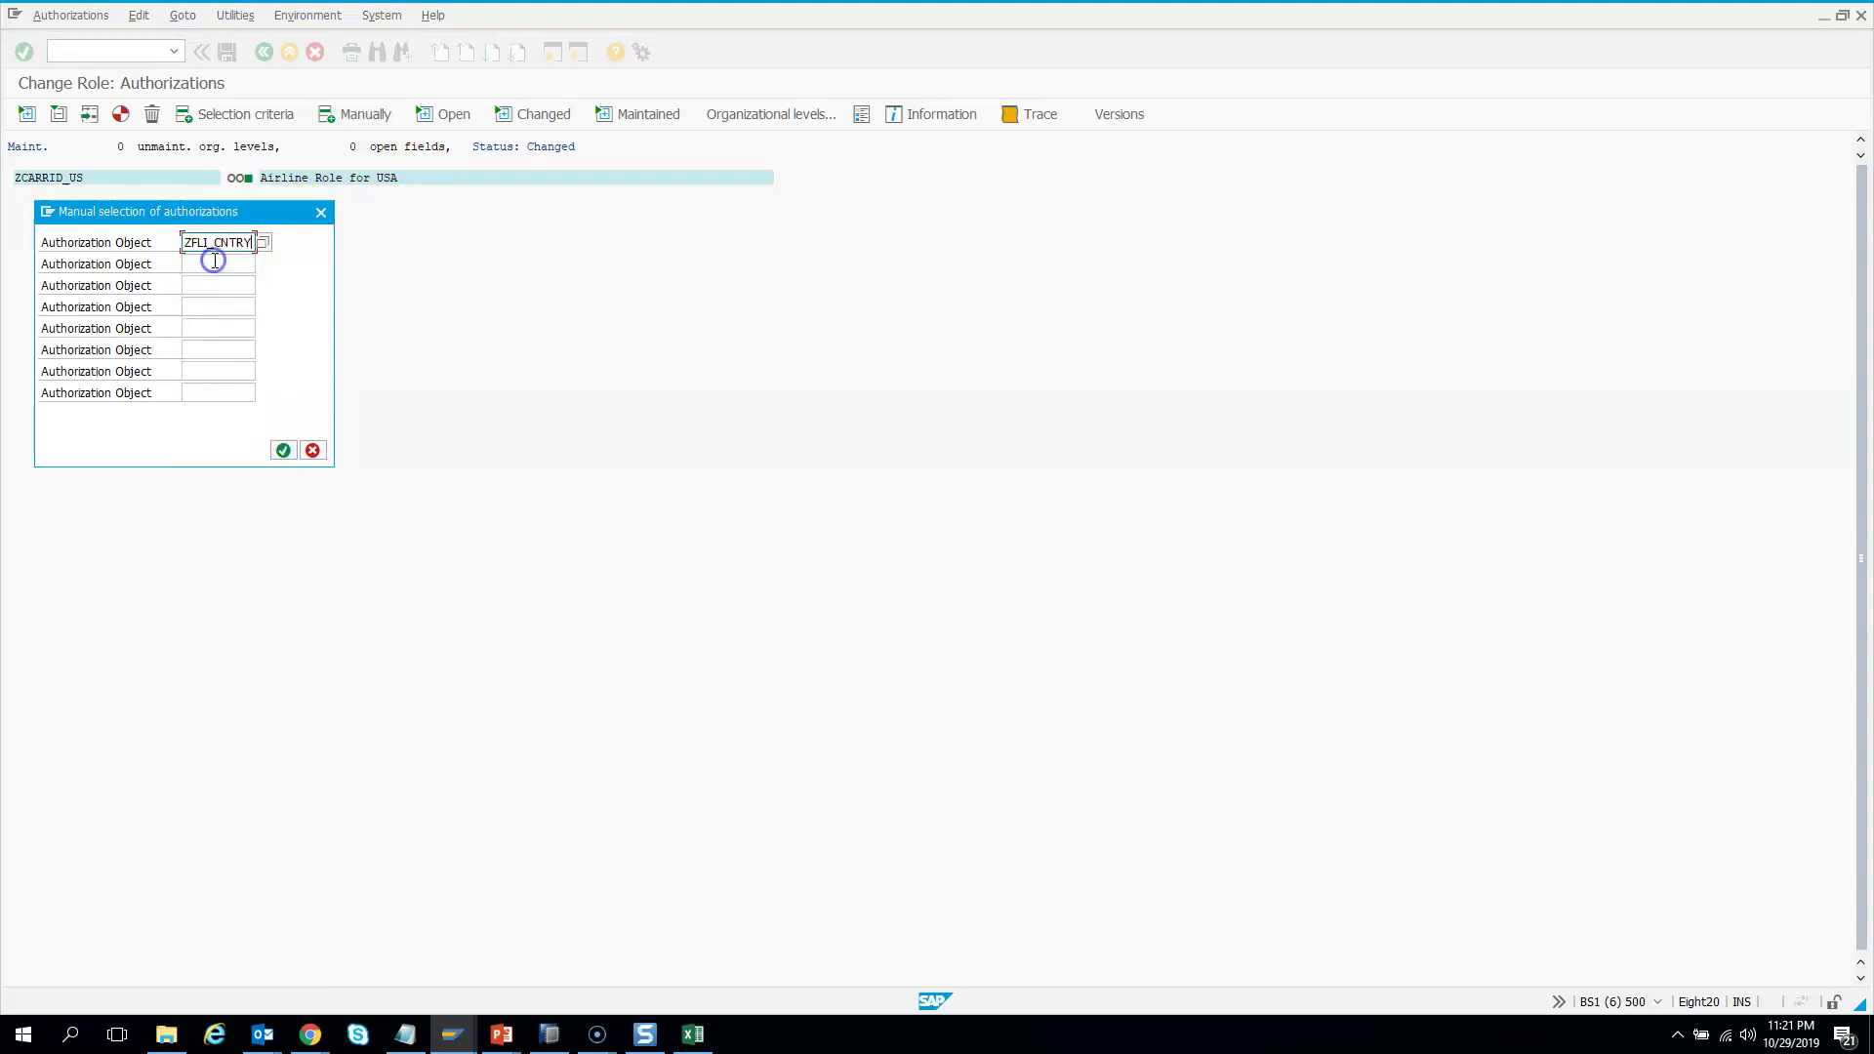
left_click(283, 450)
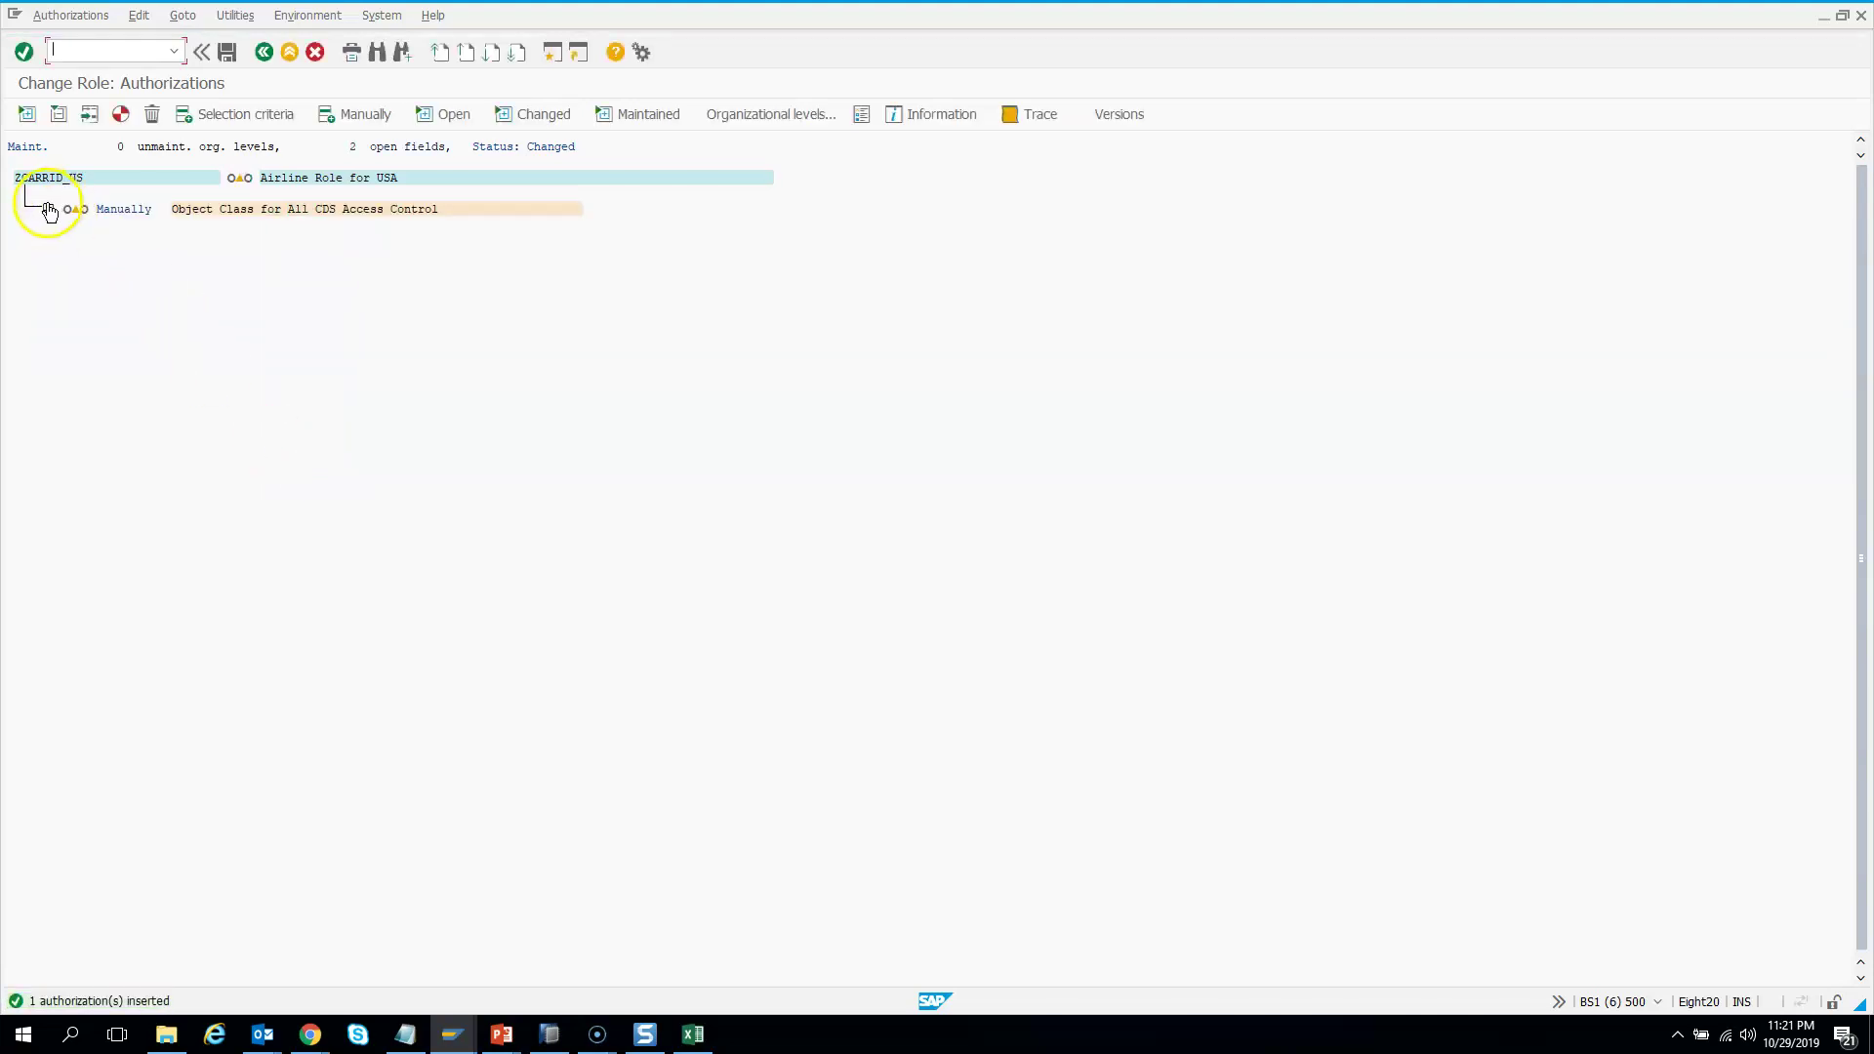
Set the Flight Schedule authorization's Activity field to 03 Display
left_click(48, 208)
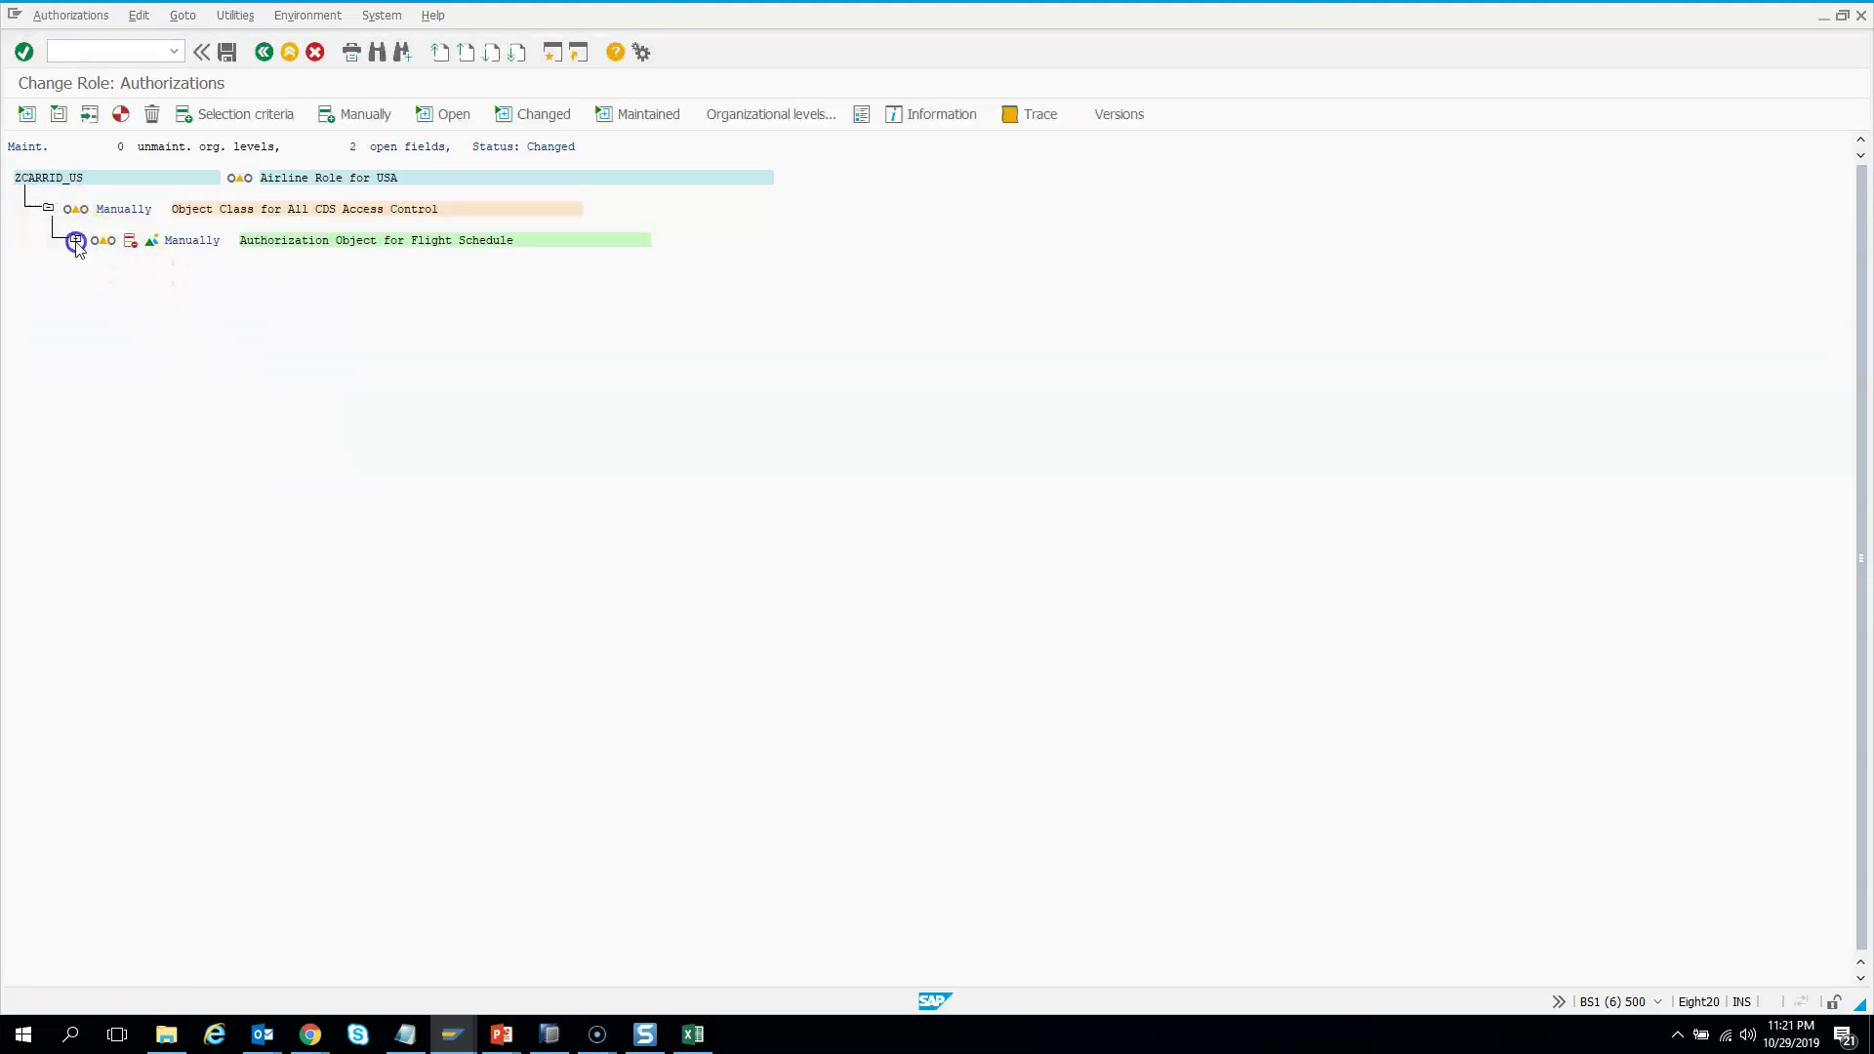
left_click(75, 238)
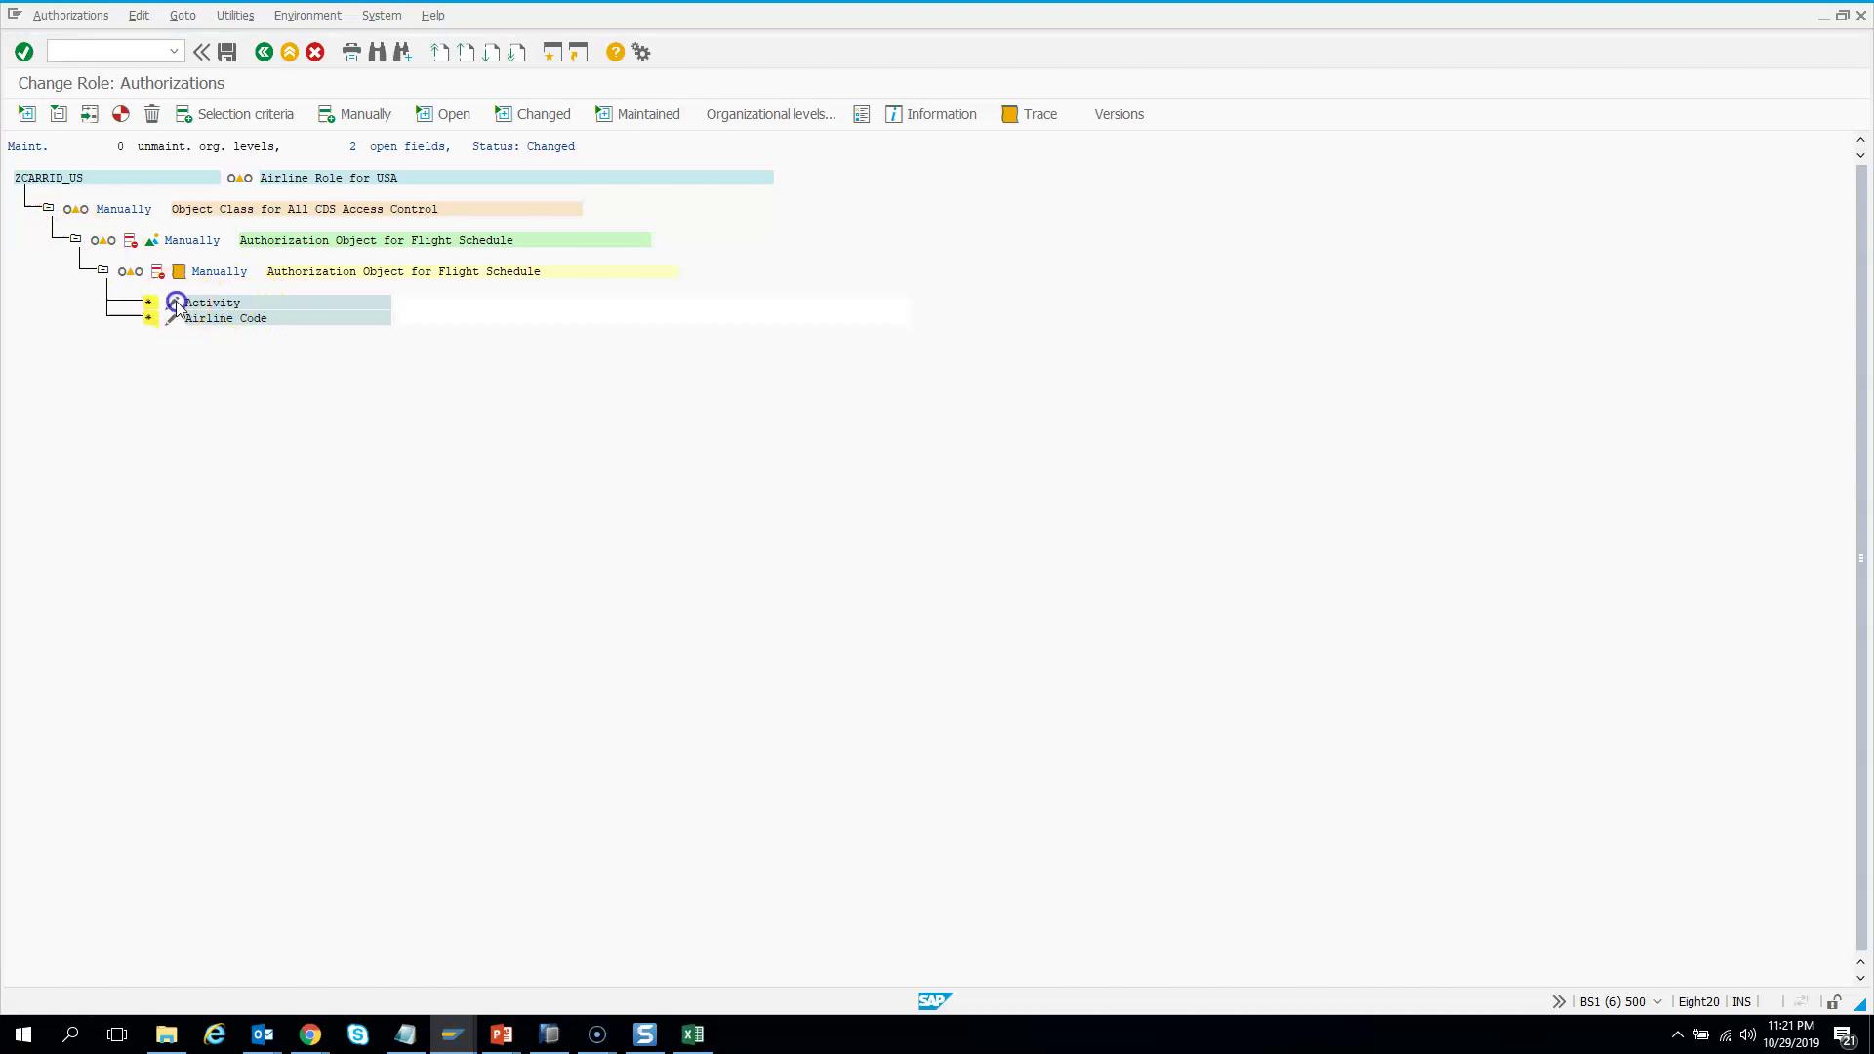
left_click(177, 306)
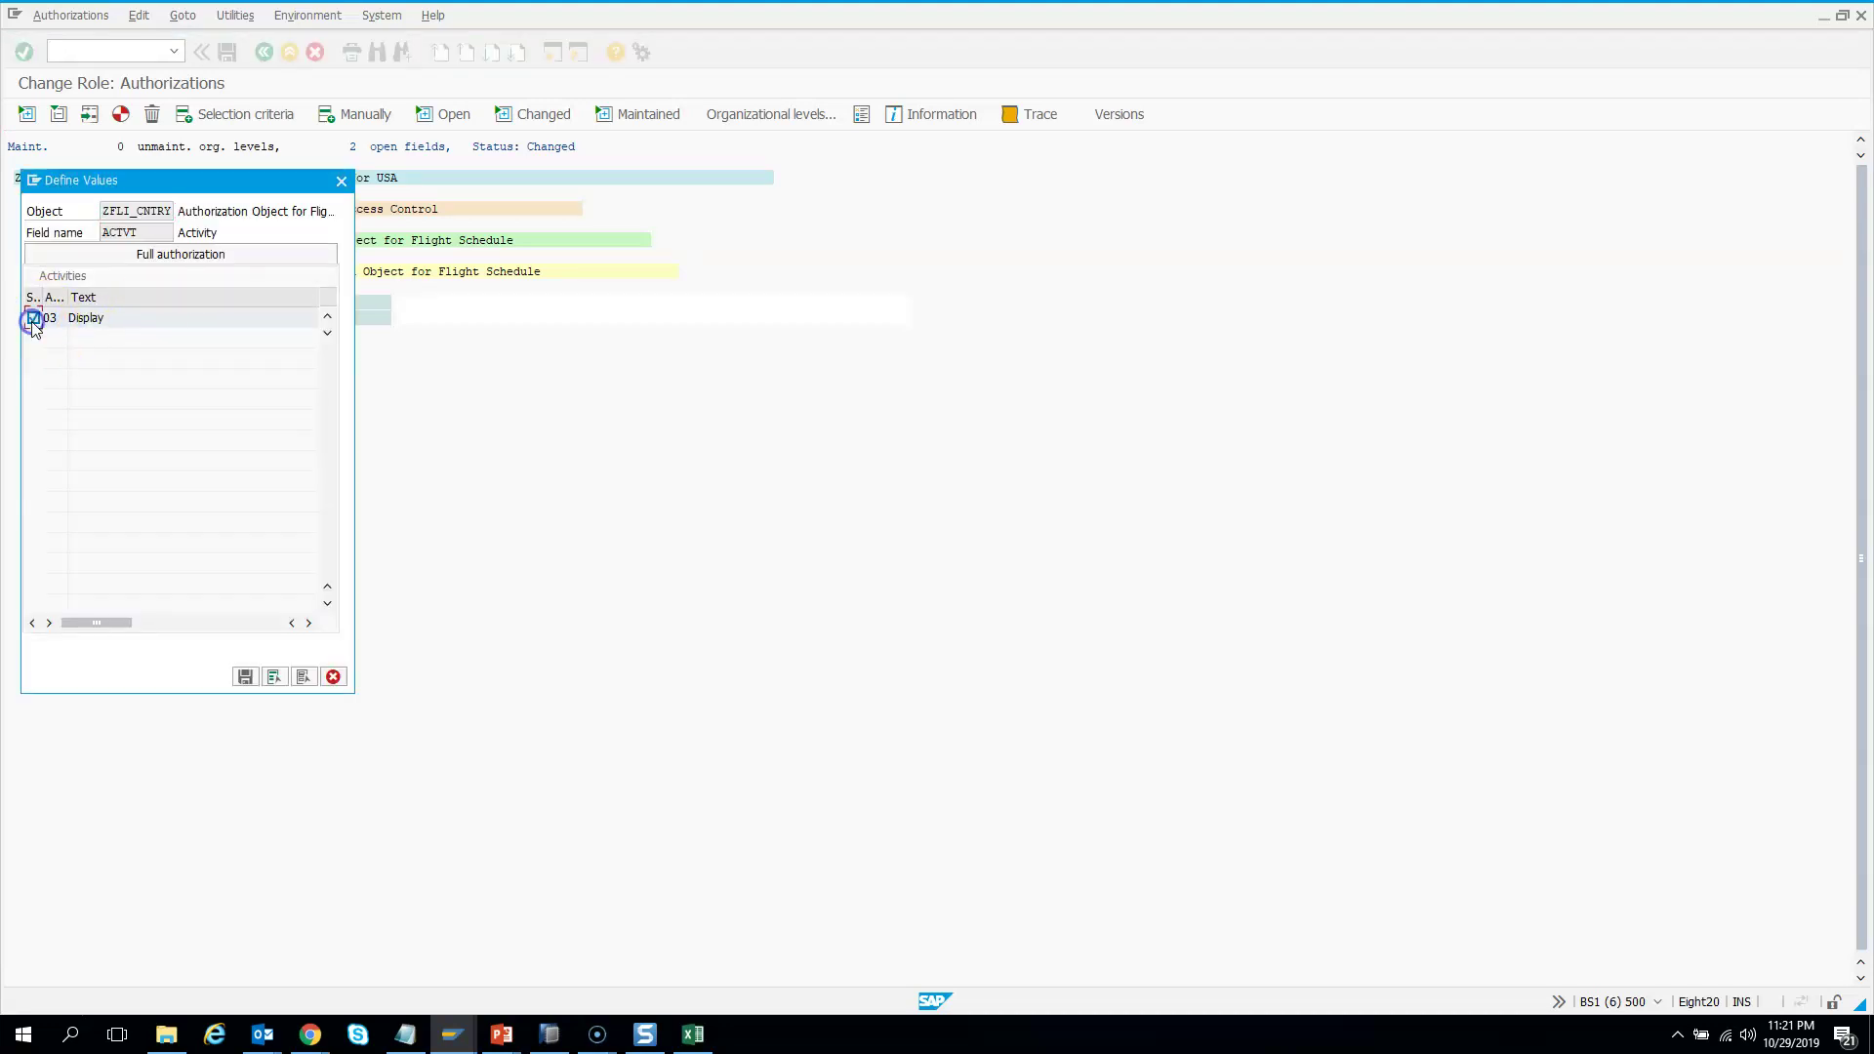
left_click(245, 677)
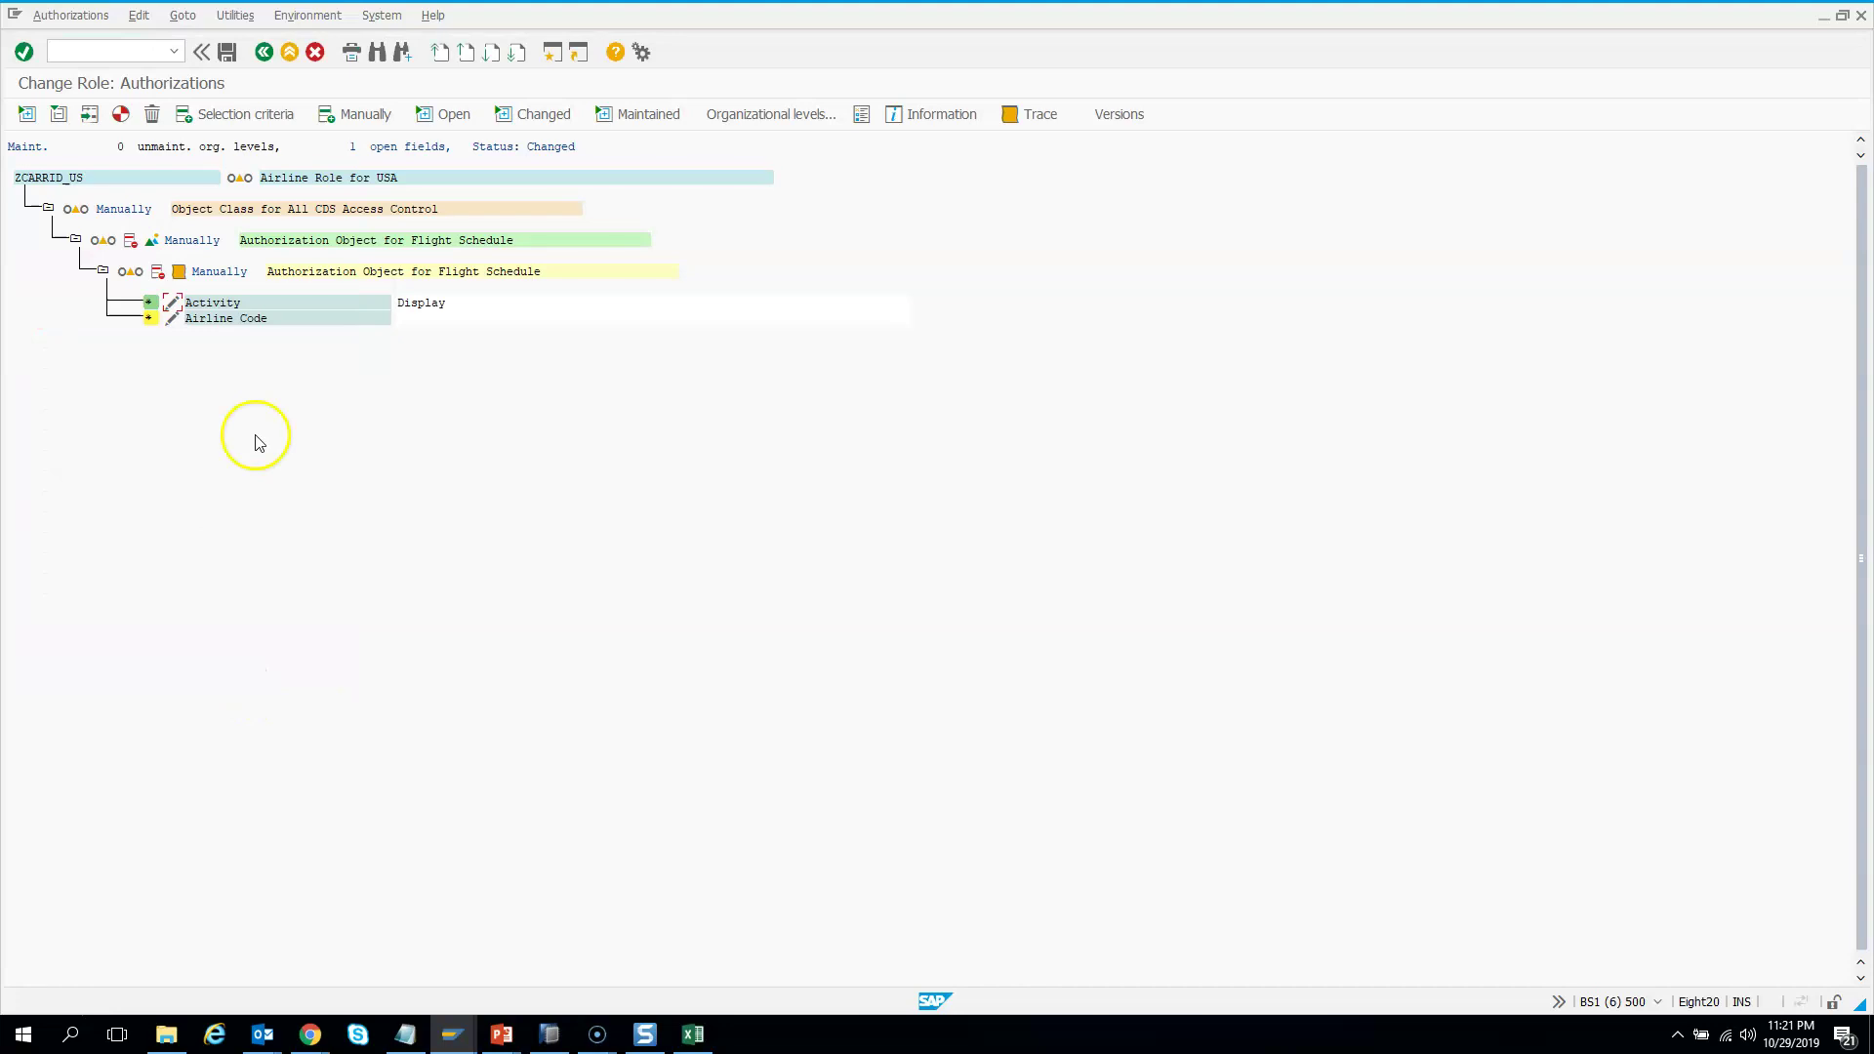
left_click(175, 320)
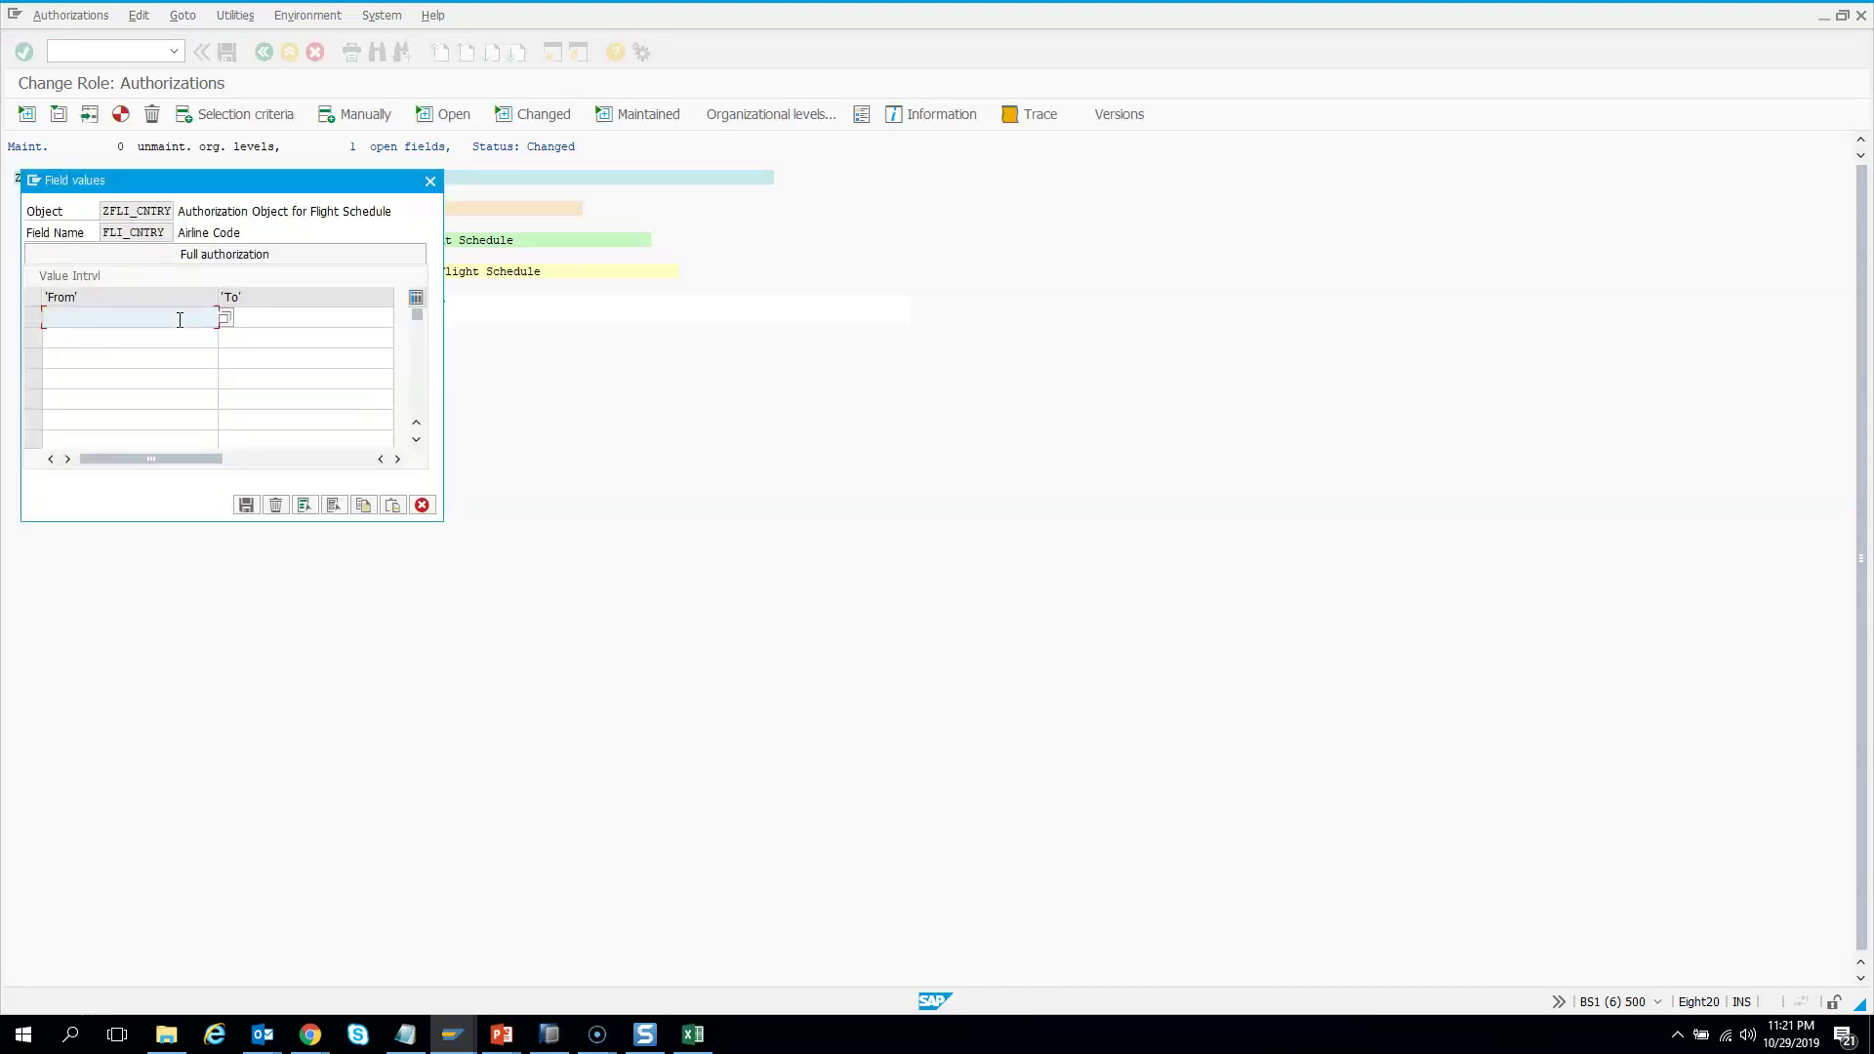
Limit Airline Code to AA (American Airlines), save the value, and start profile generation
type("a")
key("BackSpace")
type("AA")
left_click(219, 313)
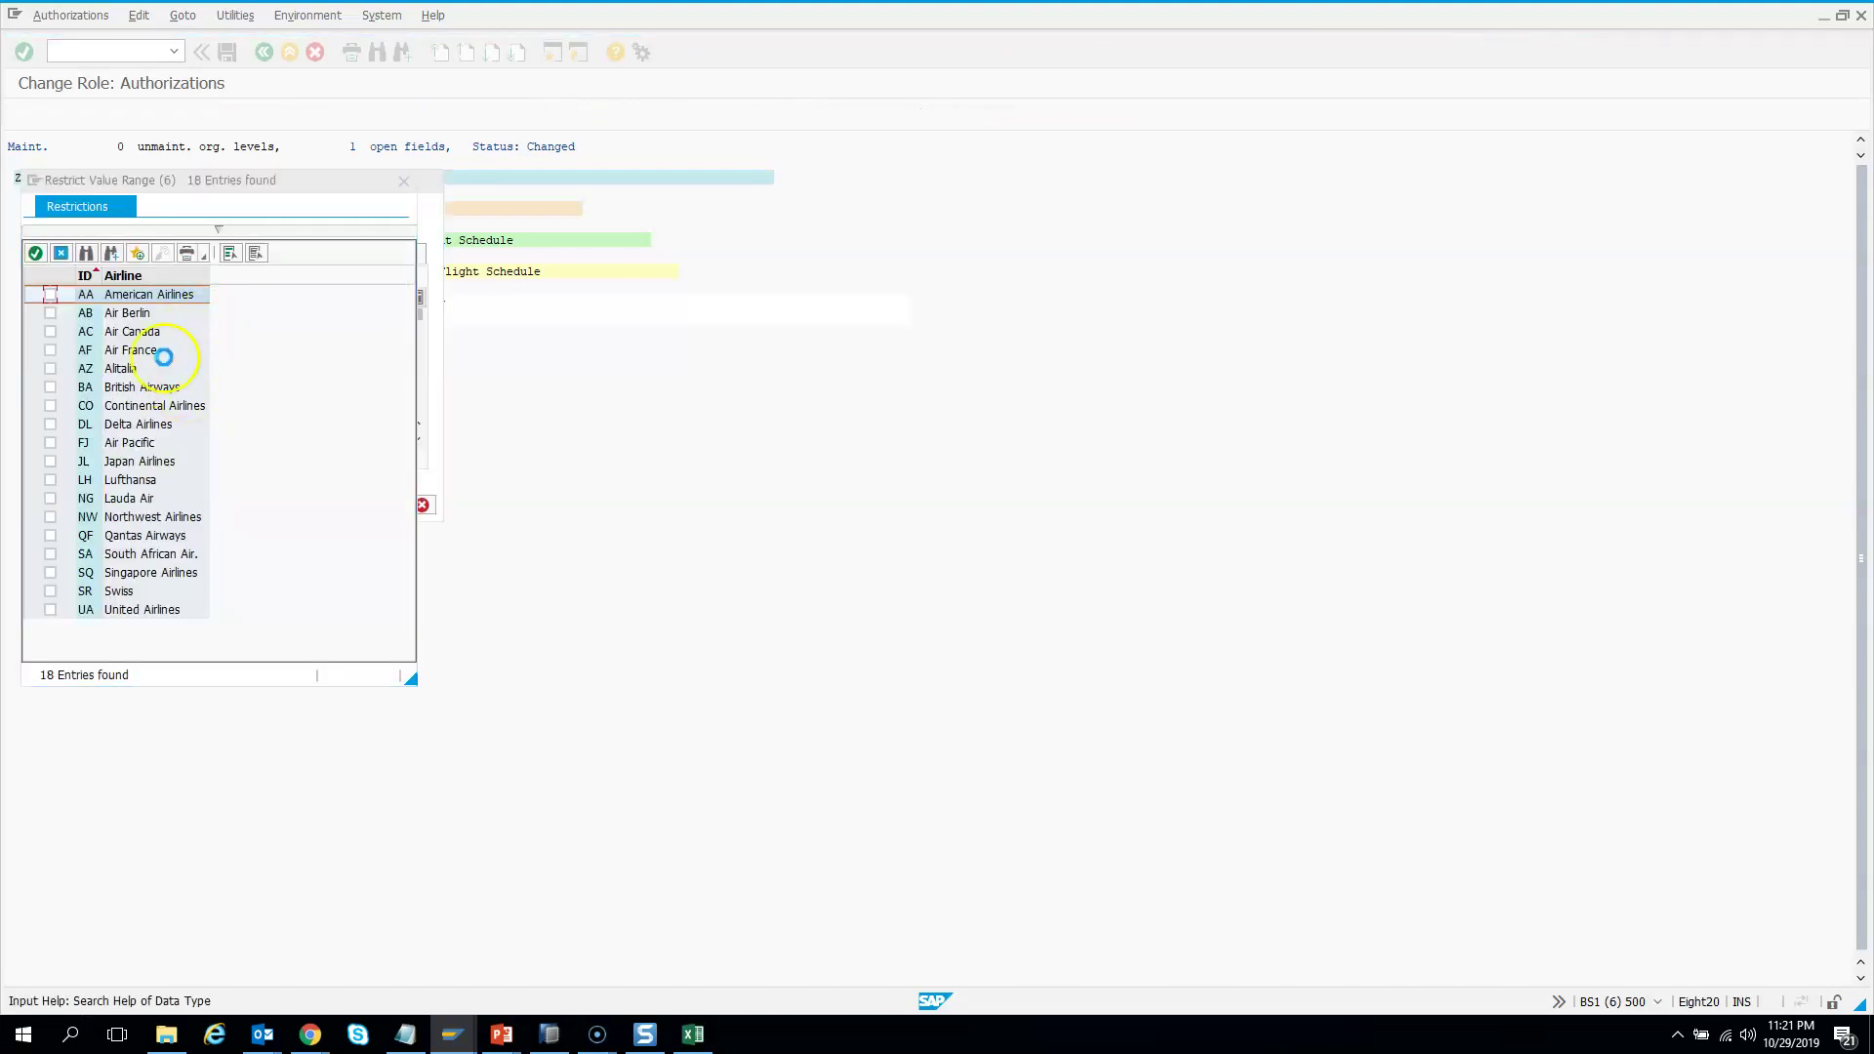
left_click(49, 295)
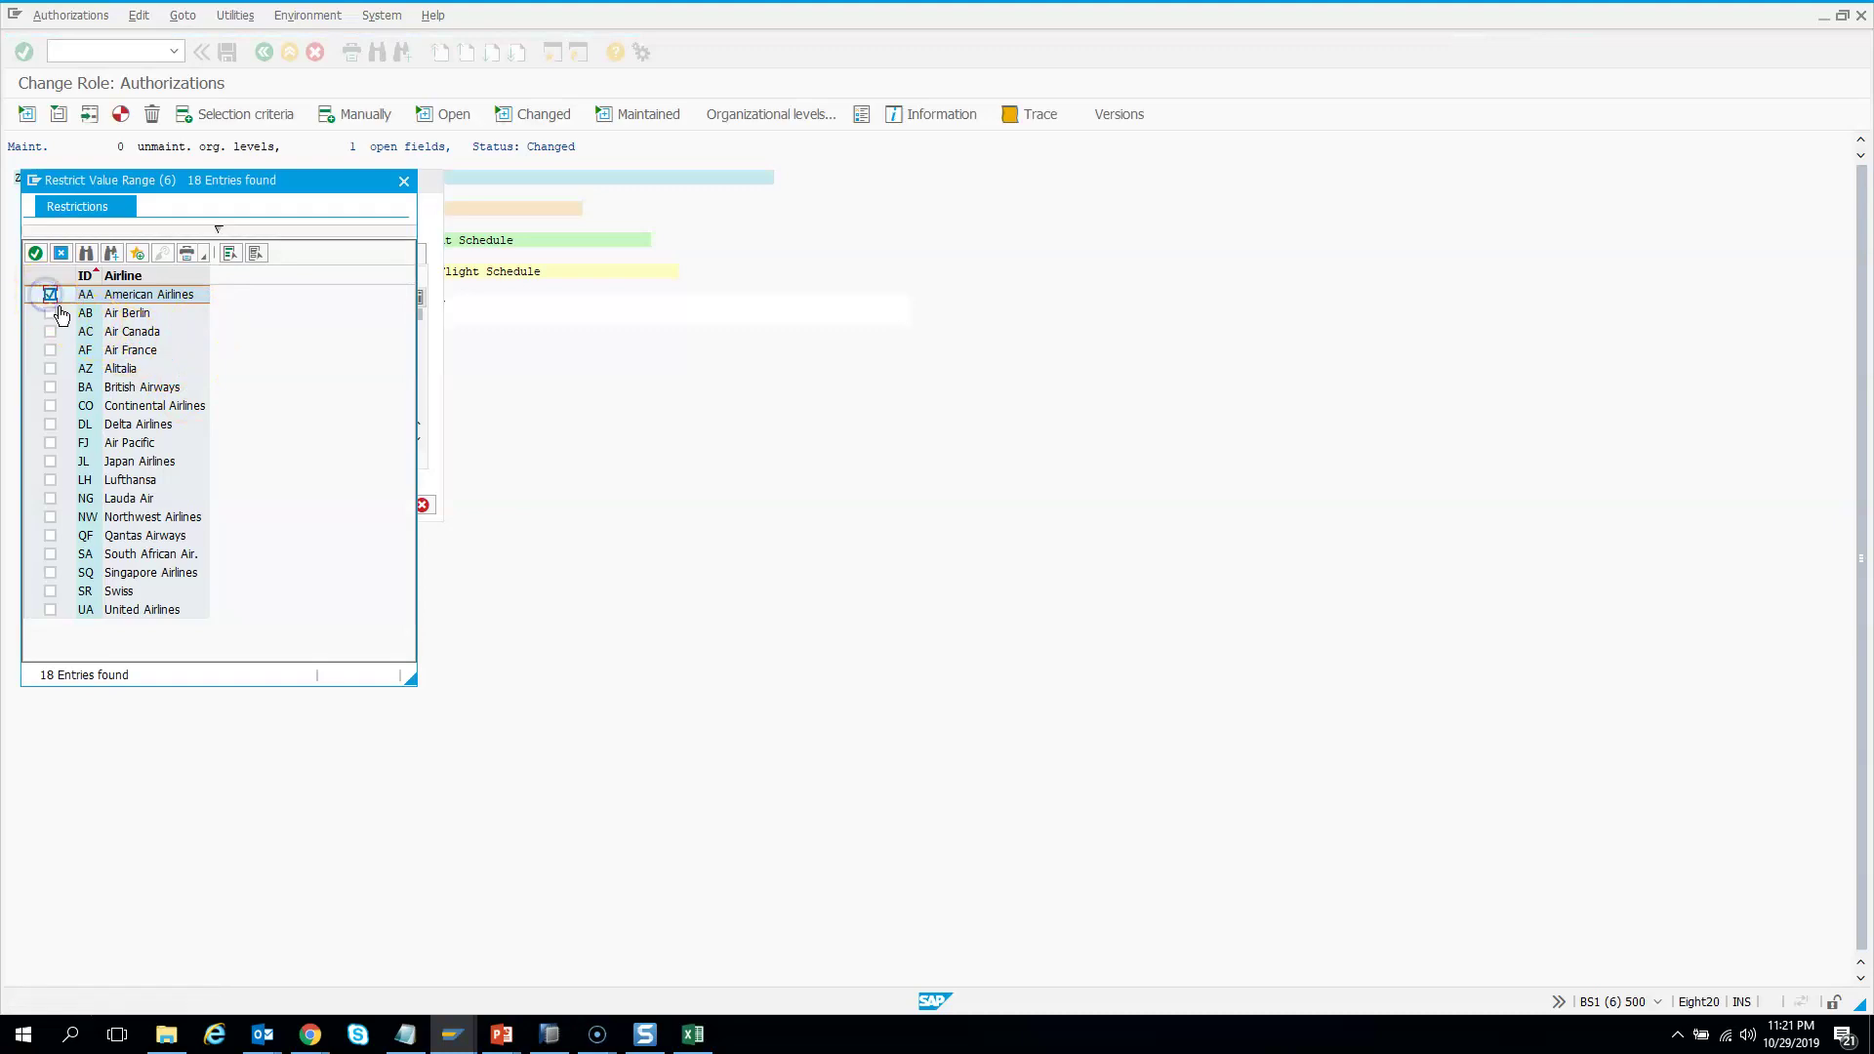
left_click(35, 255)
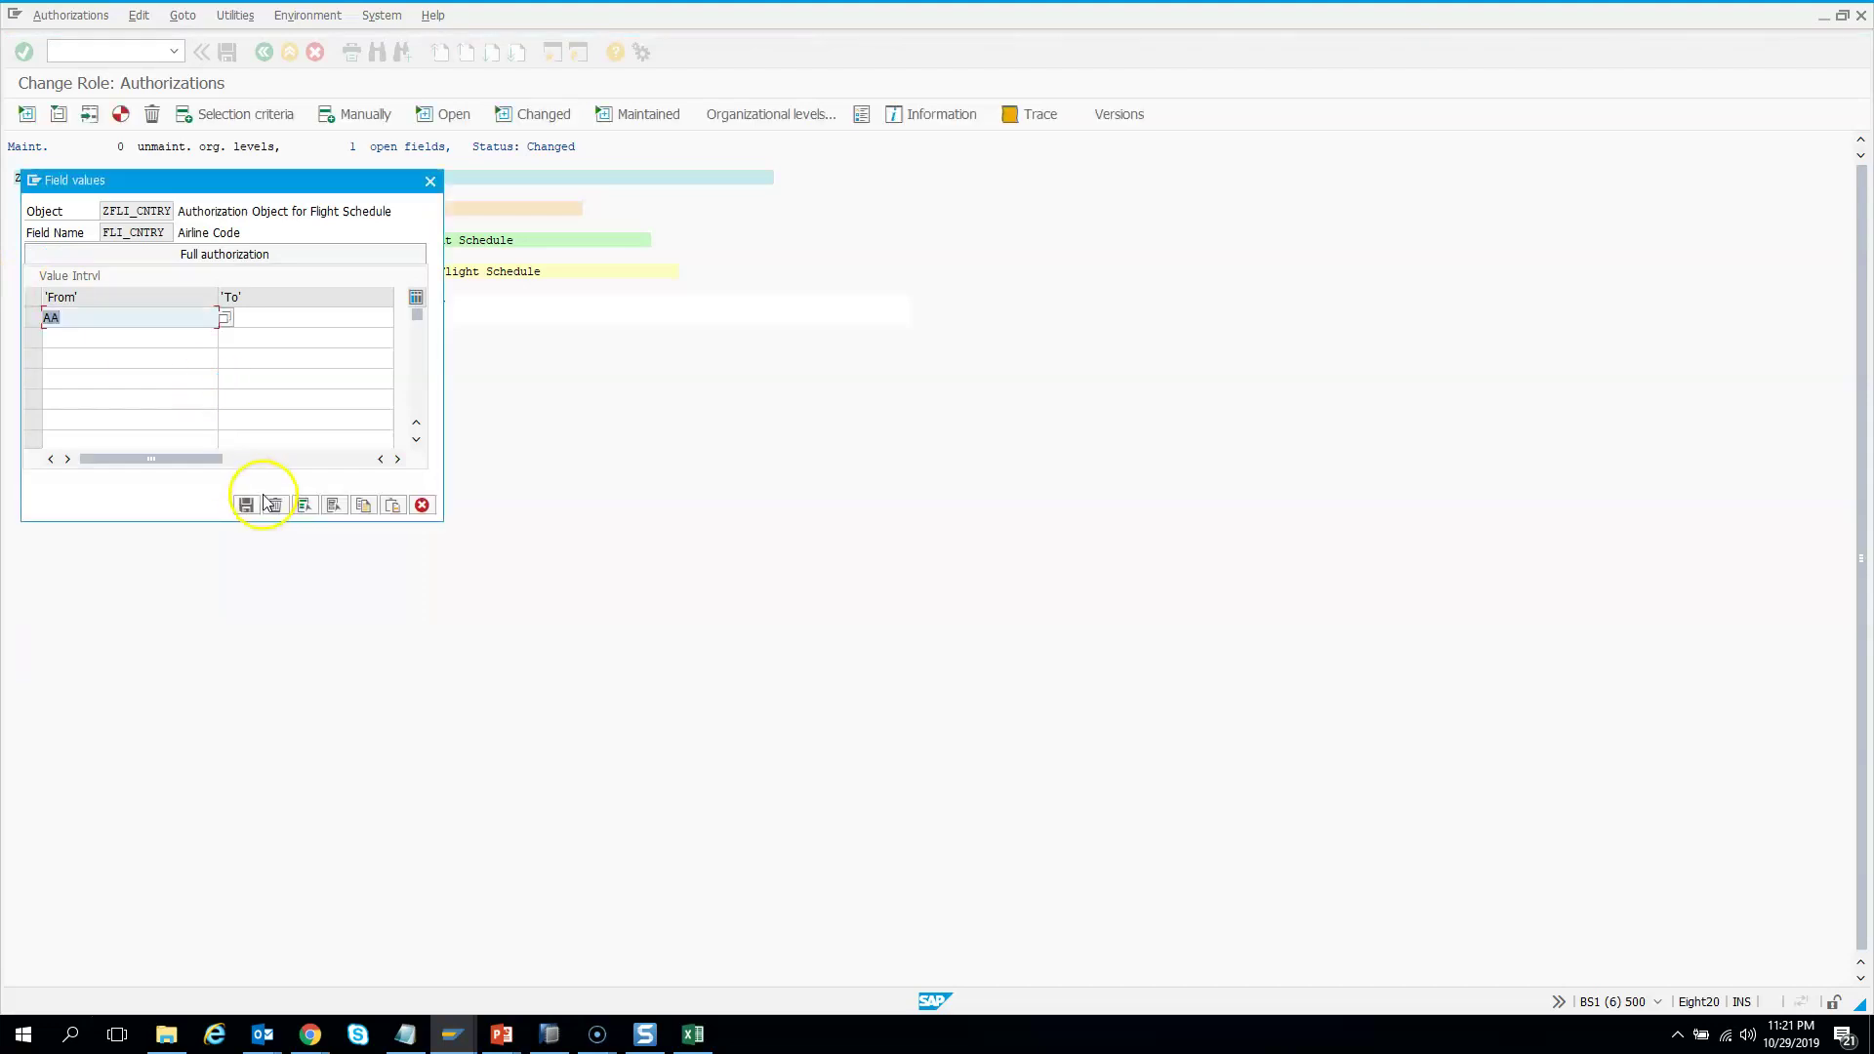
left_click(248, 506)
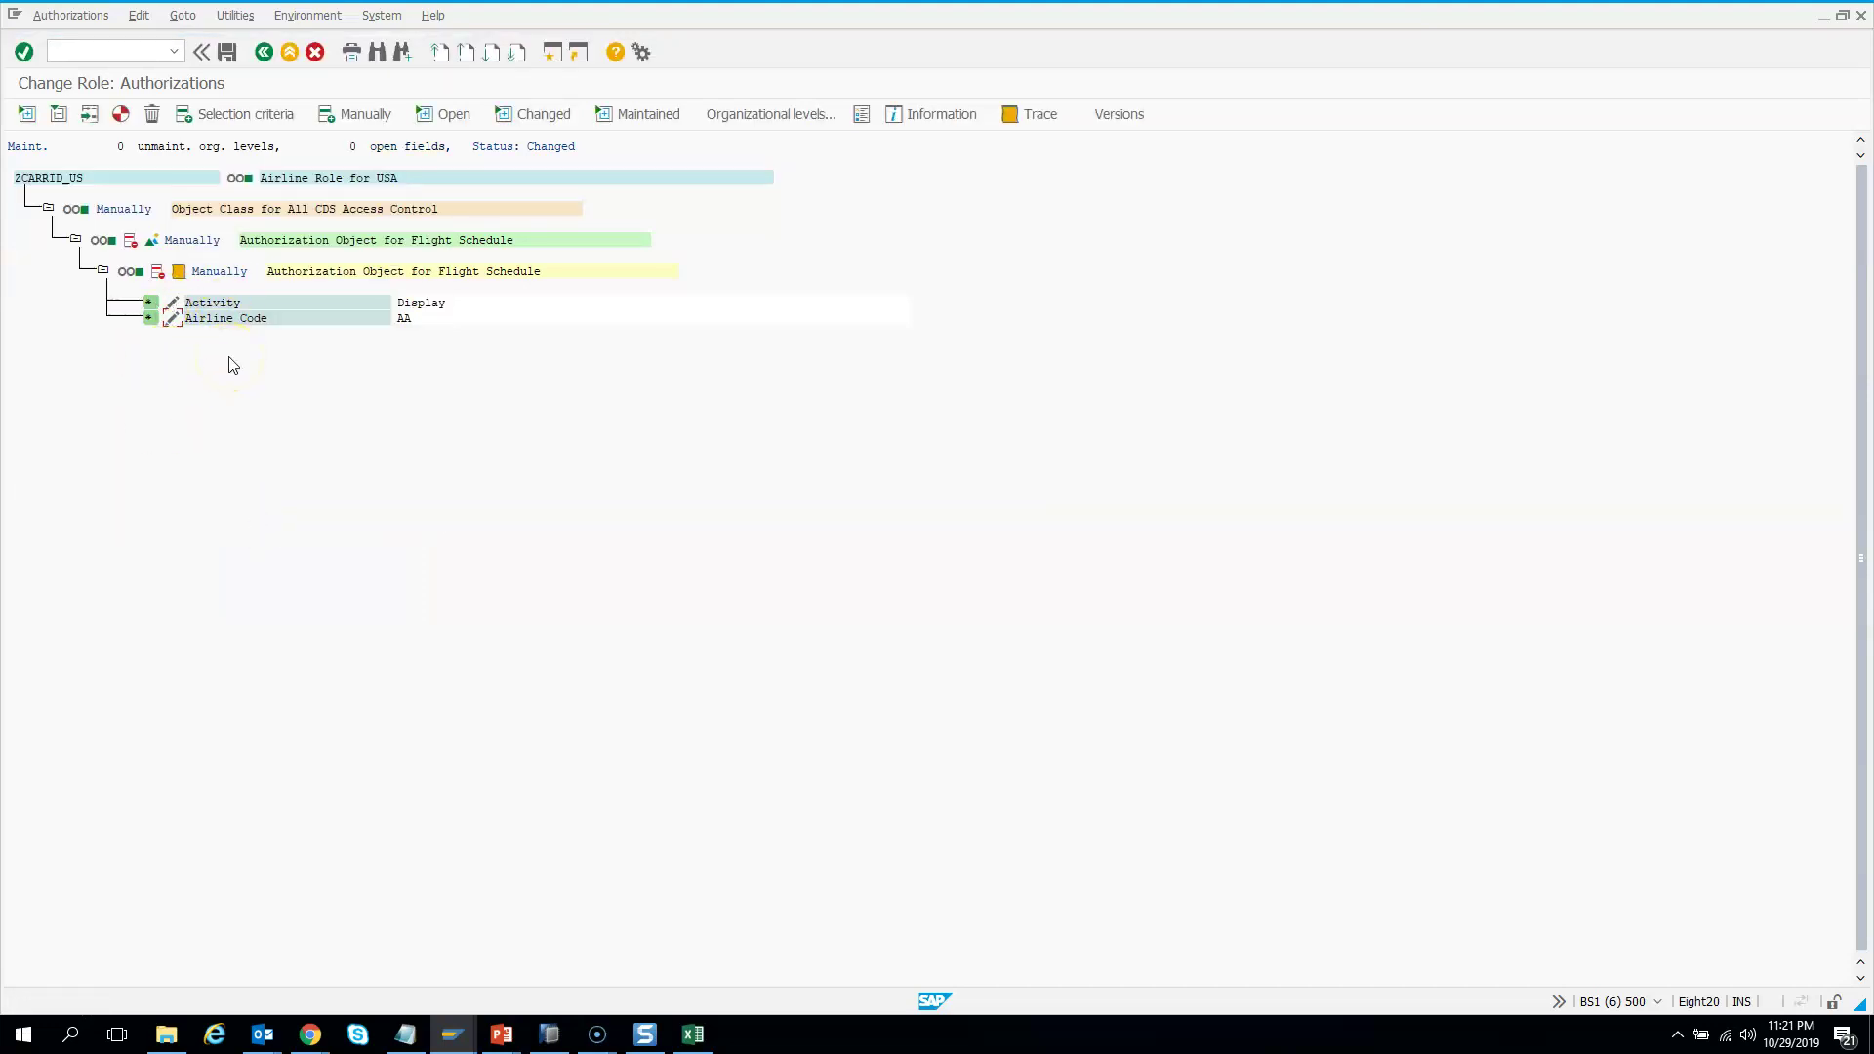
left_click(120, 114)
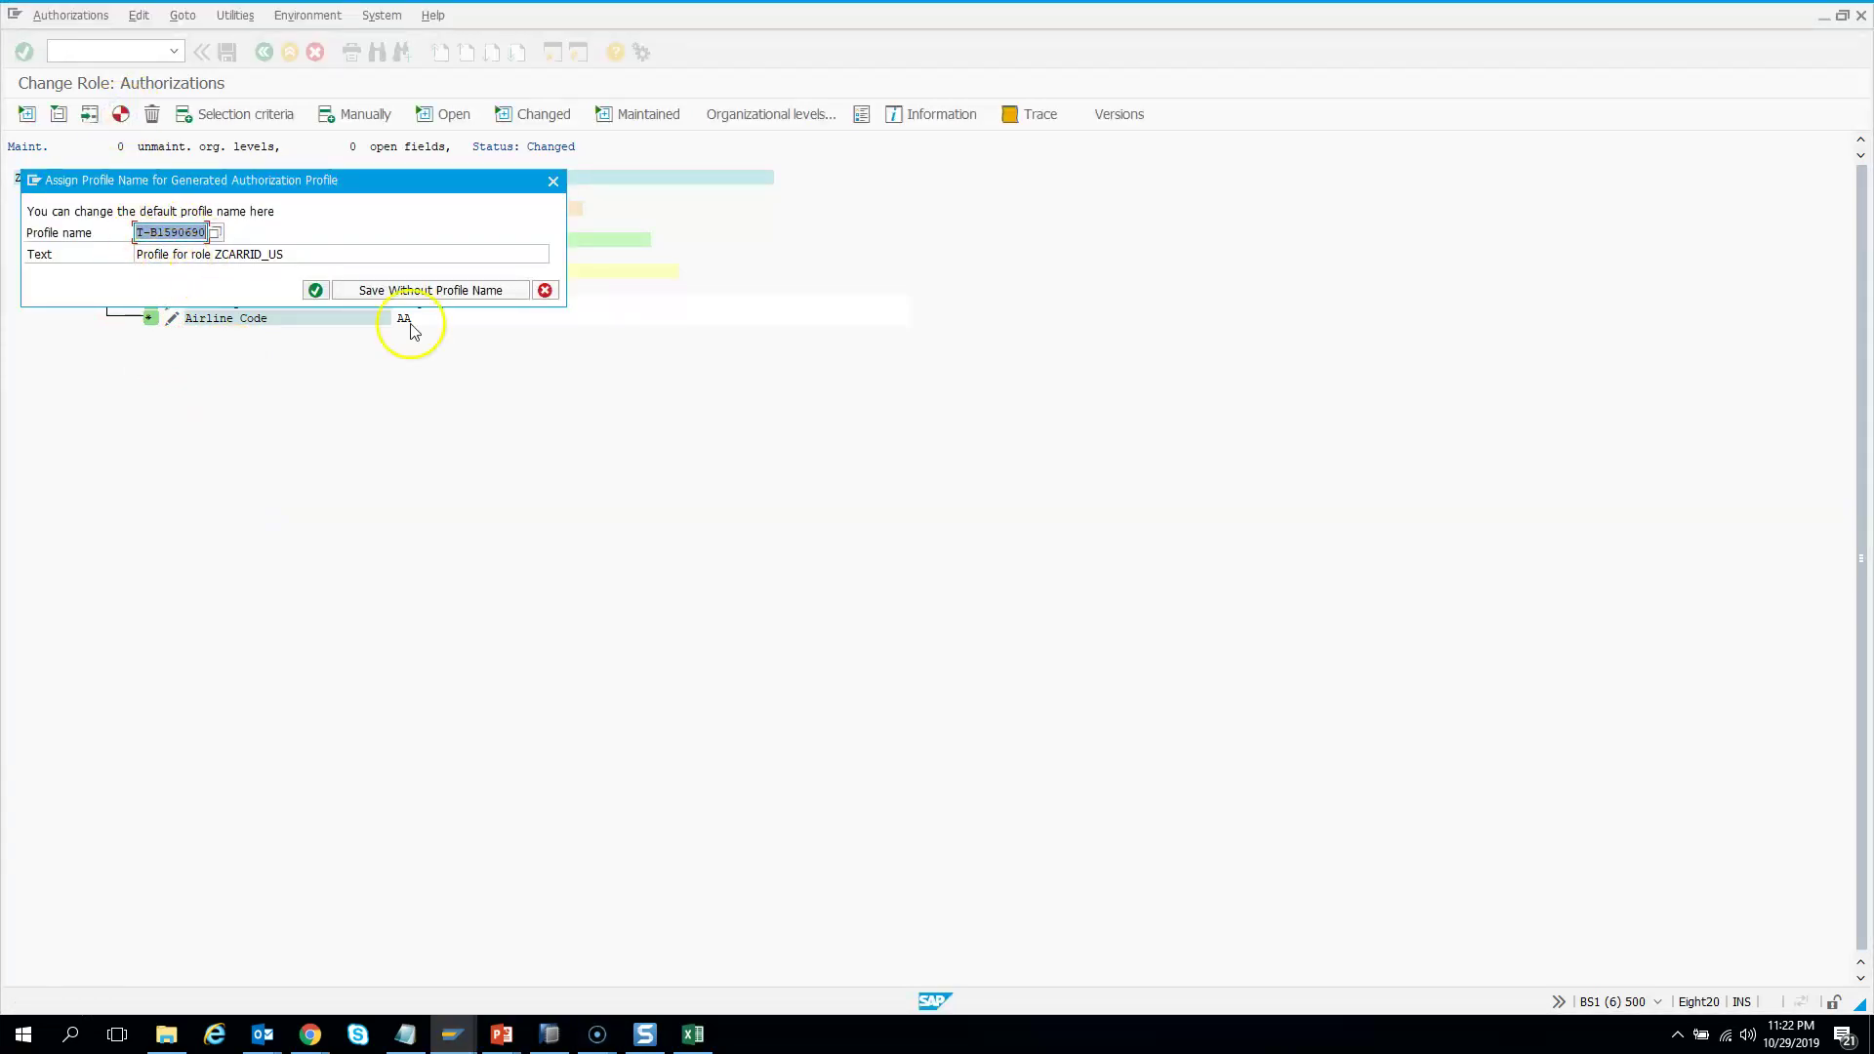
Accept the default profile name, save the authorization data and exit back to the role
left_click(314, 290)
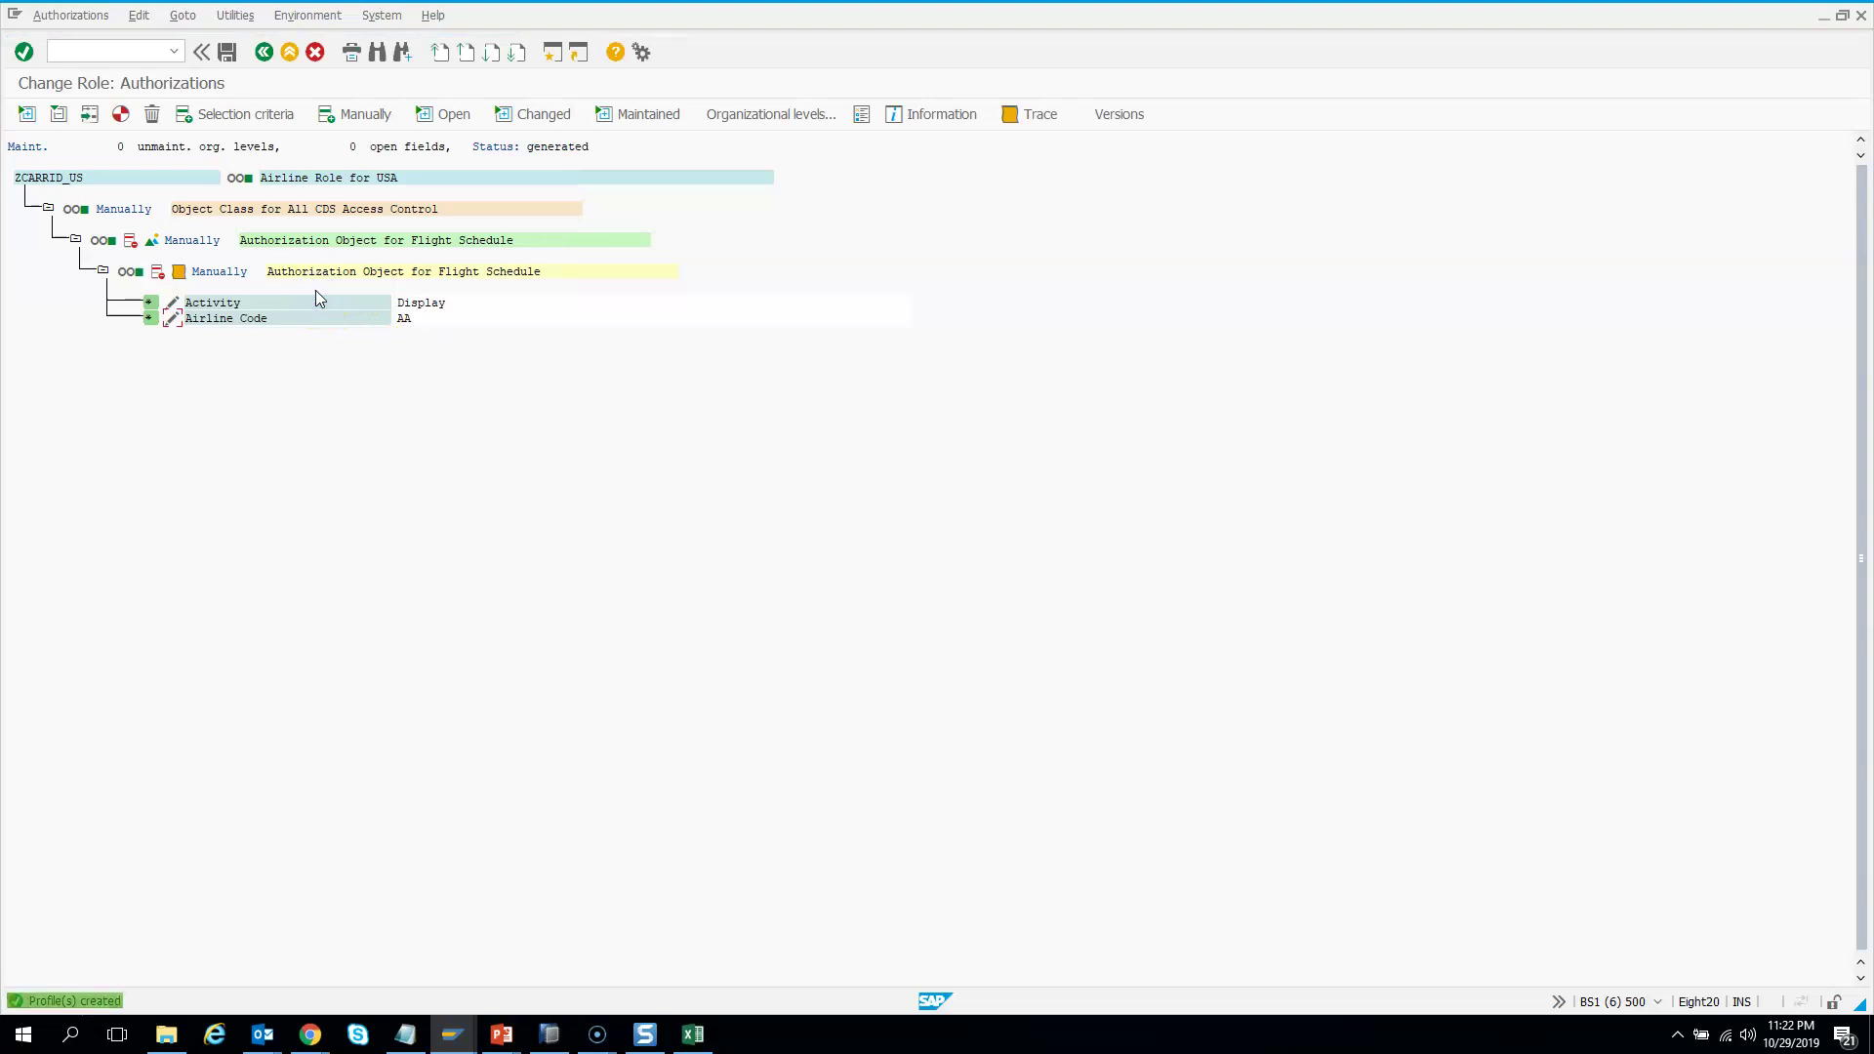
left_click(226, 52)
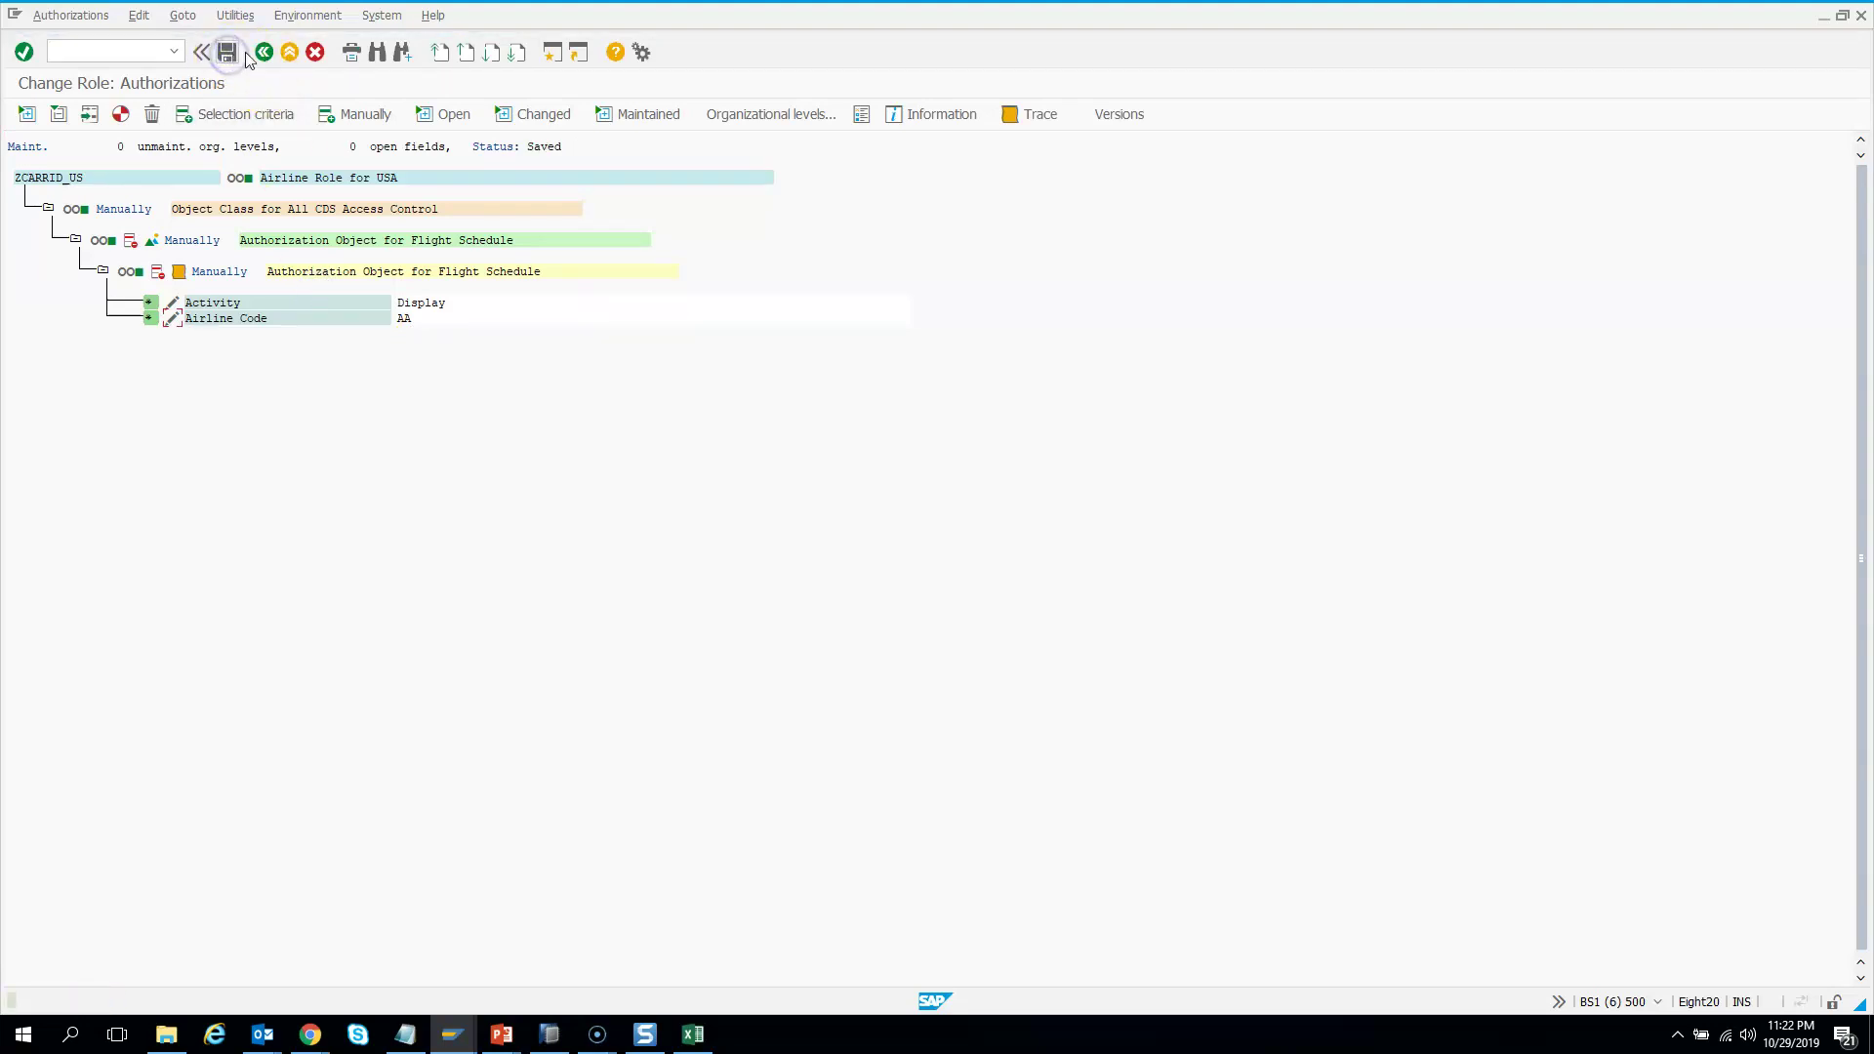
left_click(263, 52)
left_click(279, 212)
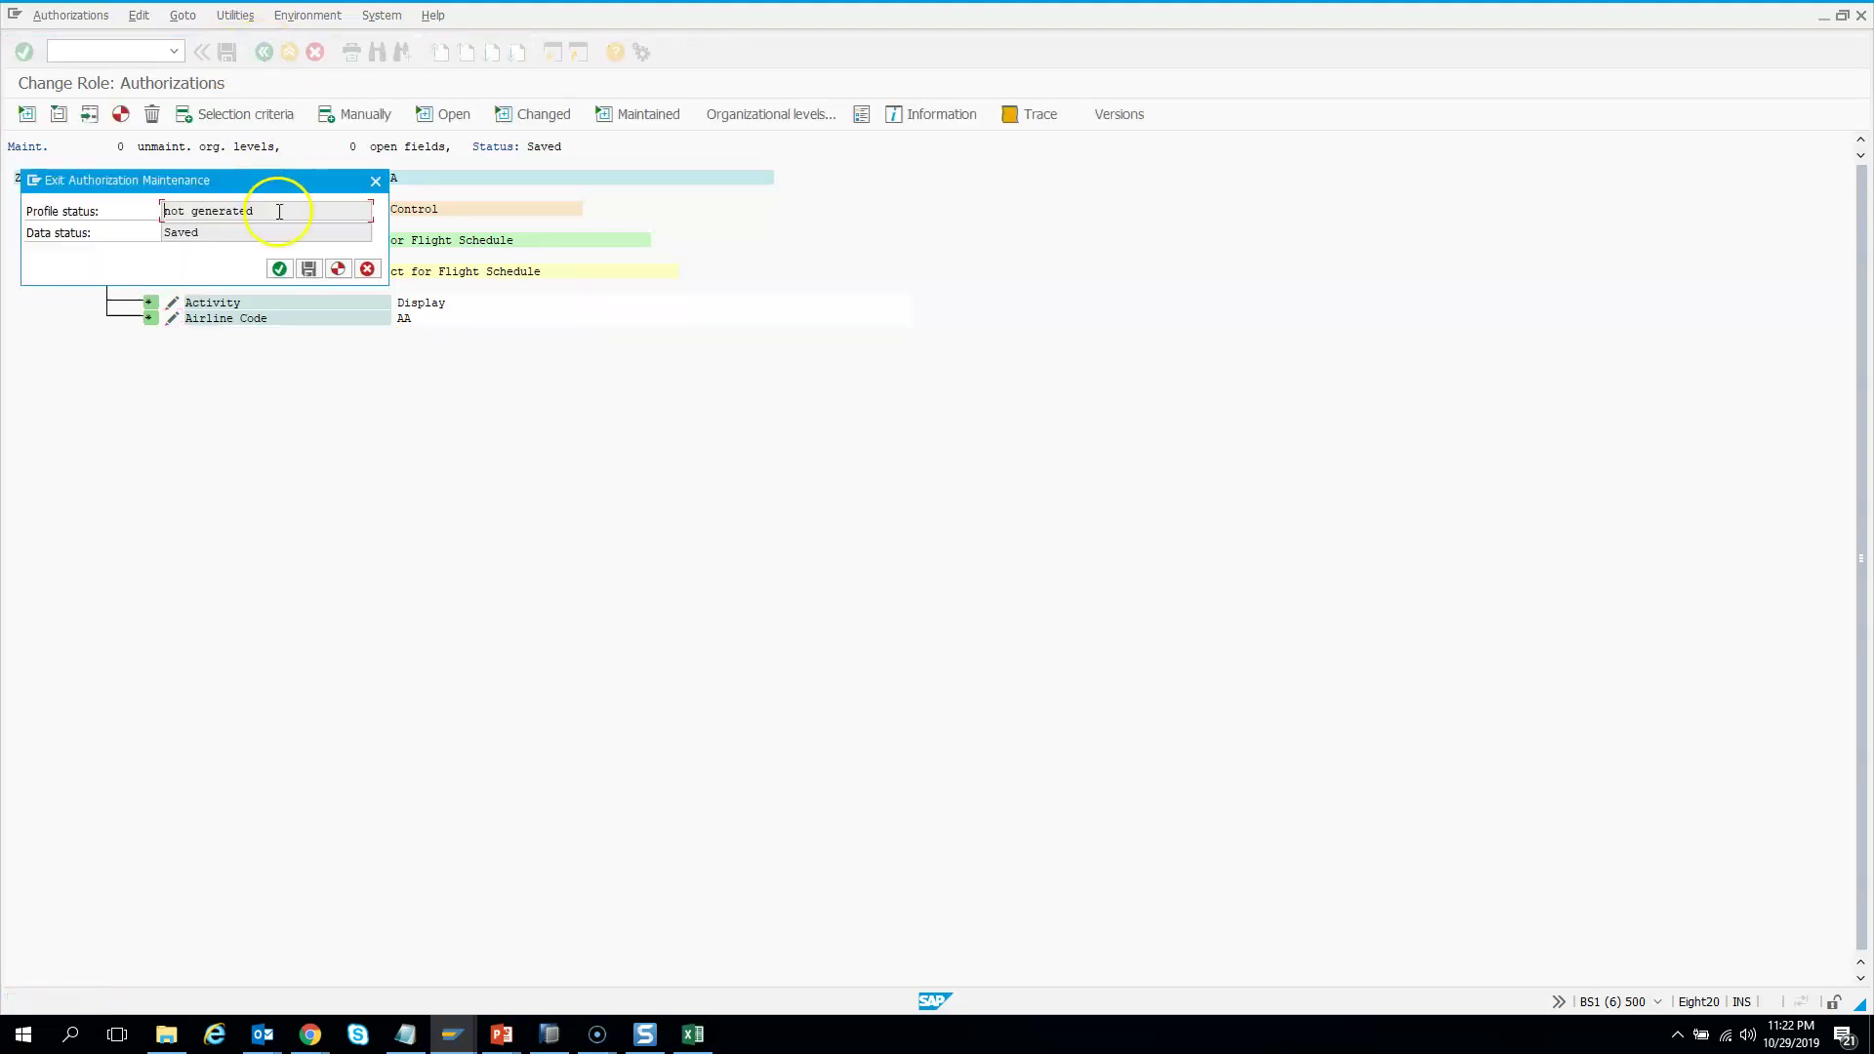
left_click(279, 268)
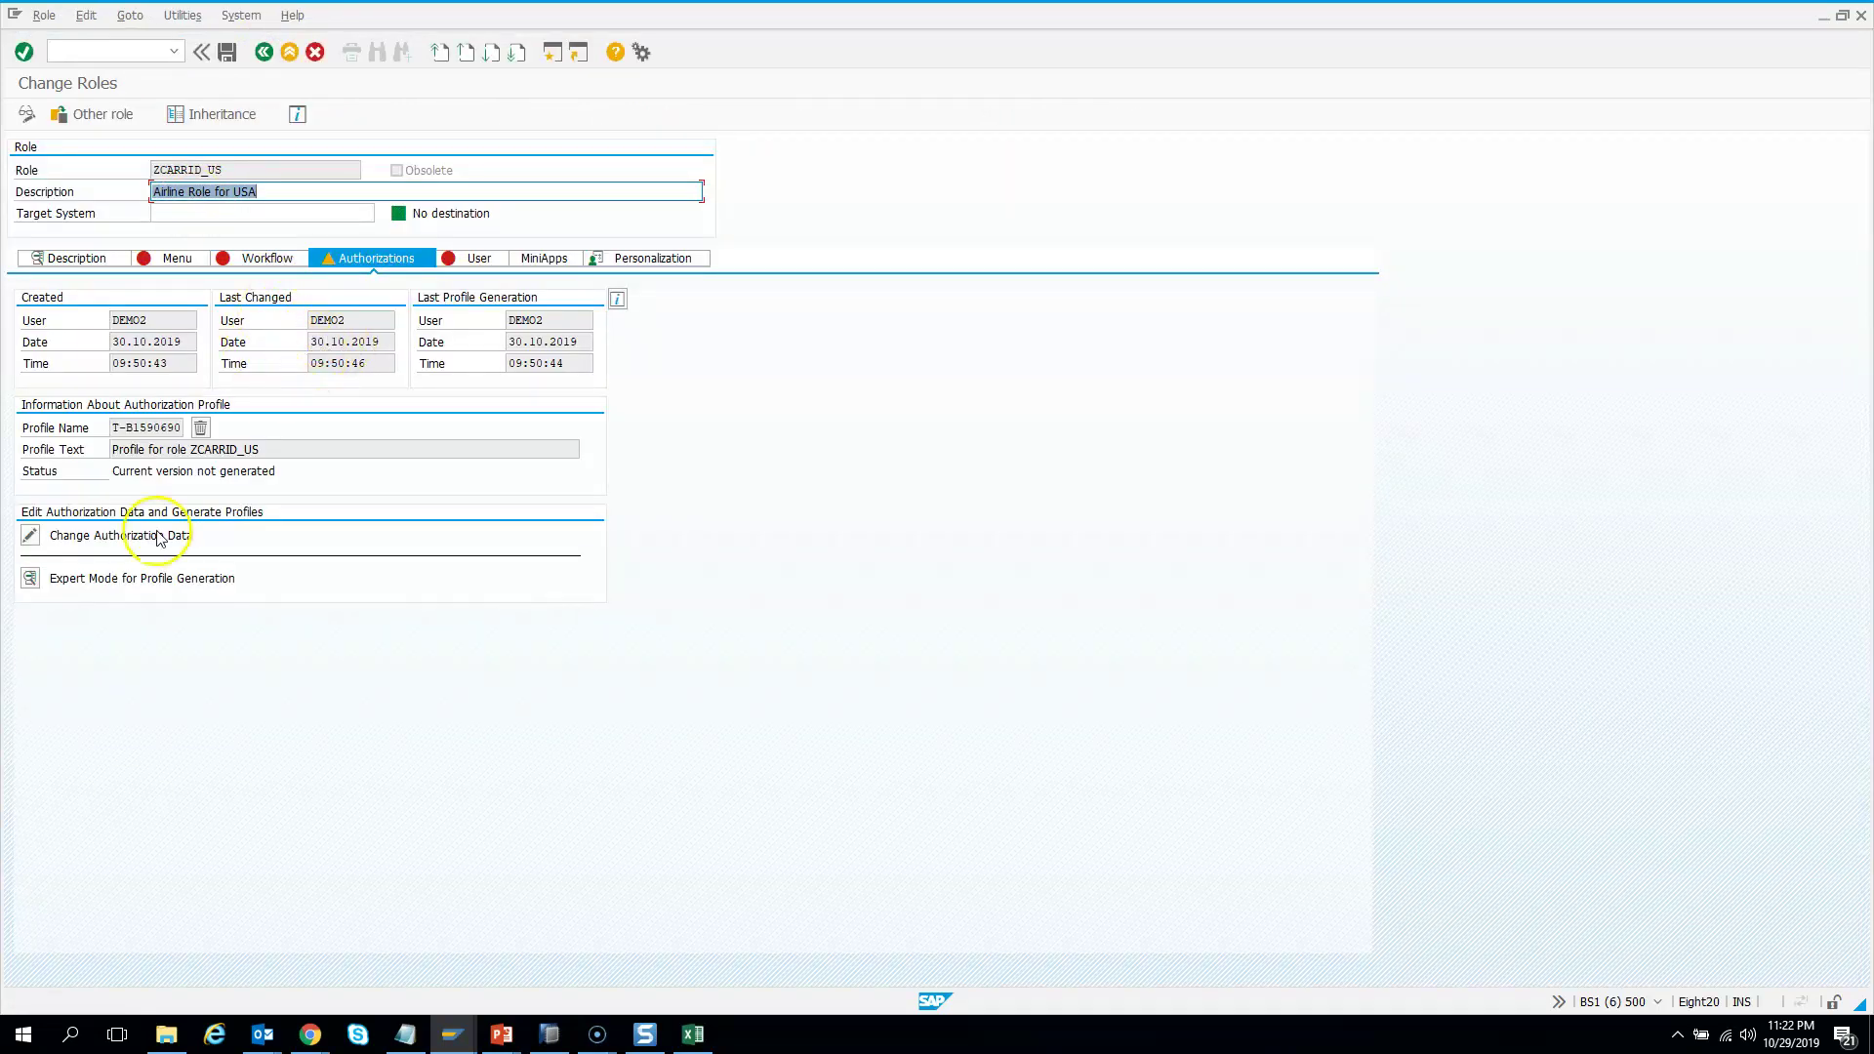
Regenerate the profile so Profile Text and Status show it as current
left_click(30, 535)
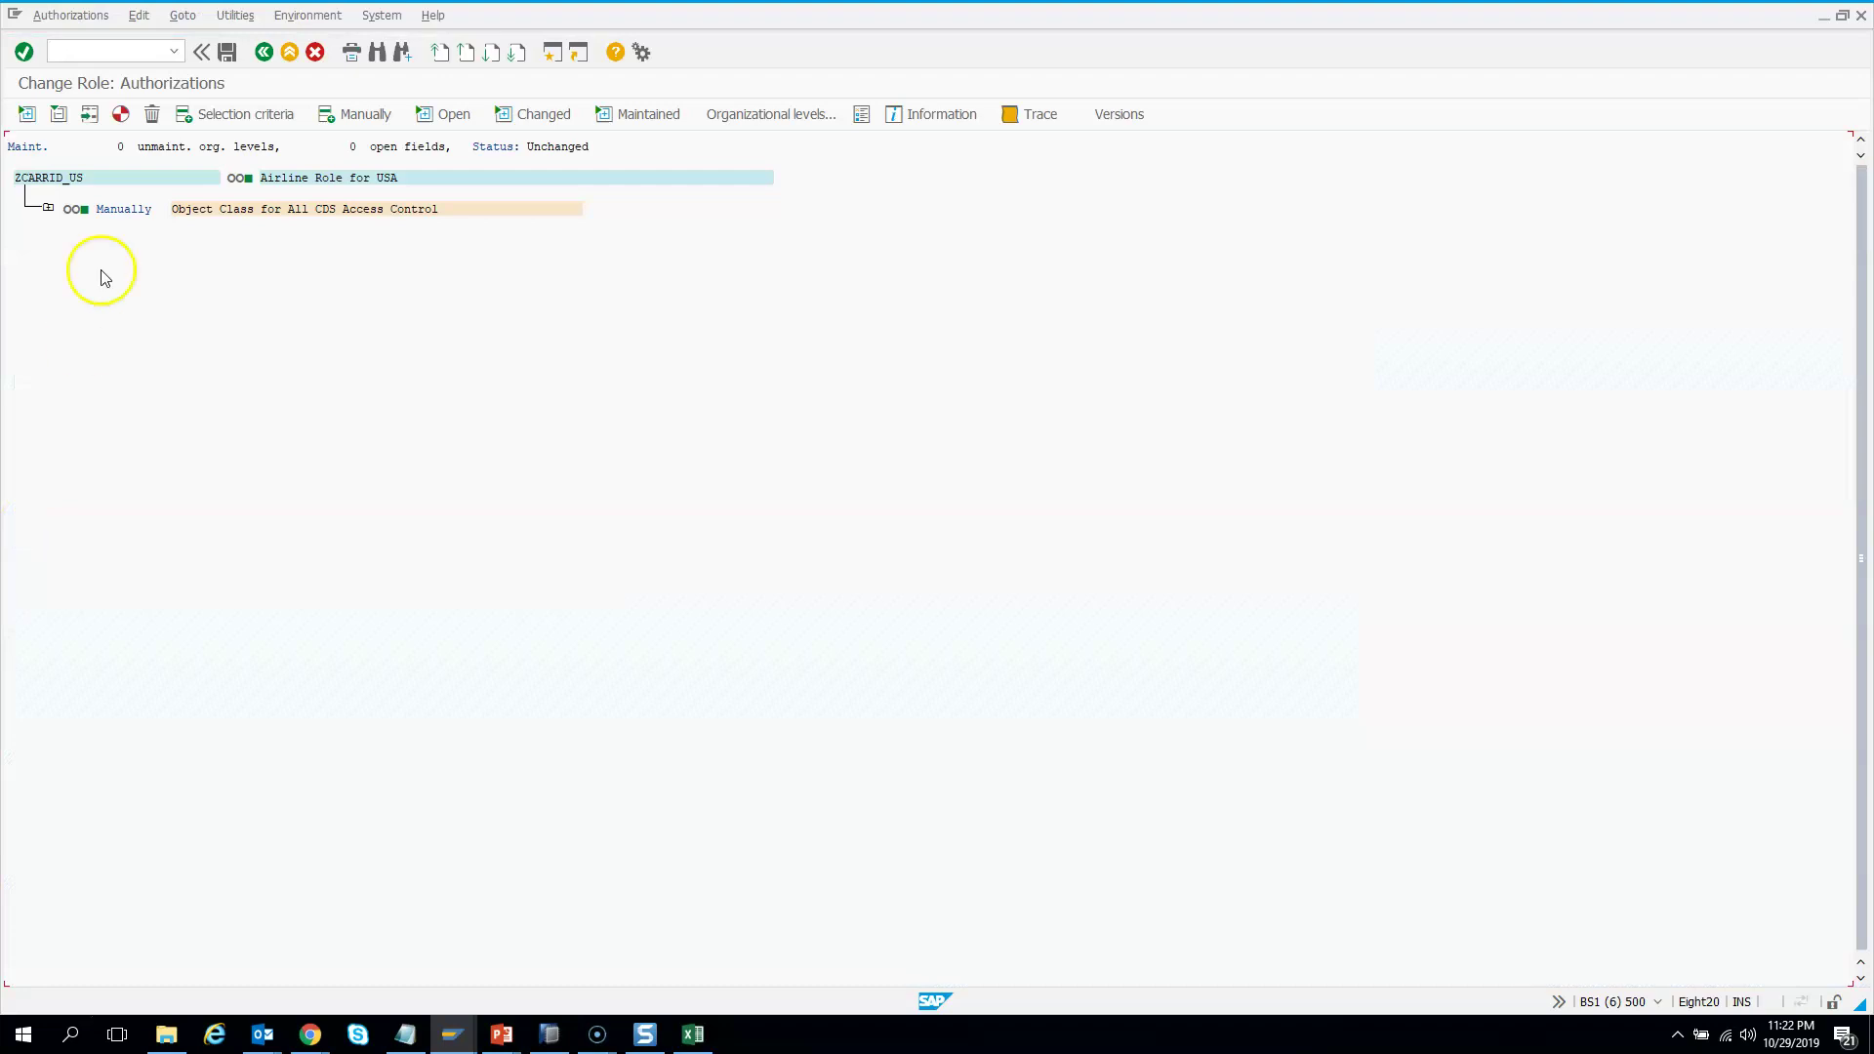
left_click(117, 115)
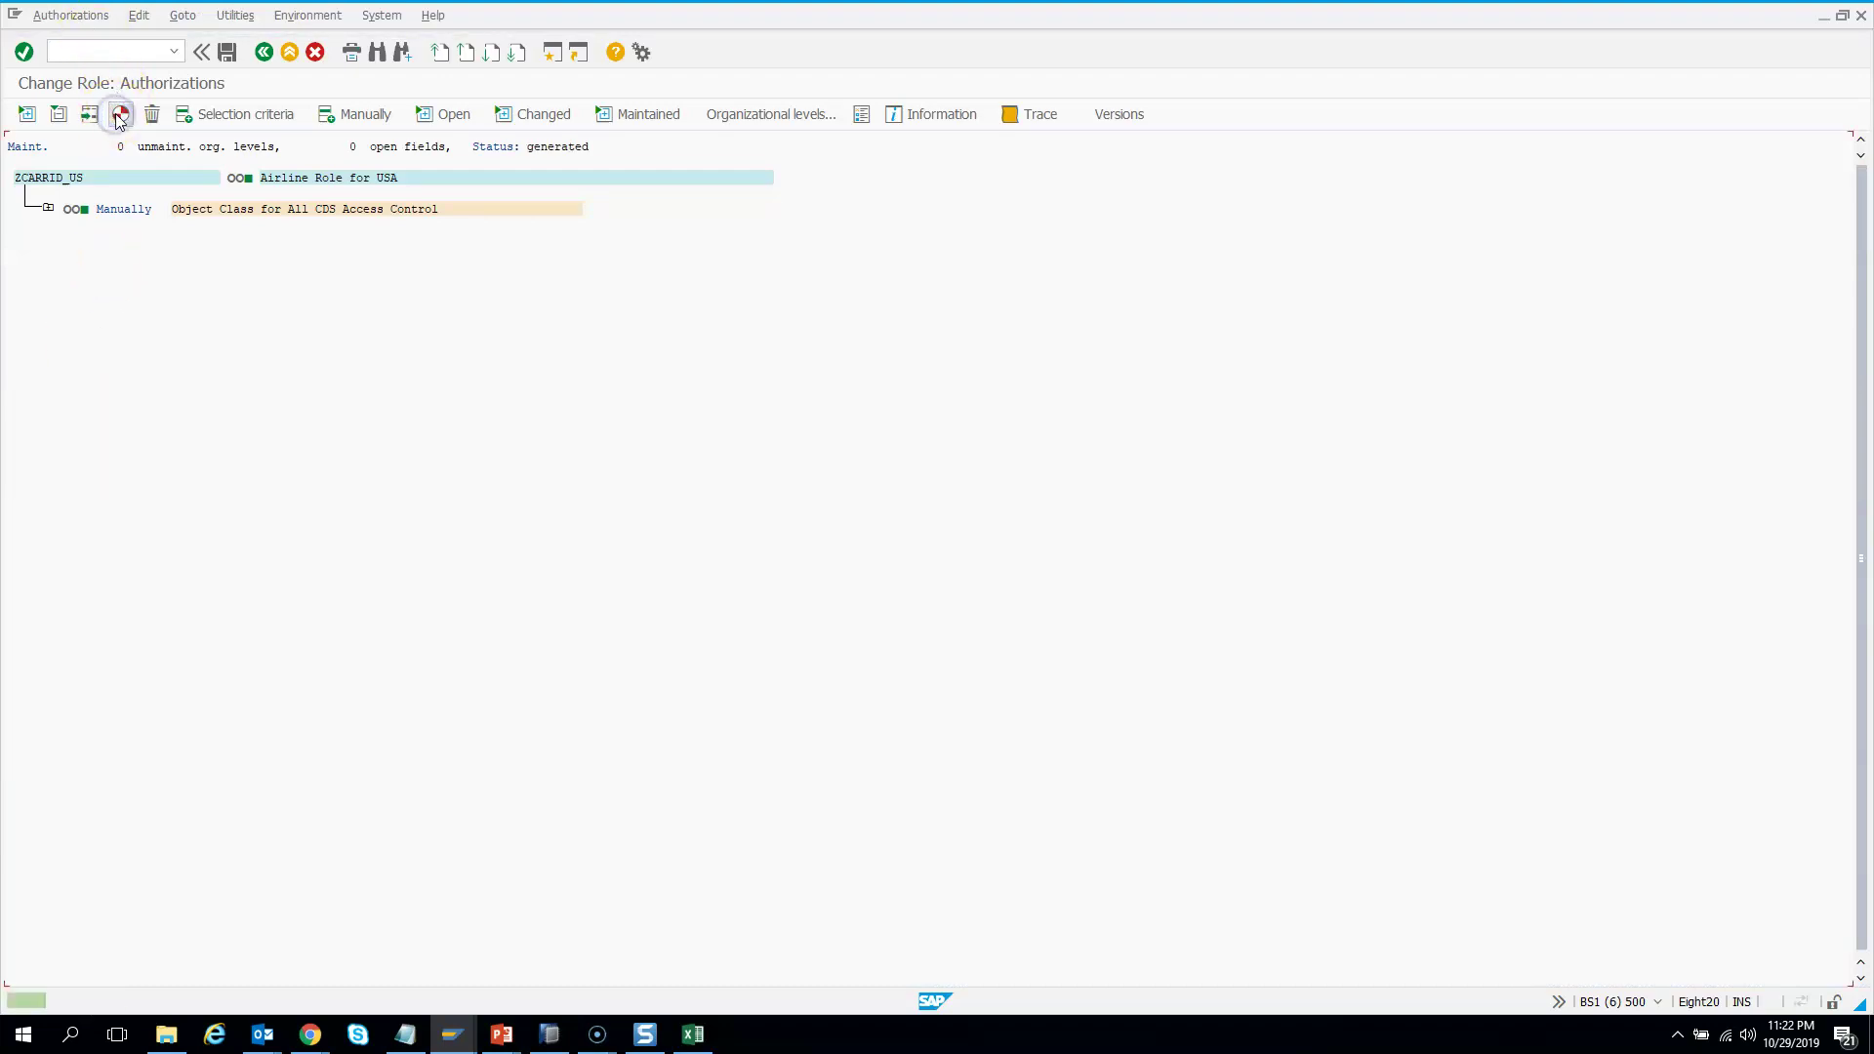
left_click(264, 52)
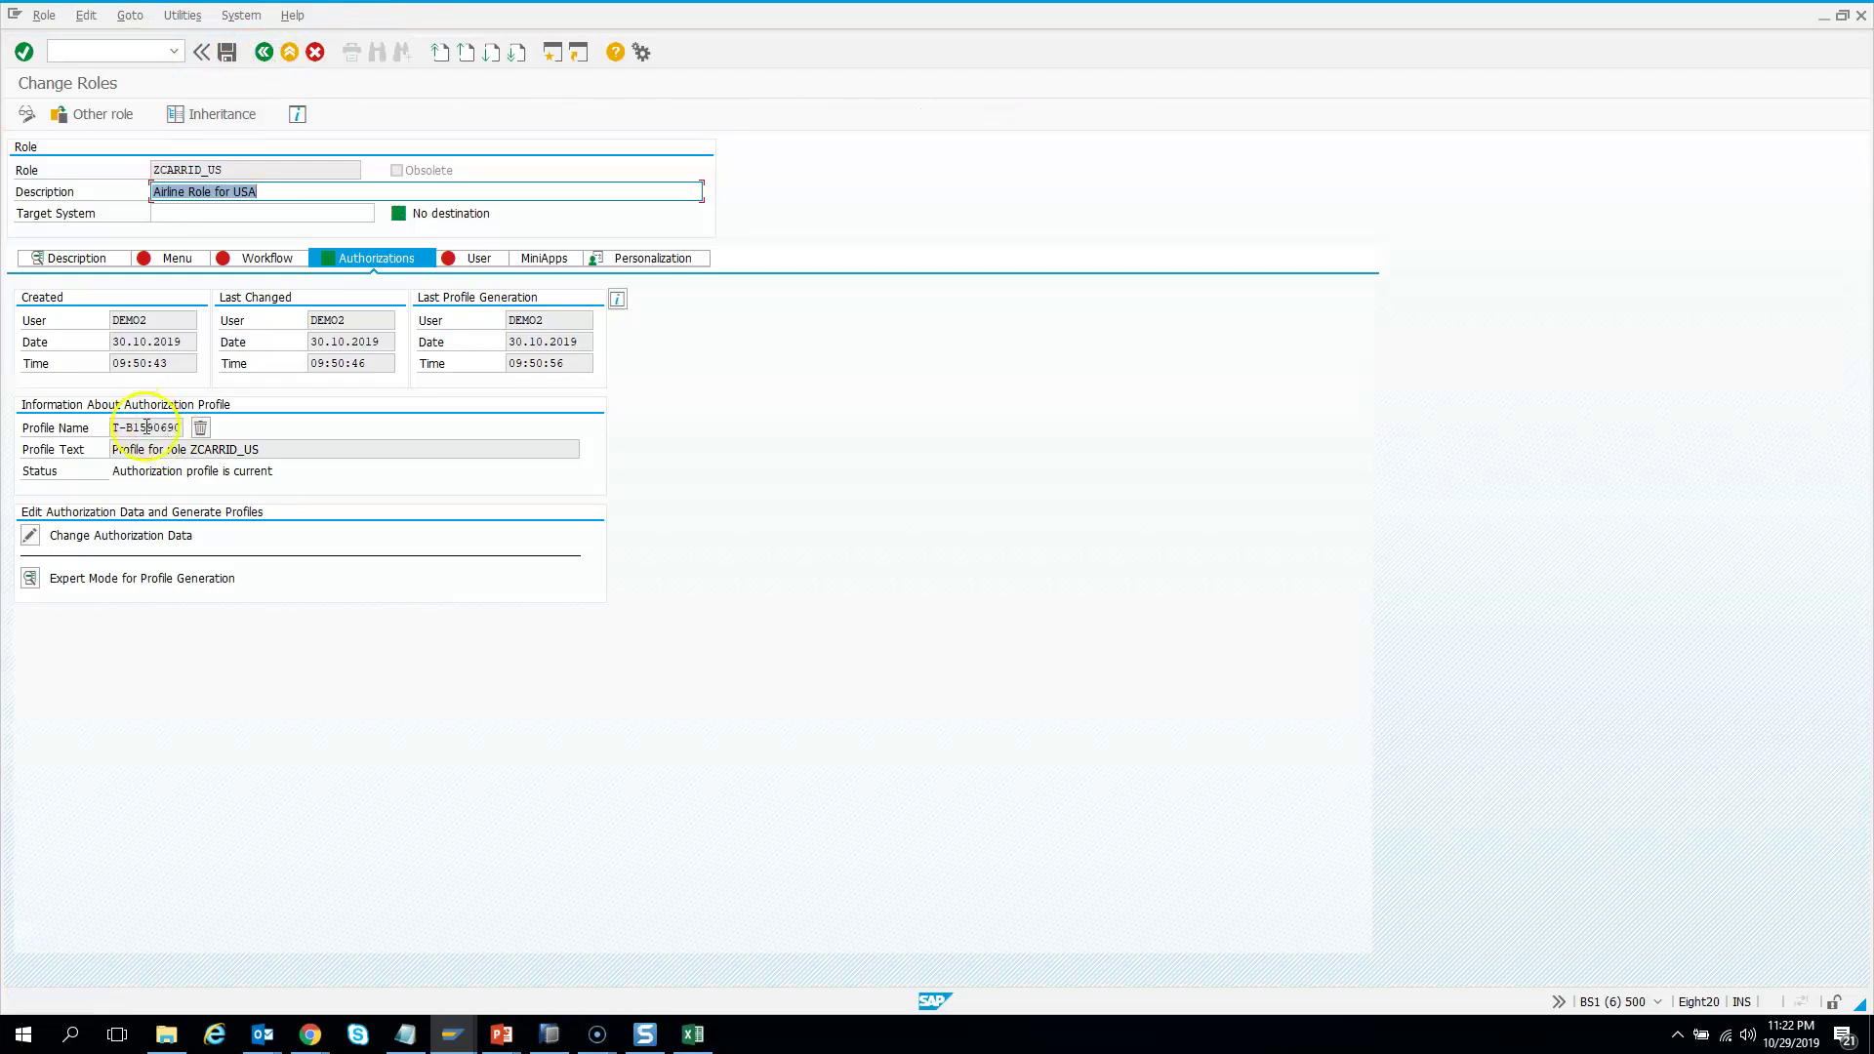
left_click(255, 448)
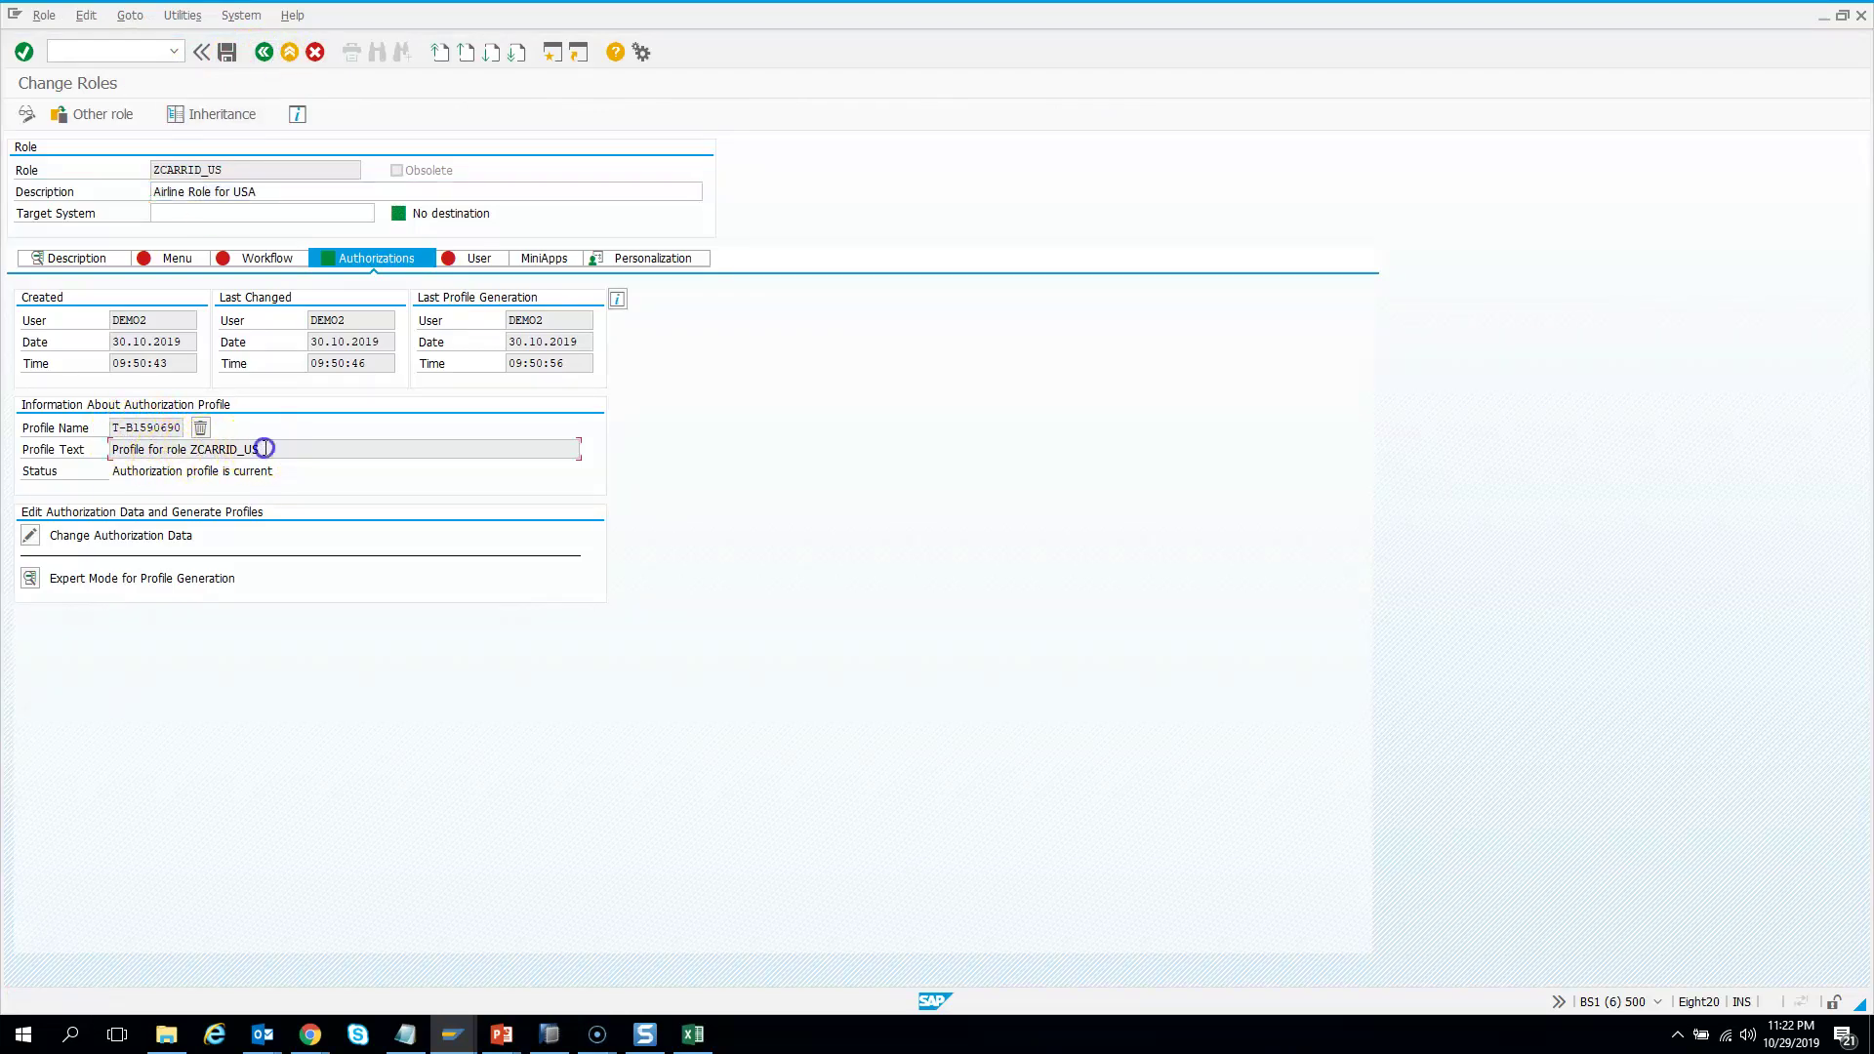
left_click(158, 428)
Enter the demo user's ID in the first row of the role's User tab
left_click(477, 264)
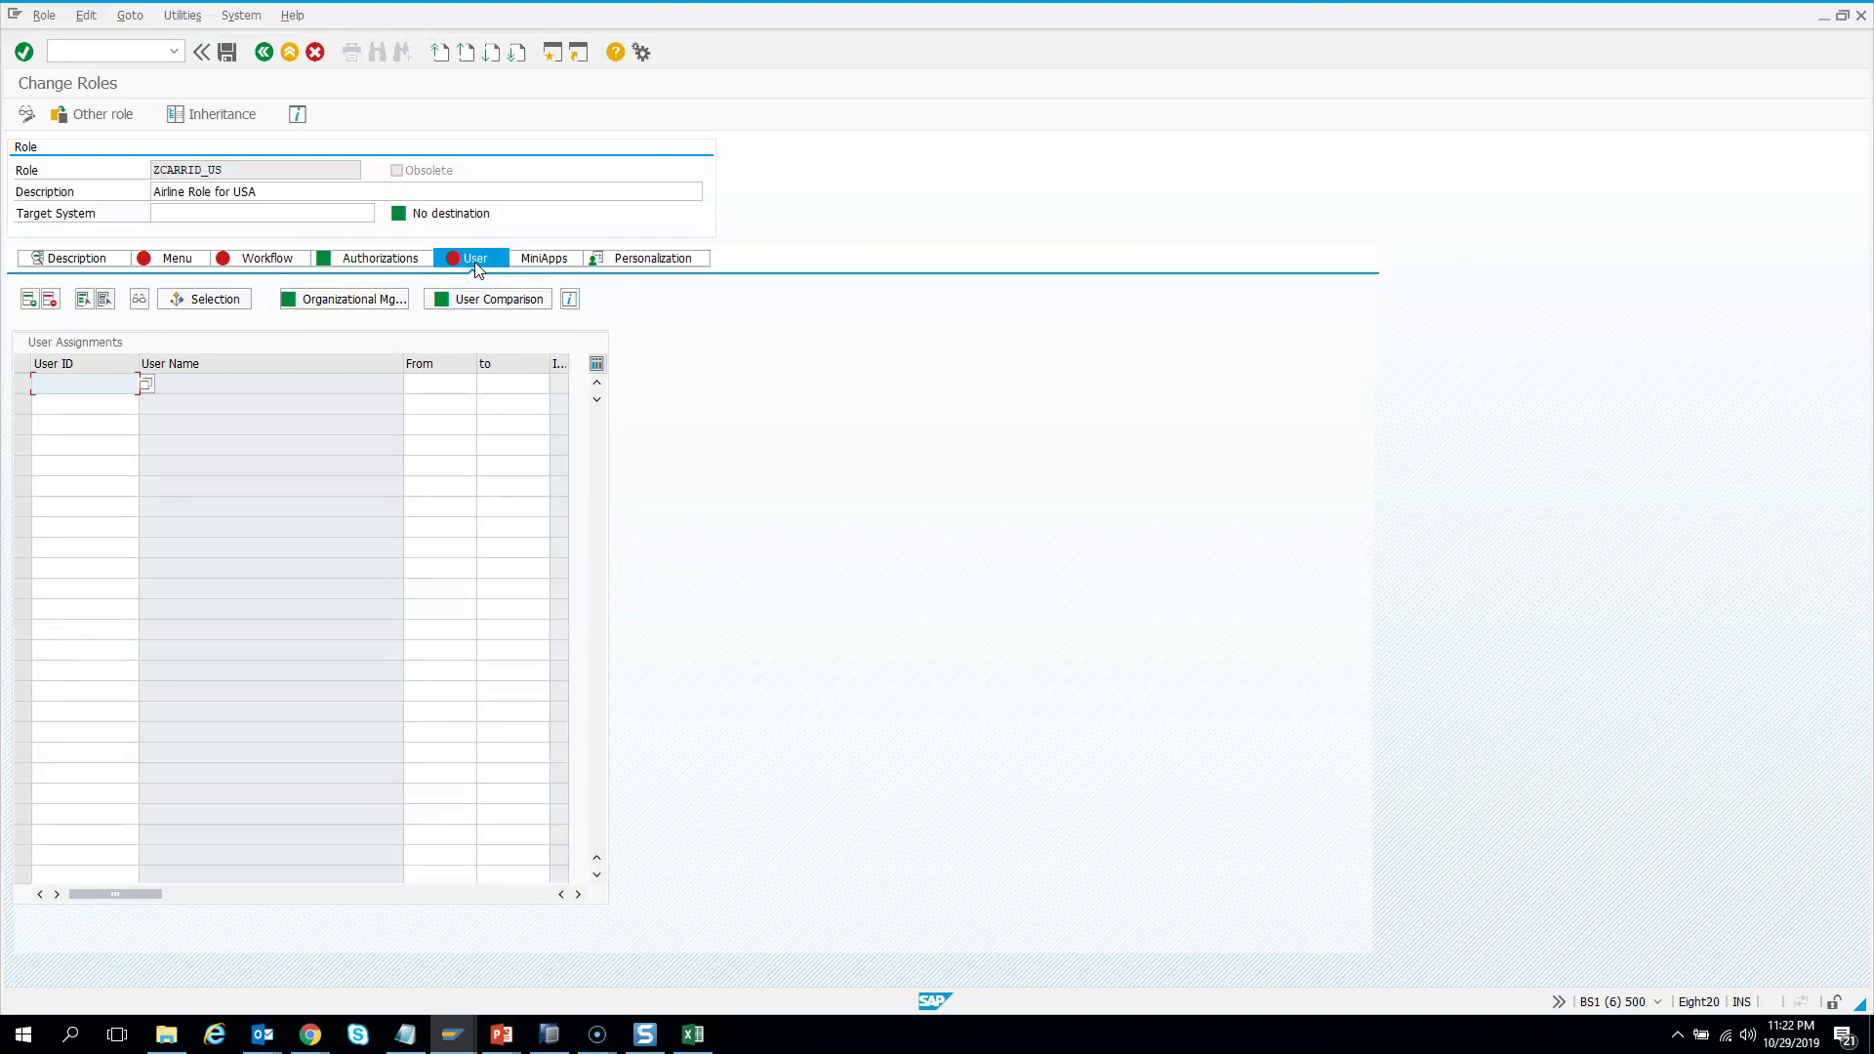
key("super+p")
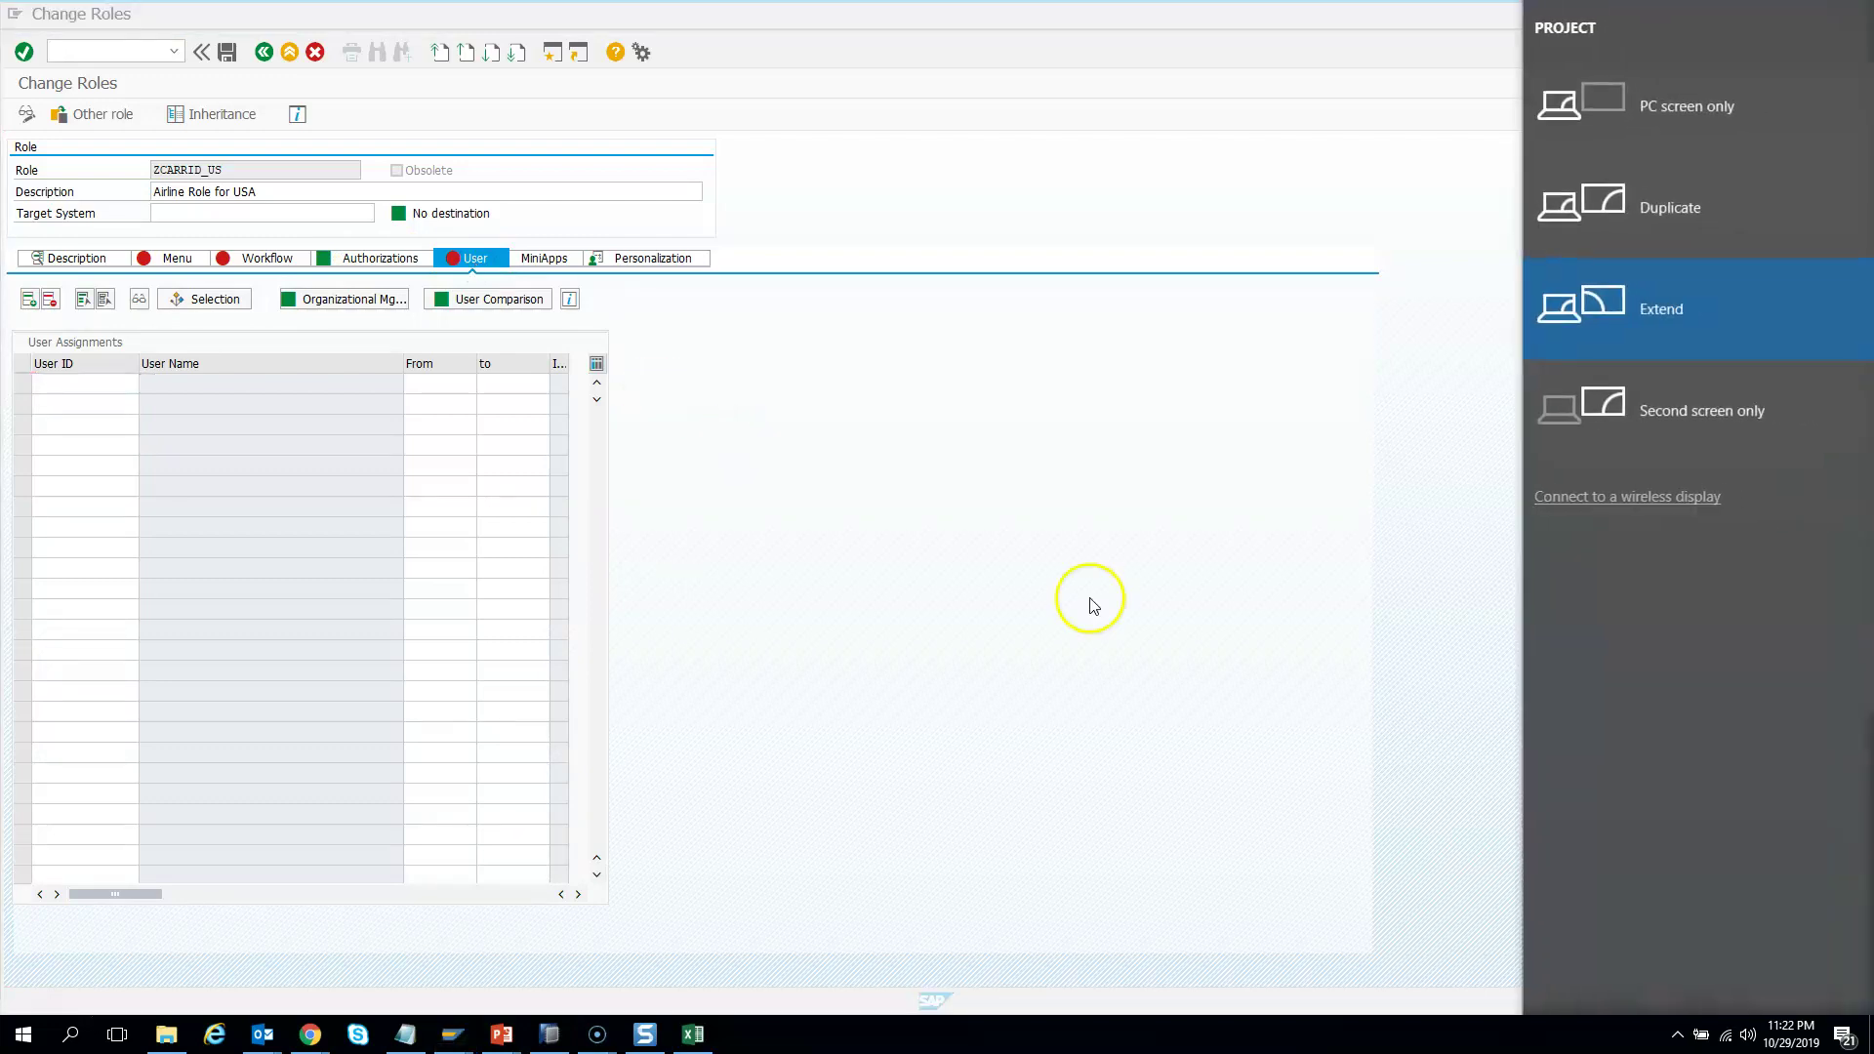
left_click(659, 545)
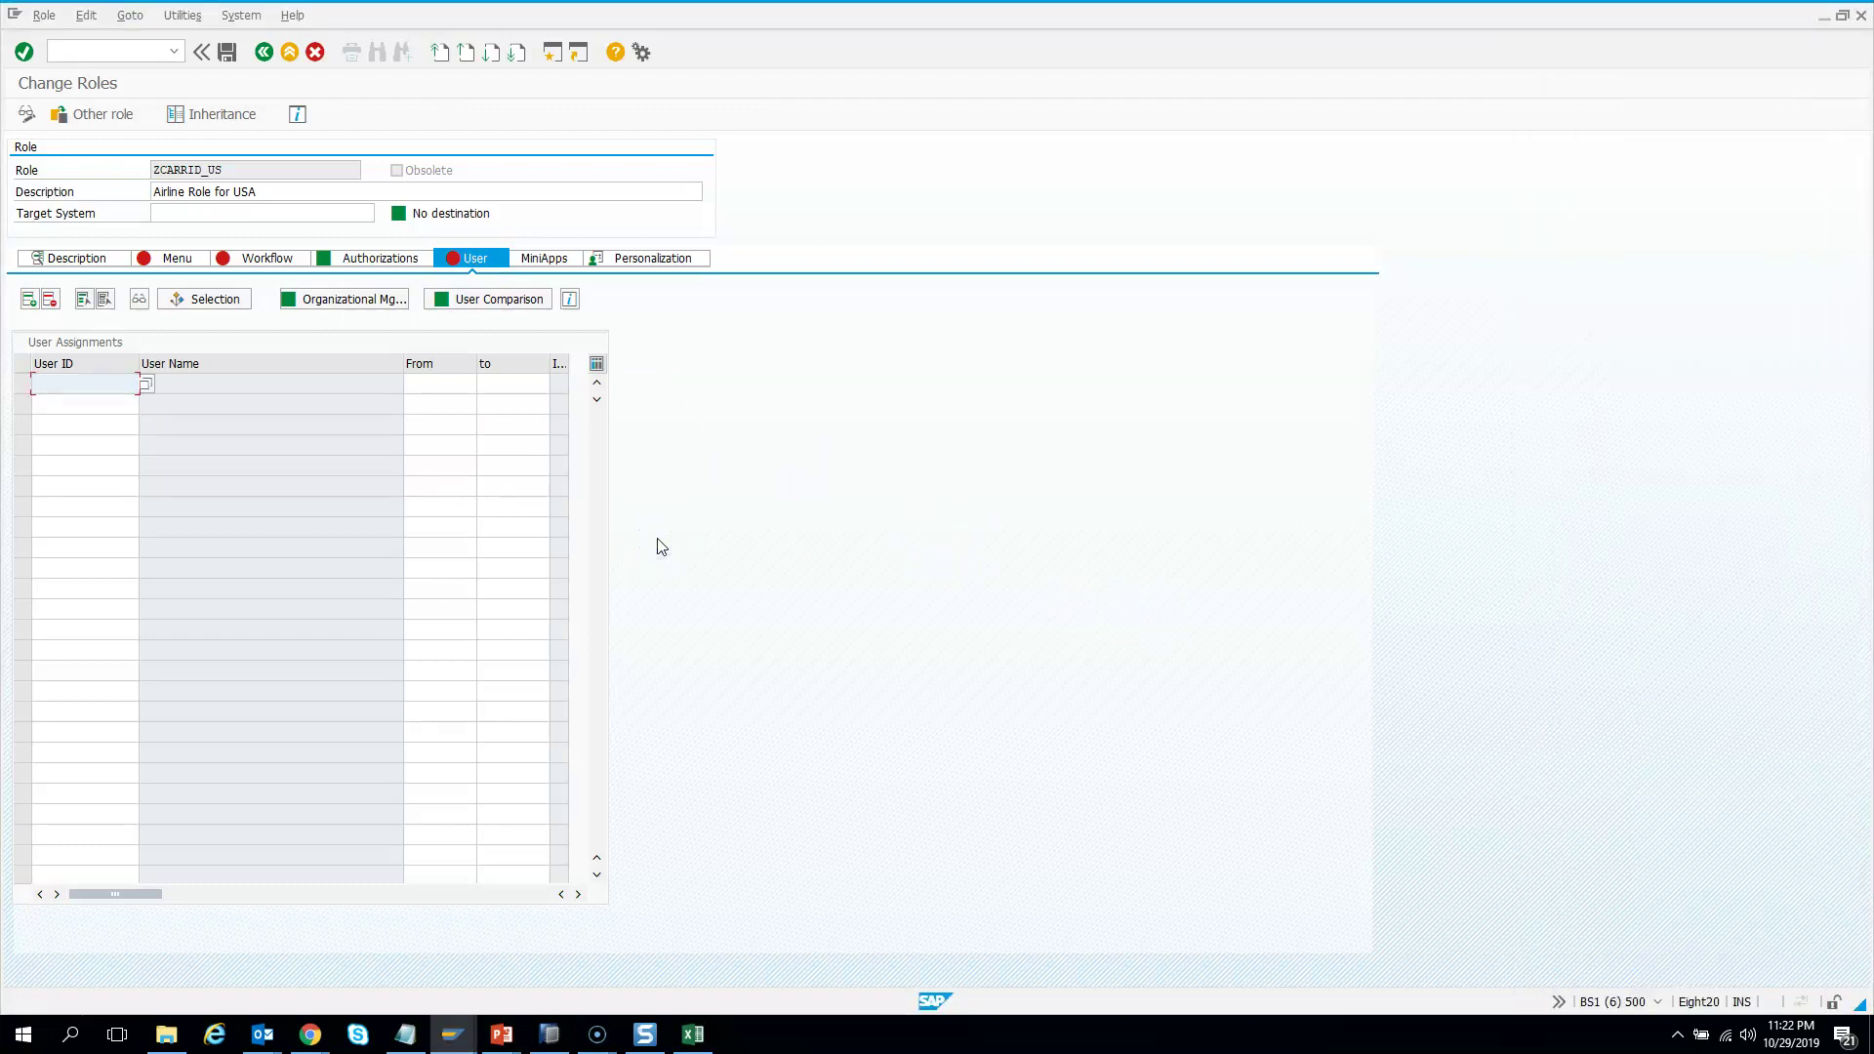
left_click(87, 382)
type("SAPYARD")
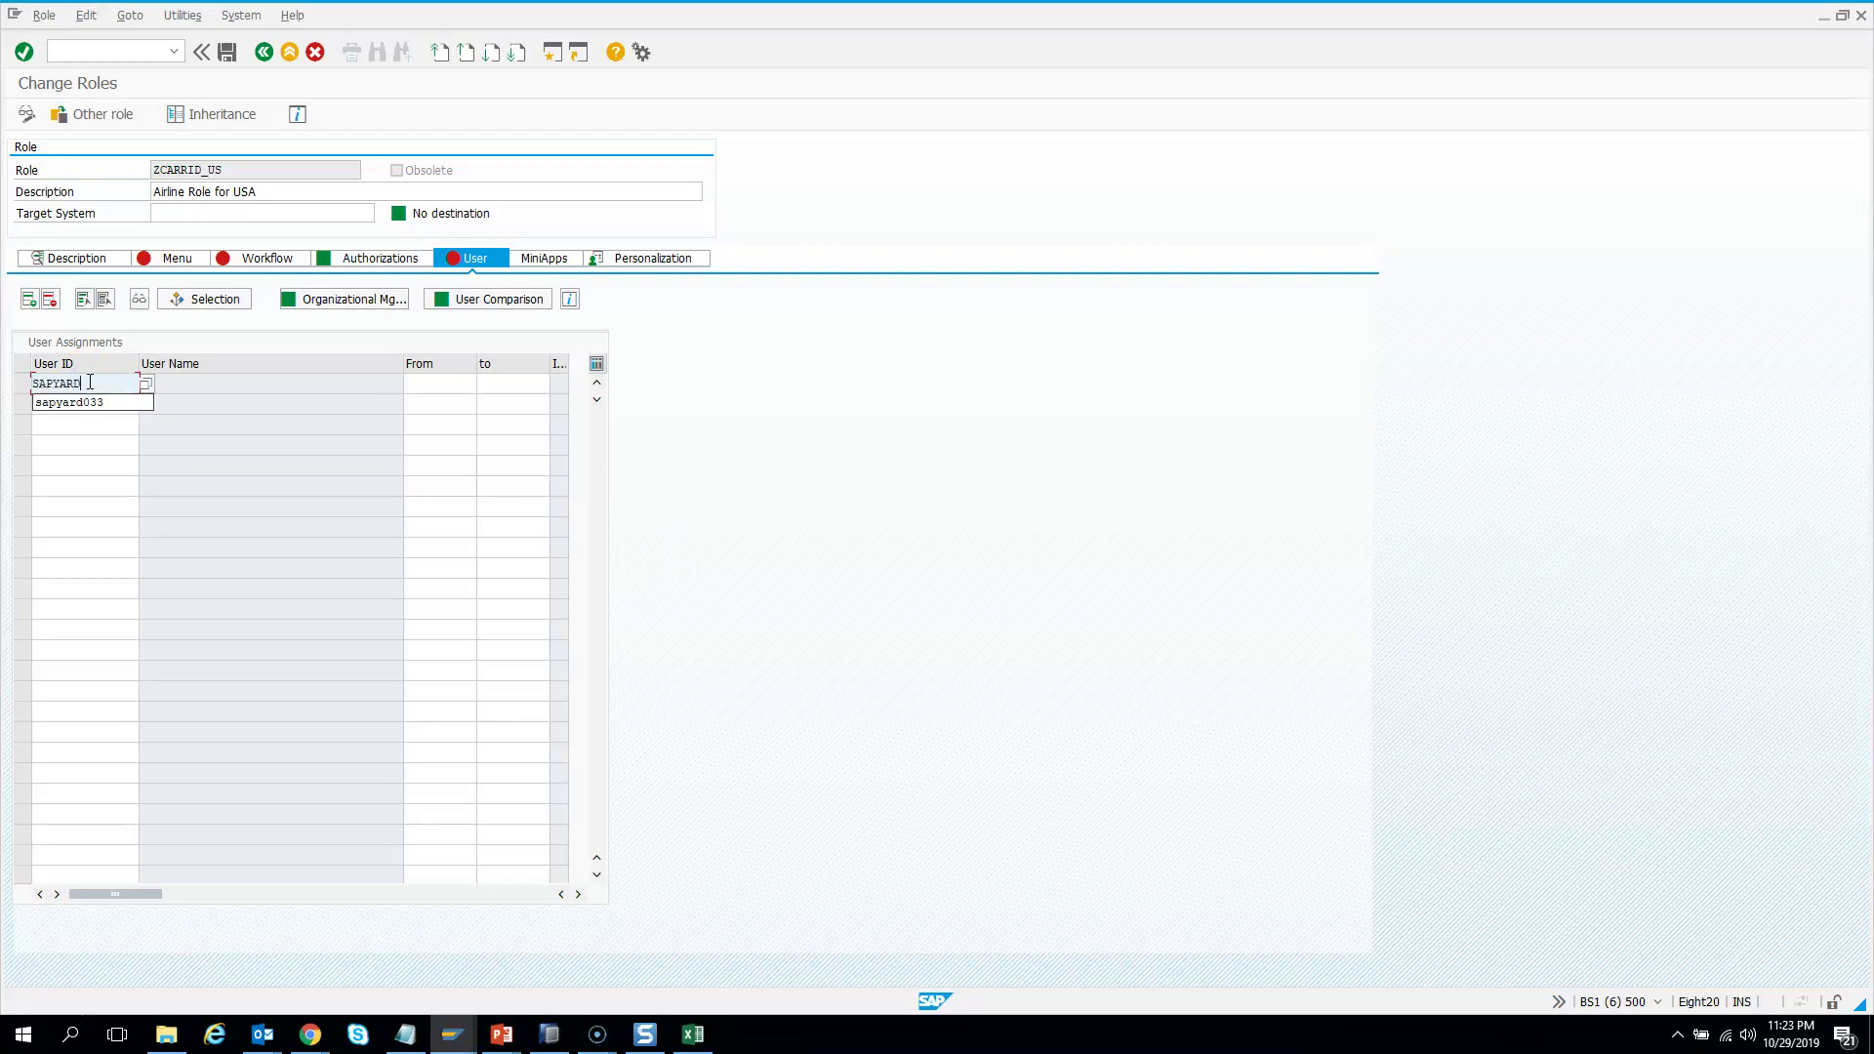
type("001")
key("Return")
left_click(229, 406)
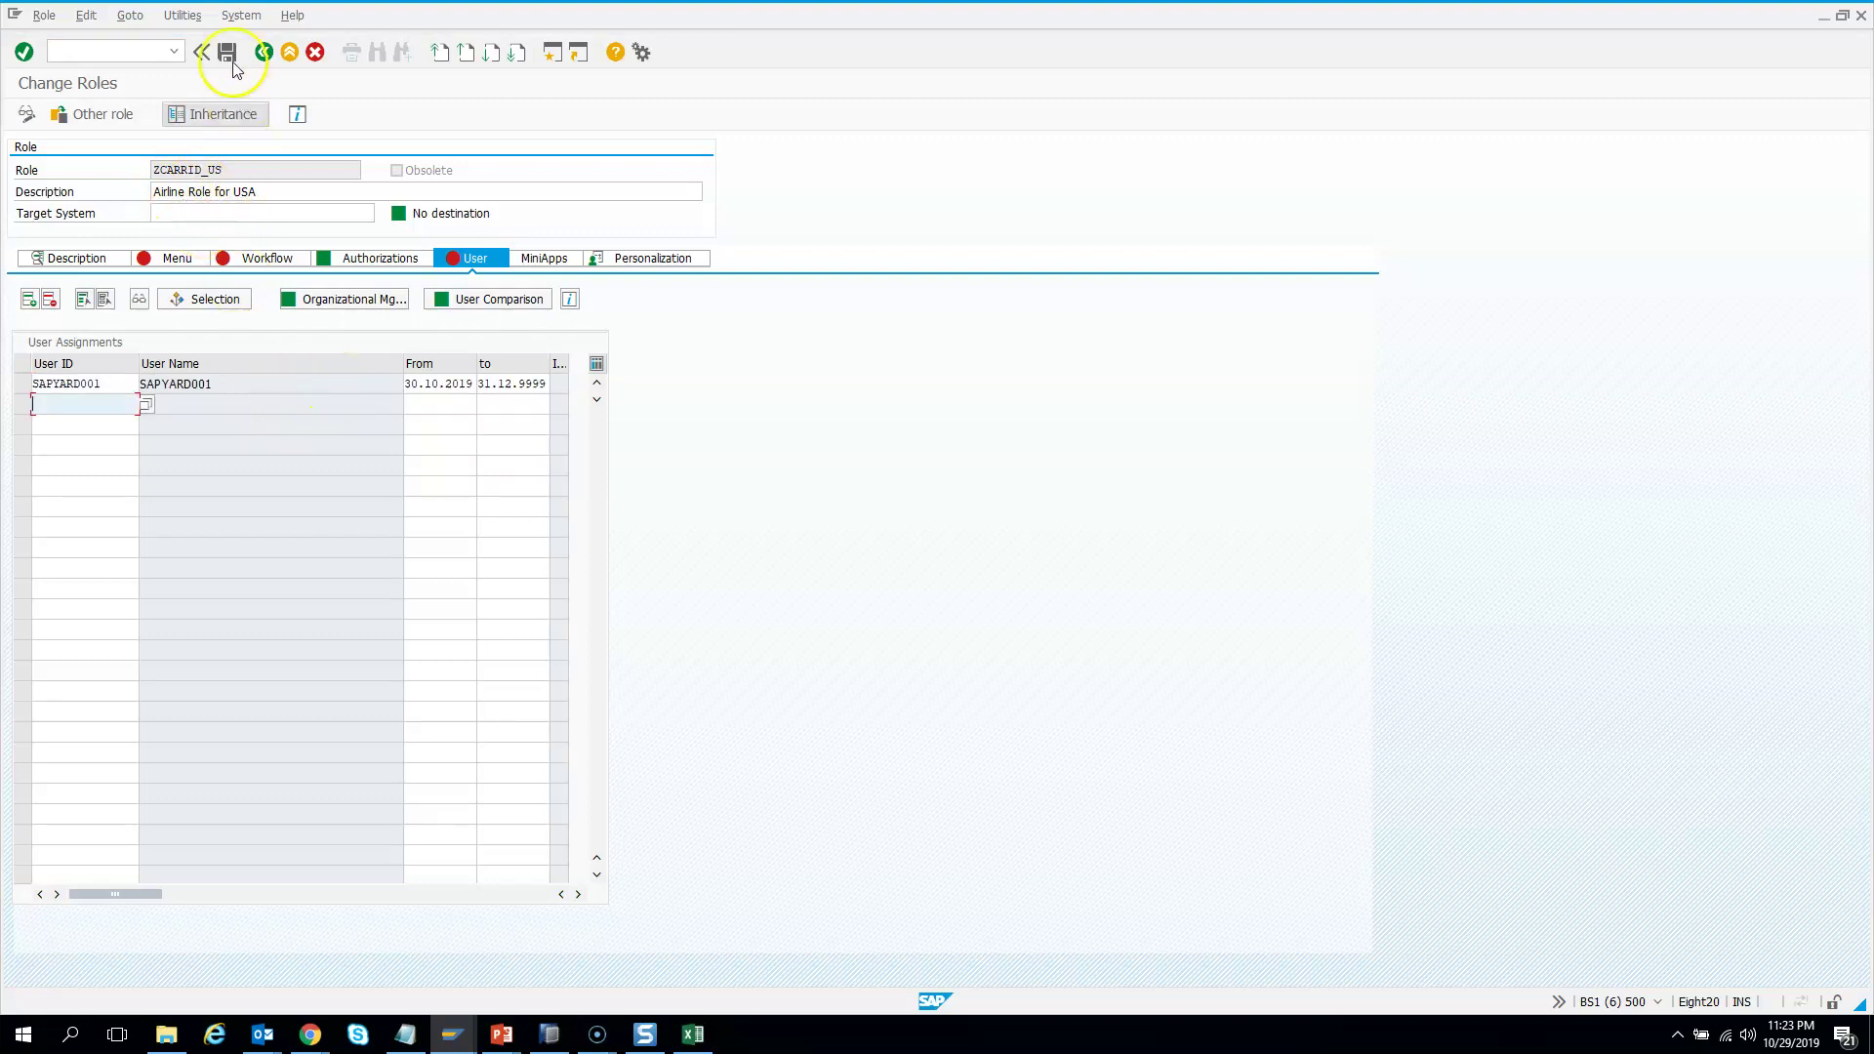
Save the role and complete the user master comparison
left_click(499, 301)
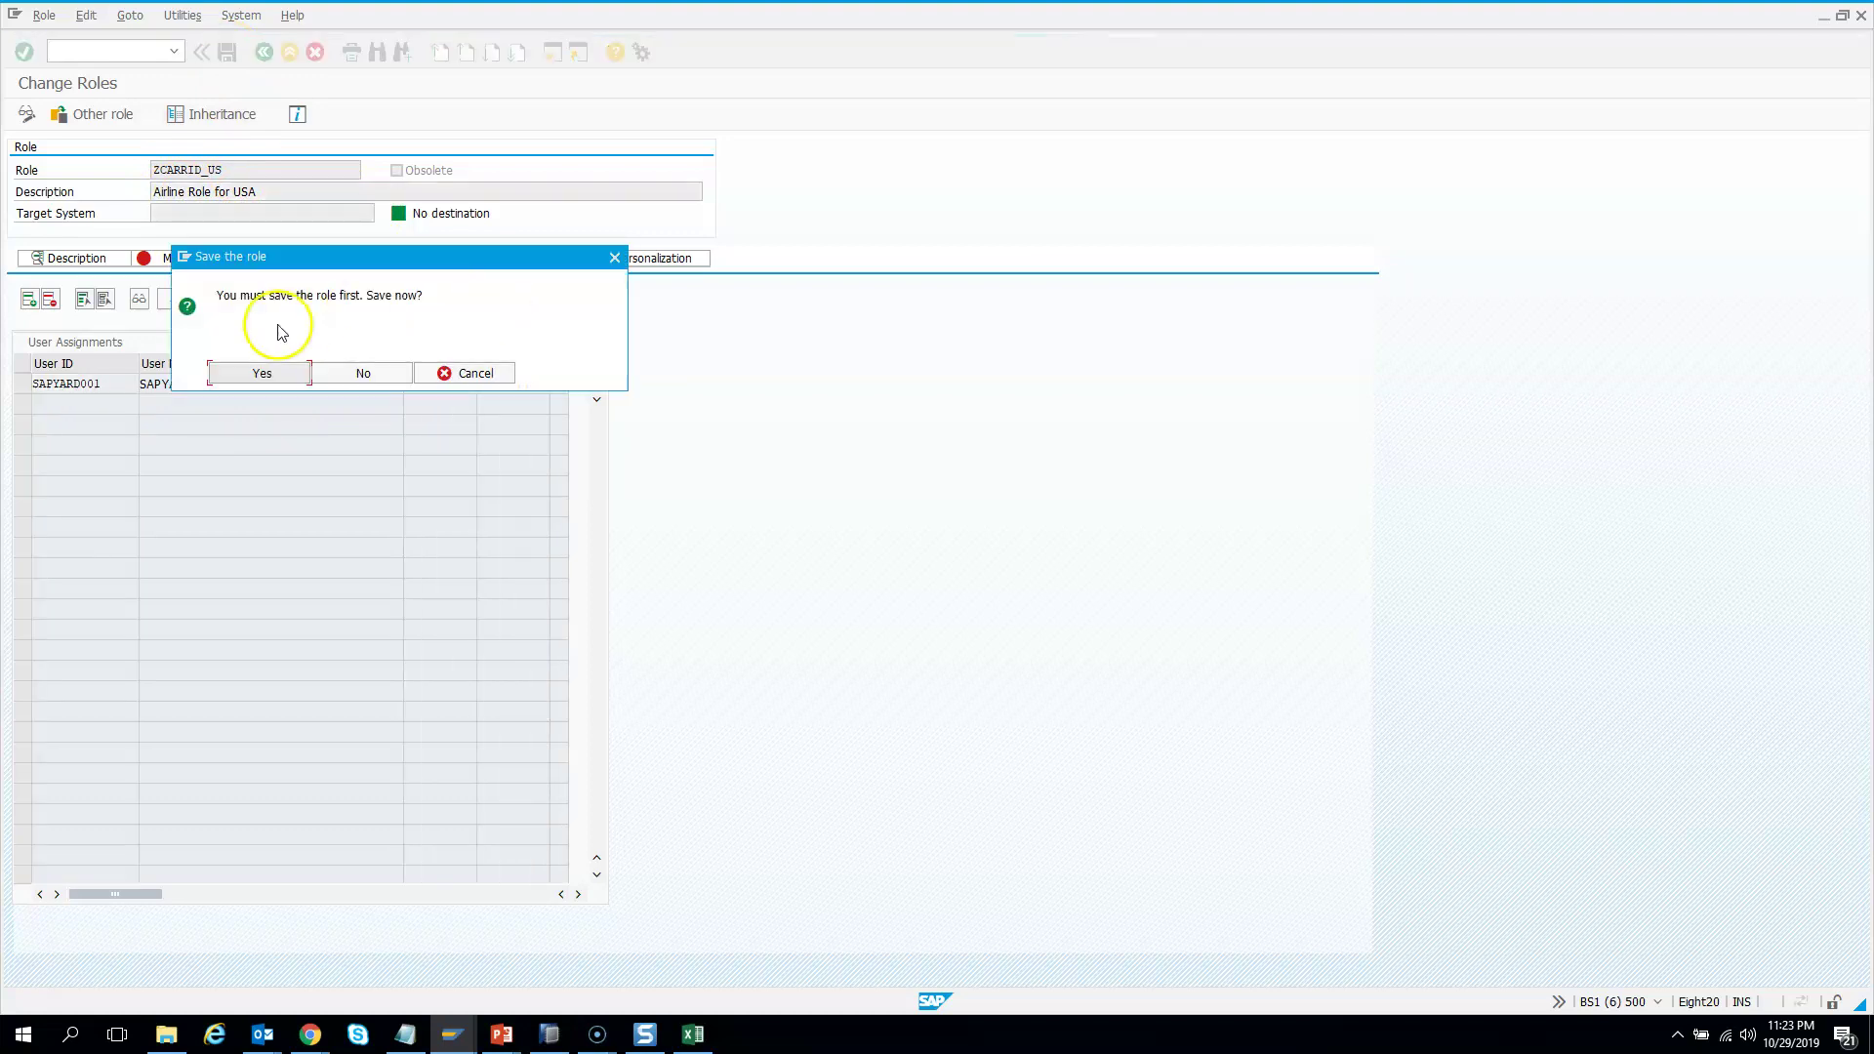
left_click(263, 373)
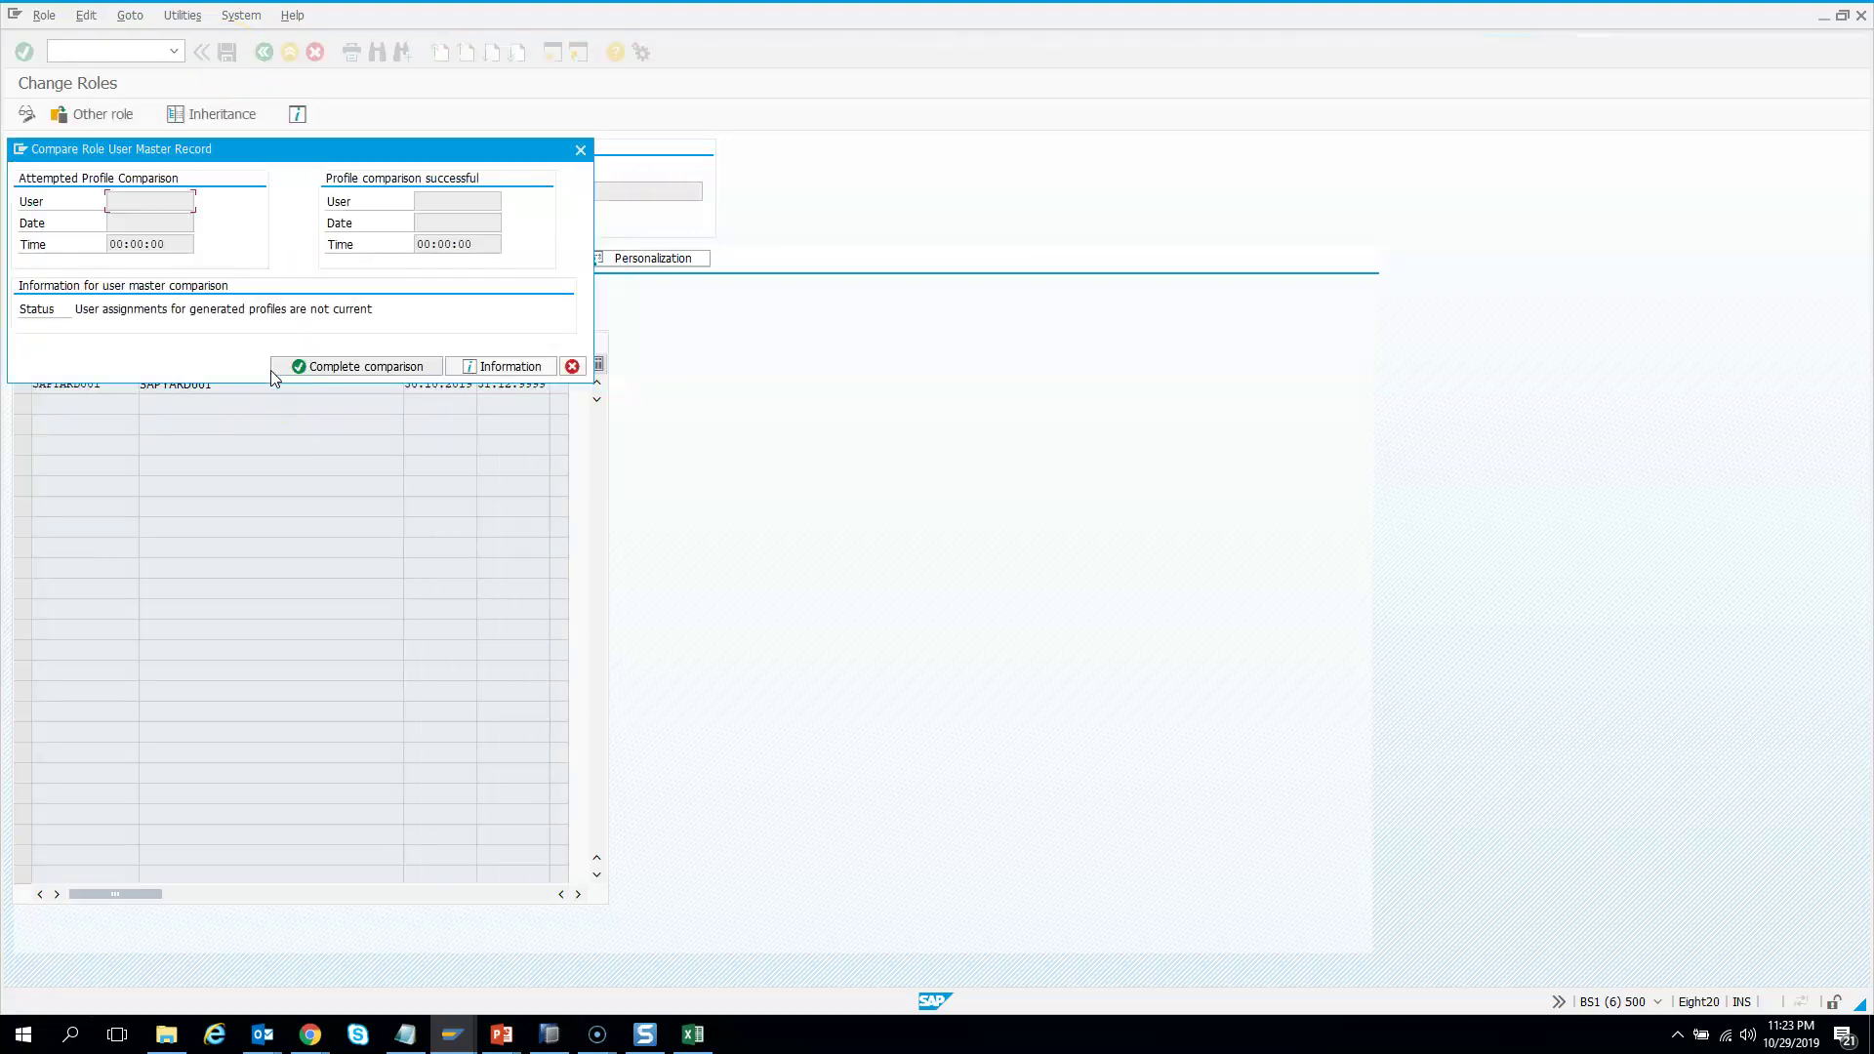
left_click(366, 368)
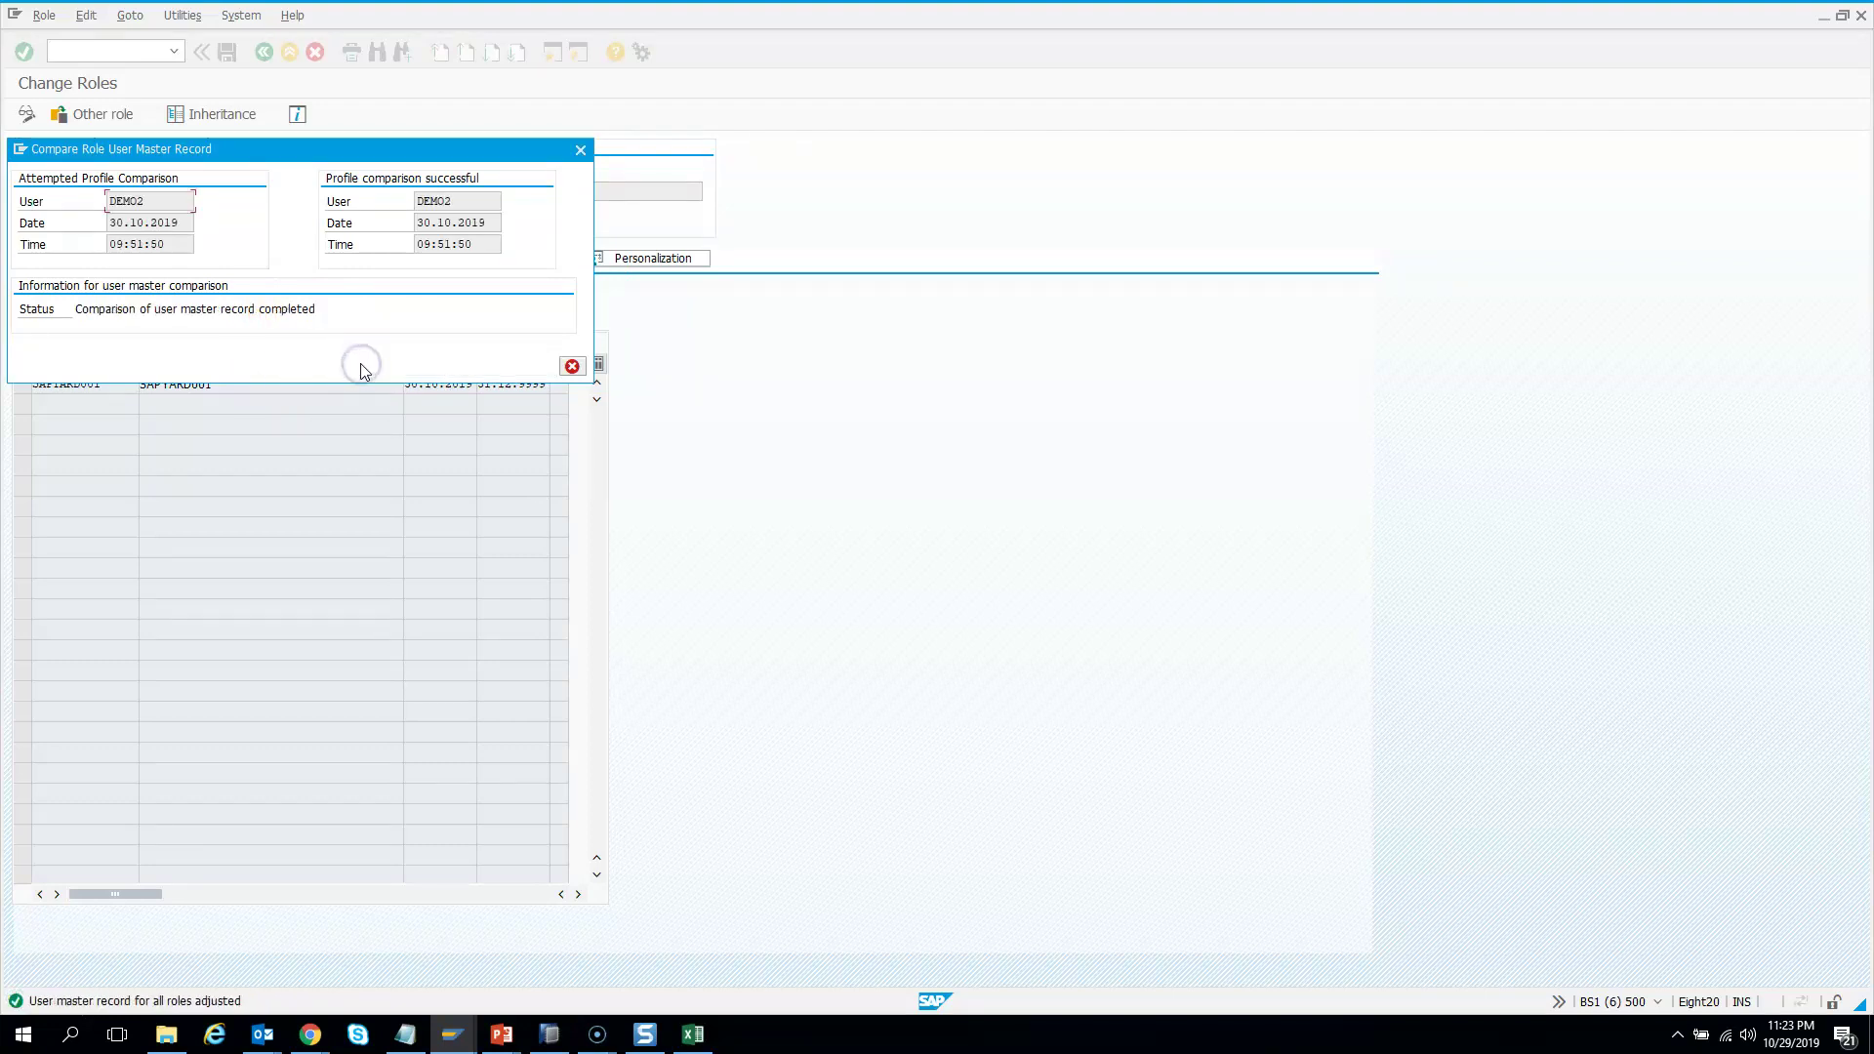
left_click(572, 367)
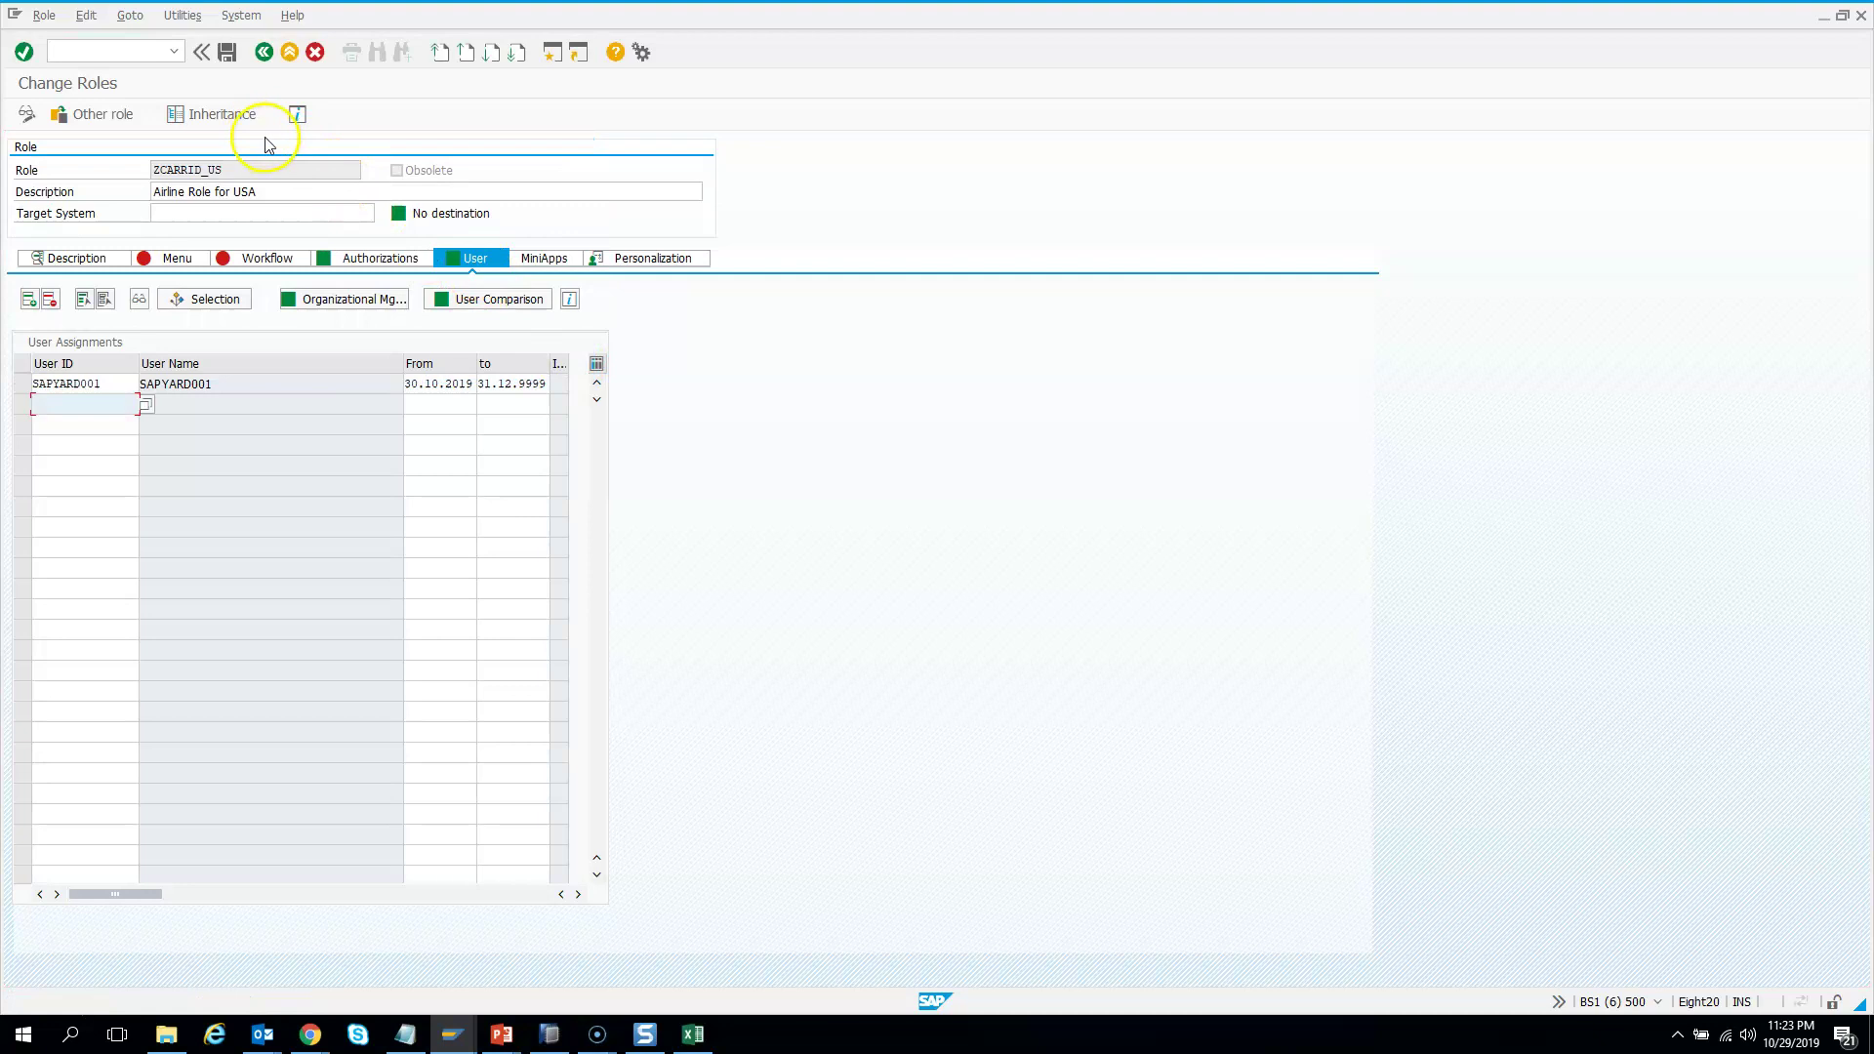
Save ZCARRID_US, reopen it in change mode and check the assigned user entry
left_click(227, 53)
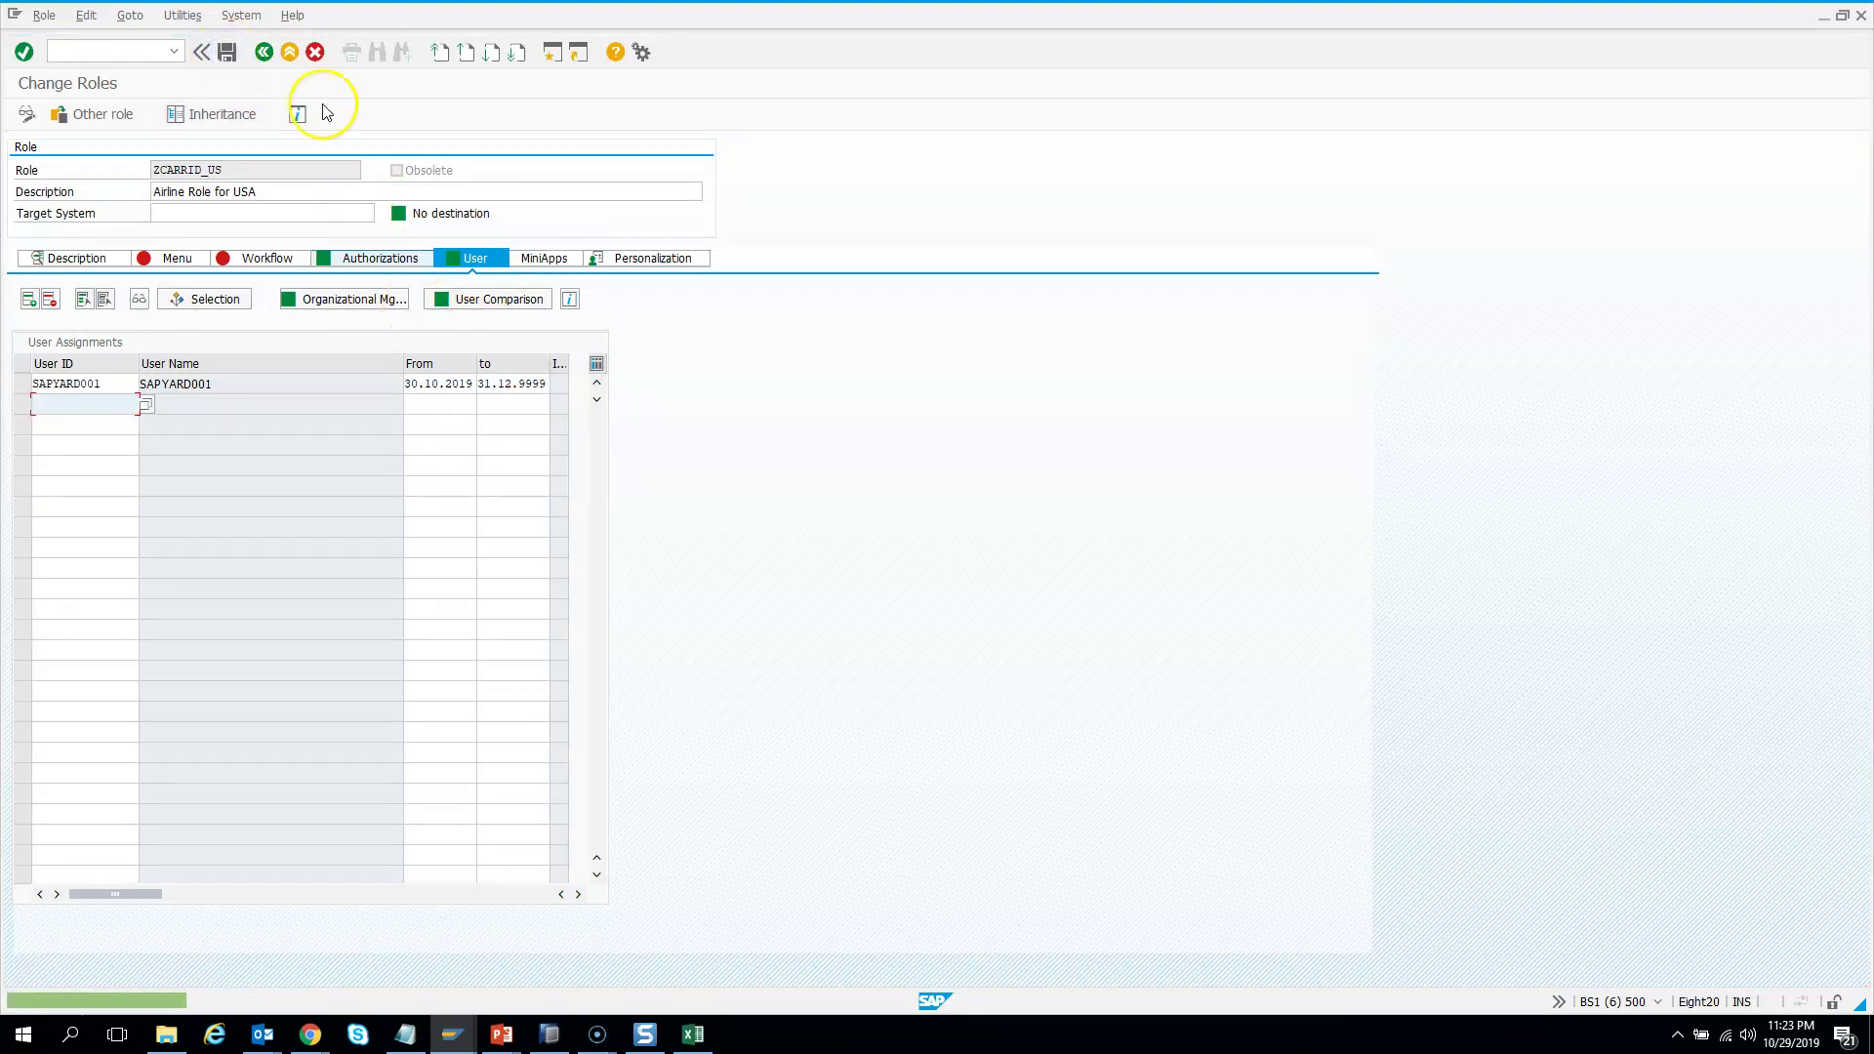
left_click(266, 54)
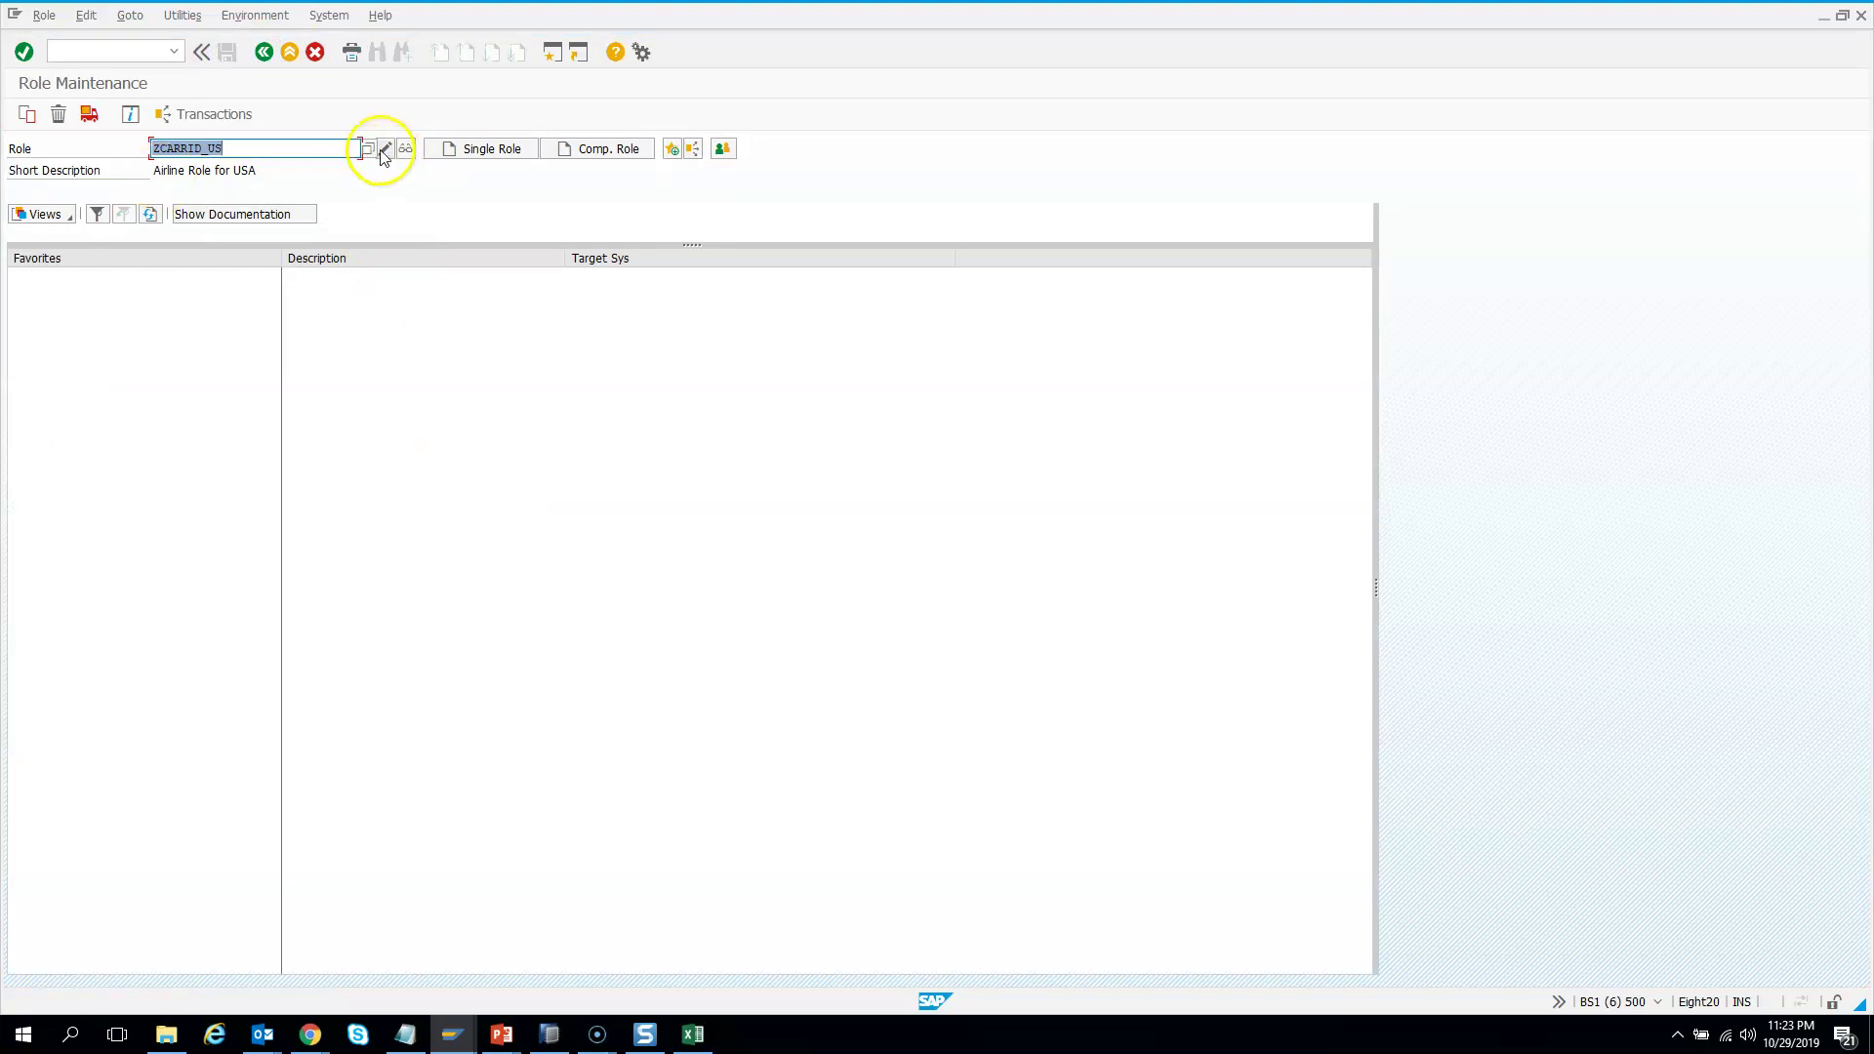
left_click(380, 150)
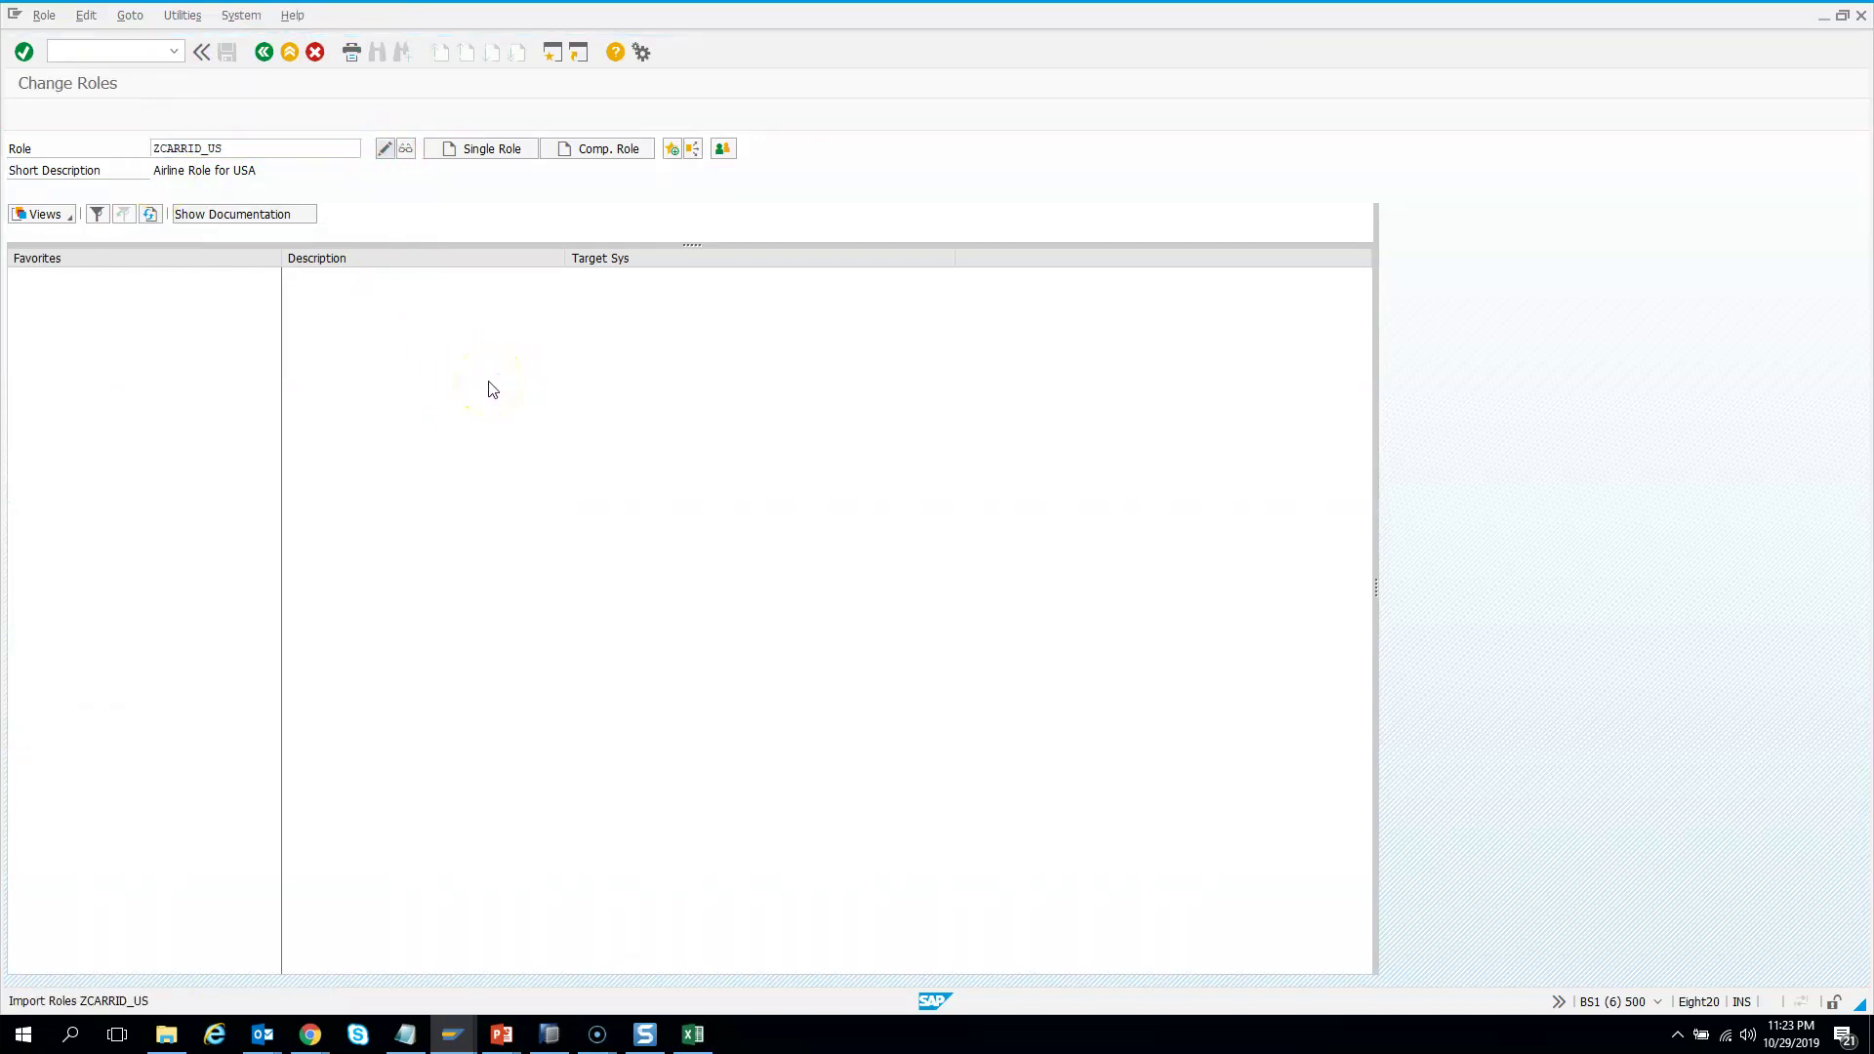
left_click(383, 257)
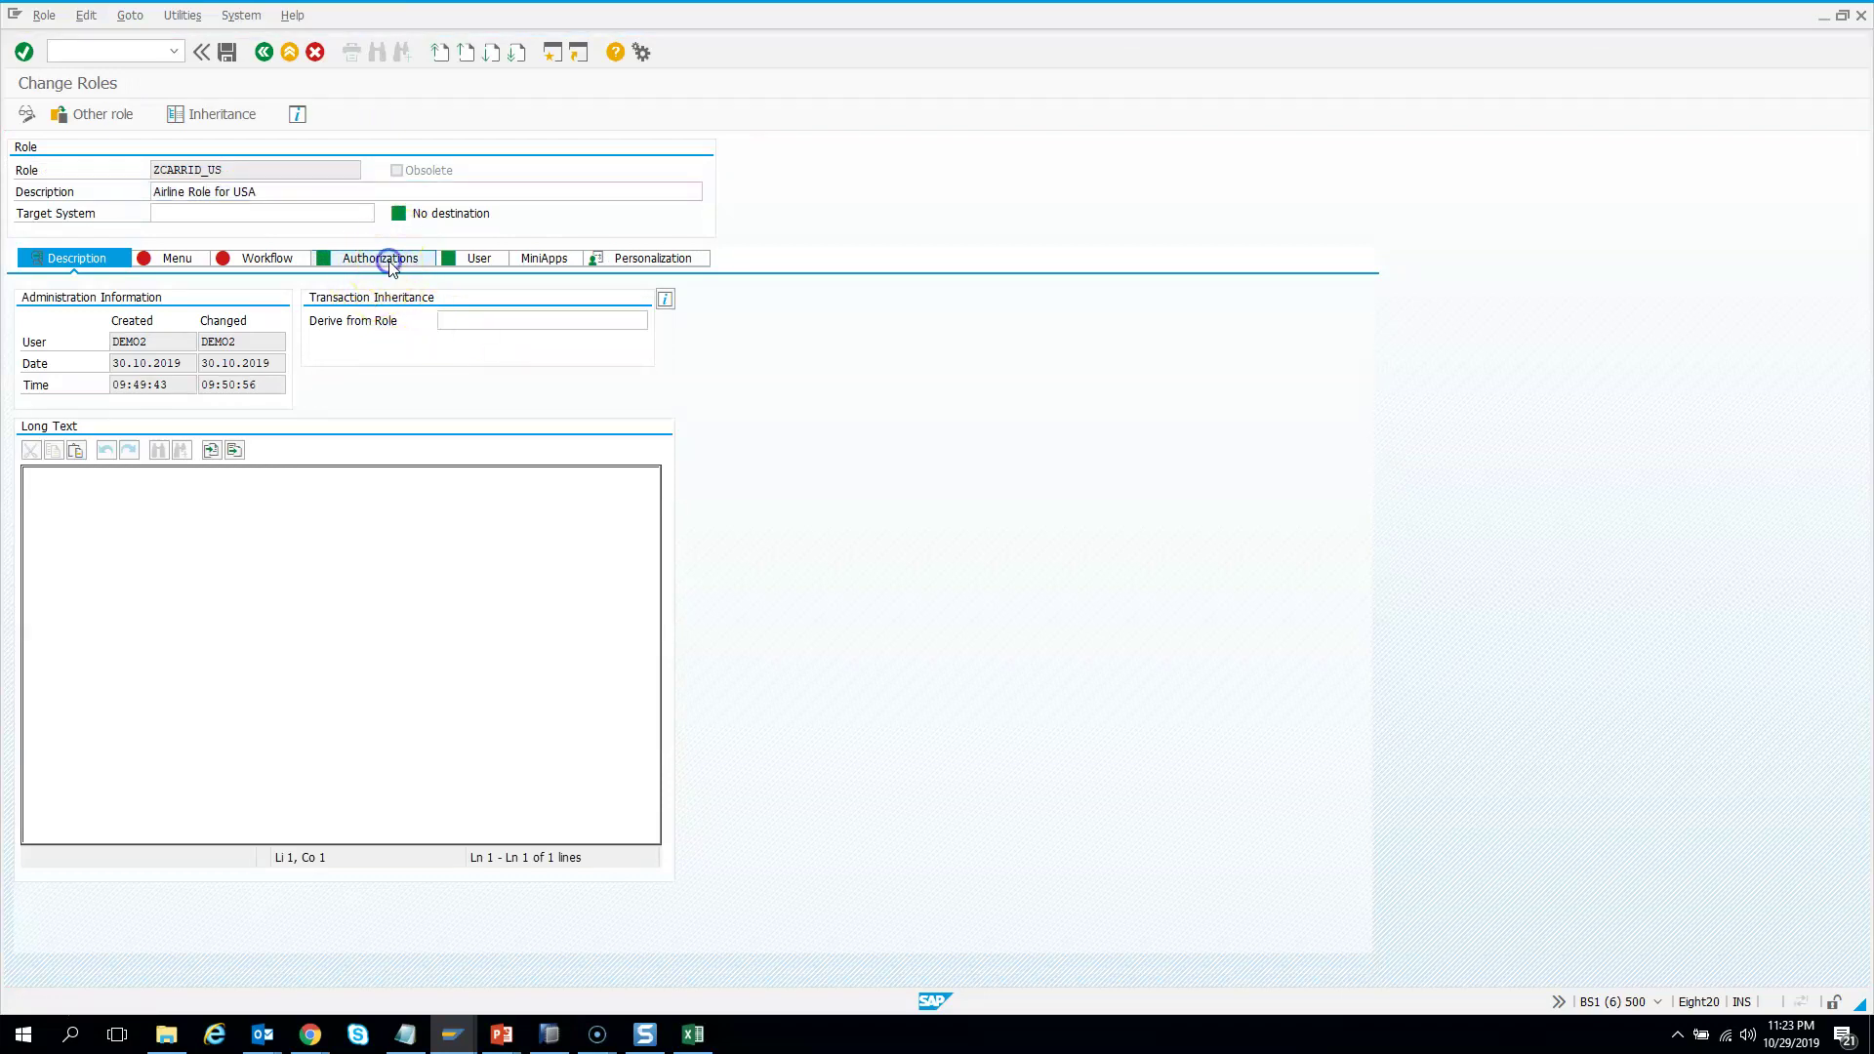
left_click(482, 260)
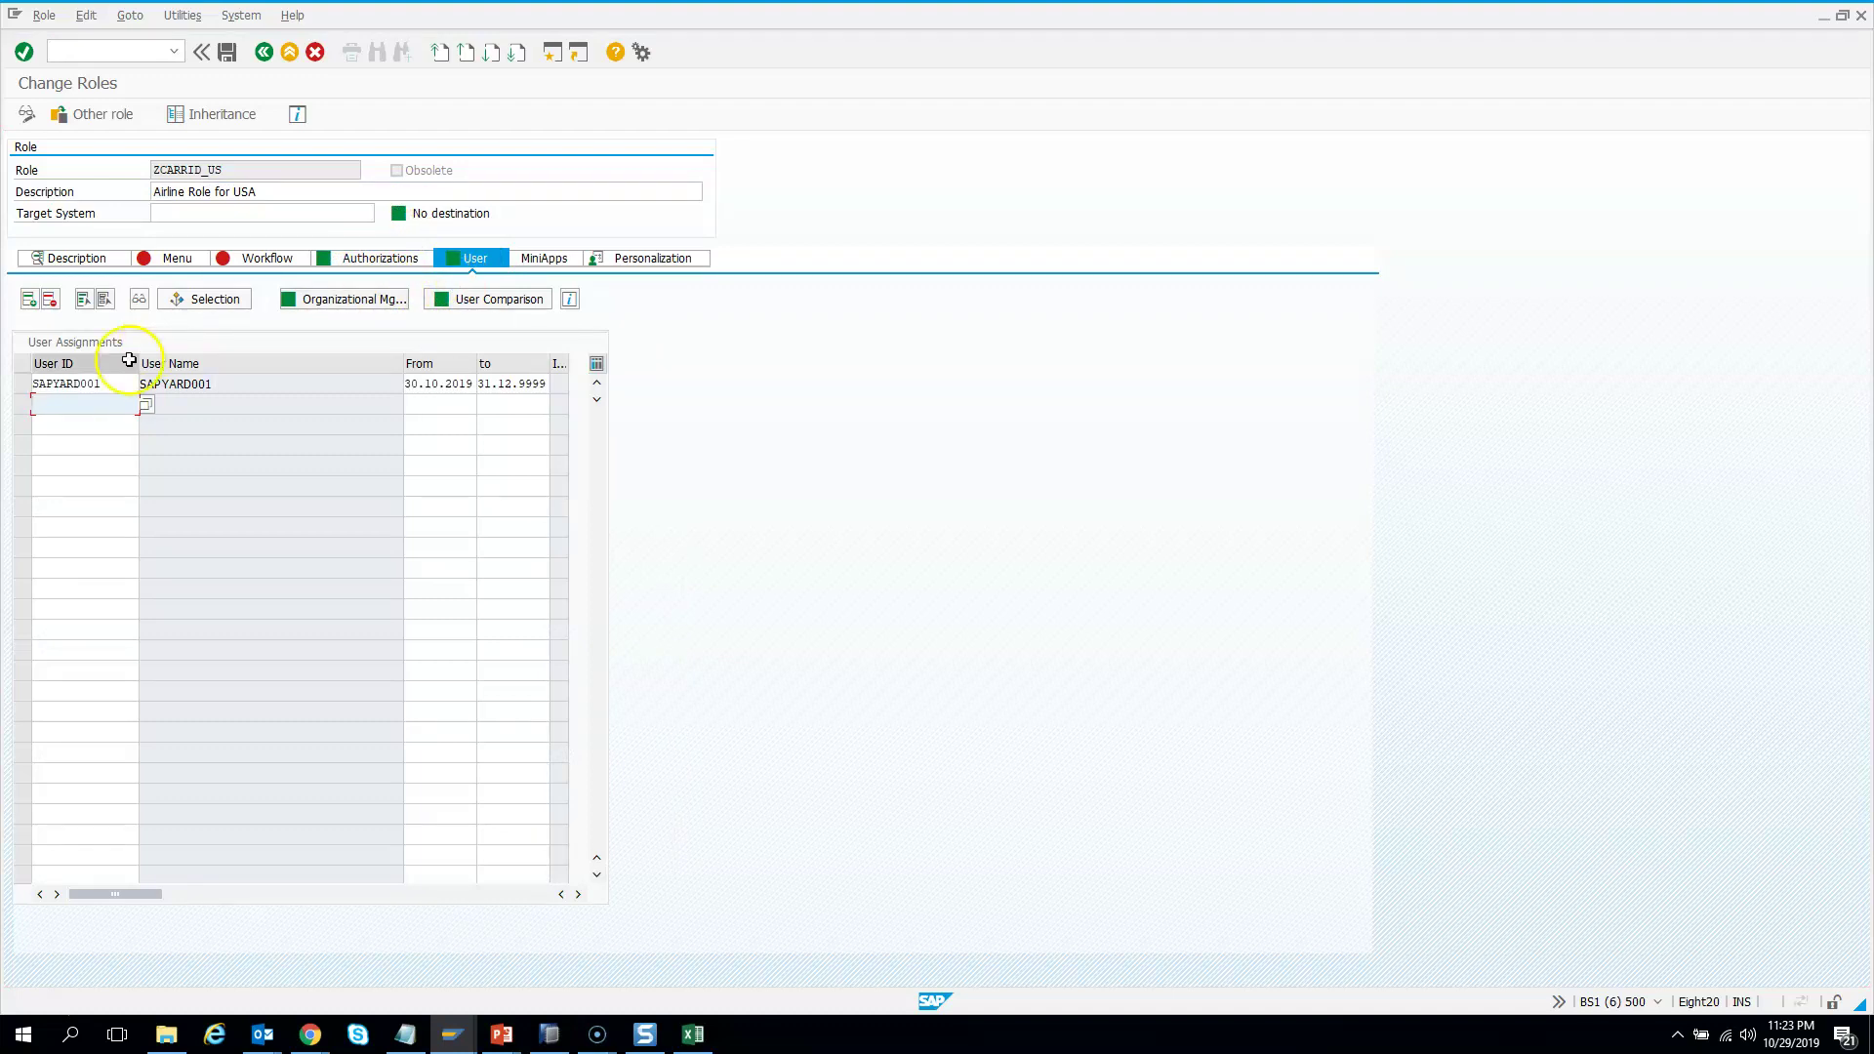
left_click(109, 390)
left_click(31, 383)
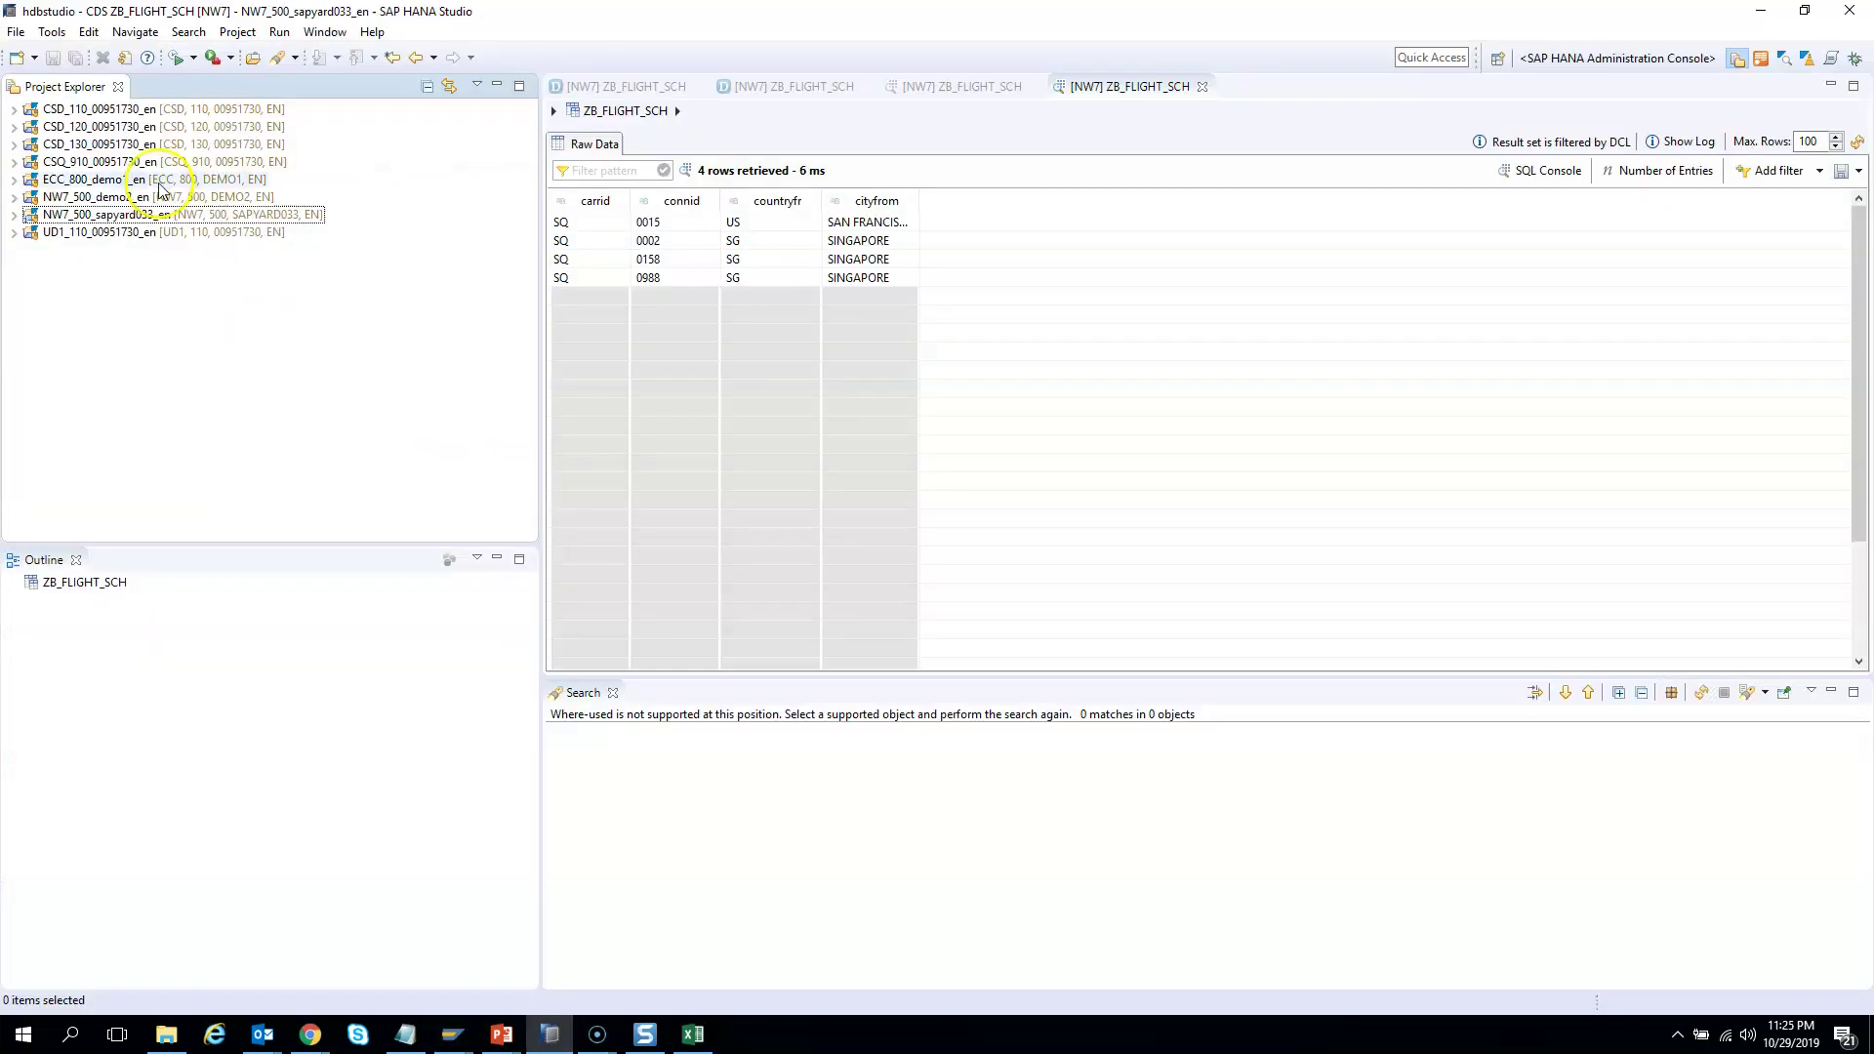
Start a new ABAP Project on the Demo ABAP7.5 system connection
left_click(34, 57)
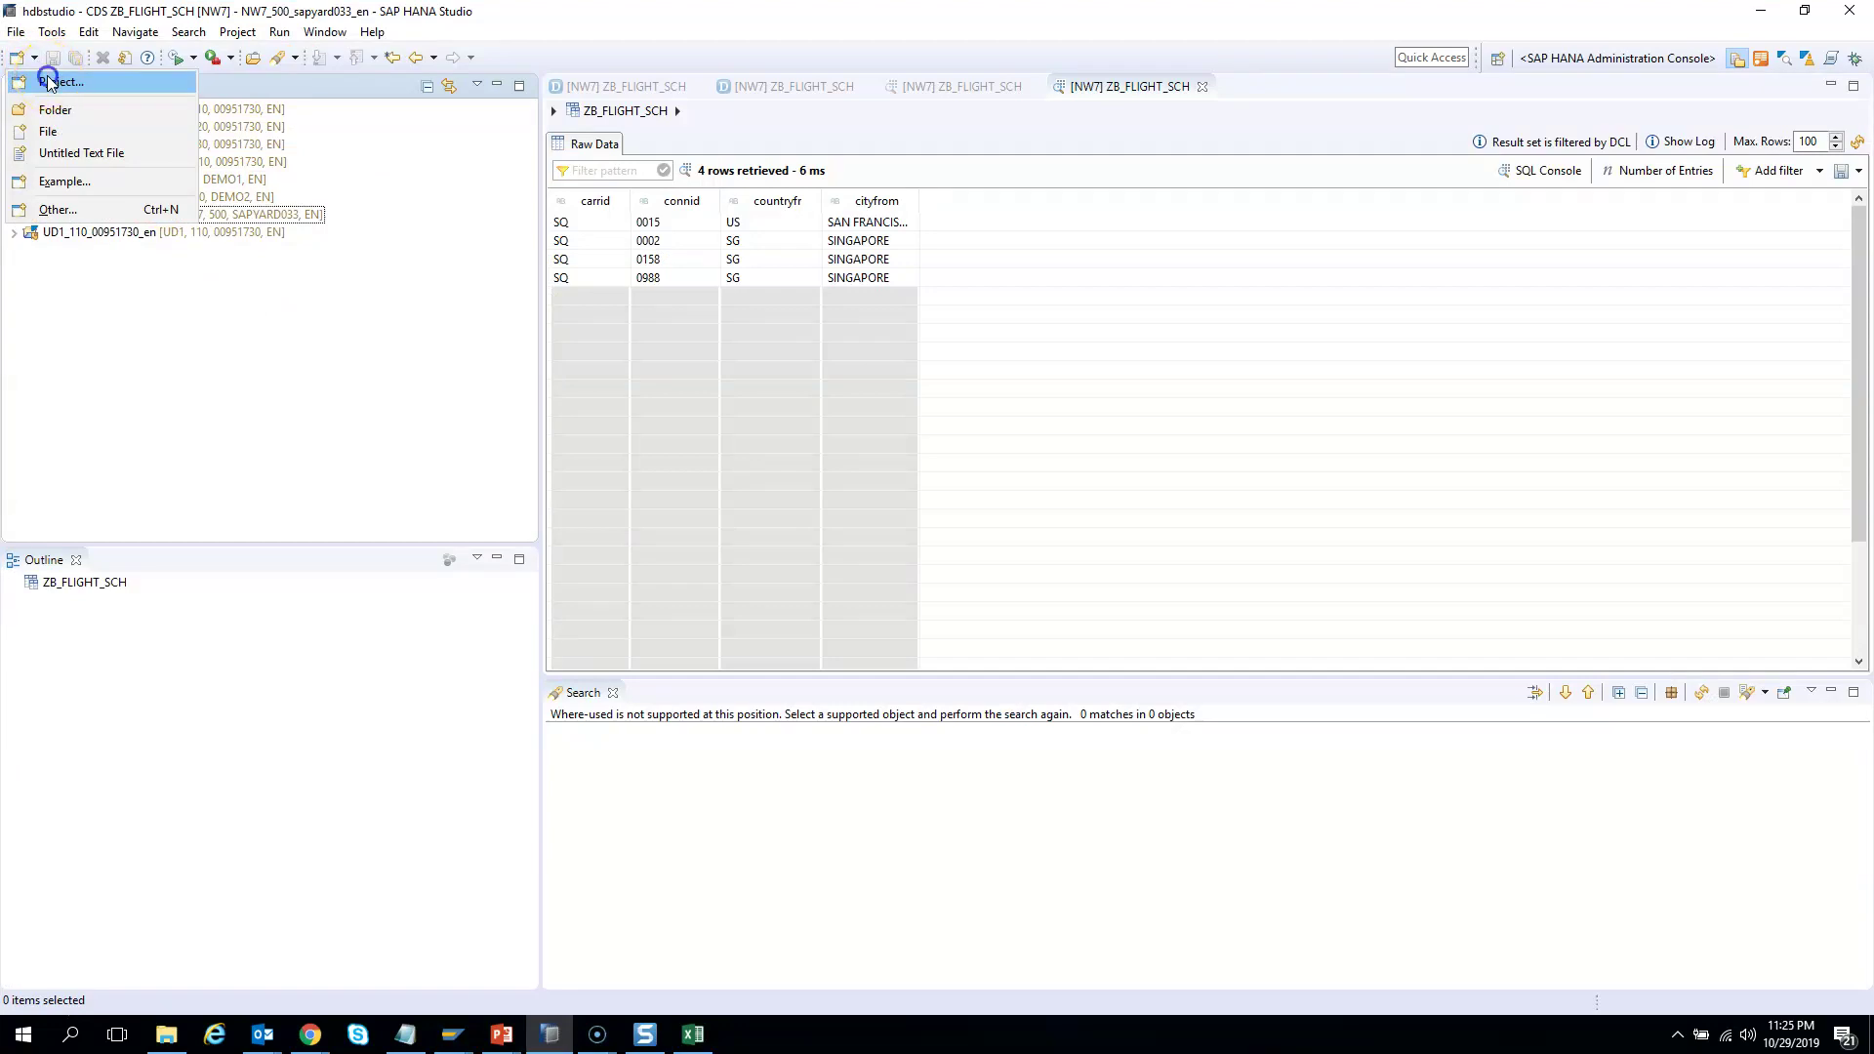
left_click(47, 82)
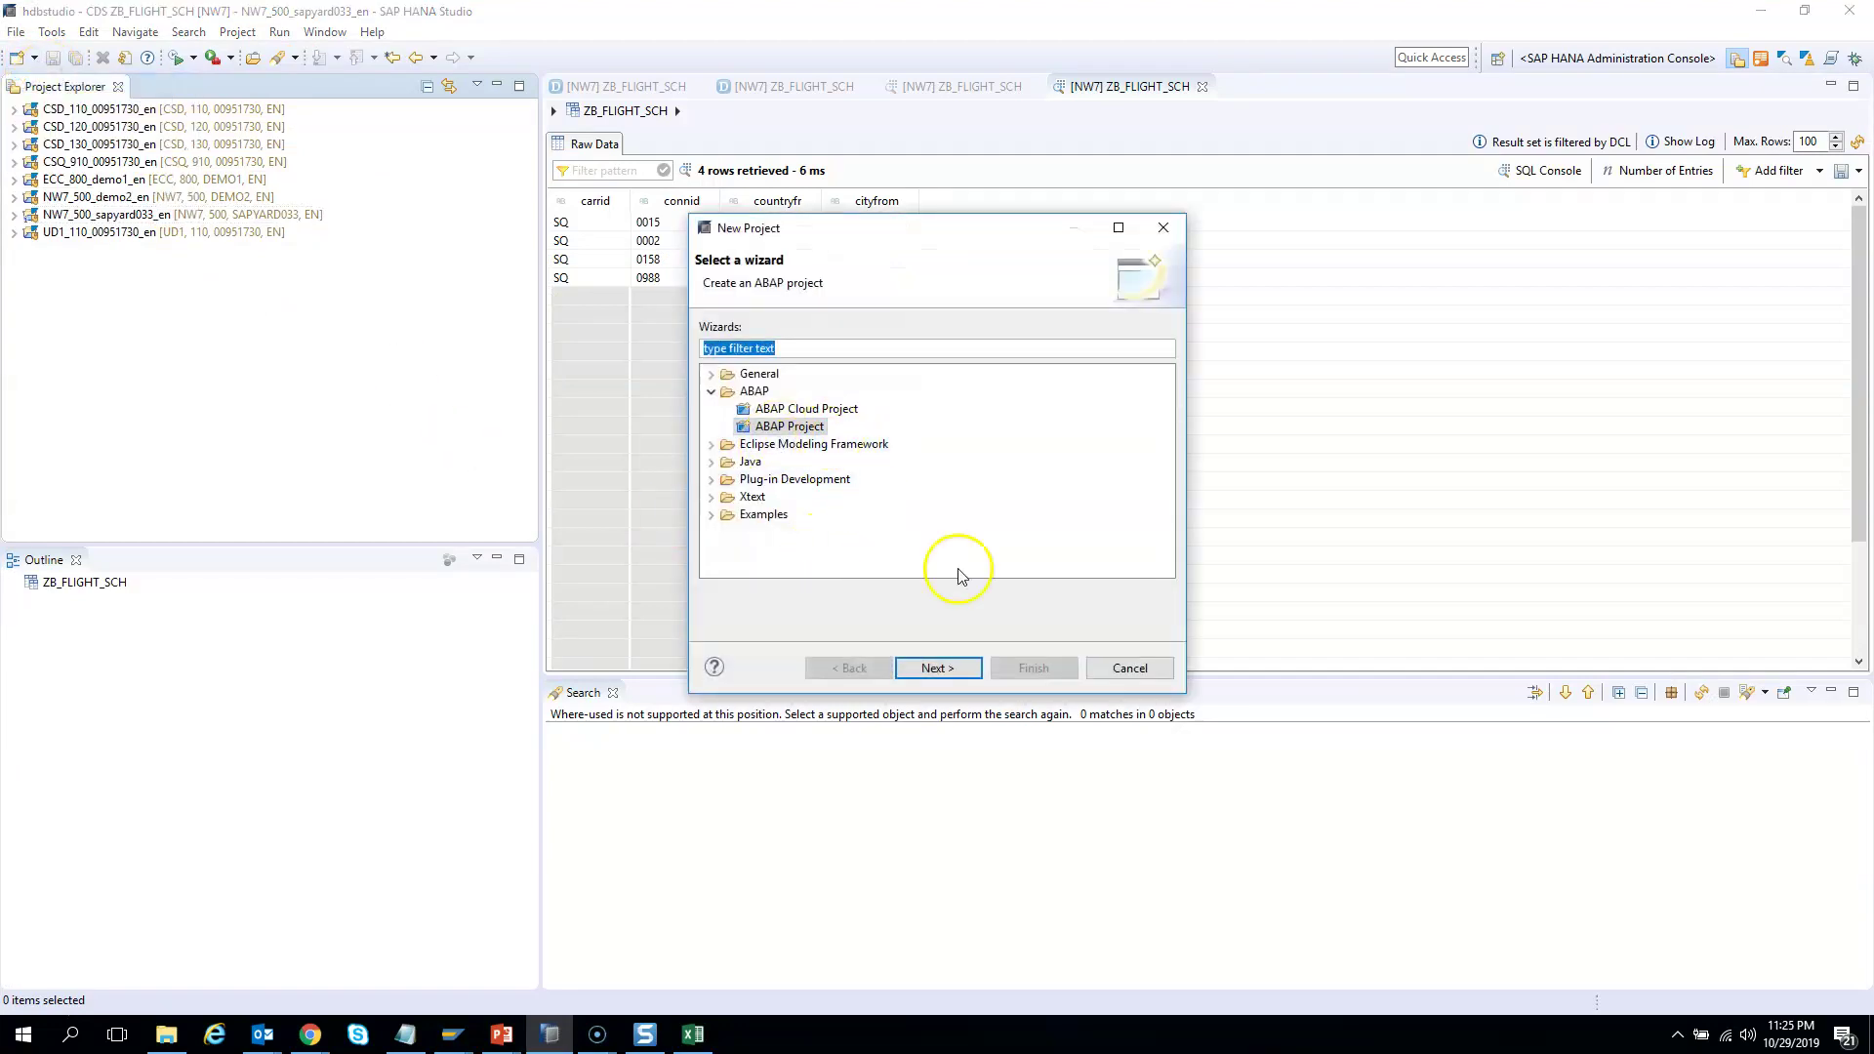
left_click(953, 669)
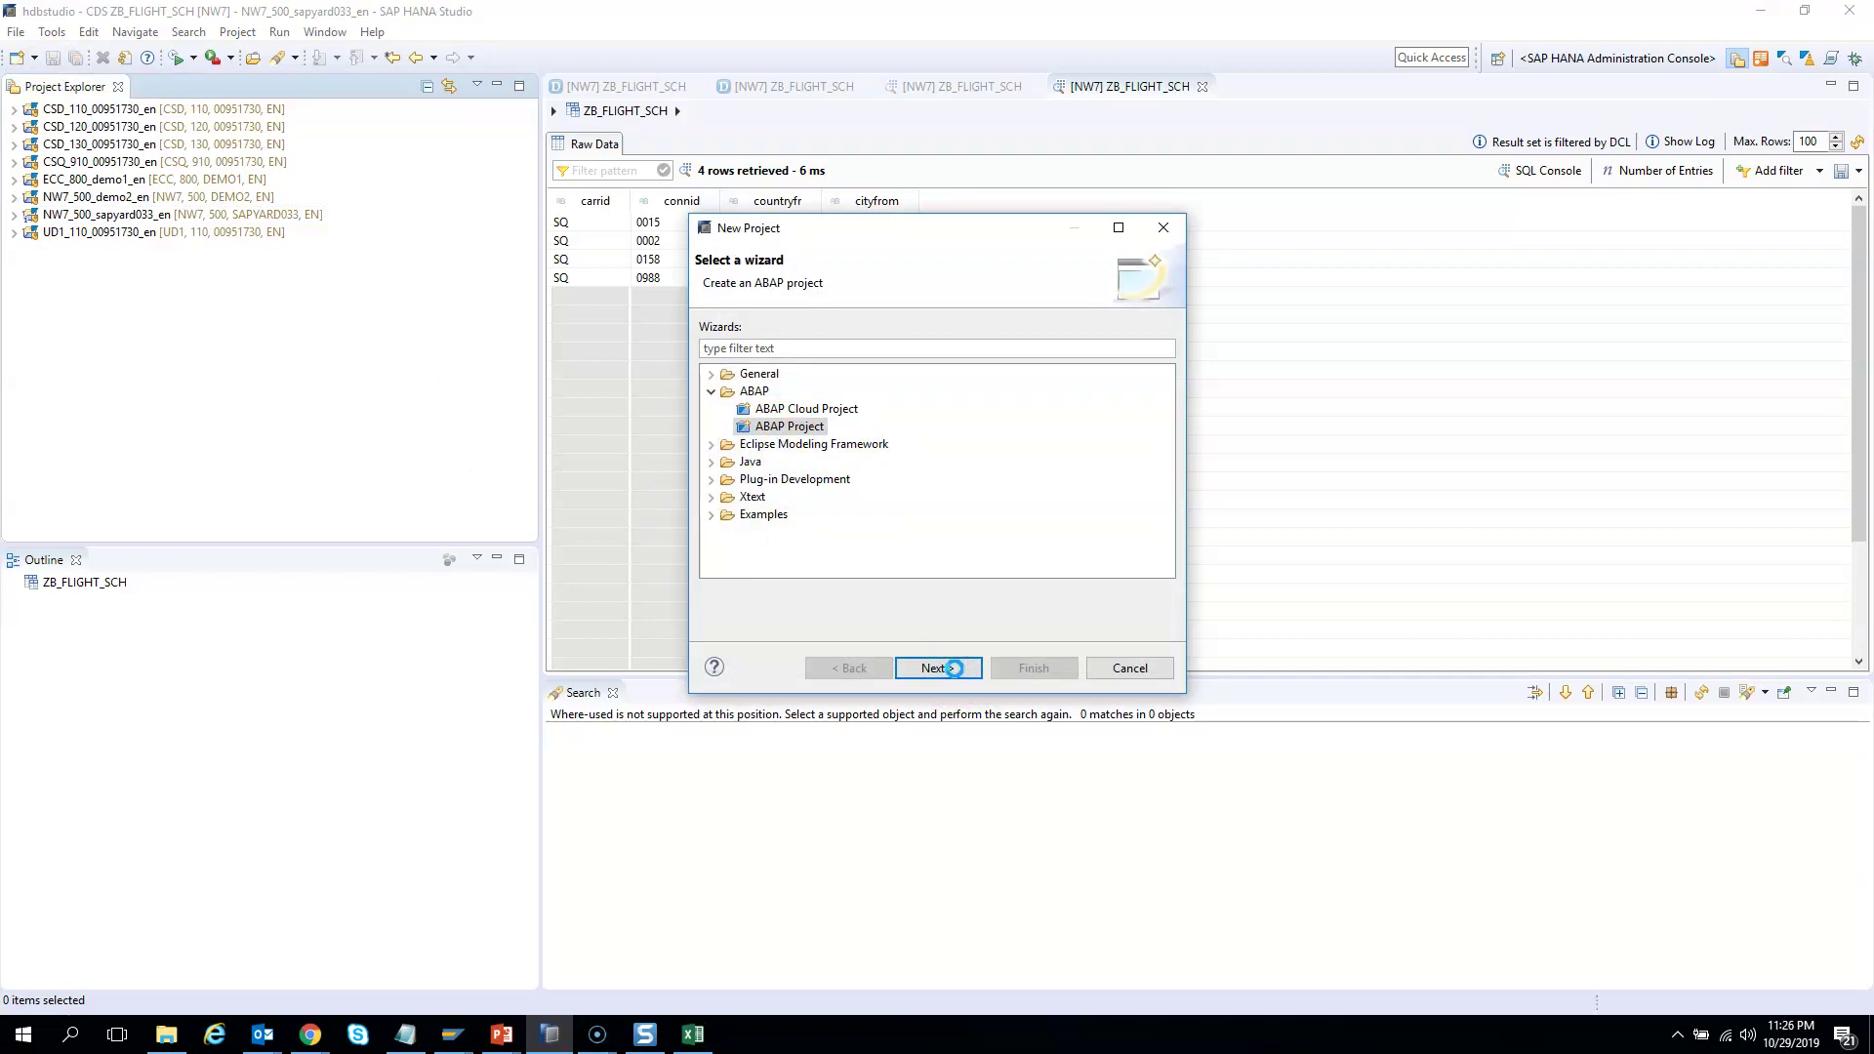
left_click(781, 426)
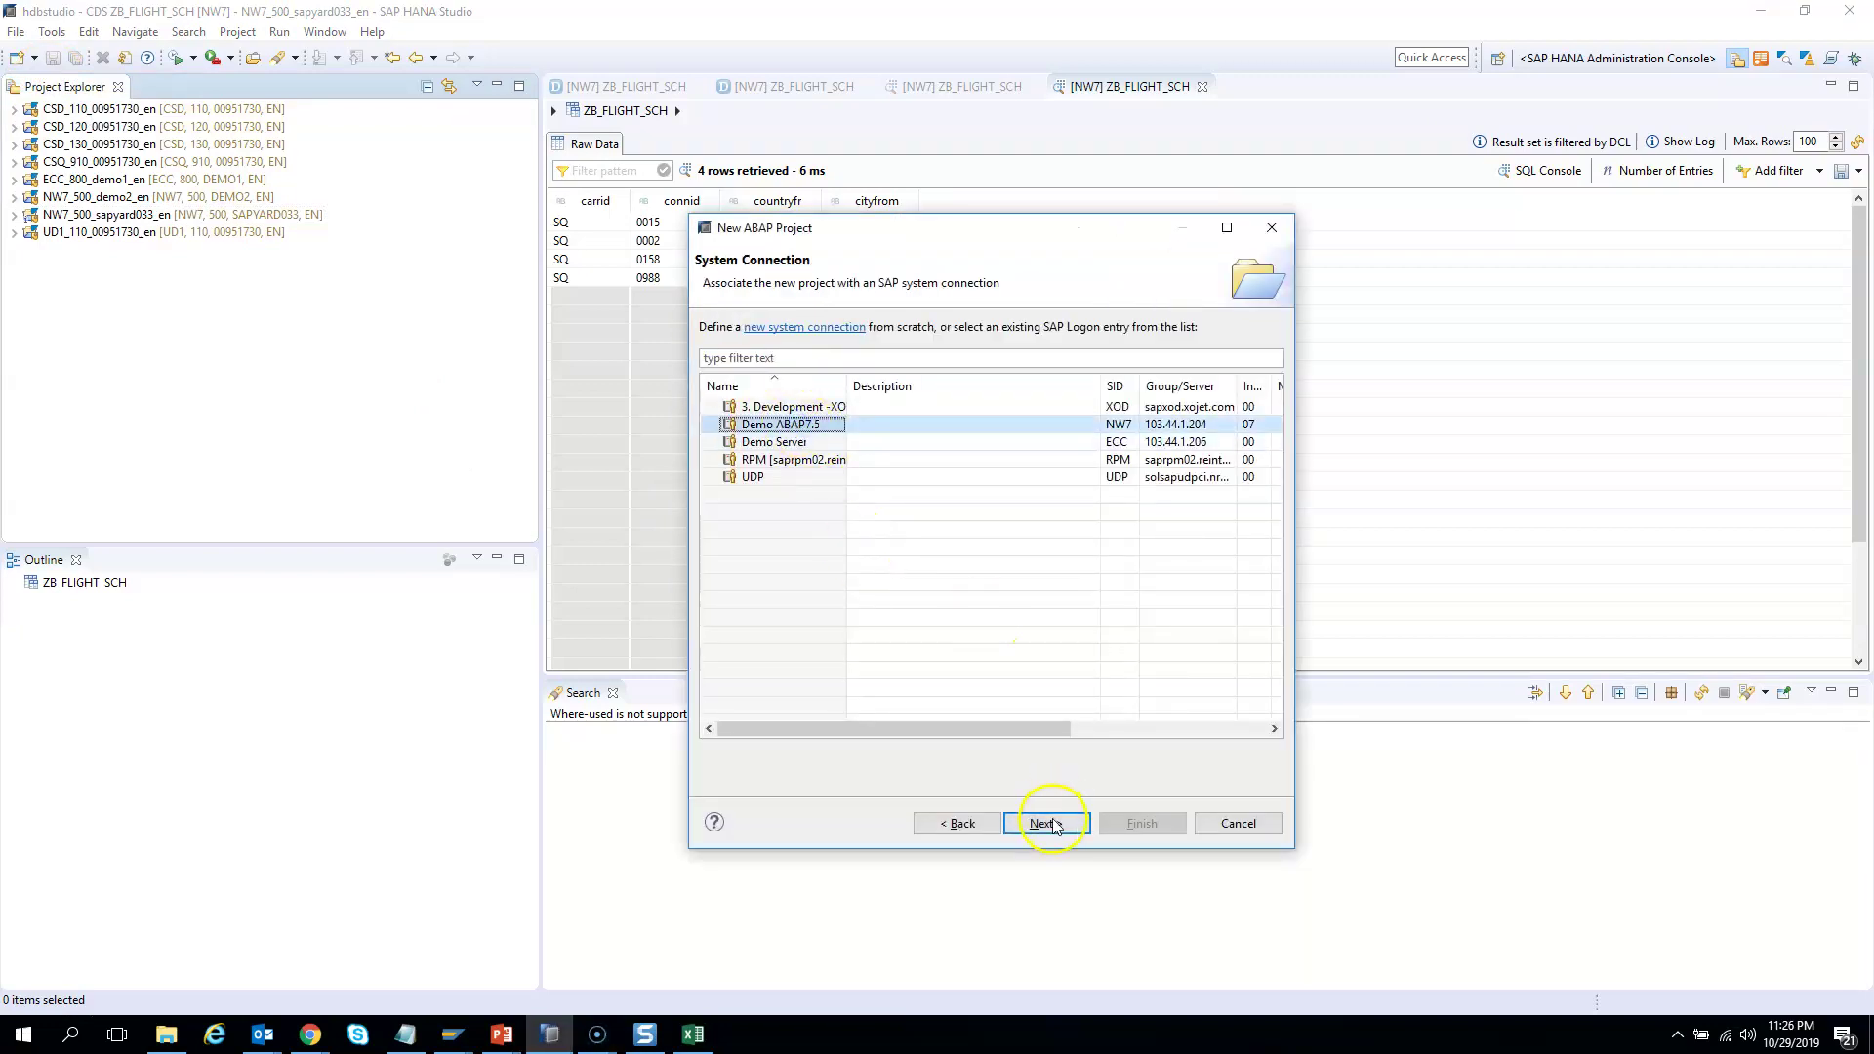
left_click(1046, 823)
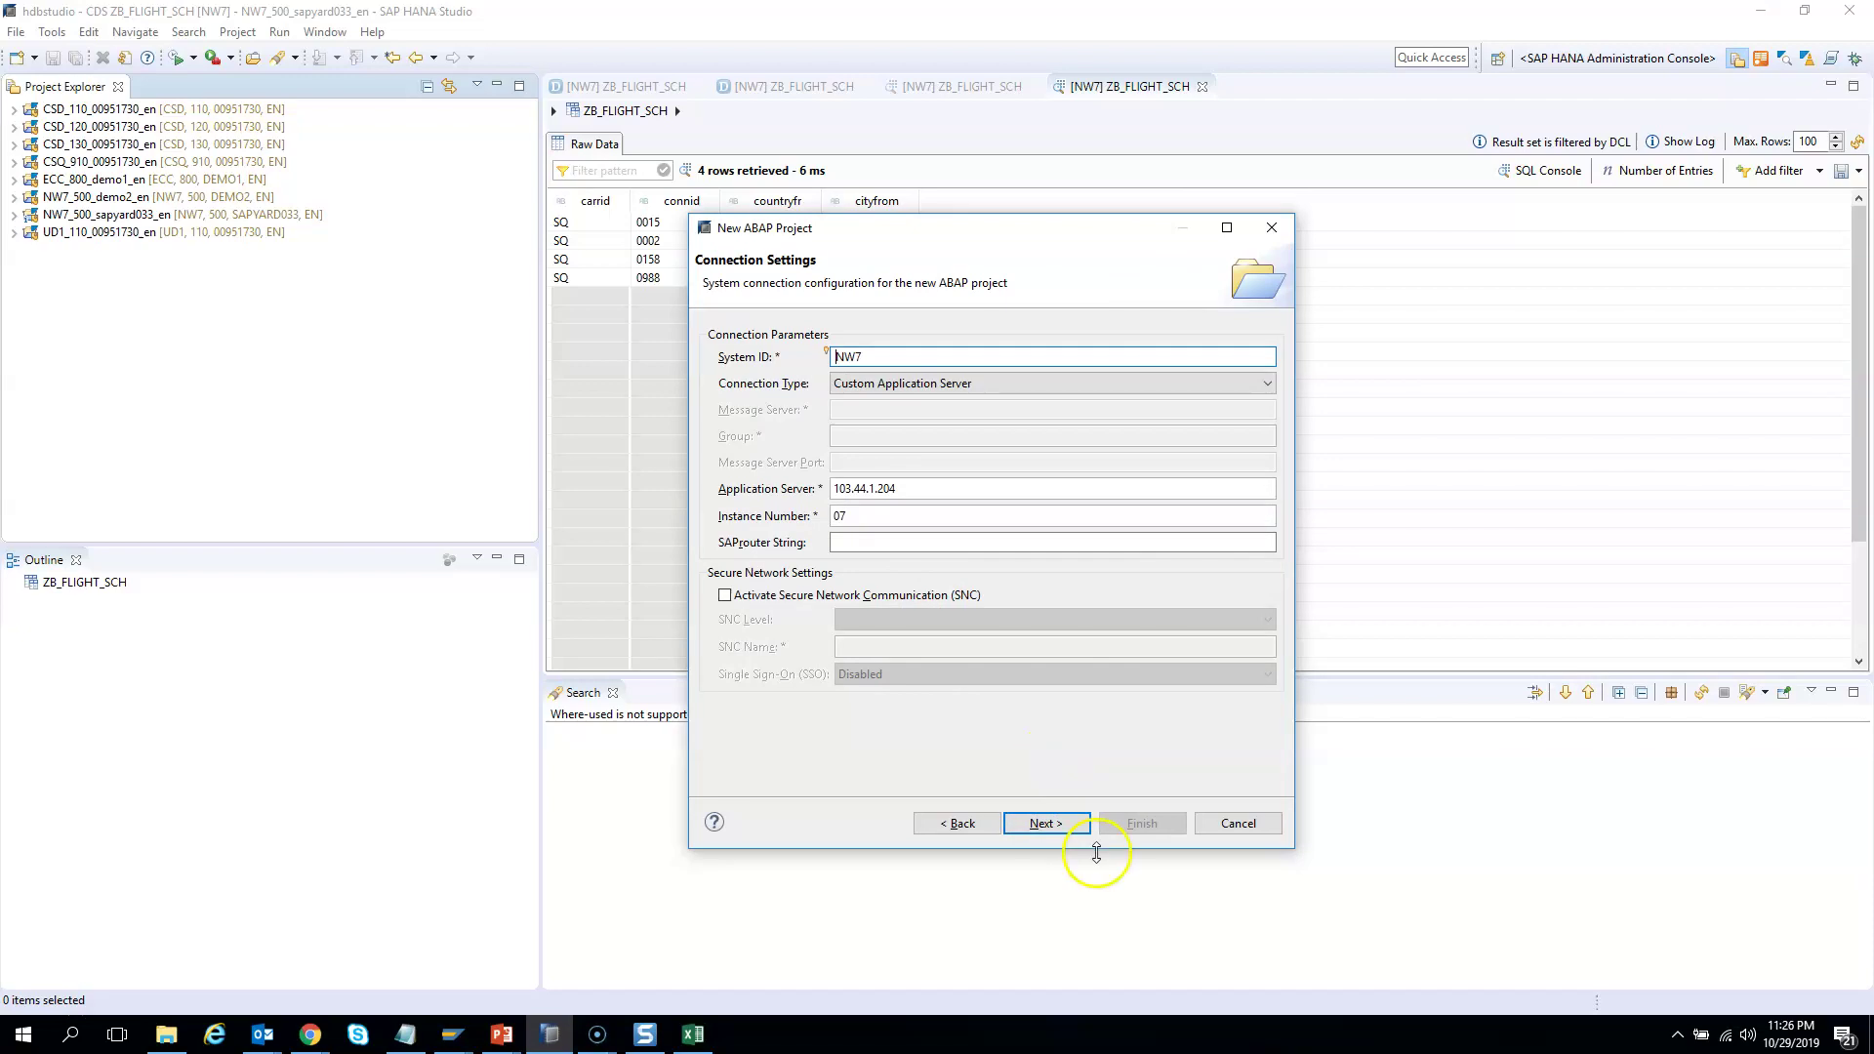
left_click(1059, 824)
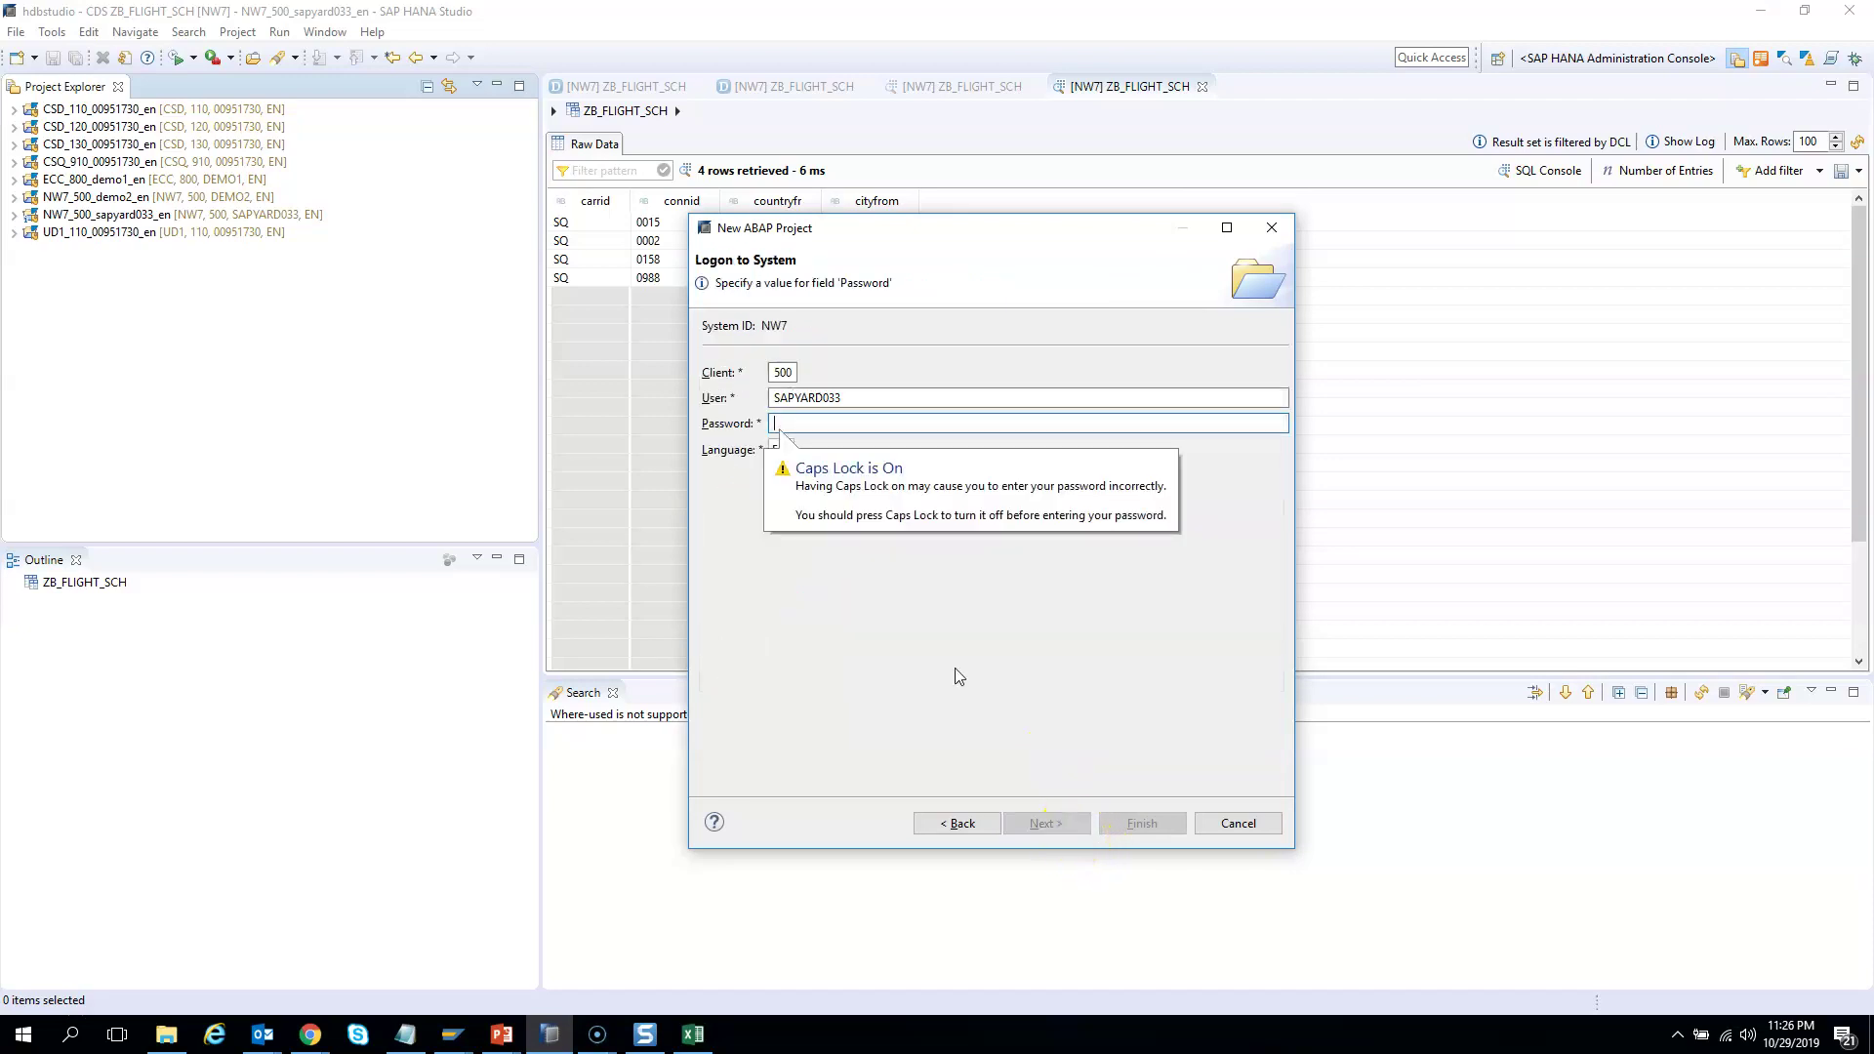
Change the logon user to the newly assigned user, enter the password, and finish
left_click(859, 399)
key("BackSpace")
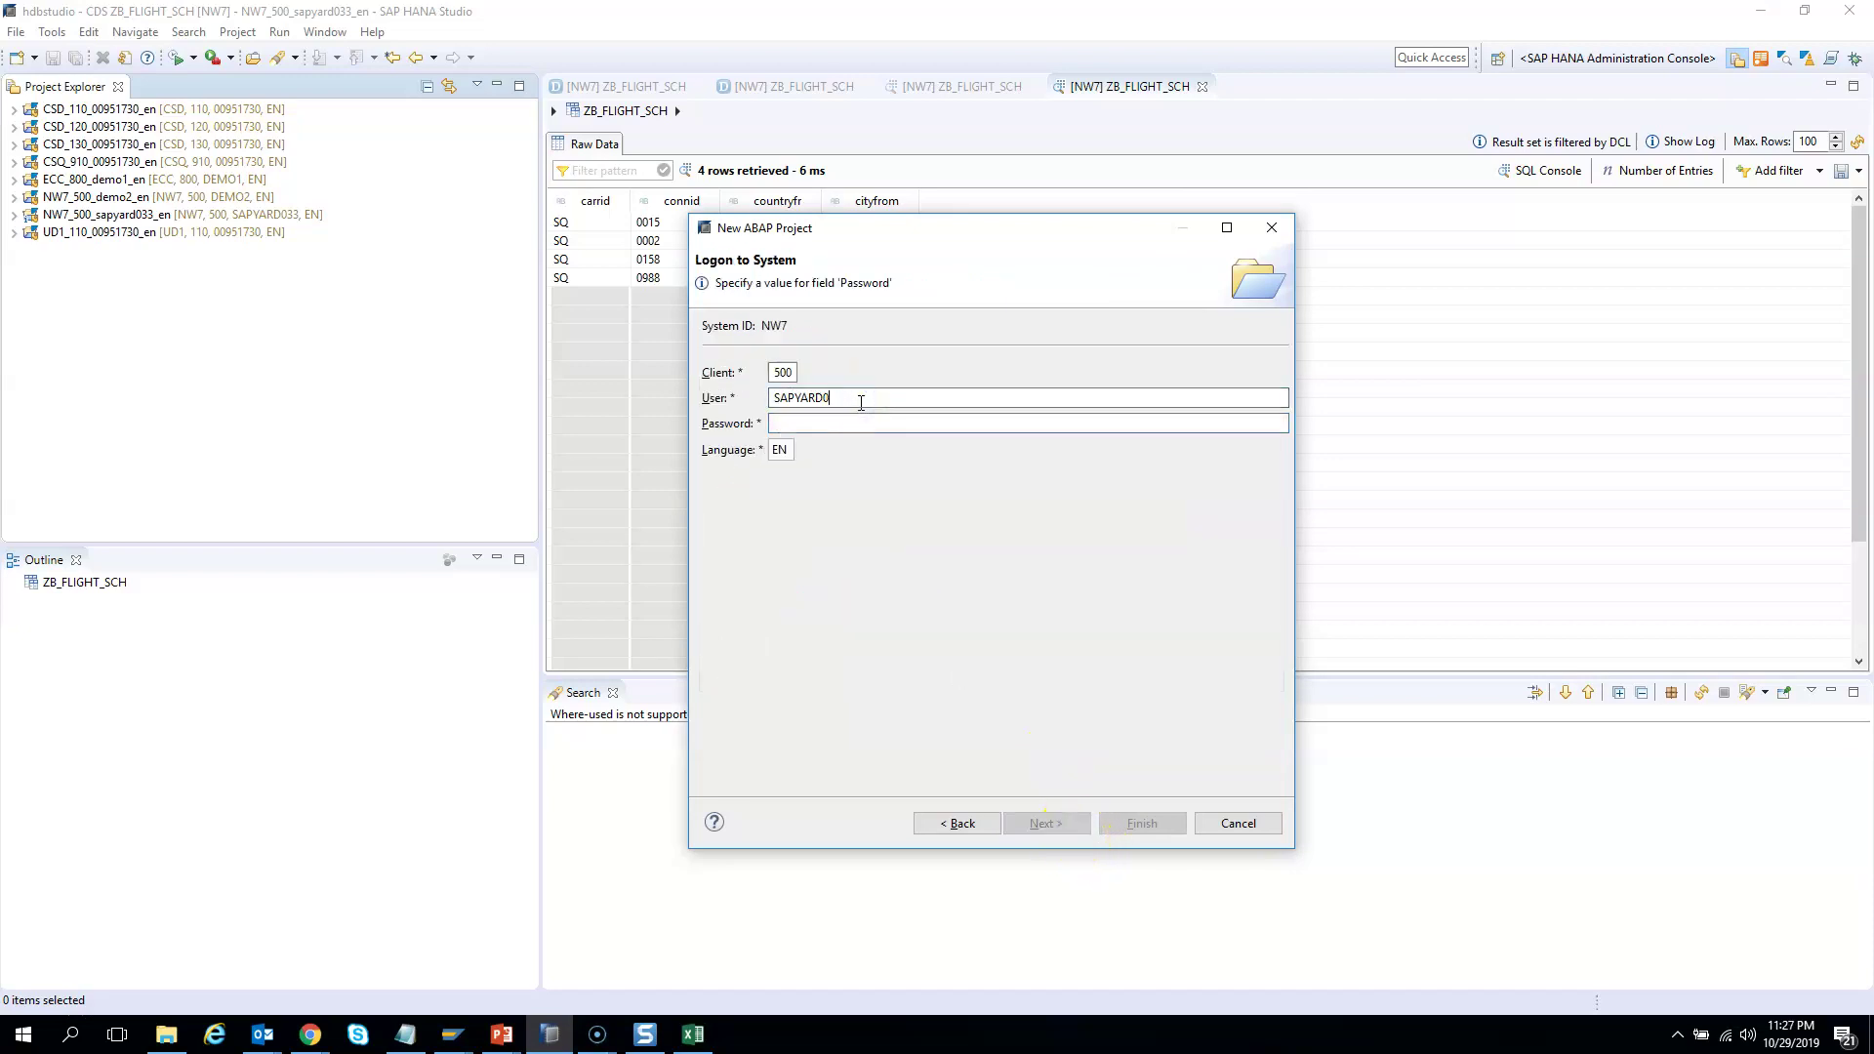
type("01")
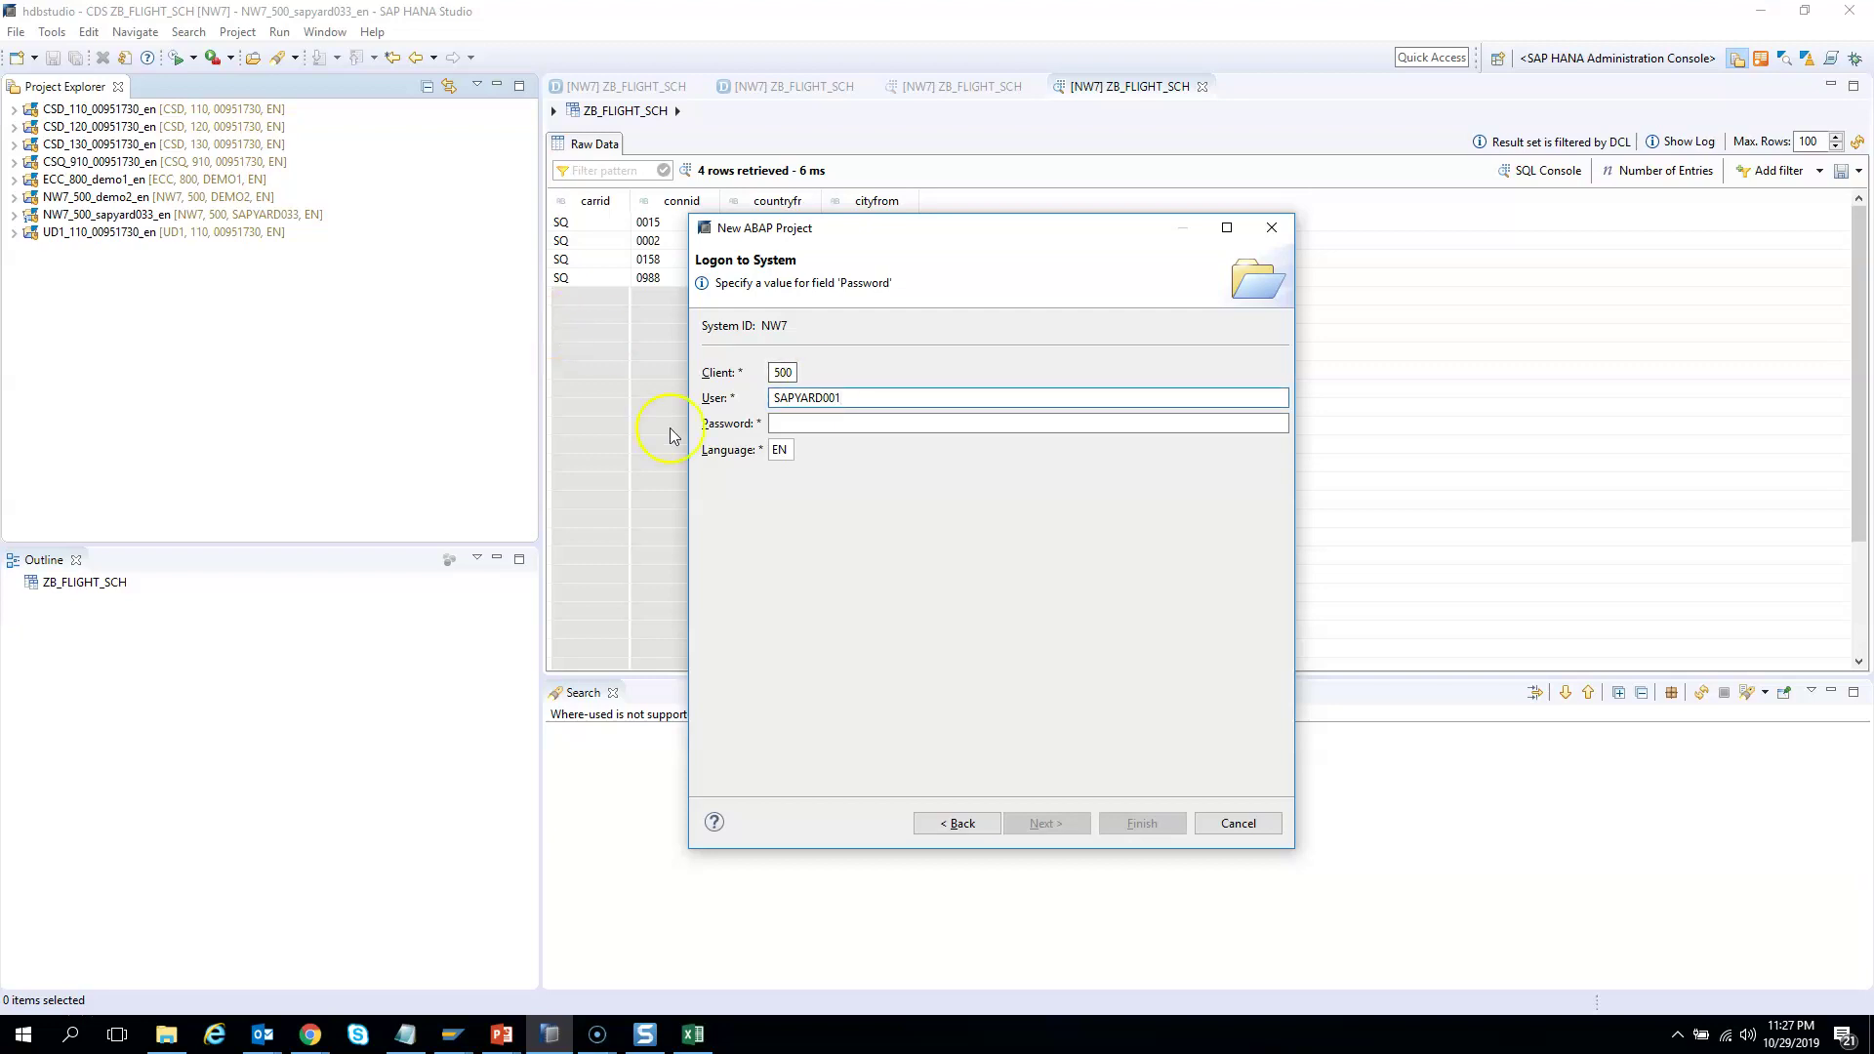
left_click(795, 423)
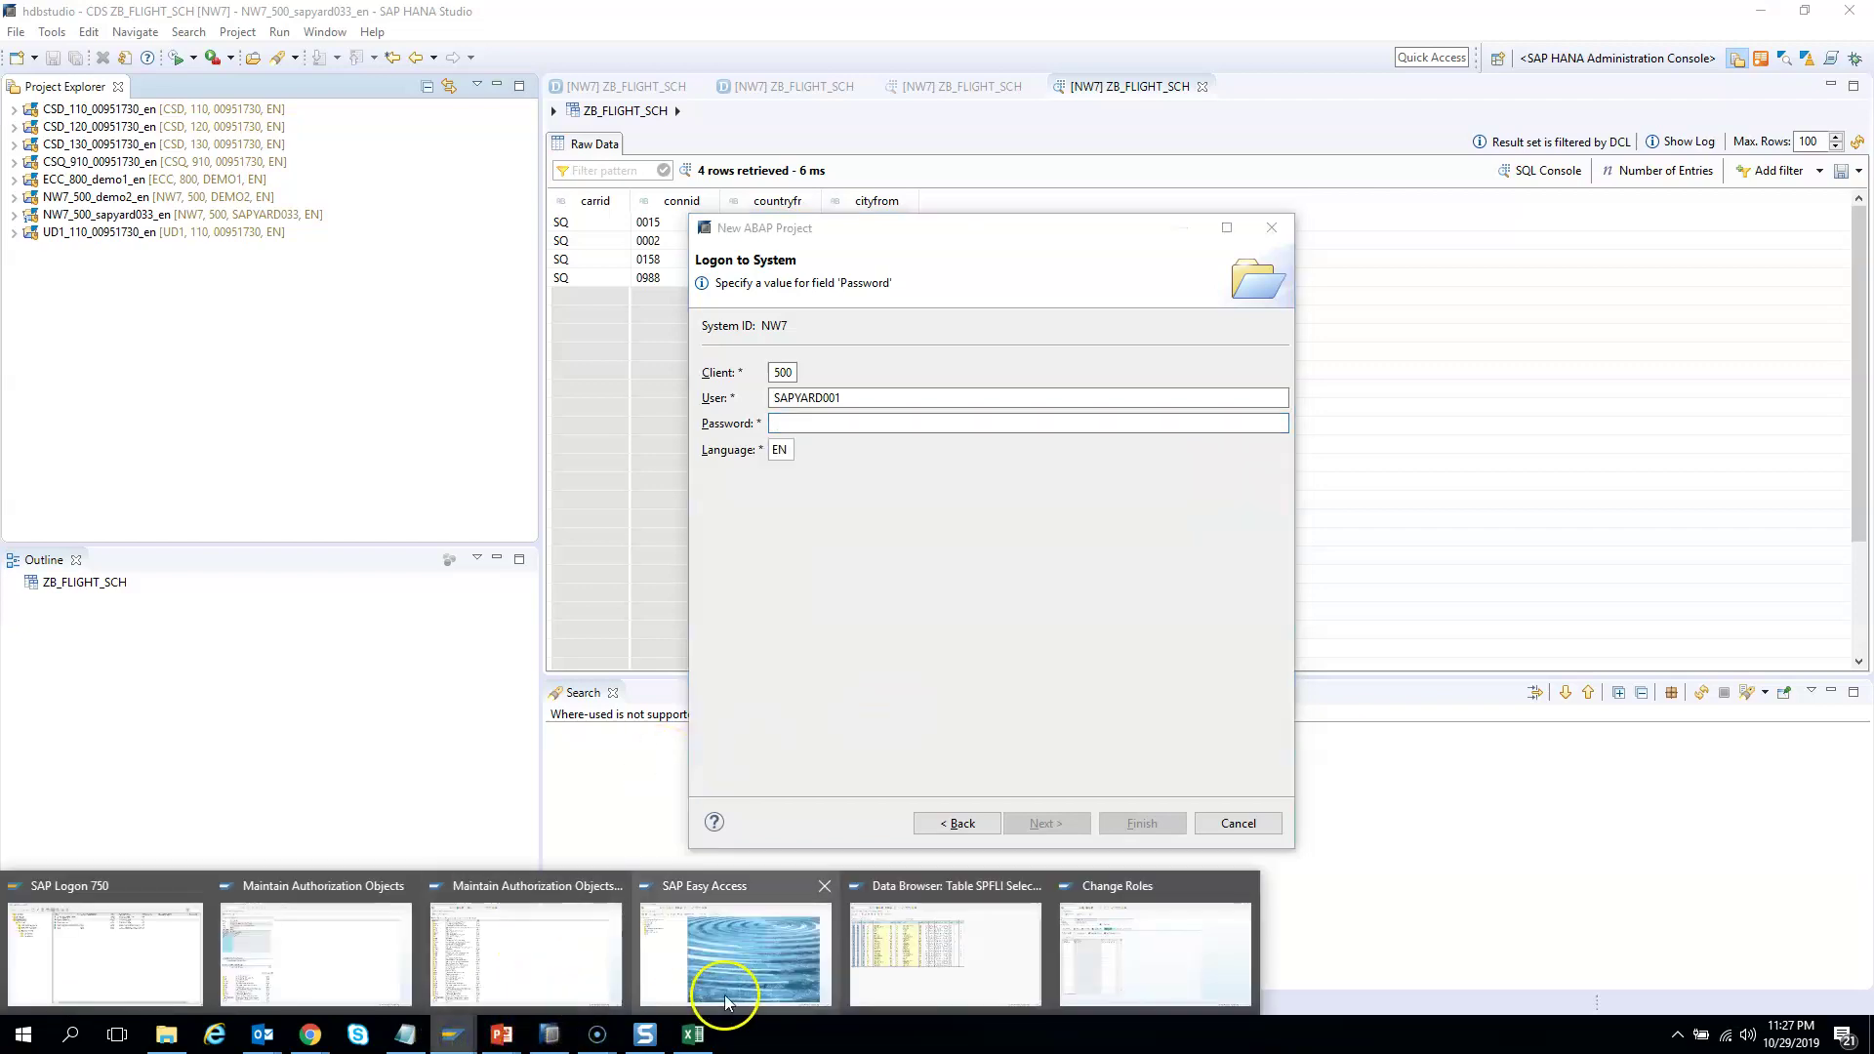
left_click(1098, 966)
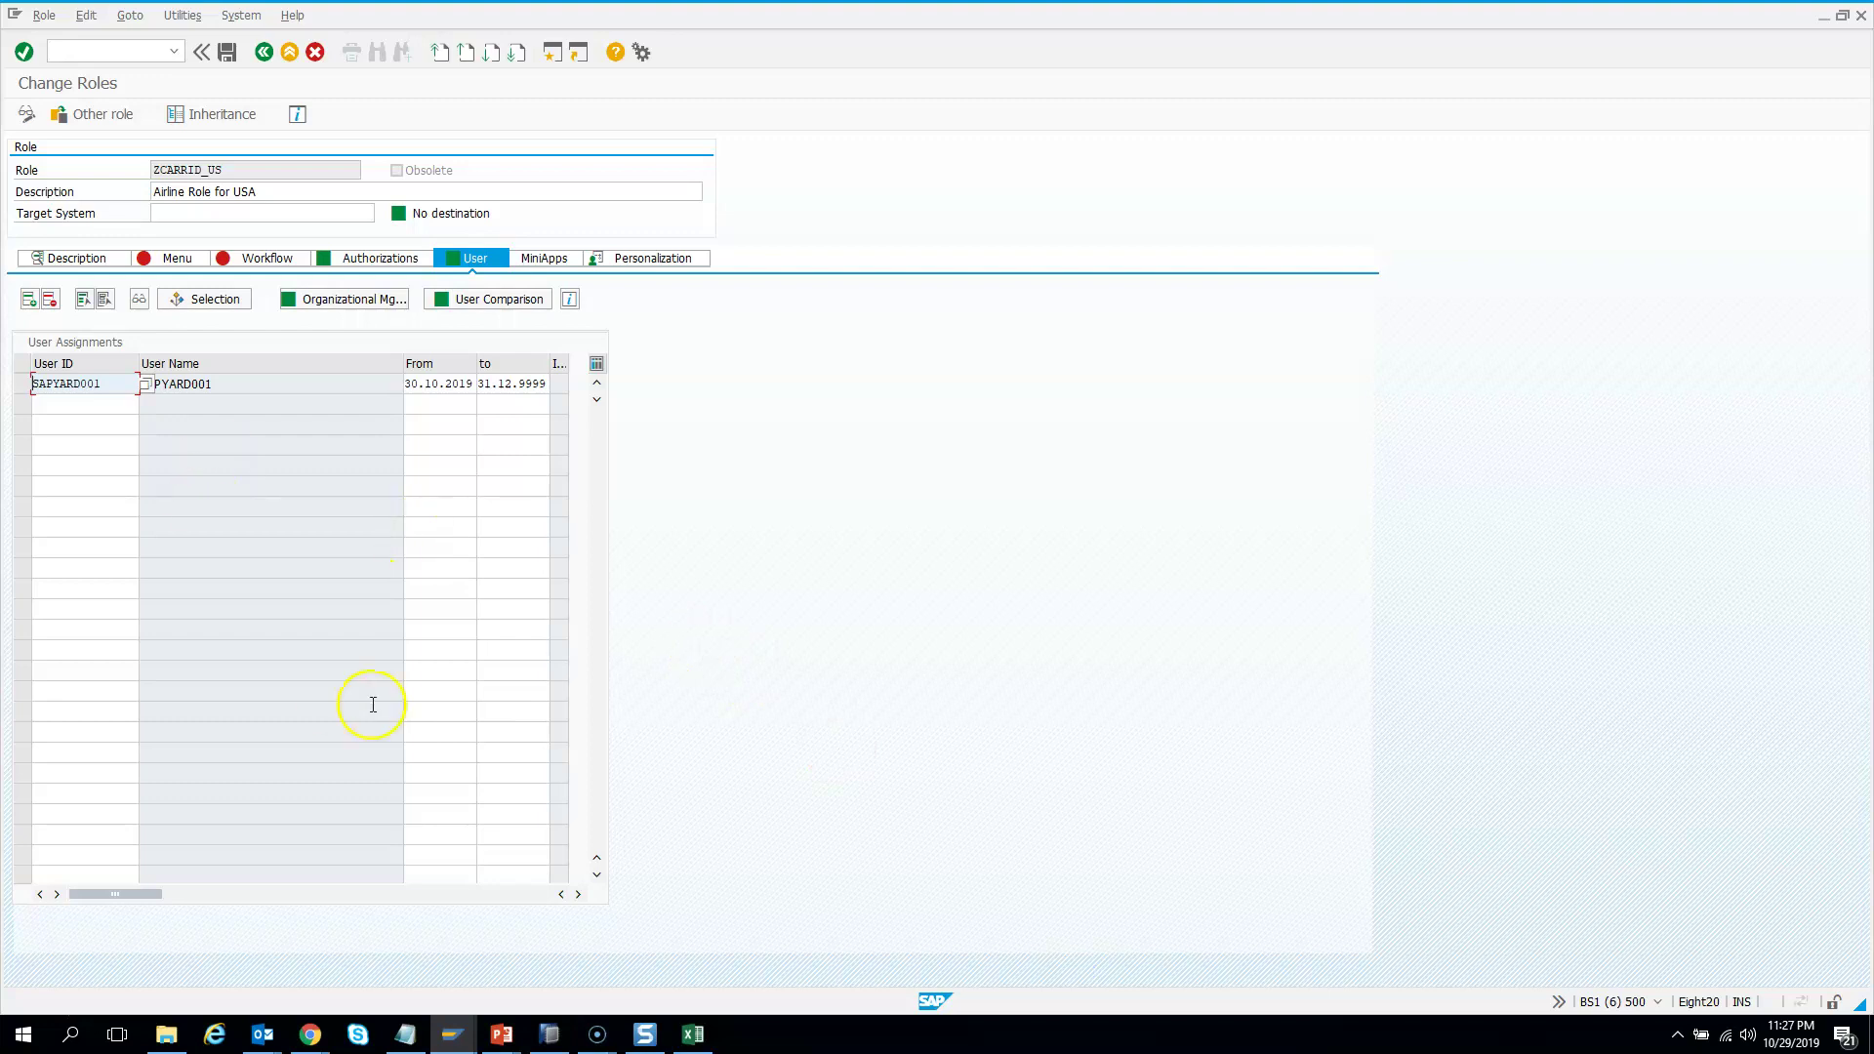
left_click(549, 1034)
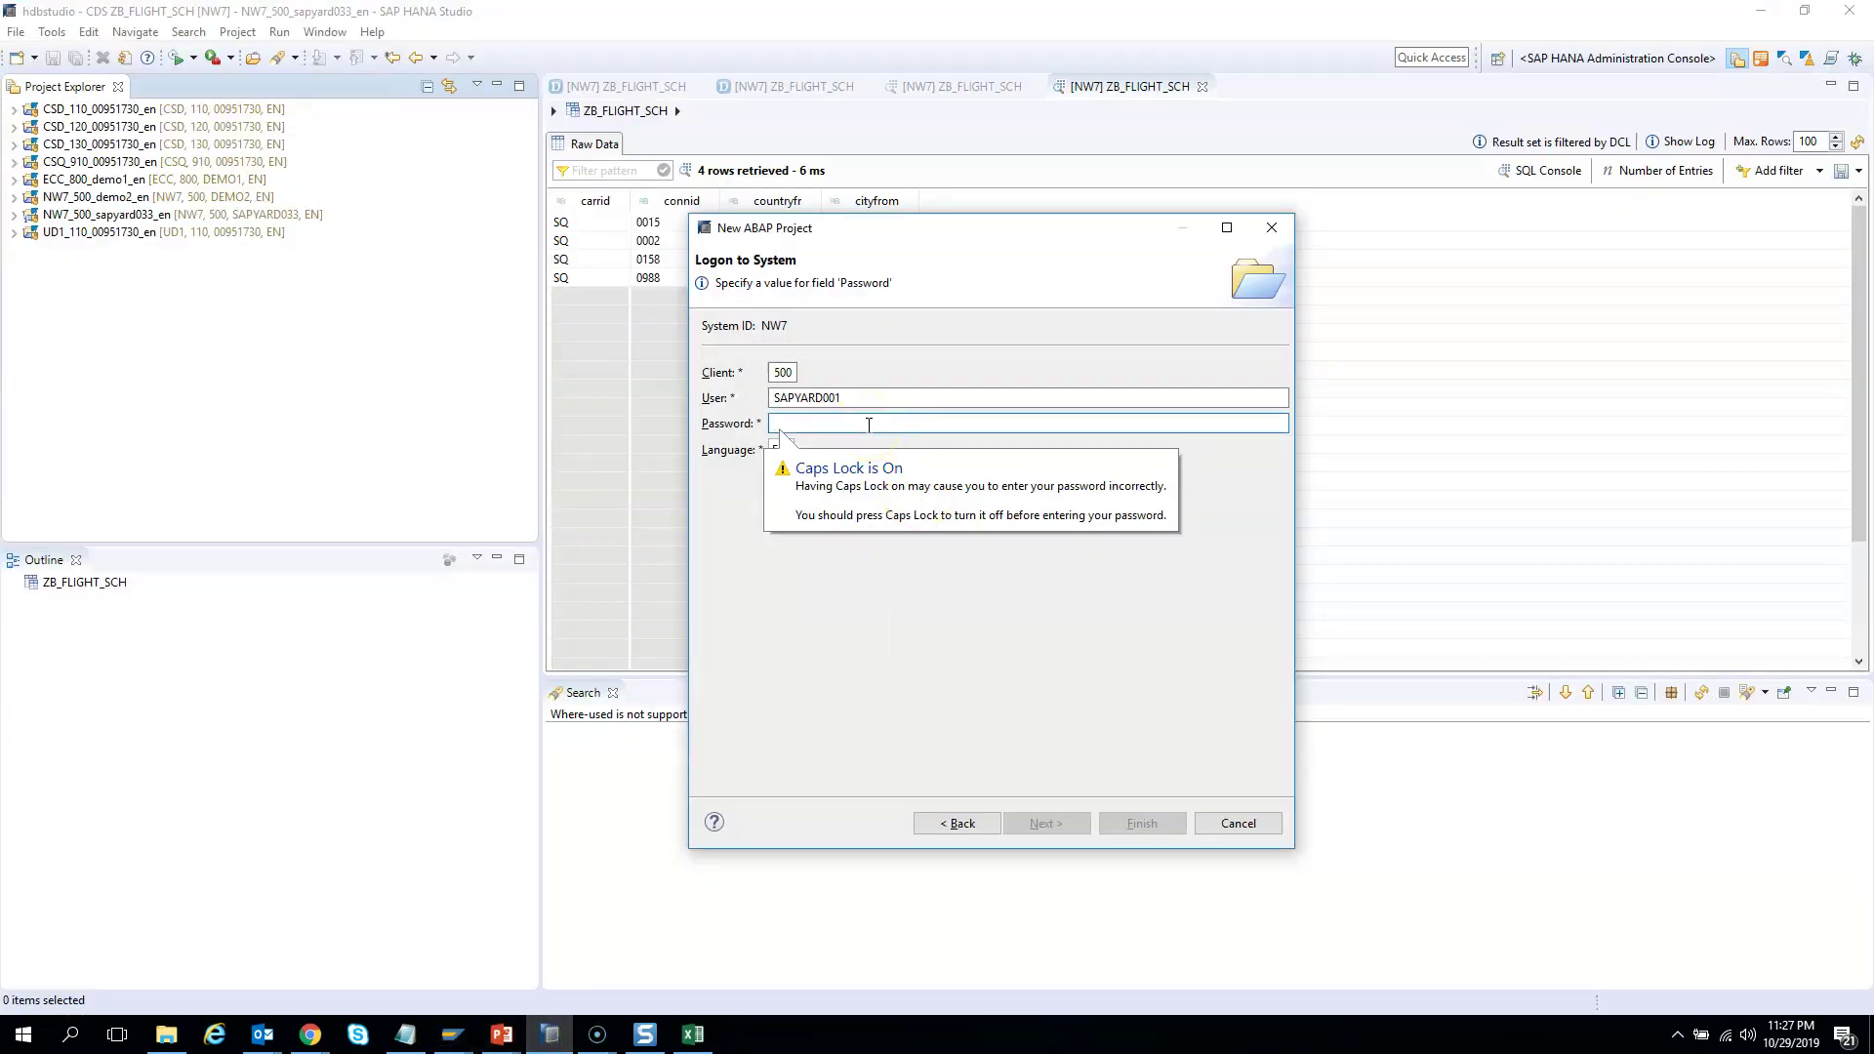
key("Caps_Lock")
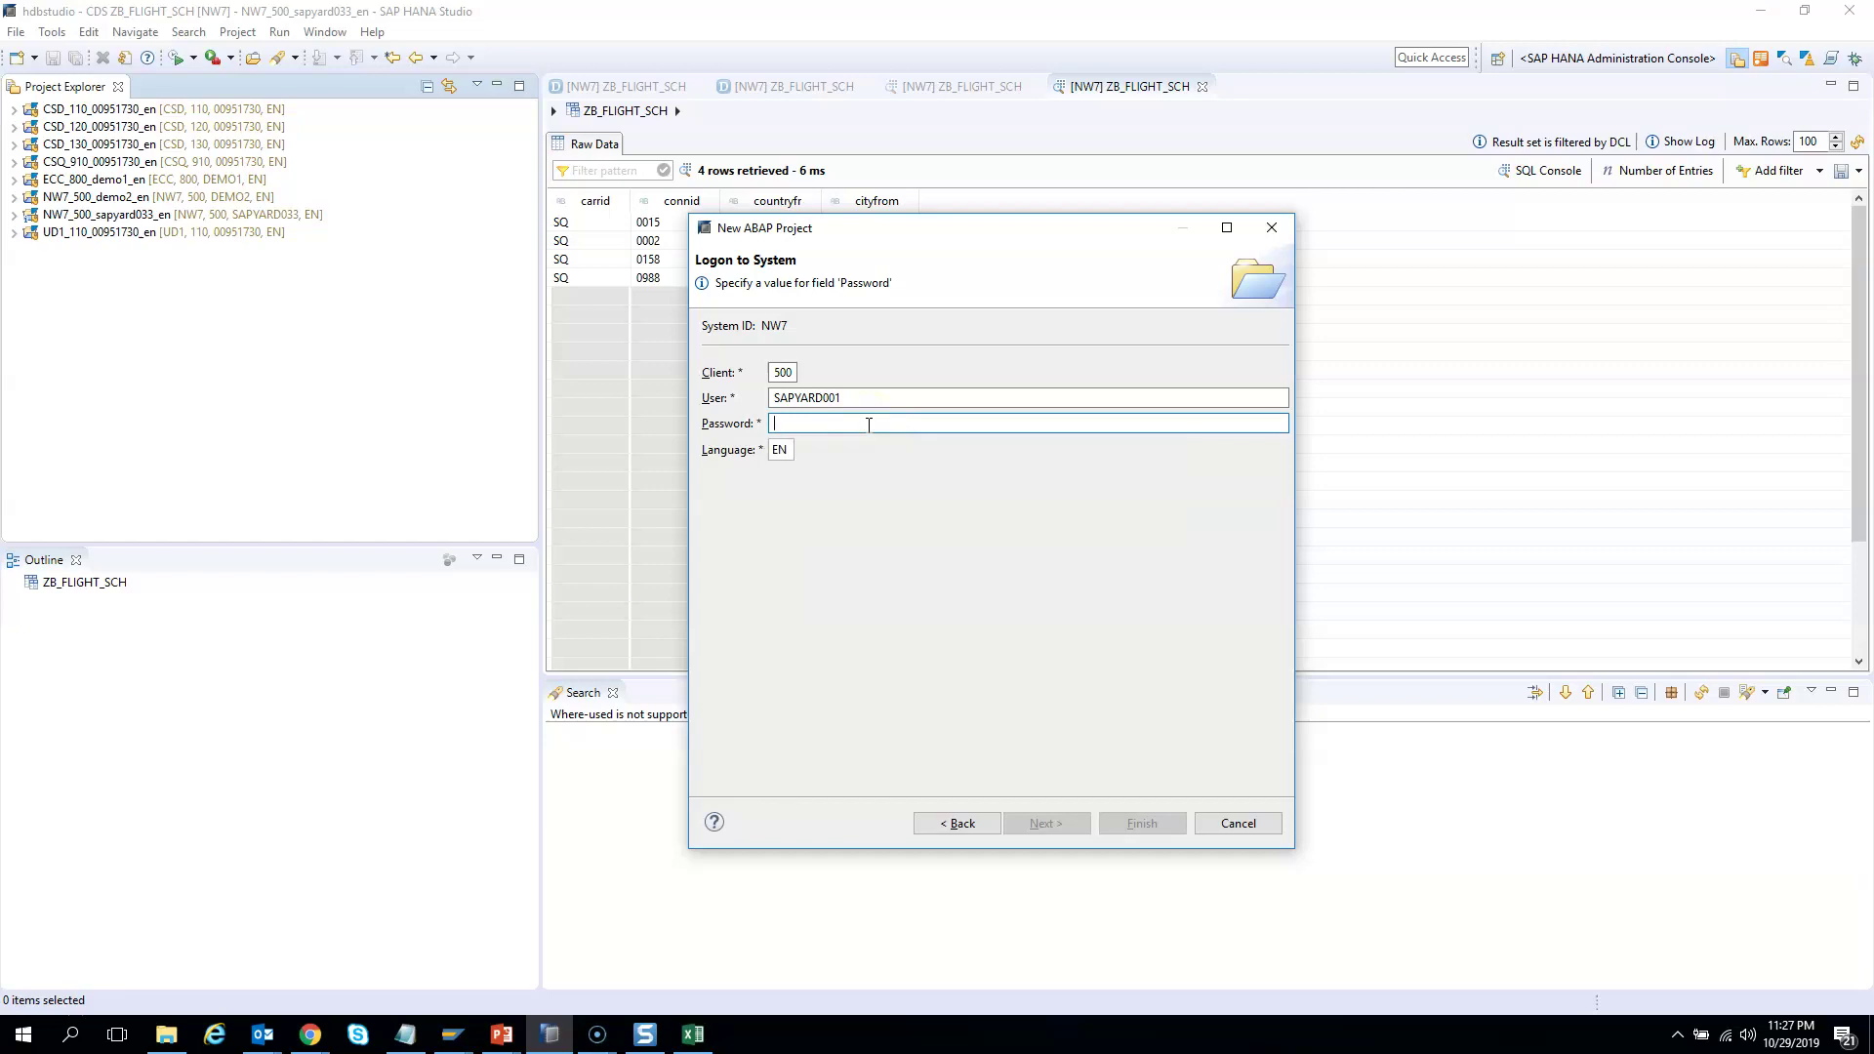
type("••••")
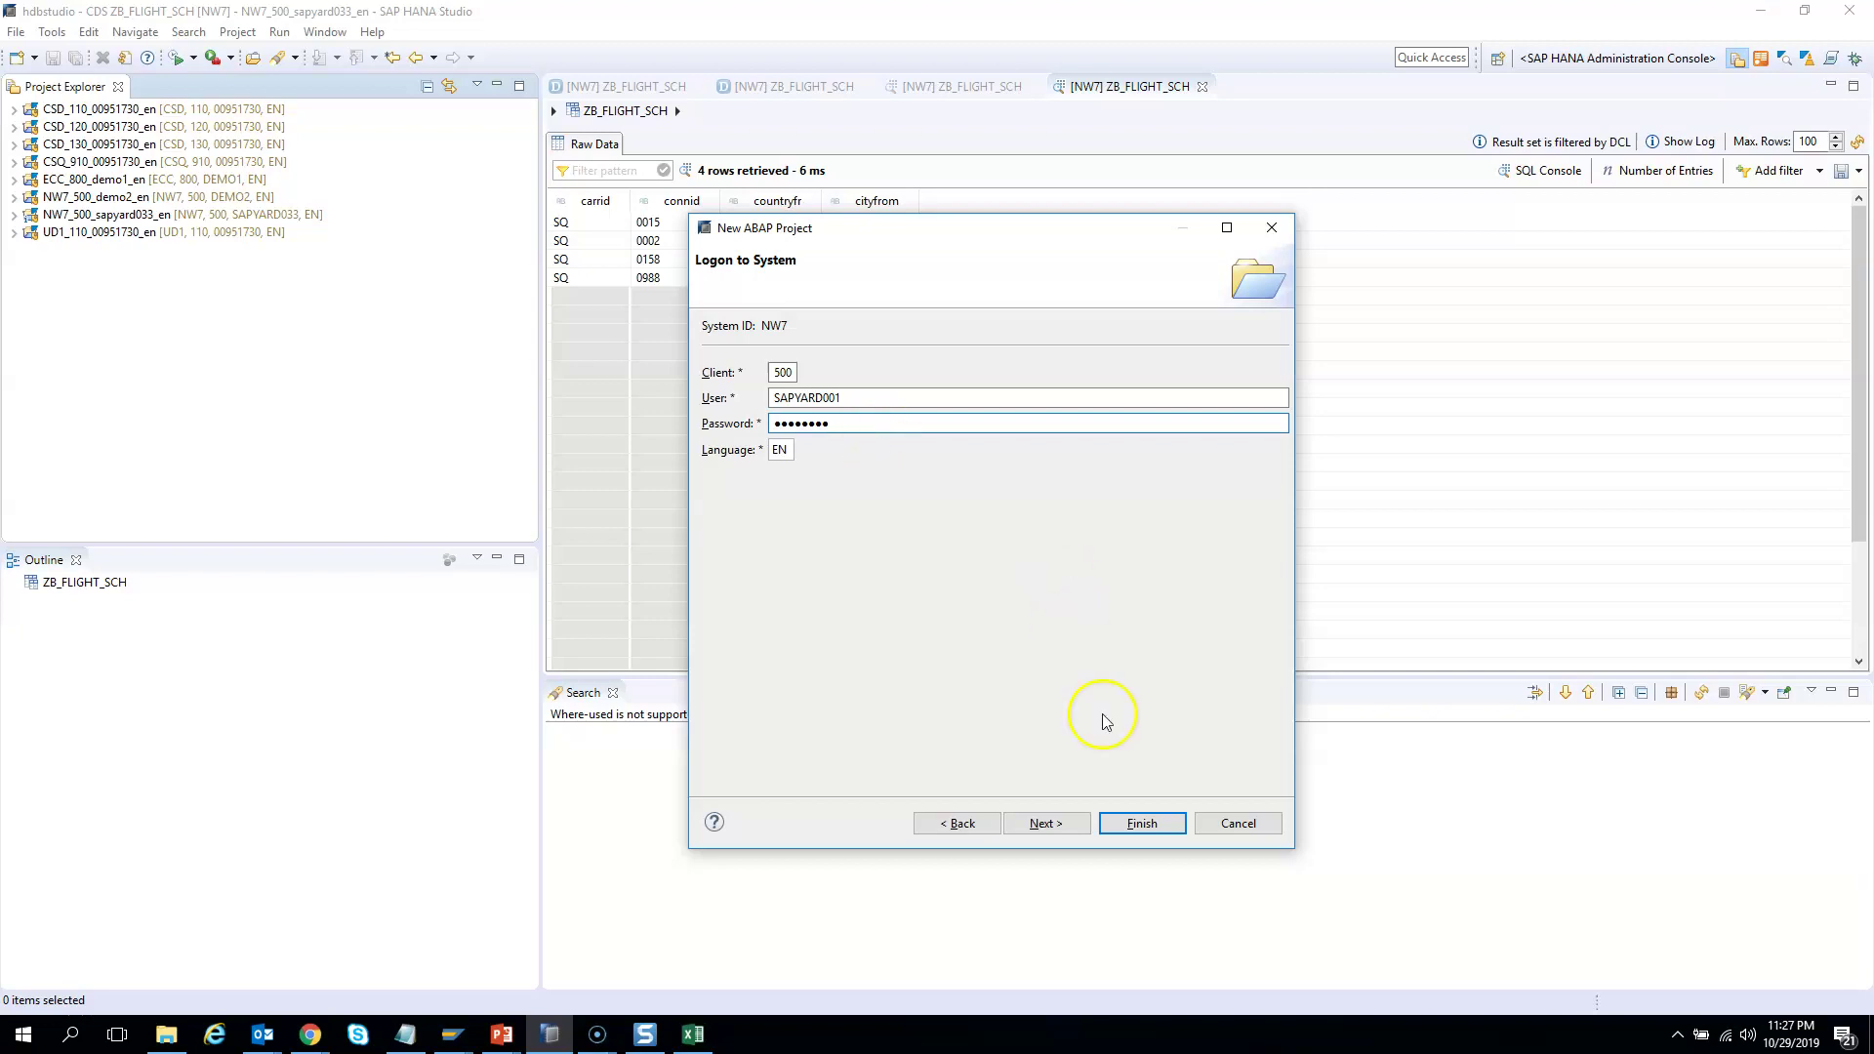
left_click(1140, 823)
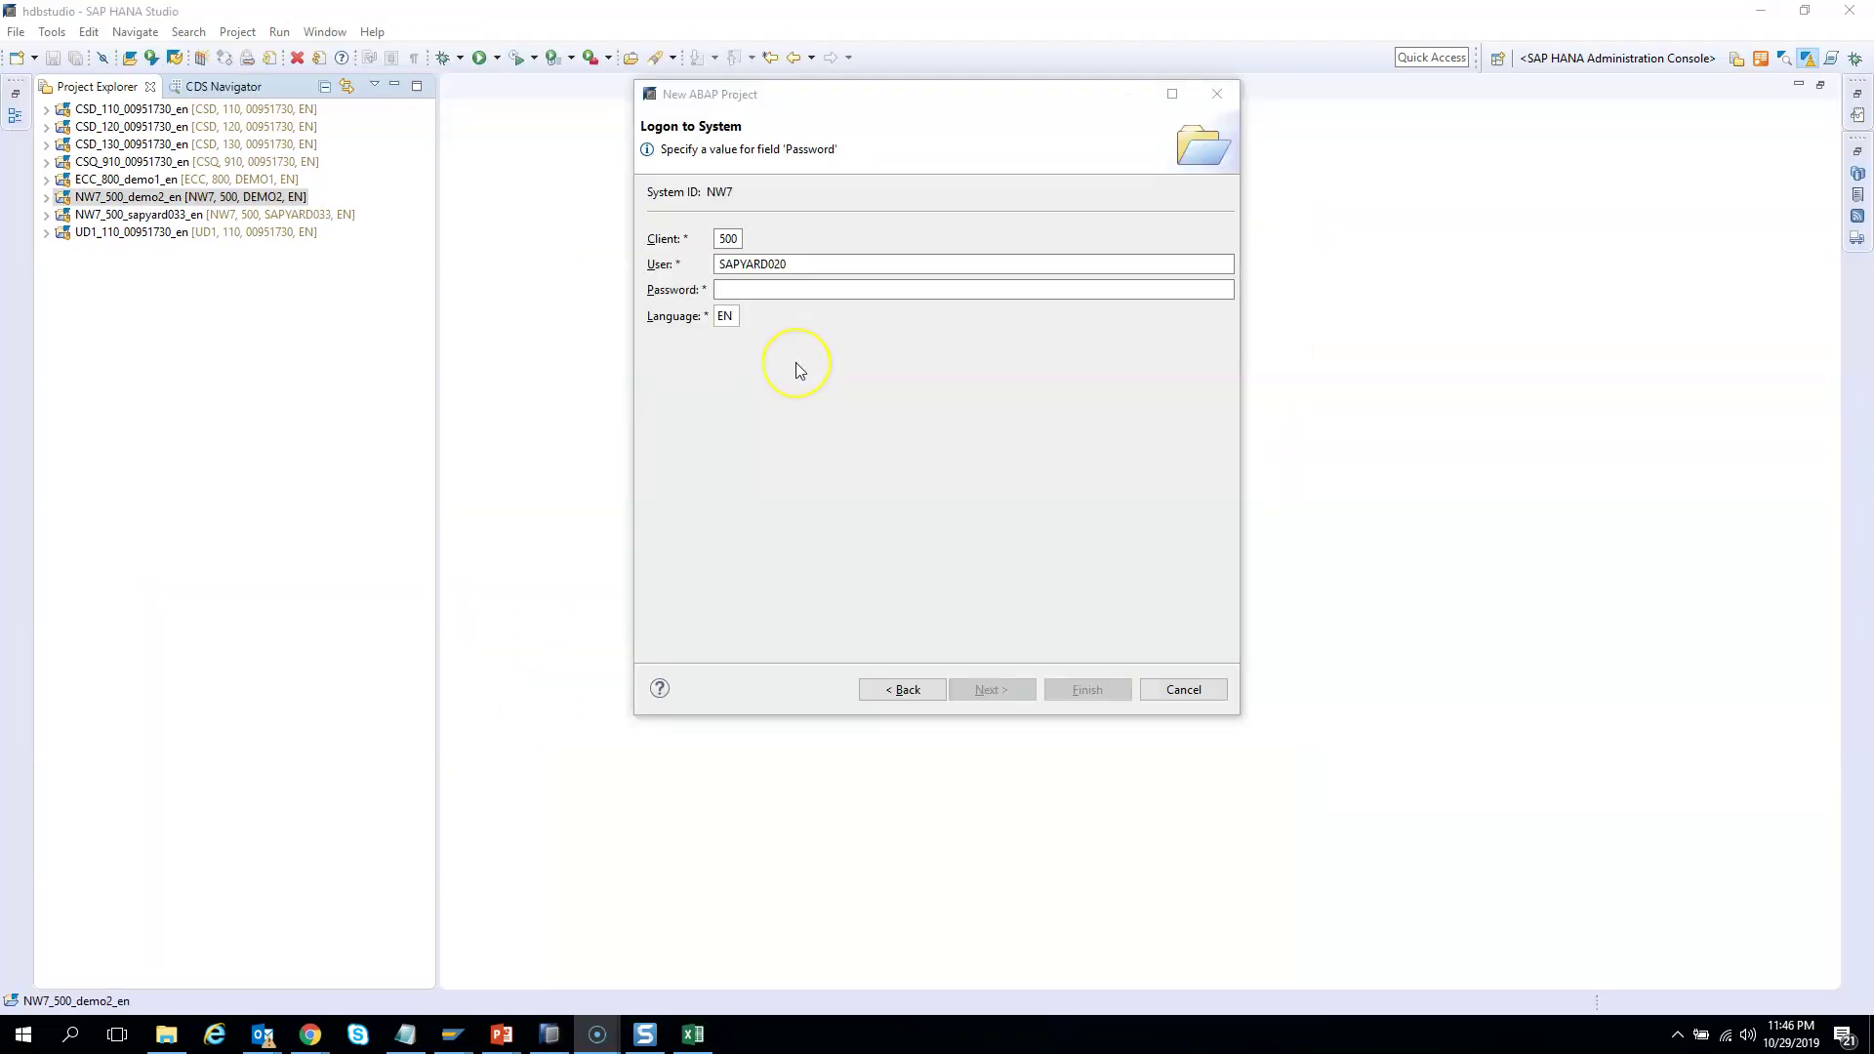
Enter the account password for NW7 client 500 and finish the logon
left_click(762, 293)
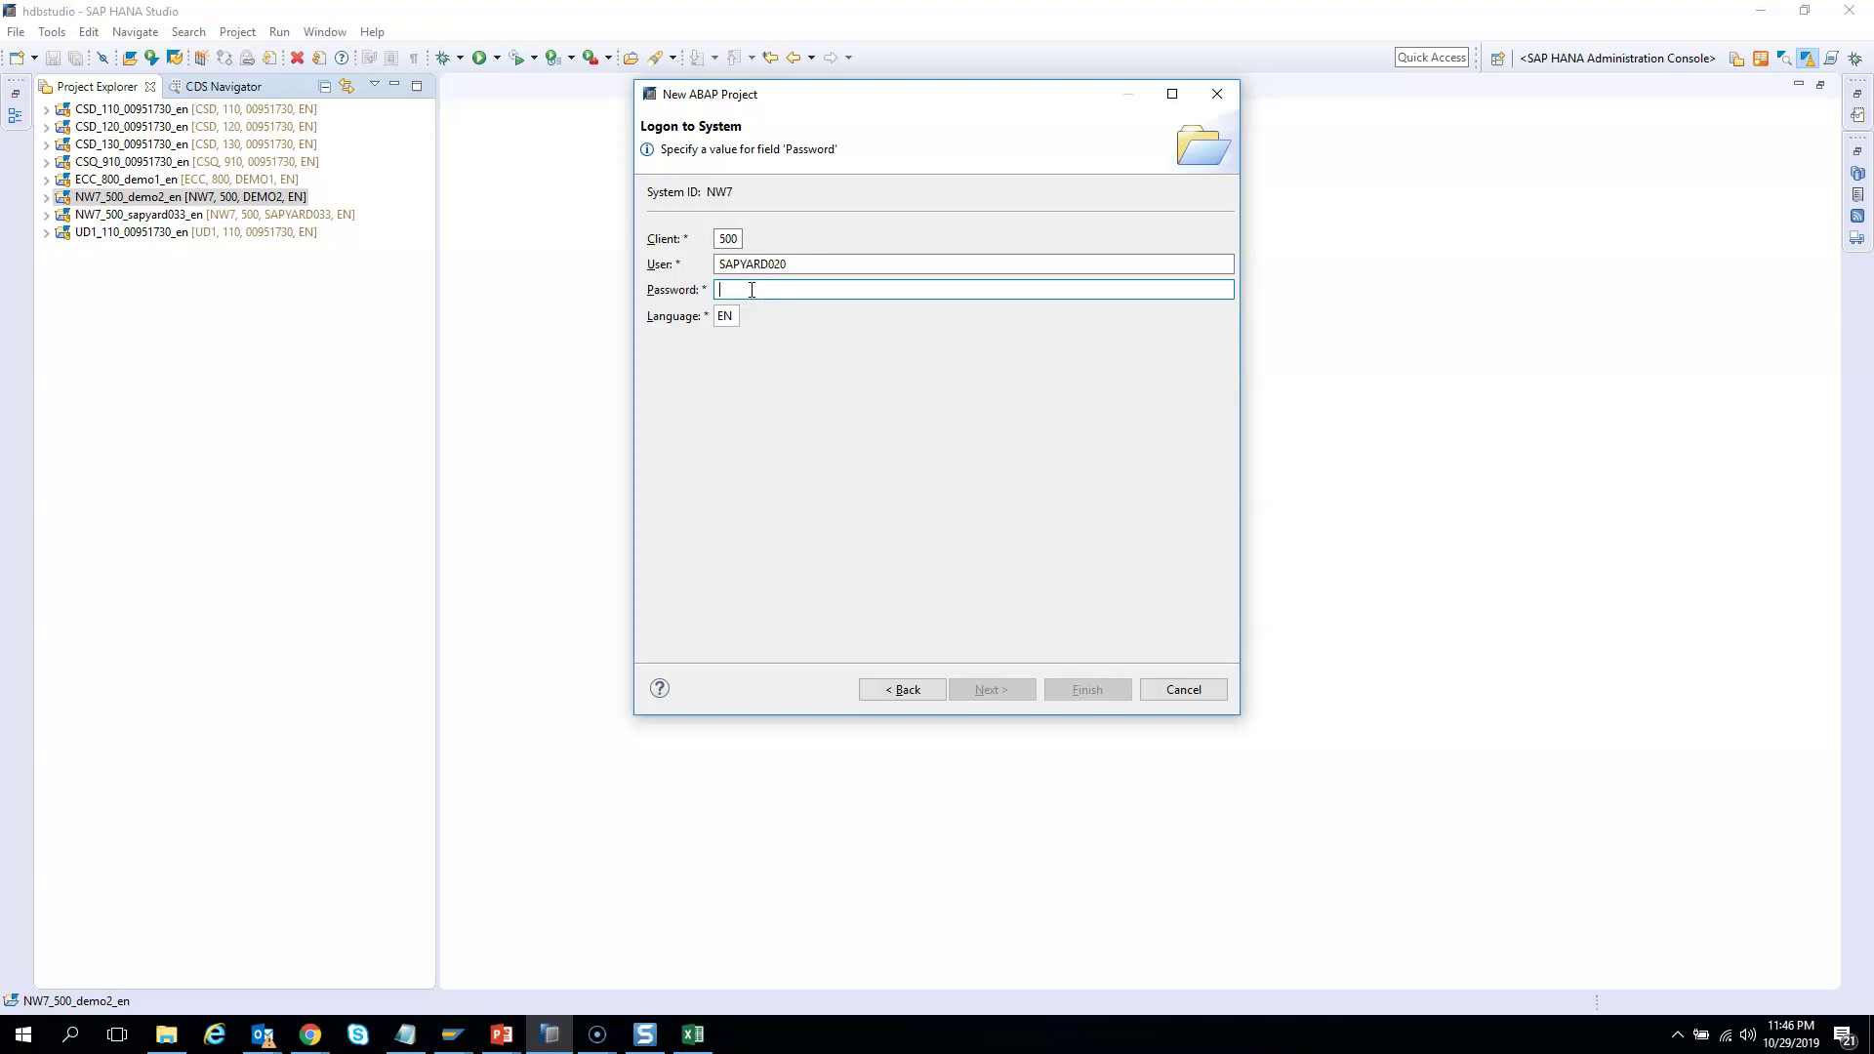
type("a")
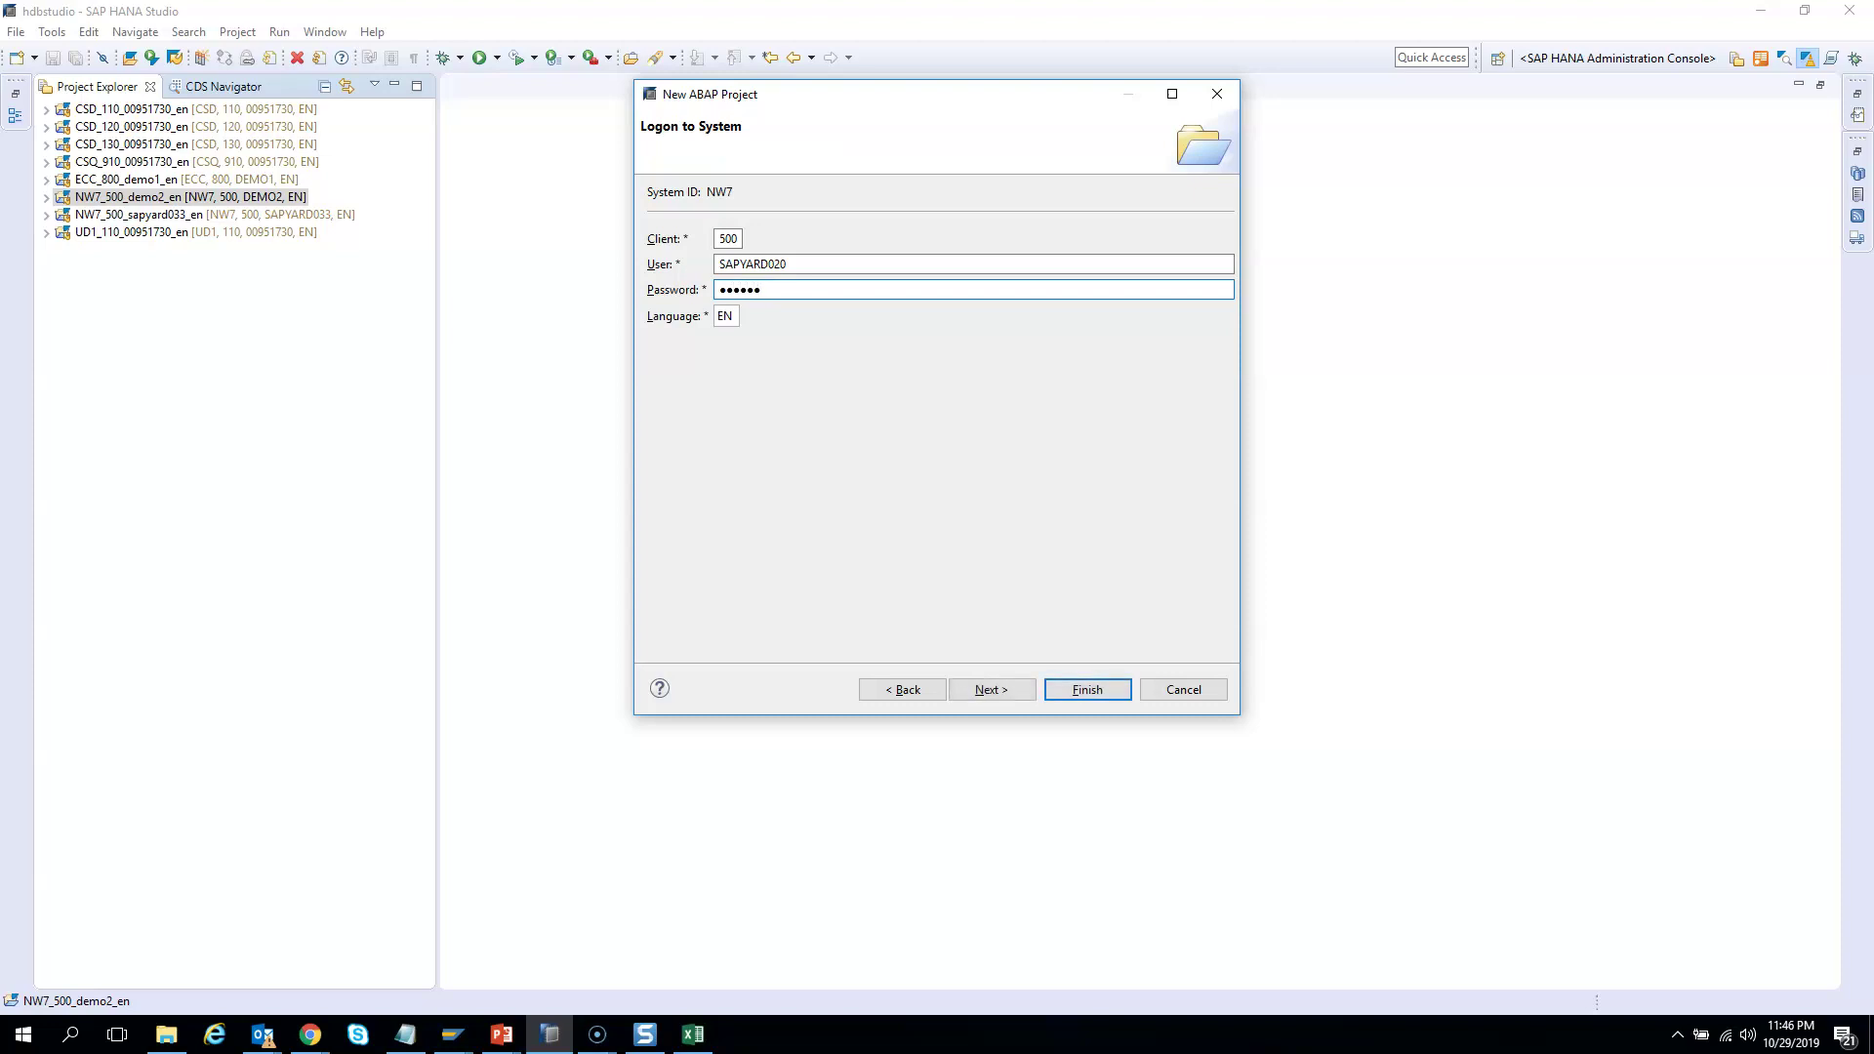
left_click(1081, 690)
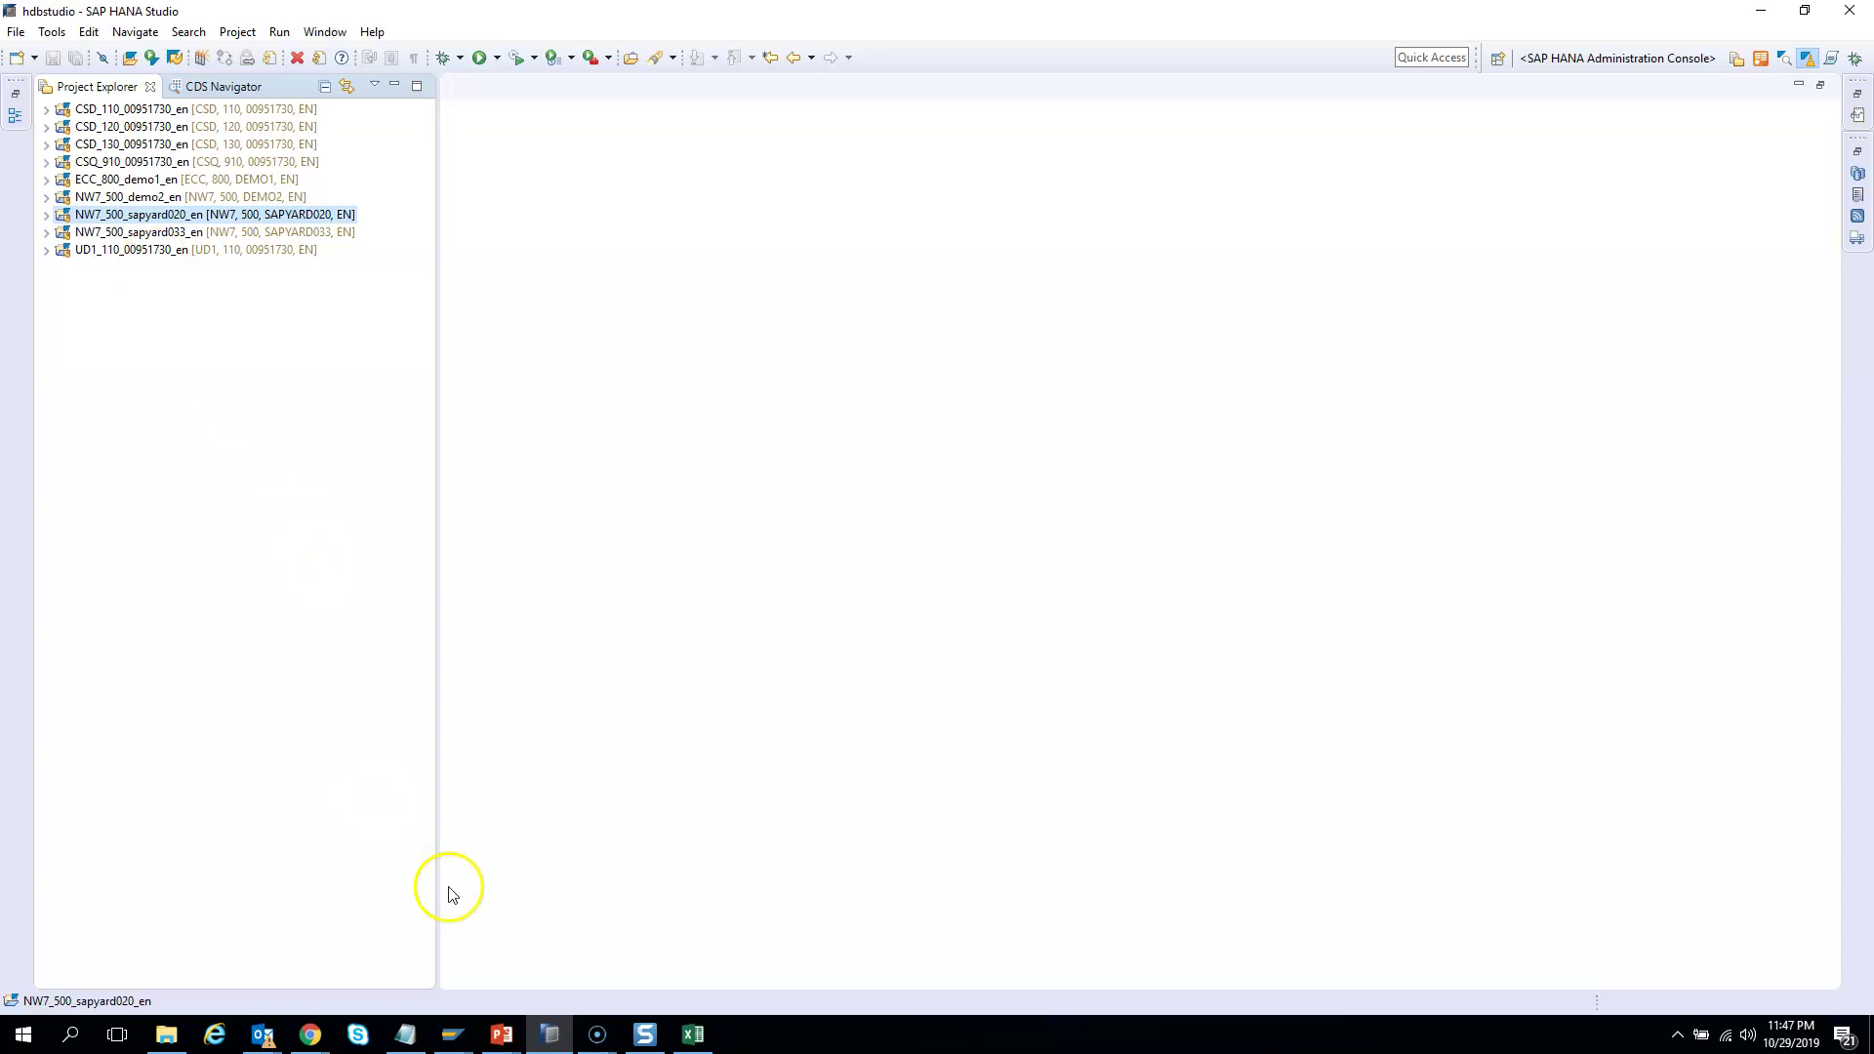
Close the authorization object popup and view ZCARRID_US's User tab in change mode
mouse_move(452, 1042)
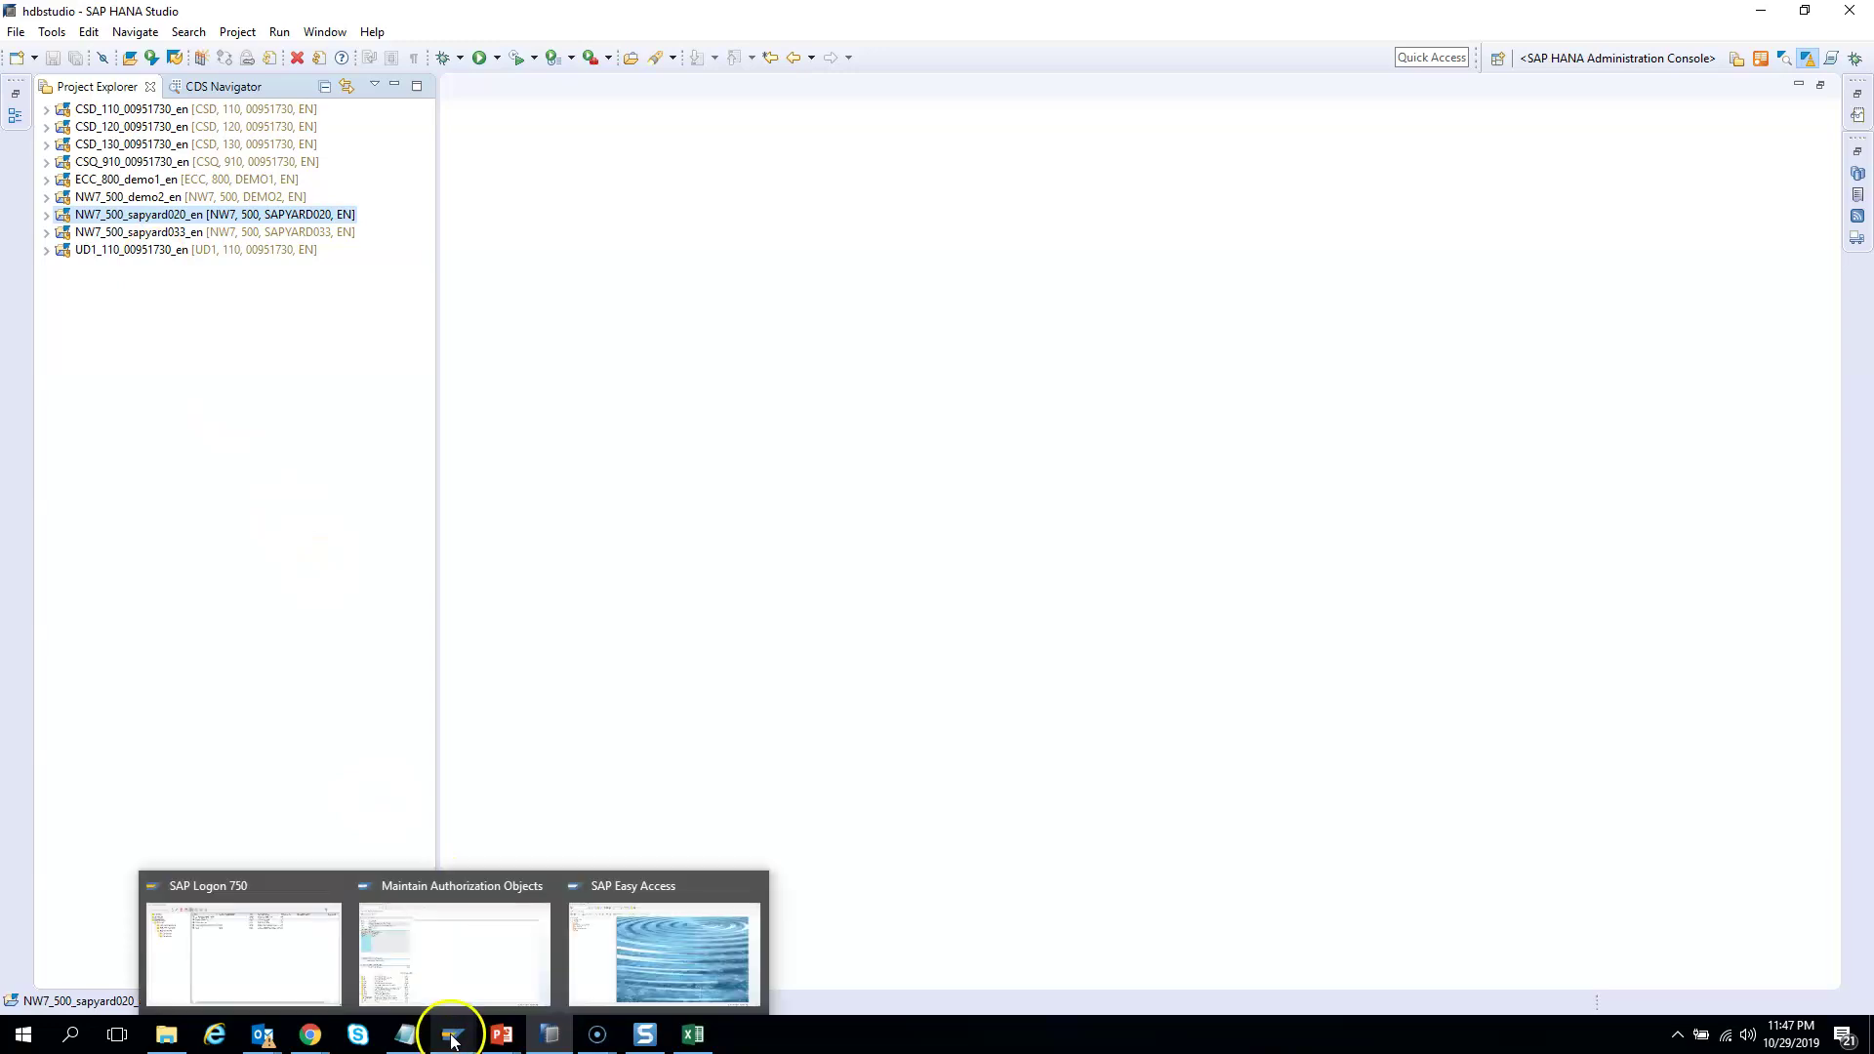
left_click(490, 962)
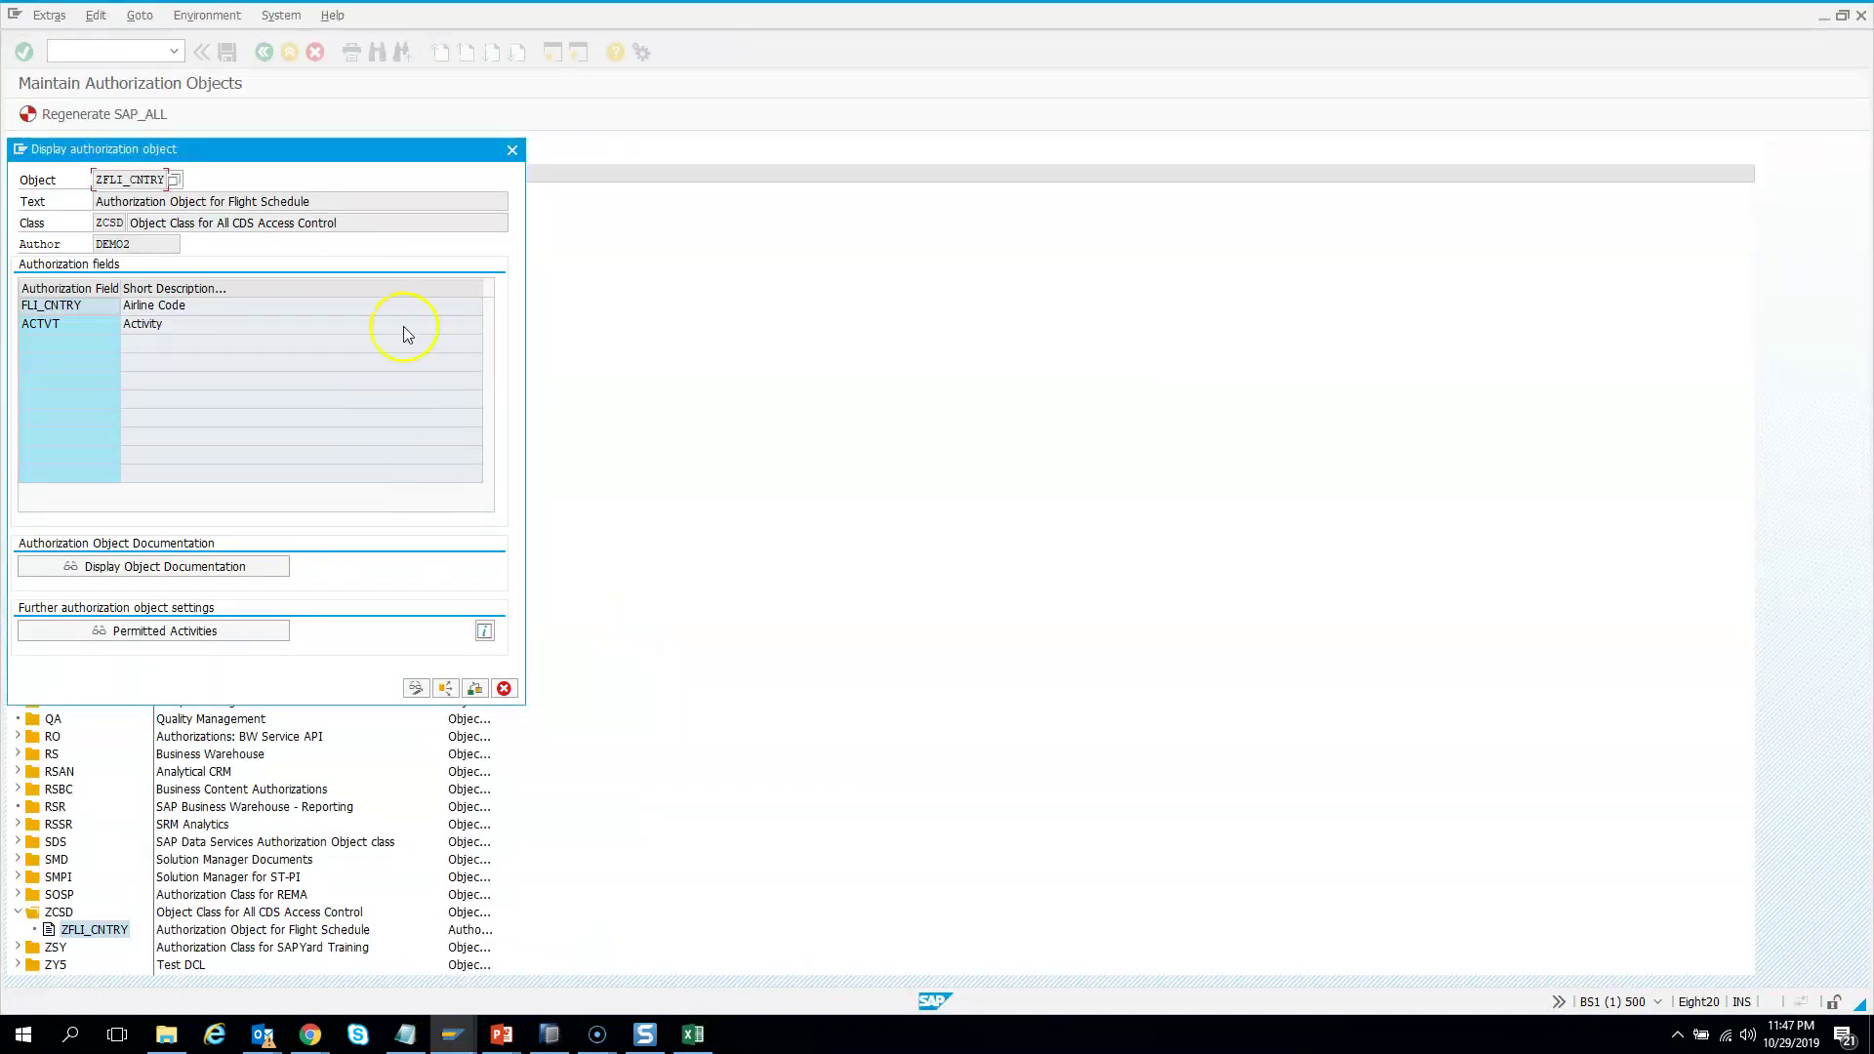
left_click(510, 151)
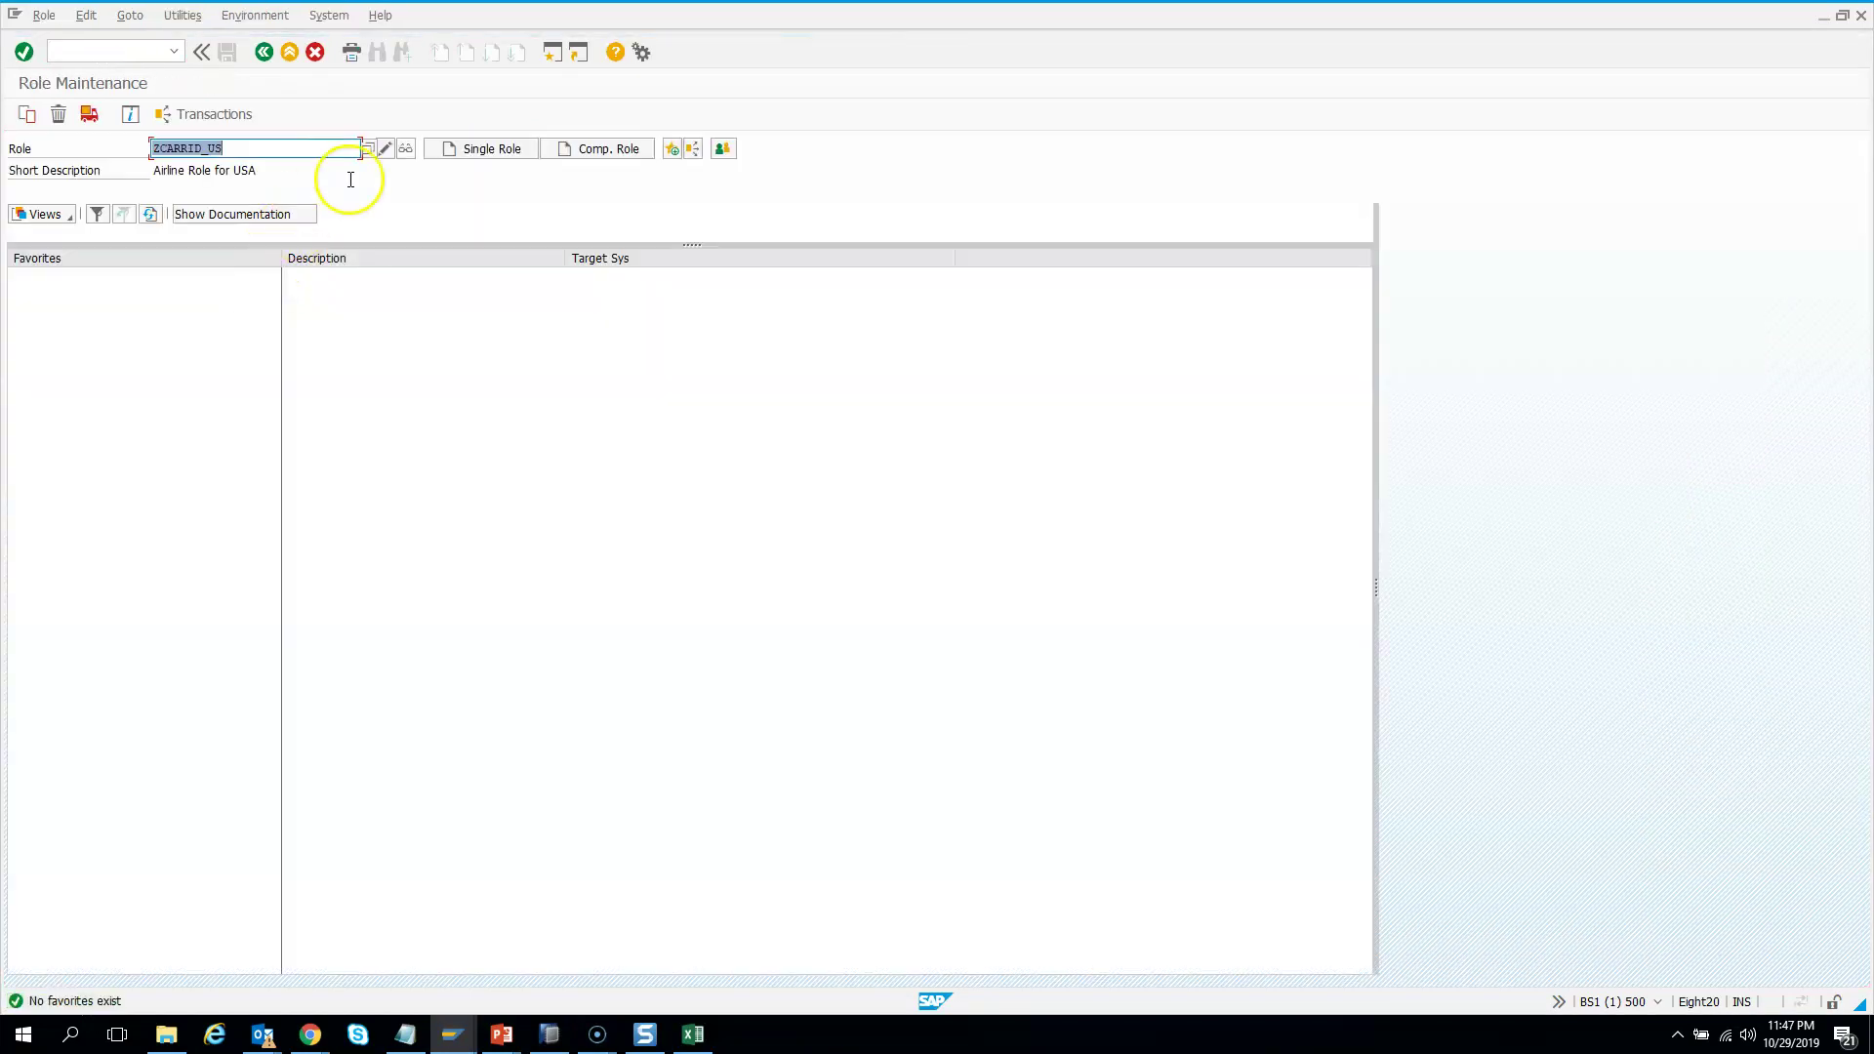
left_click(383, 155)
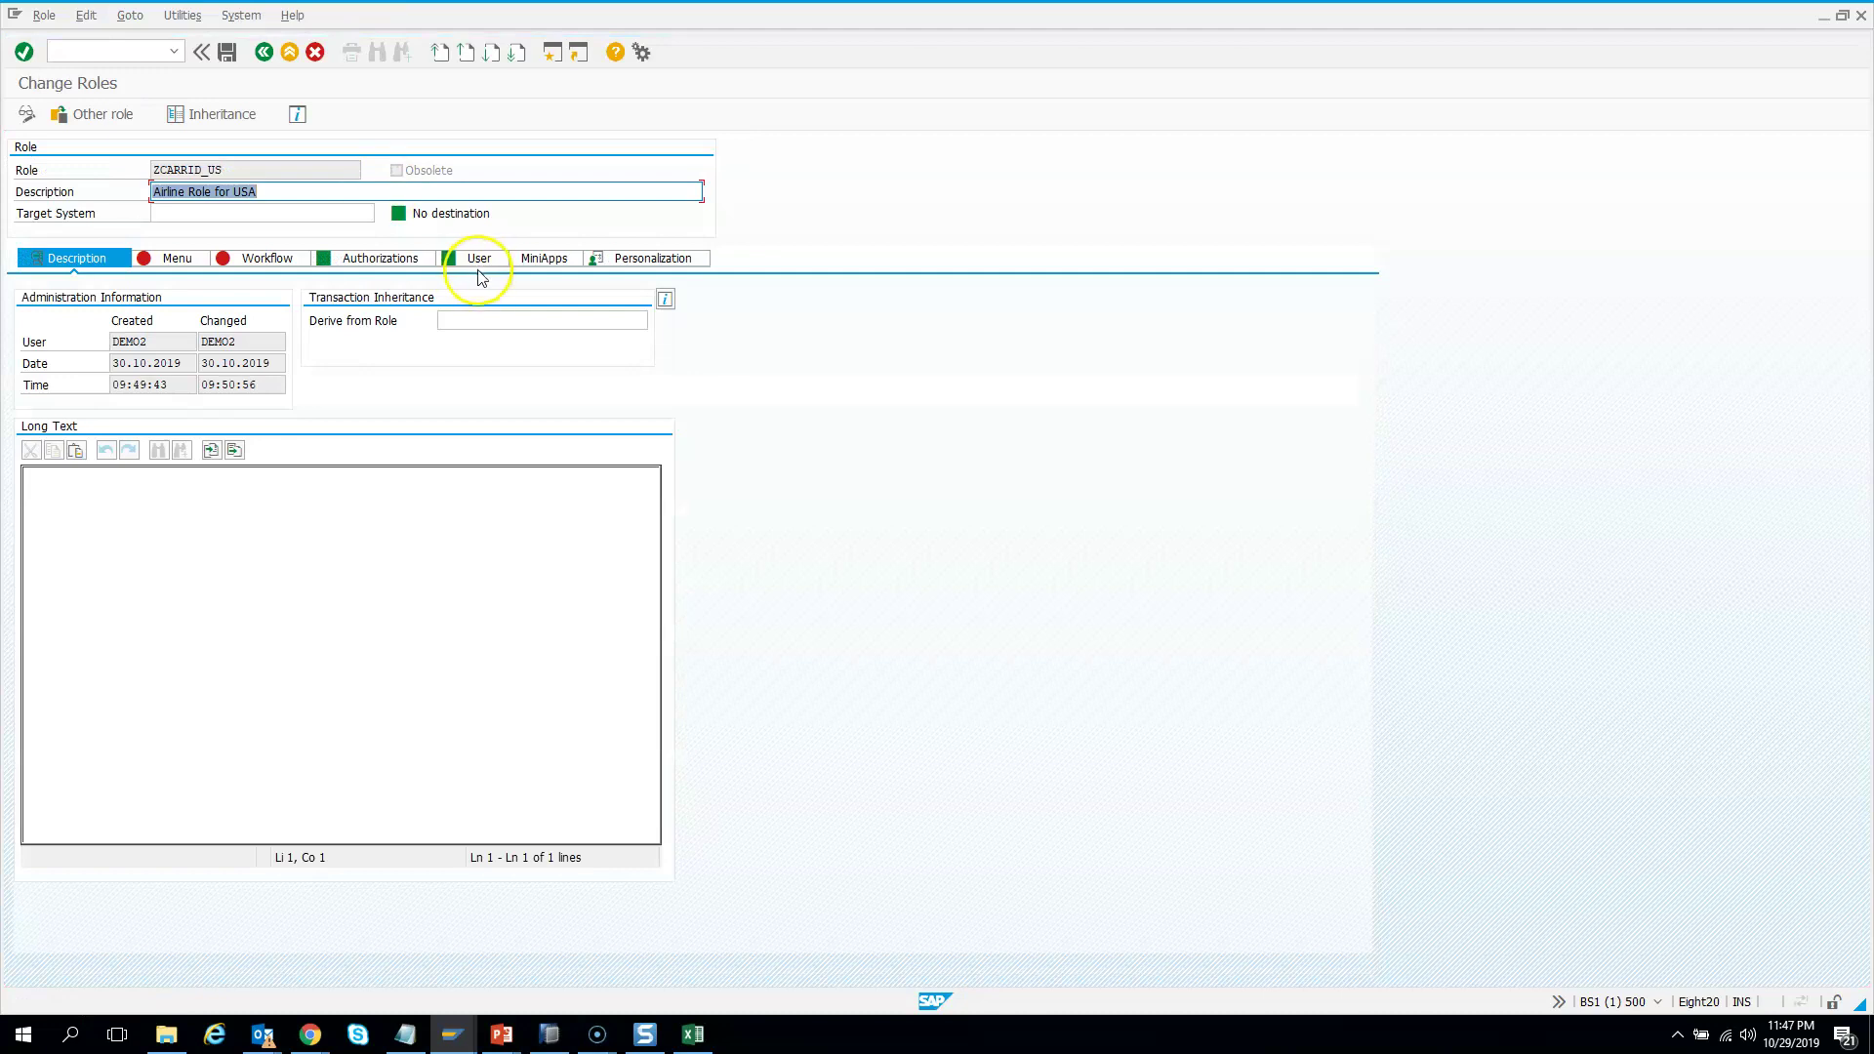
left_click(479, 274)
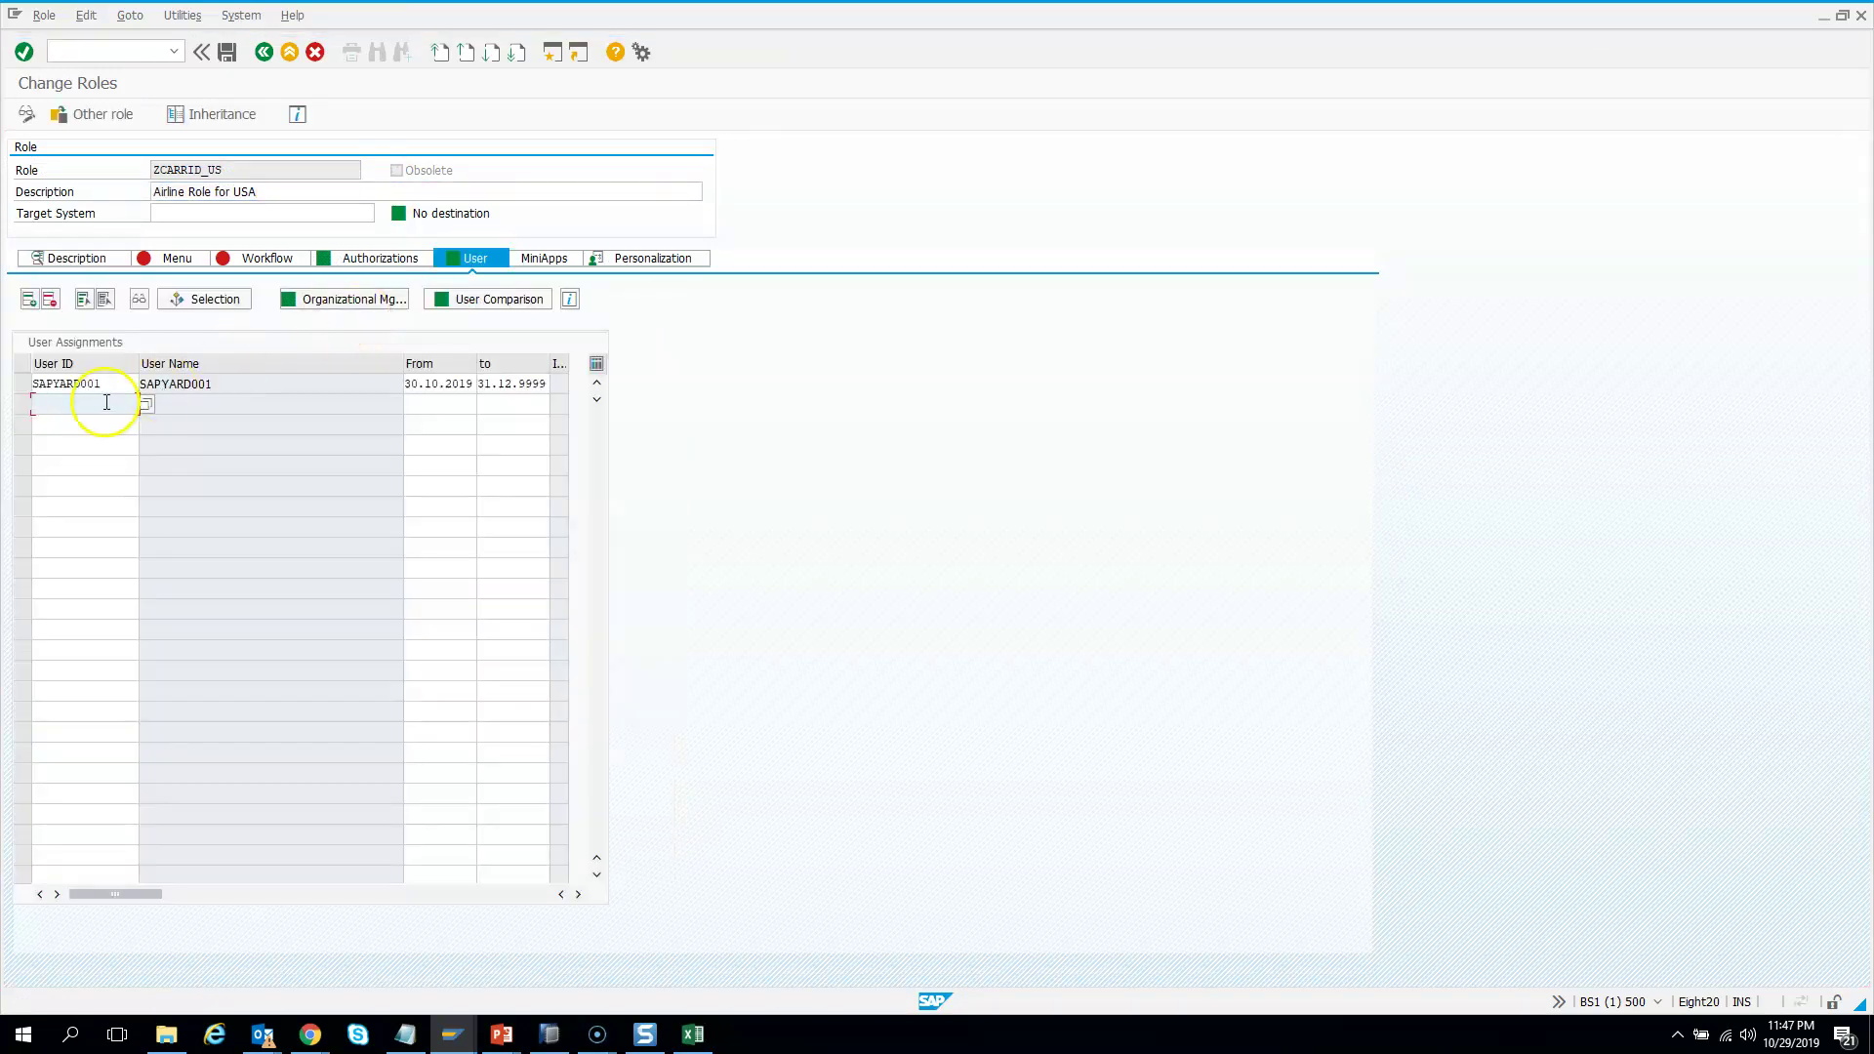
Add a second user ID to ZCARRID_US, save, and run a complete user master comparison
left_click(85, 403)
type("sapyar")
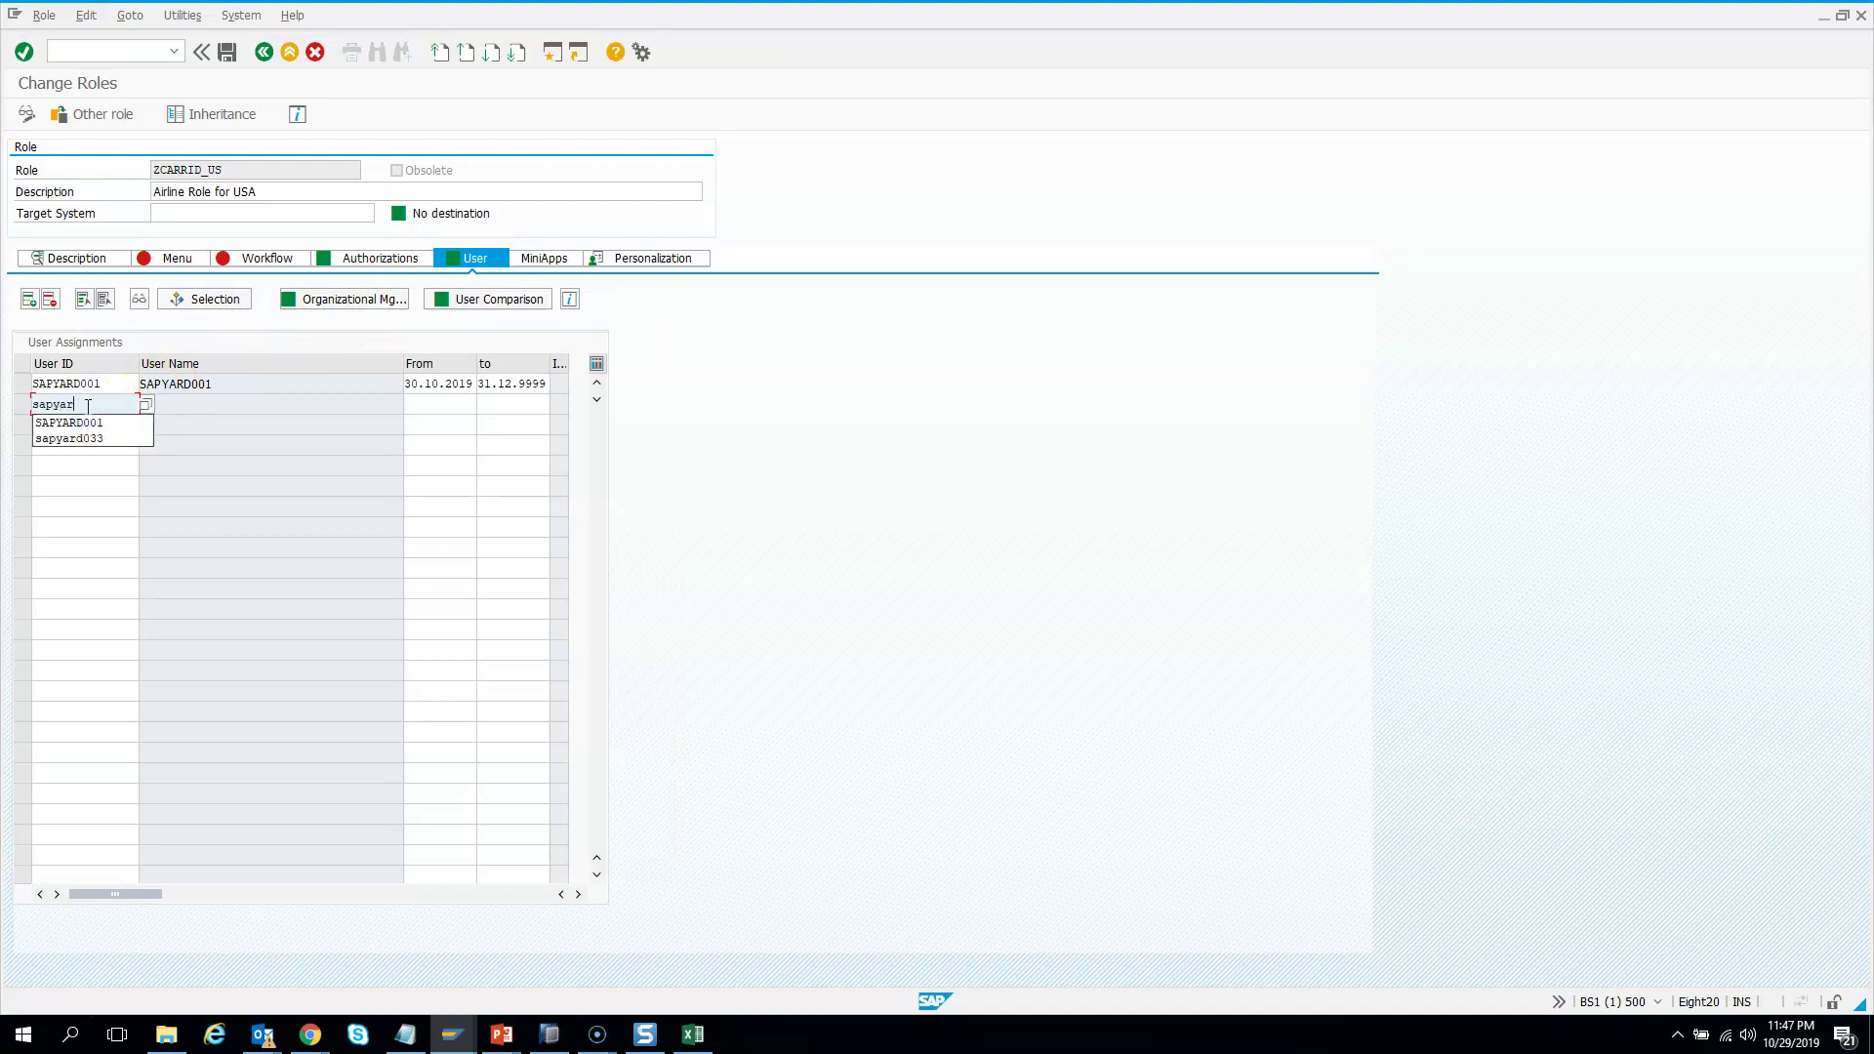
type("d020")
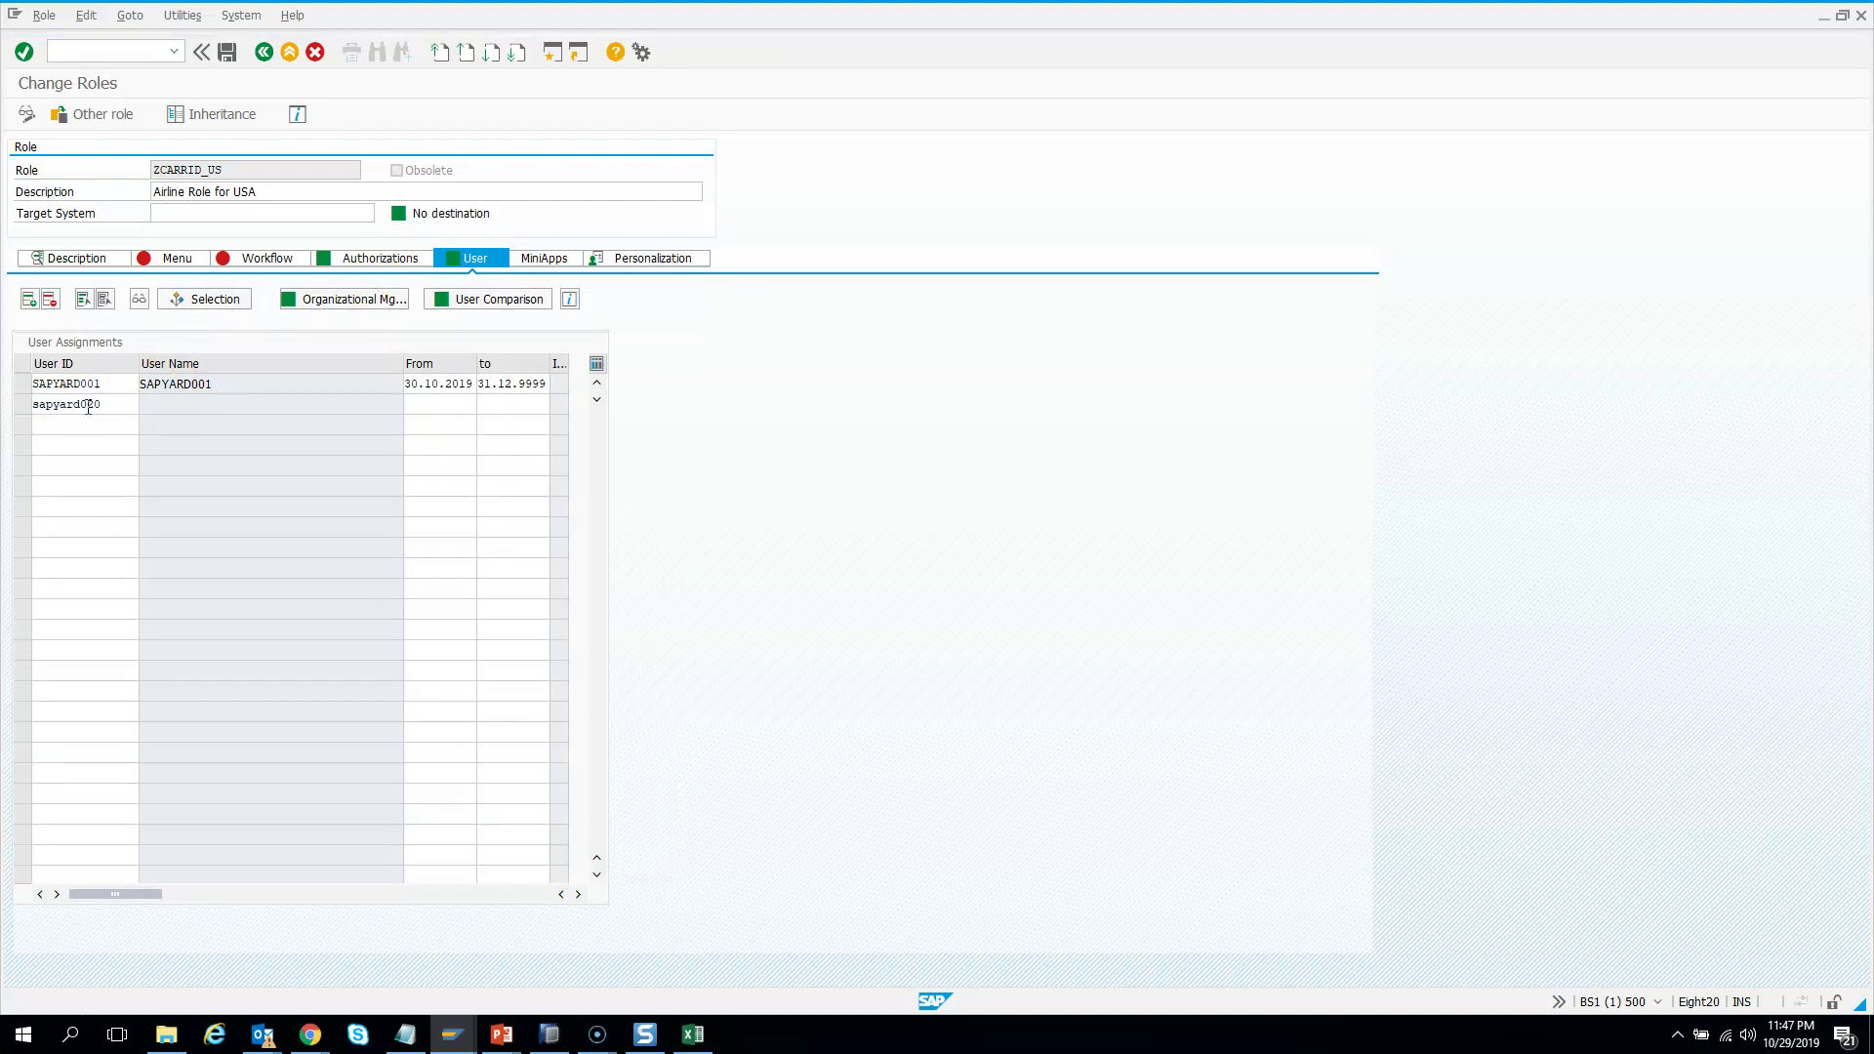
key("Return")
left_click(494, 301)
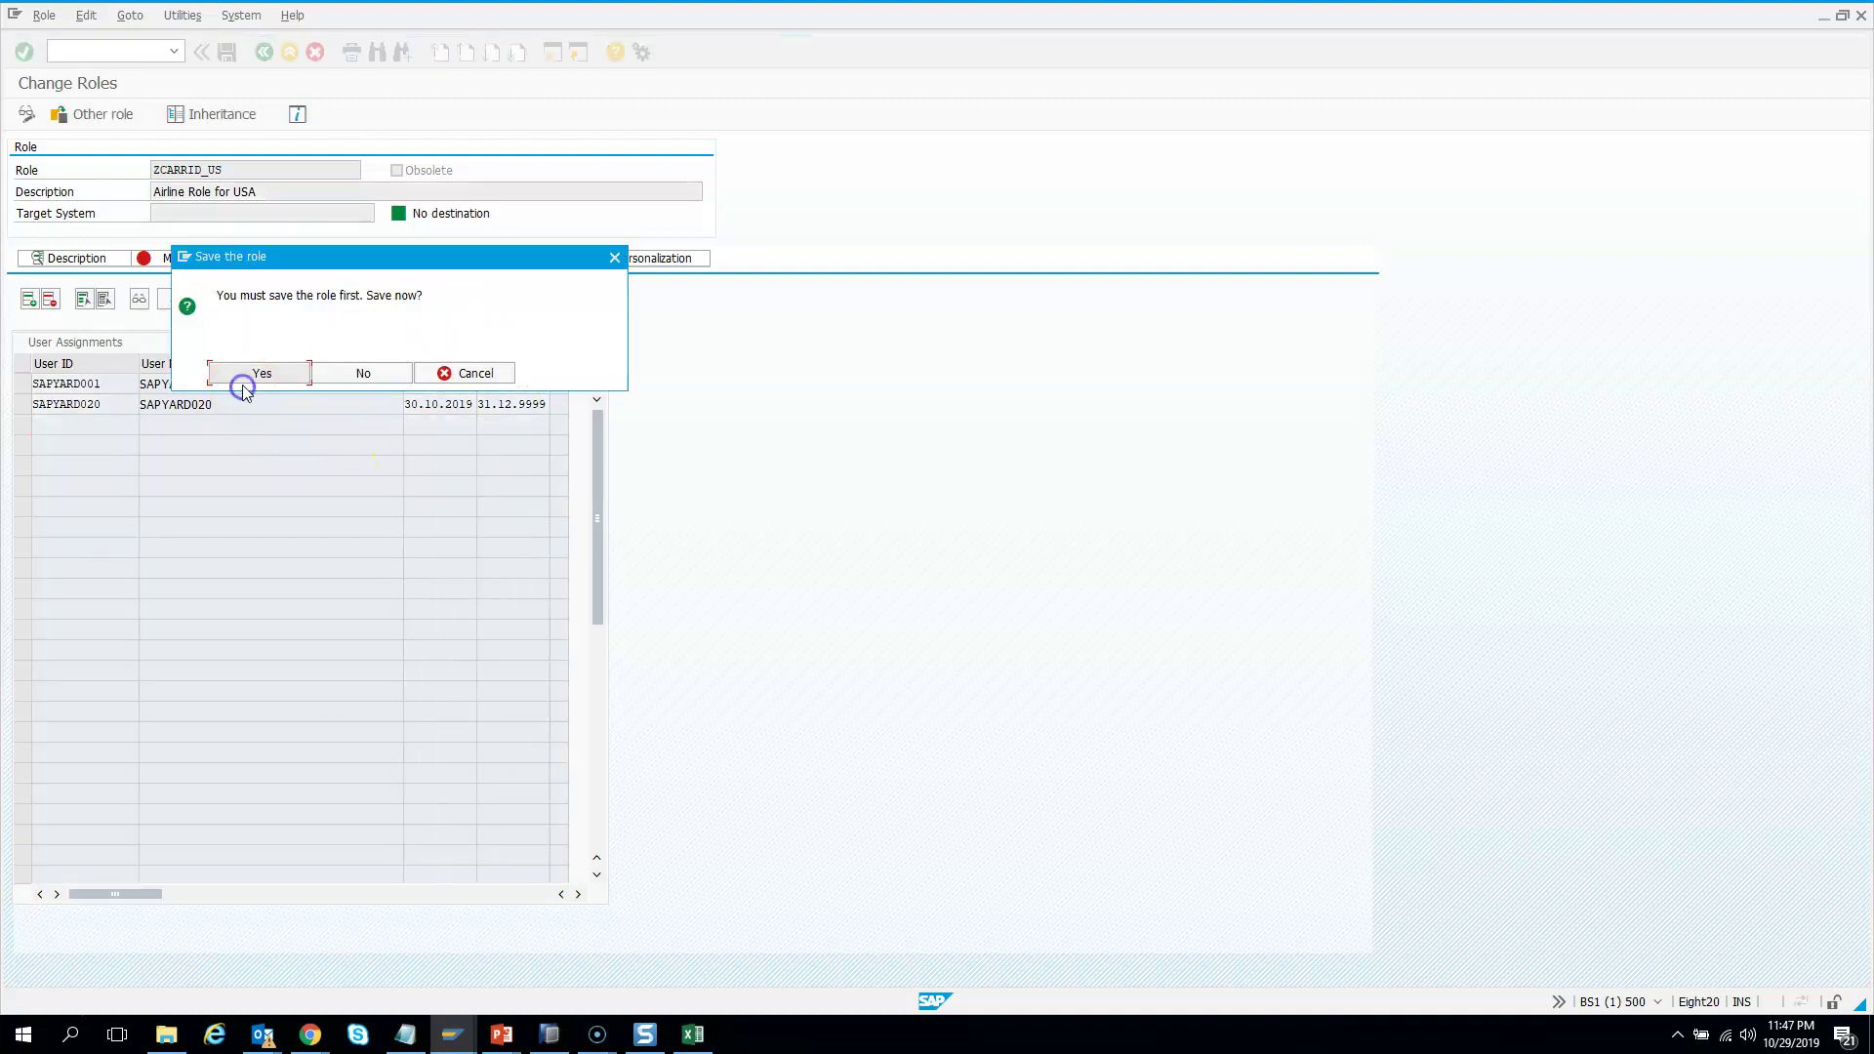
left_click(255, 374)
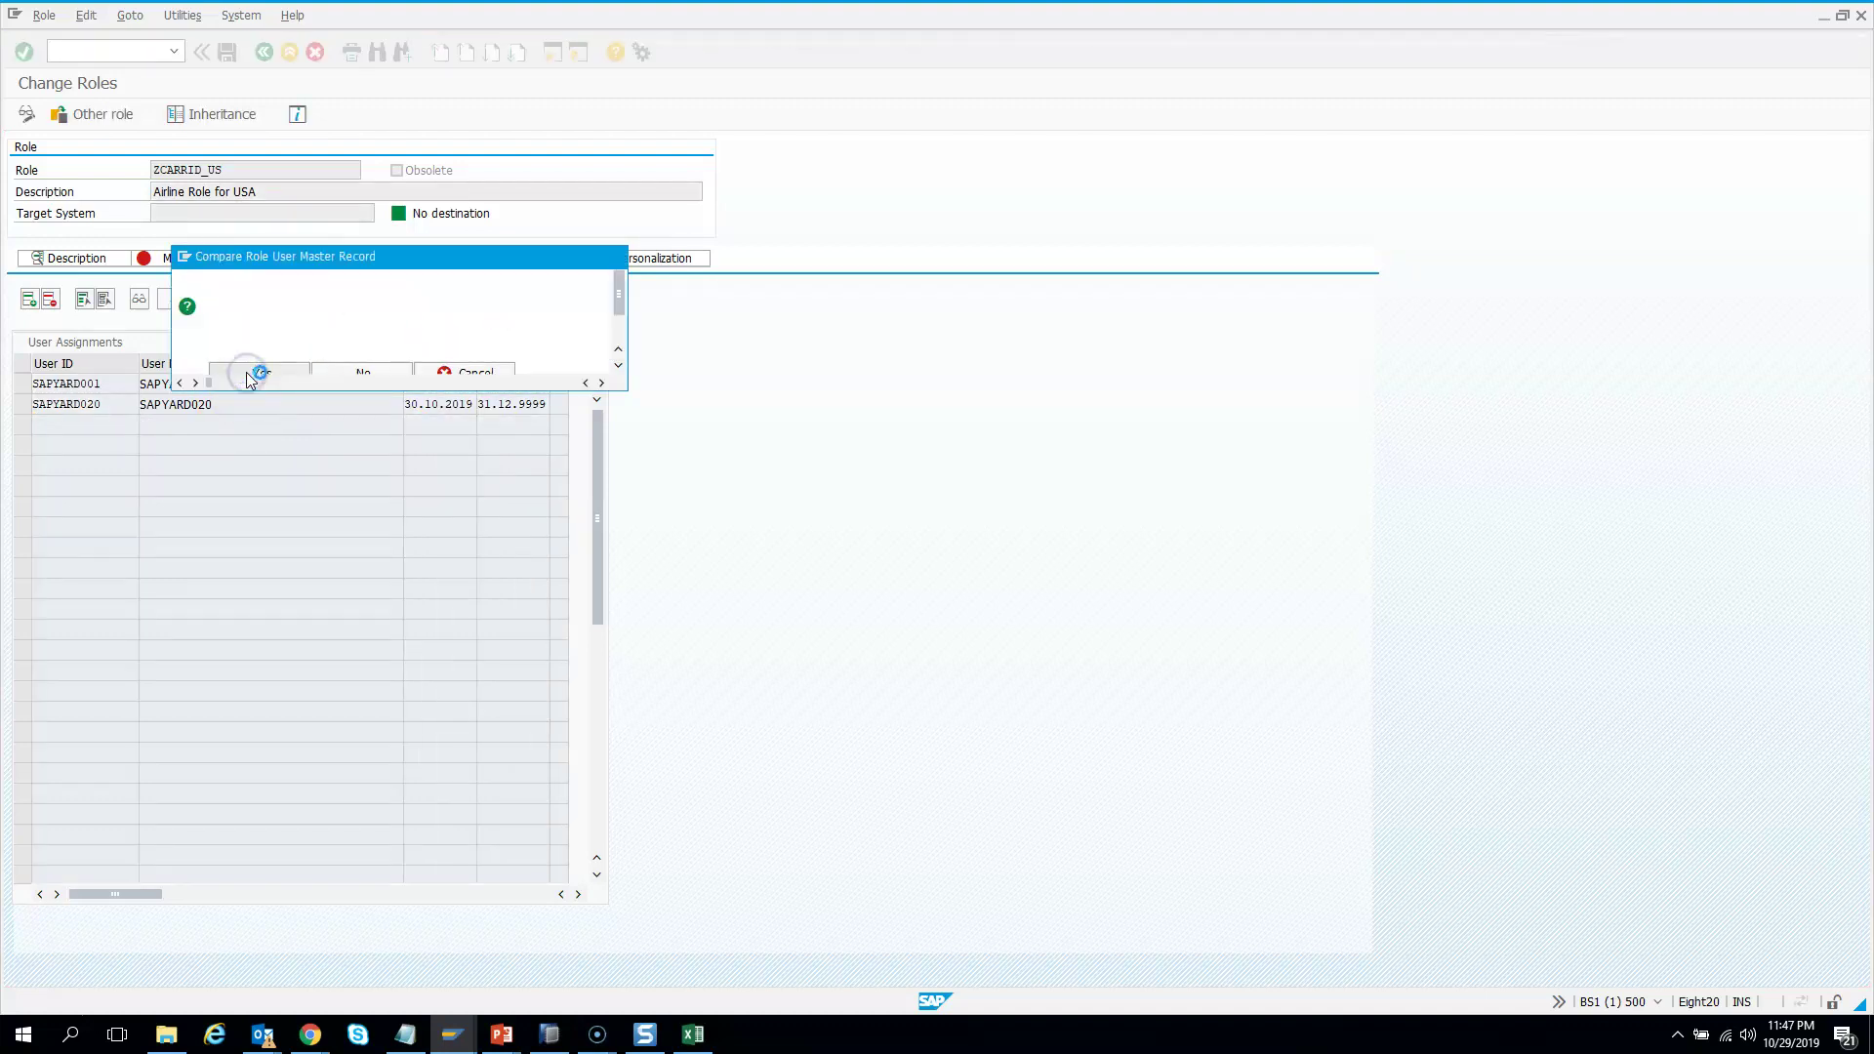
left_click(357, 367)
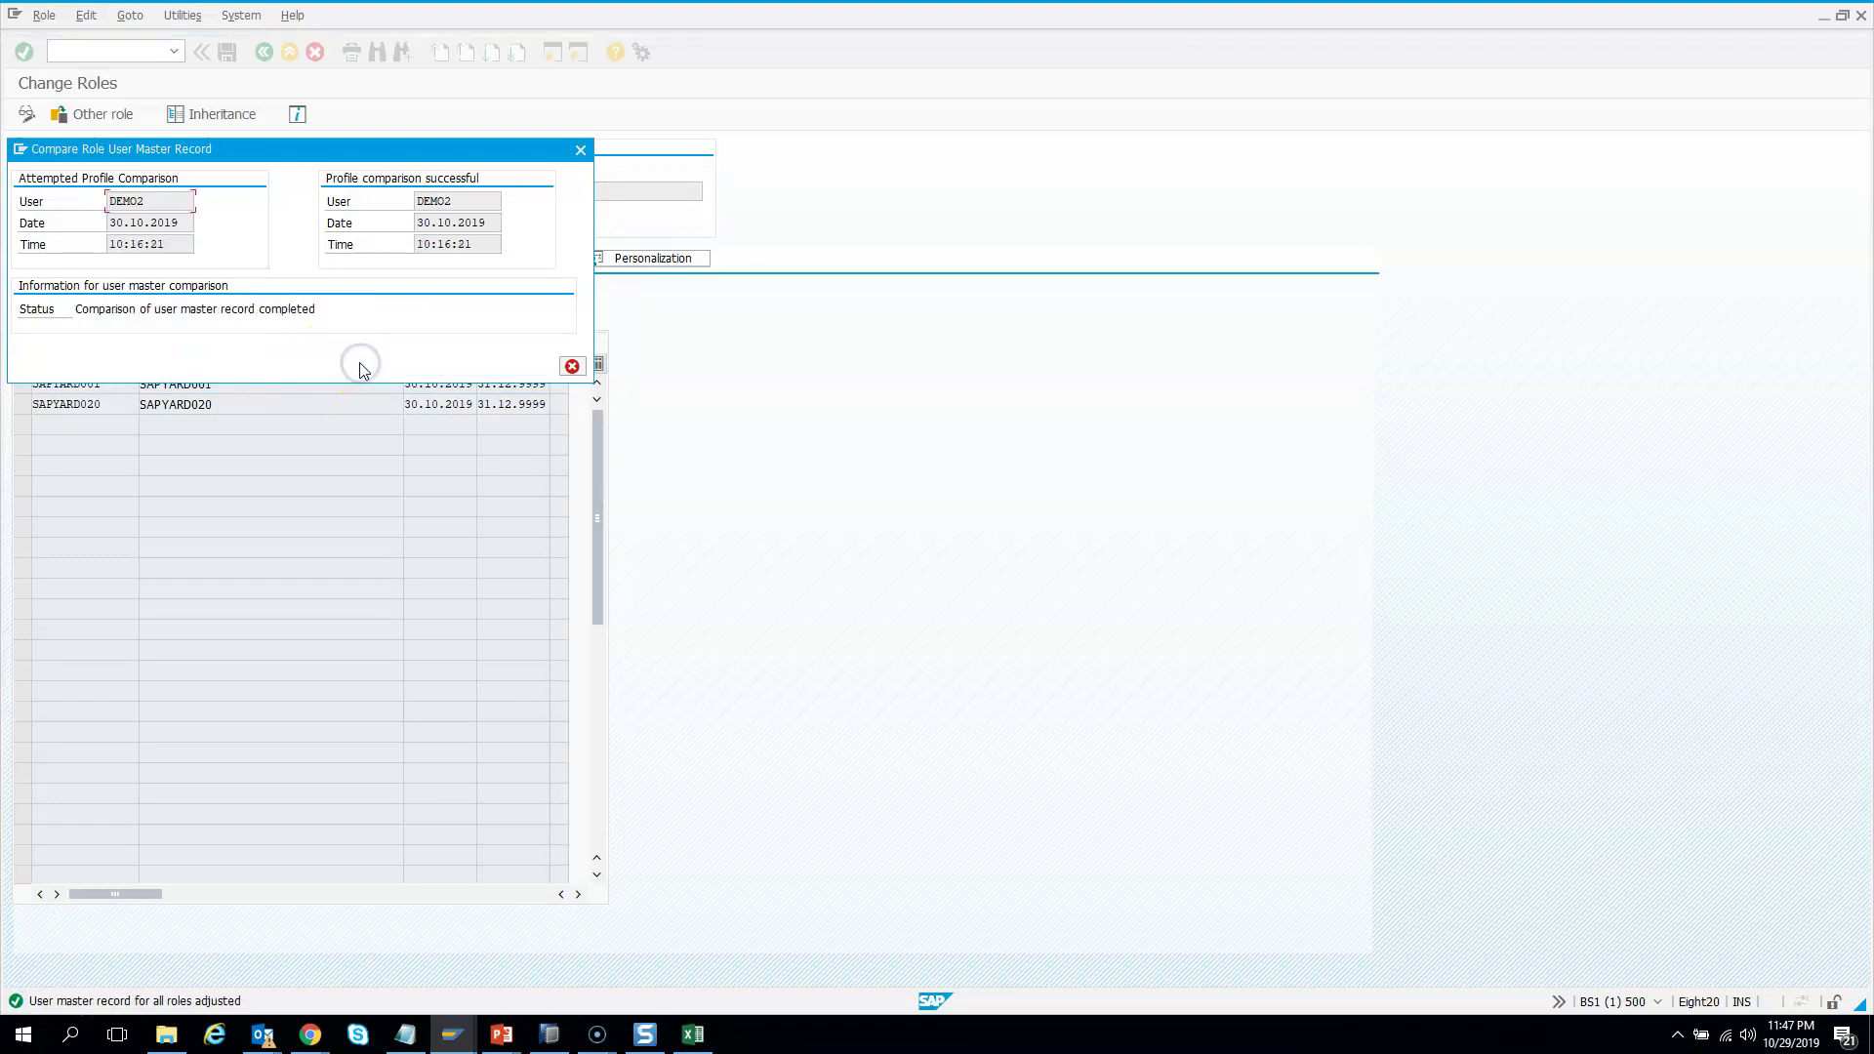
left_click(572, 365)
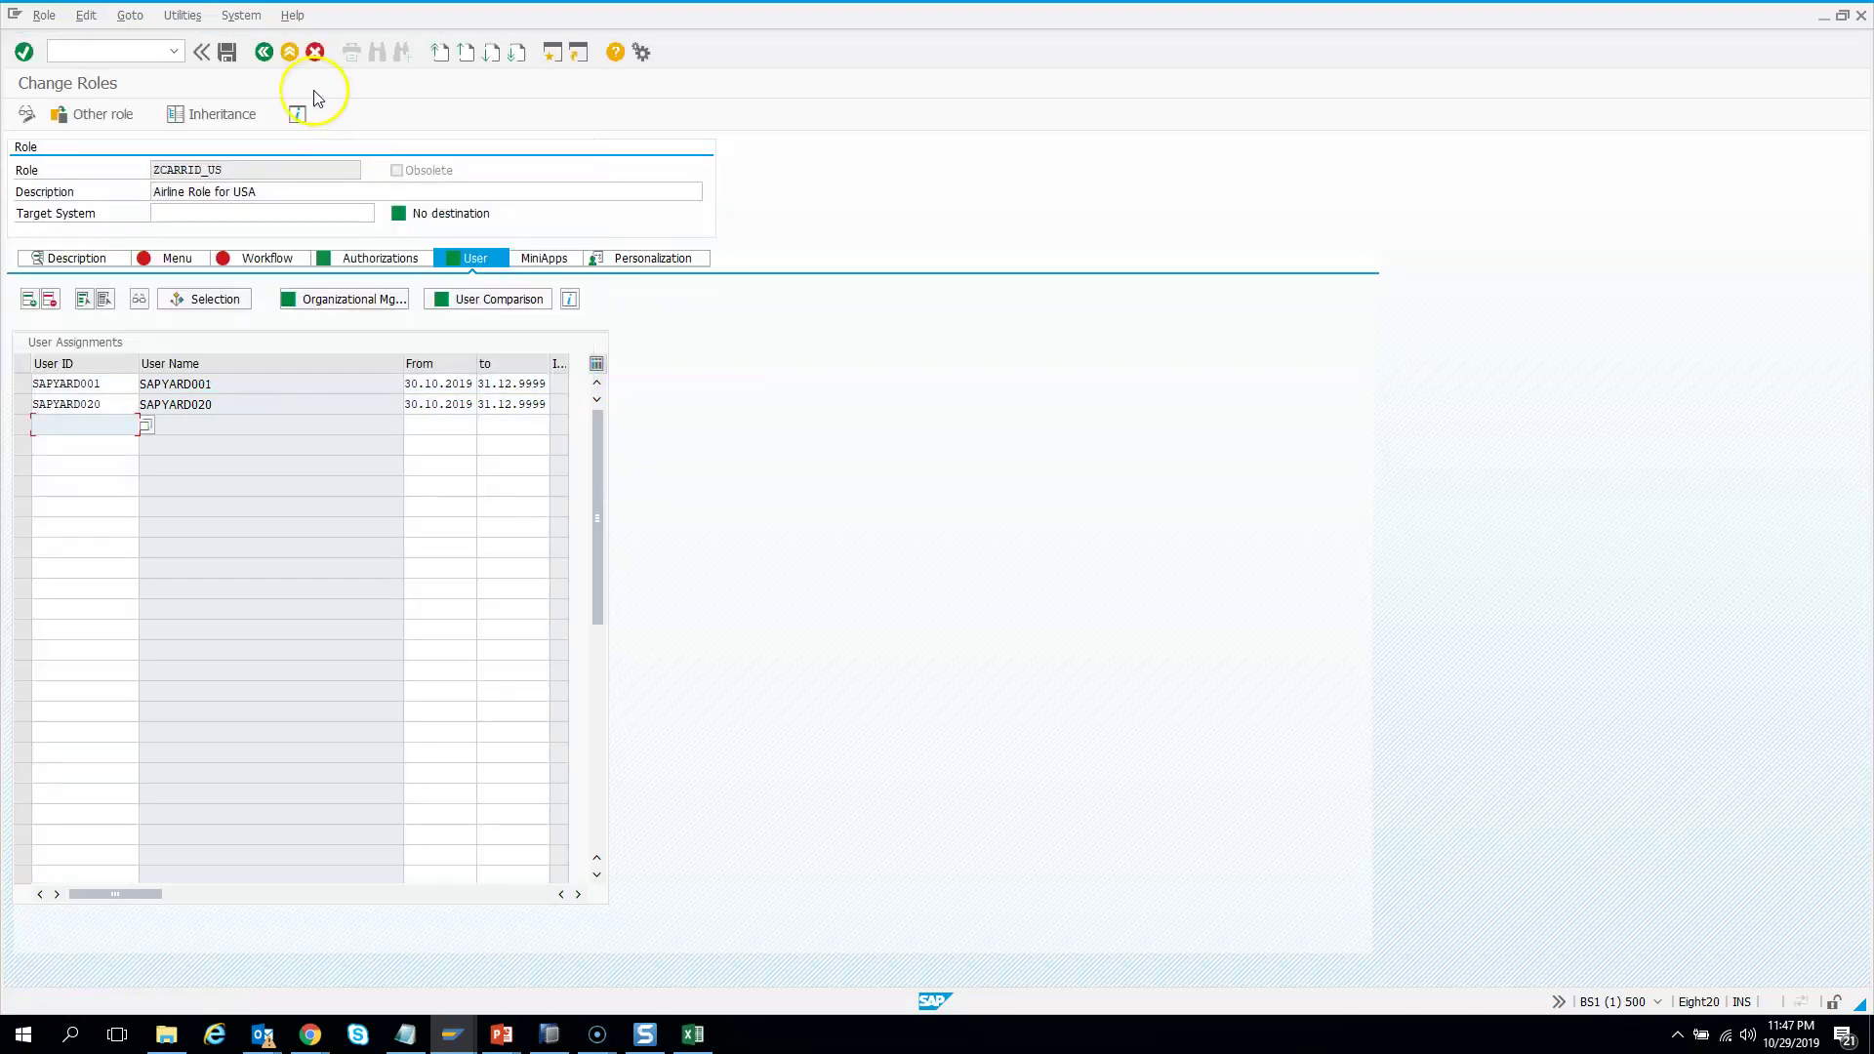
Save ZCARRID_US and return to the Role Maintenance start screen
left_click(226, 52)
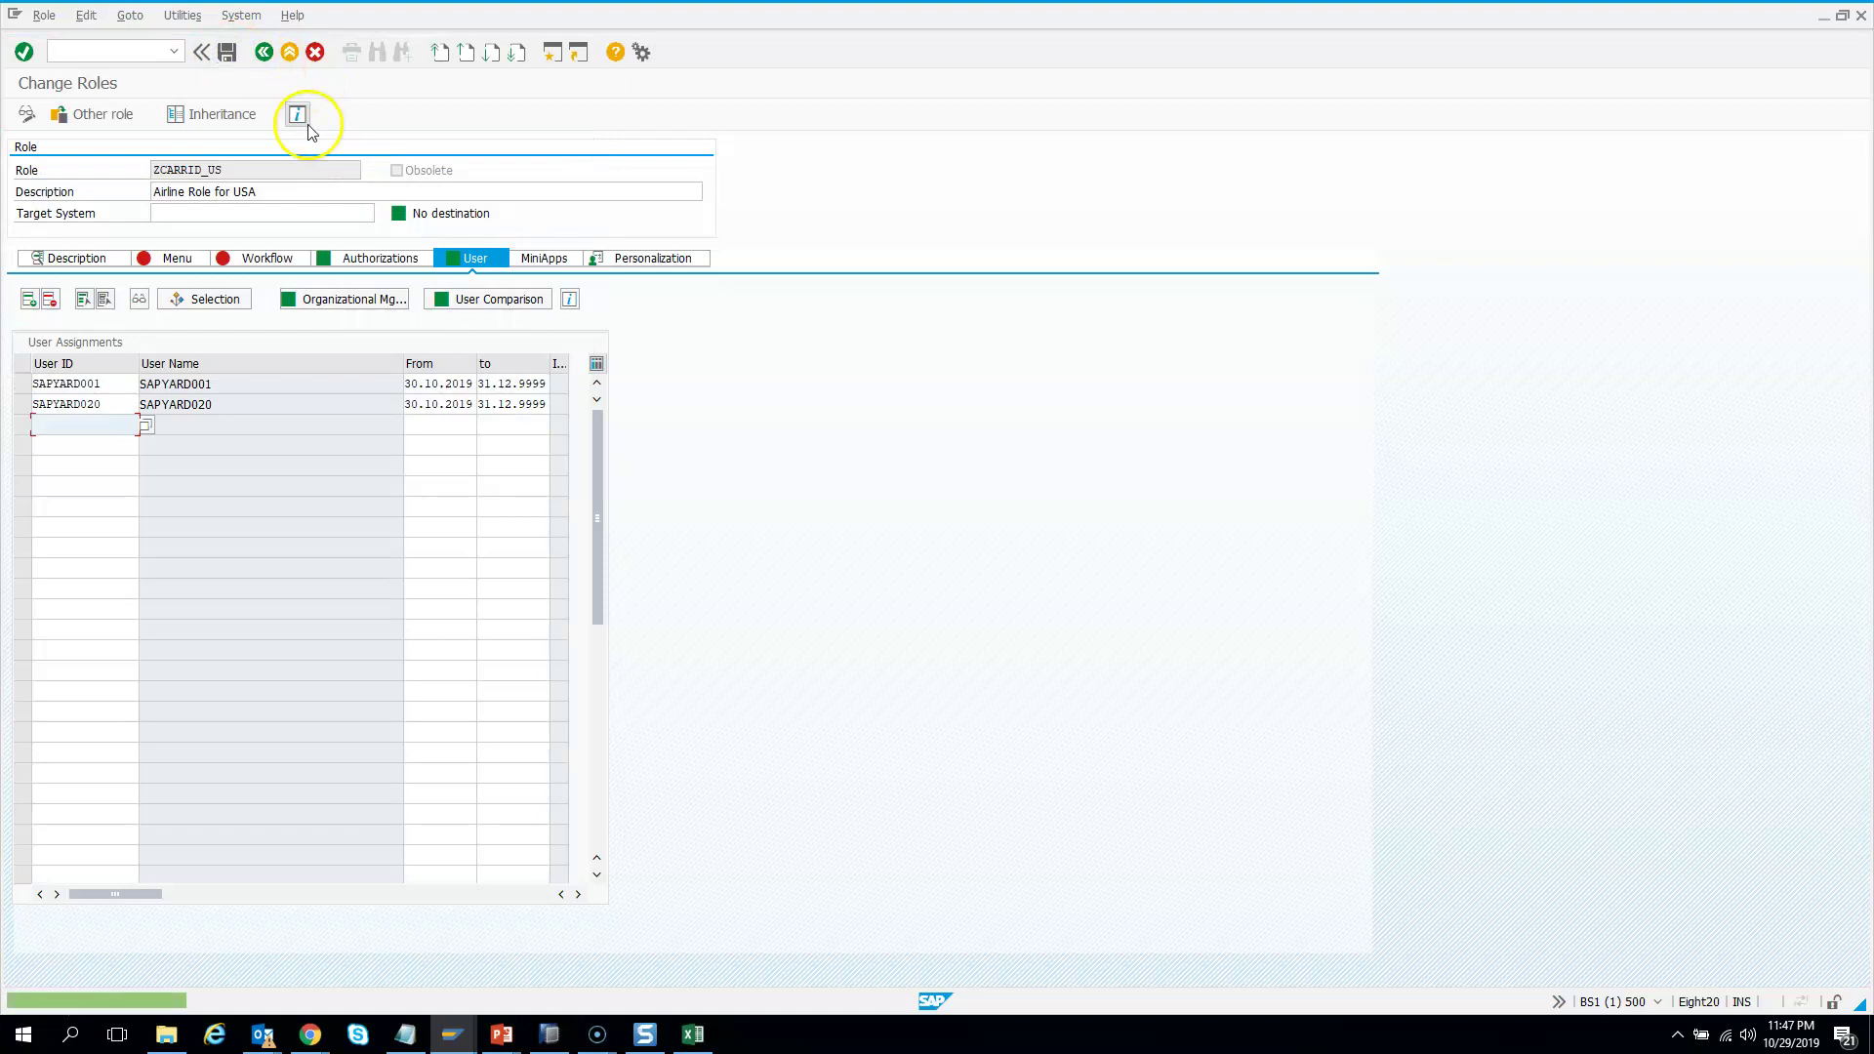
left_click(263, 51)
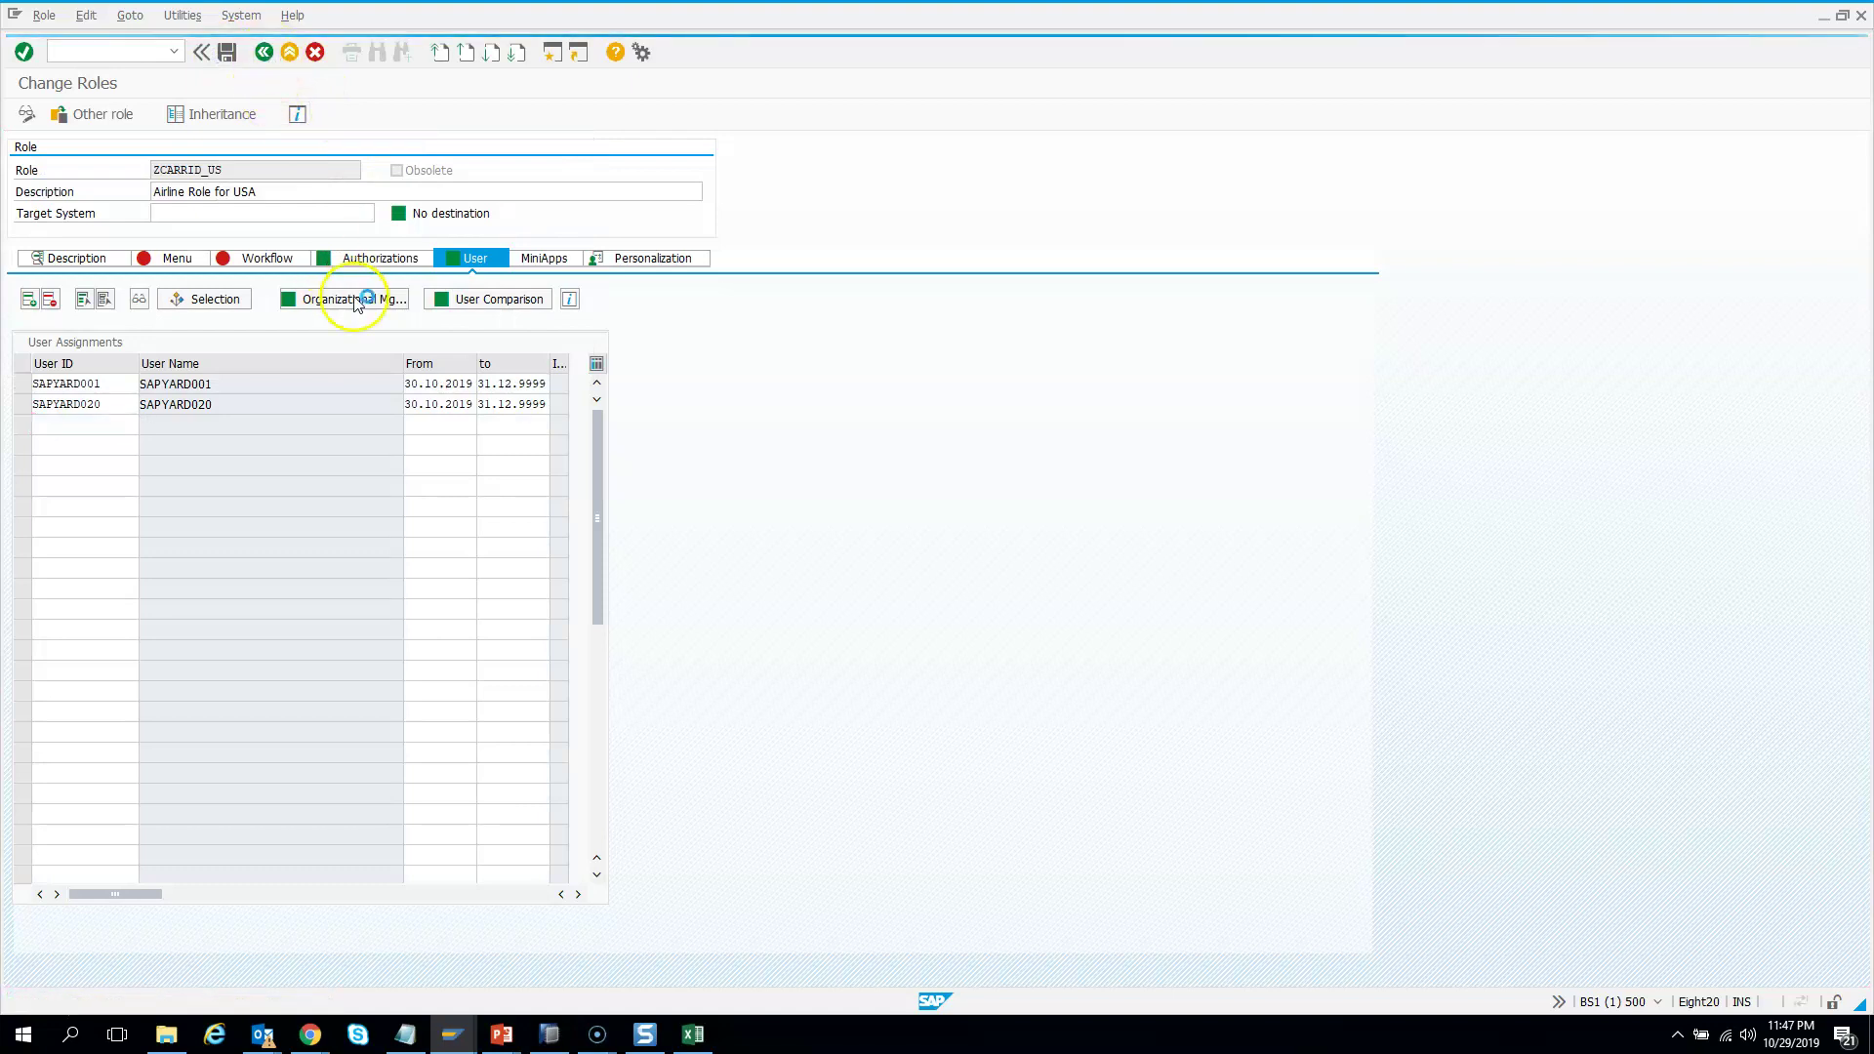
left_click(385, 148)
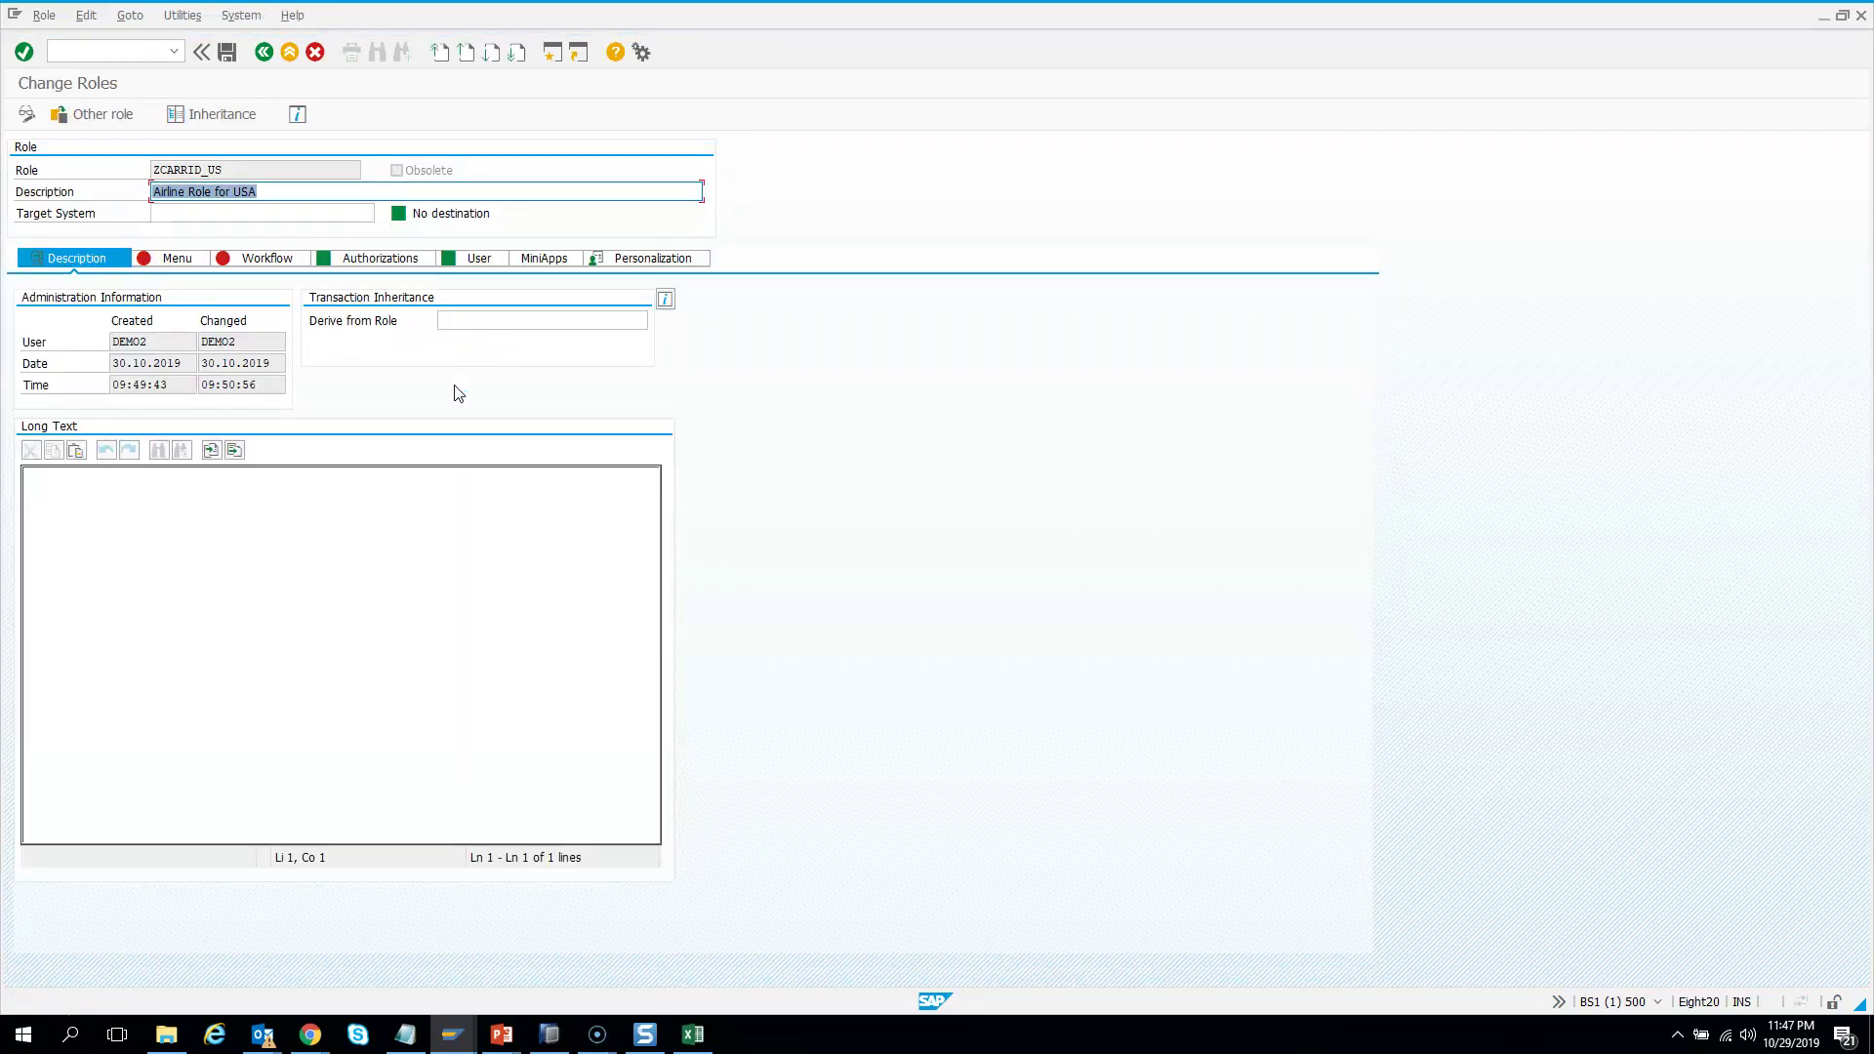
left_click(226, 52)
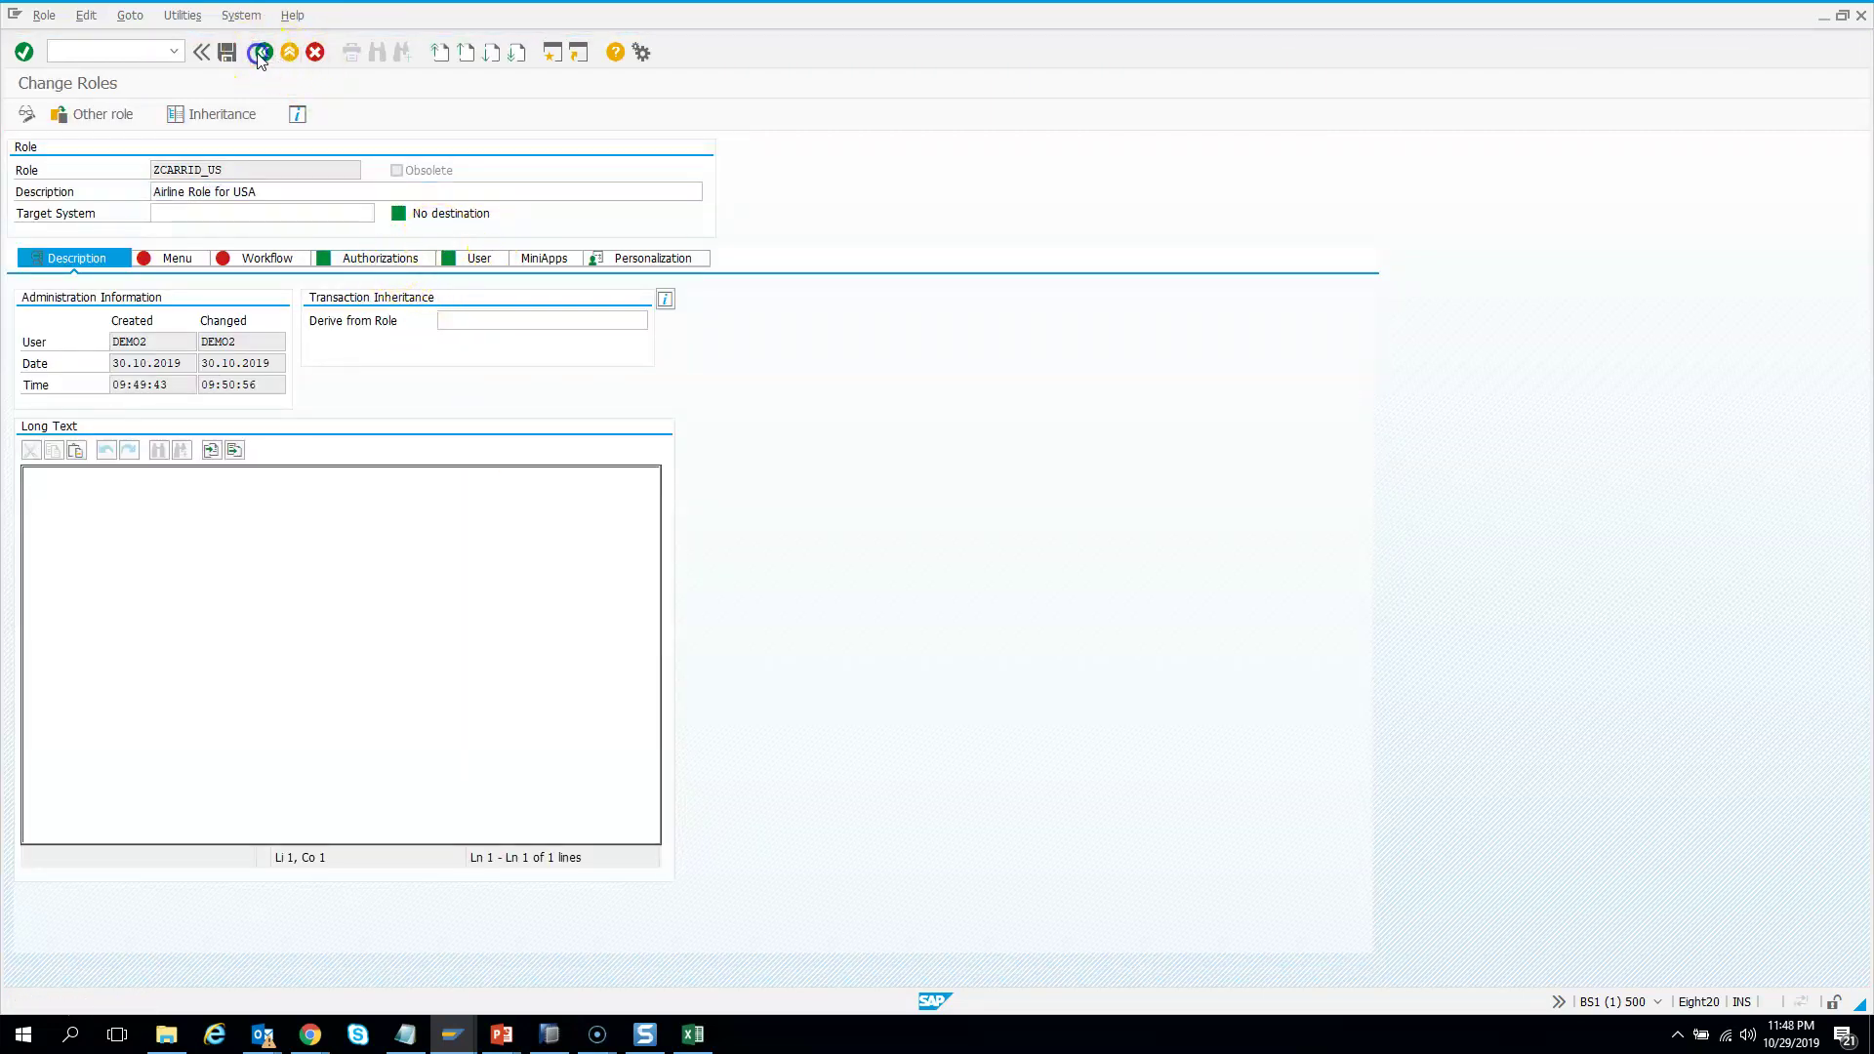
key("alt+Tab")
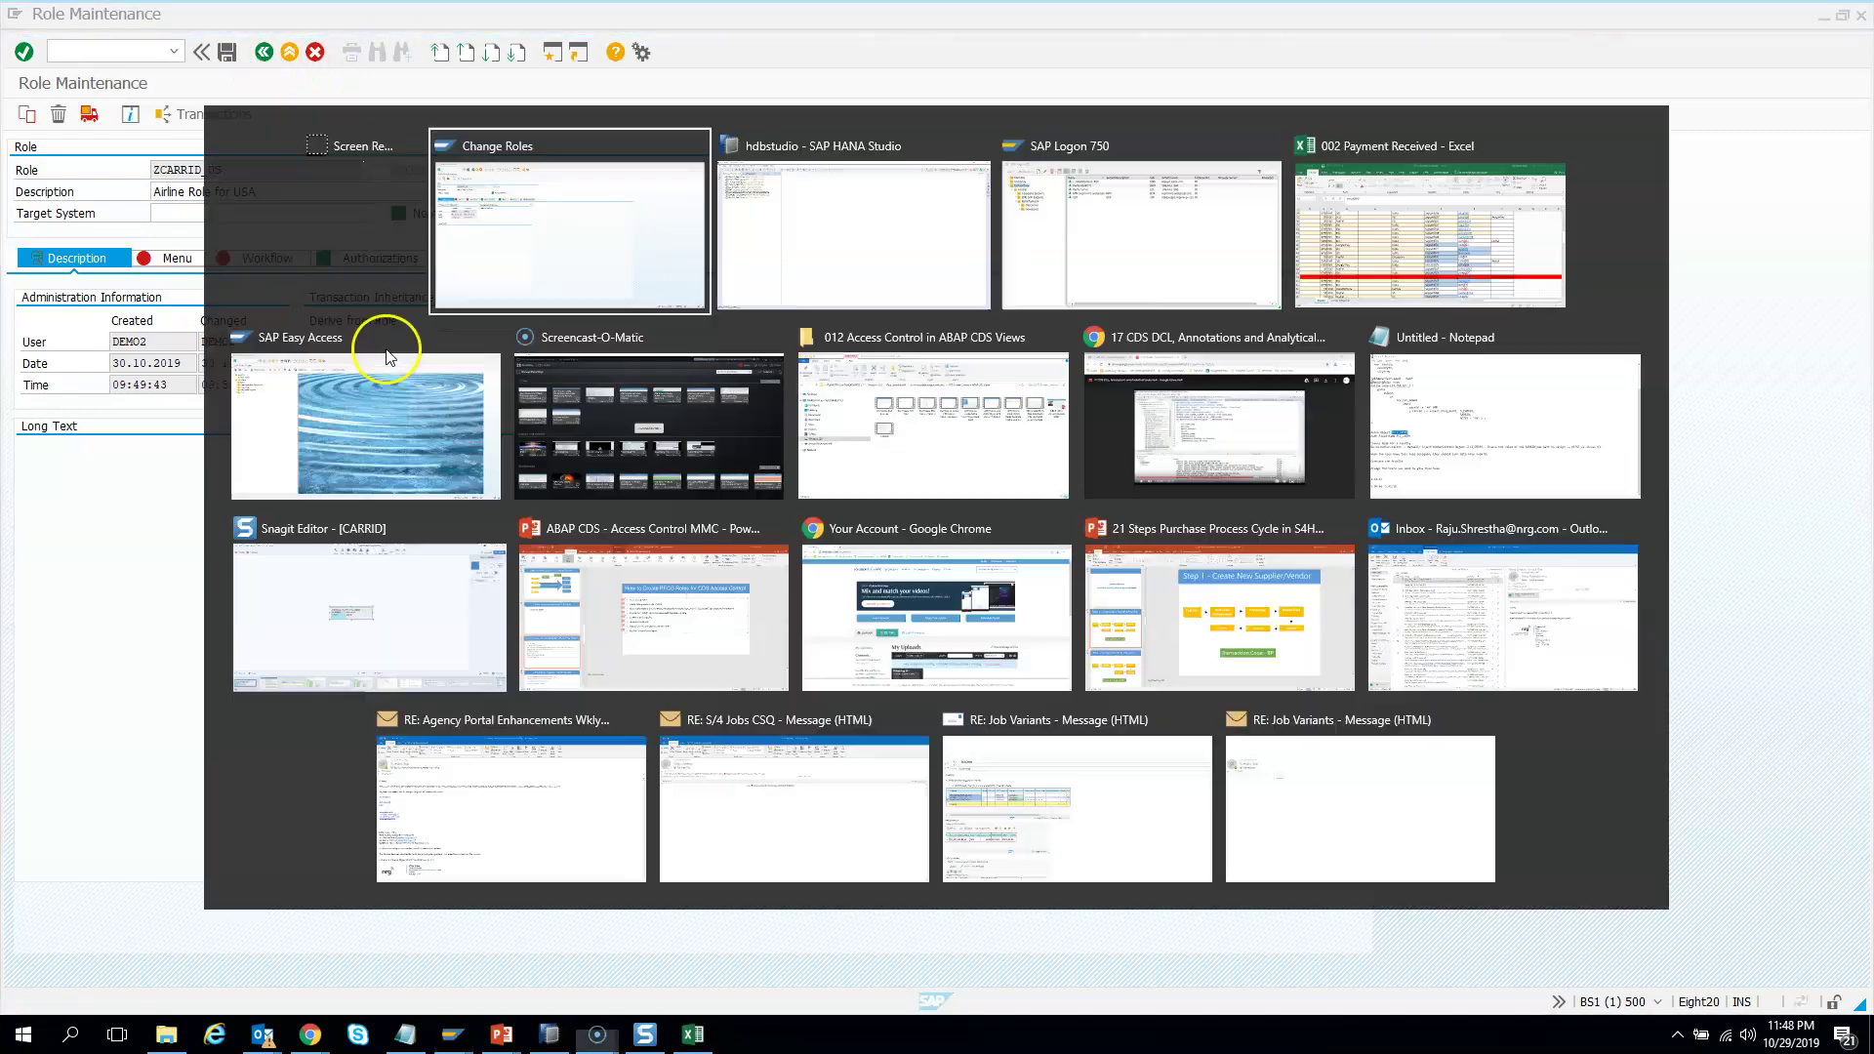
Add package ZSY_DAY6 to the new project's Favorite Packages in HANA Studio
key("alt+Tab")
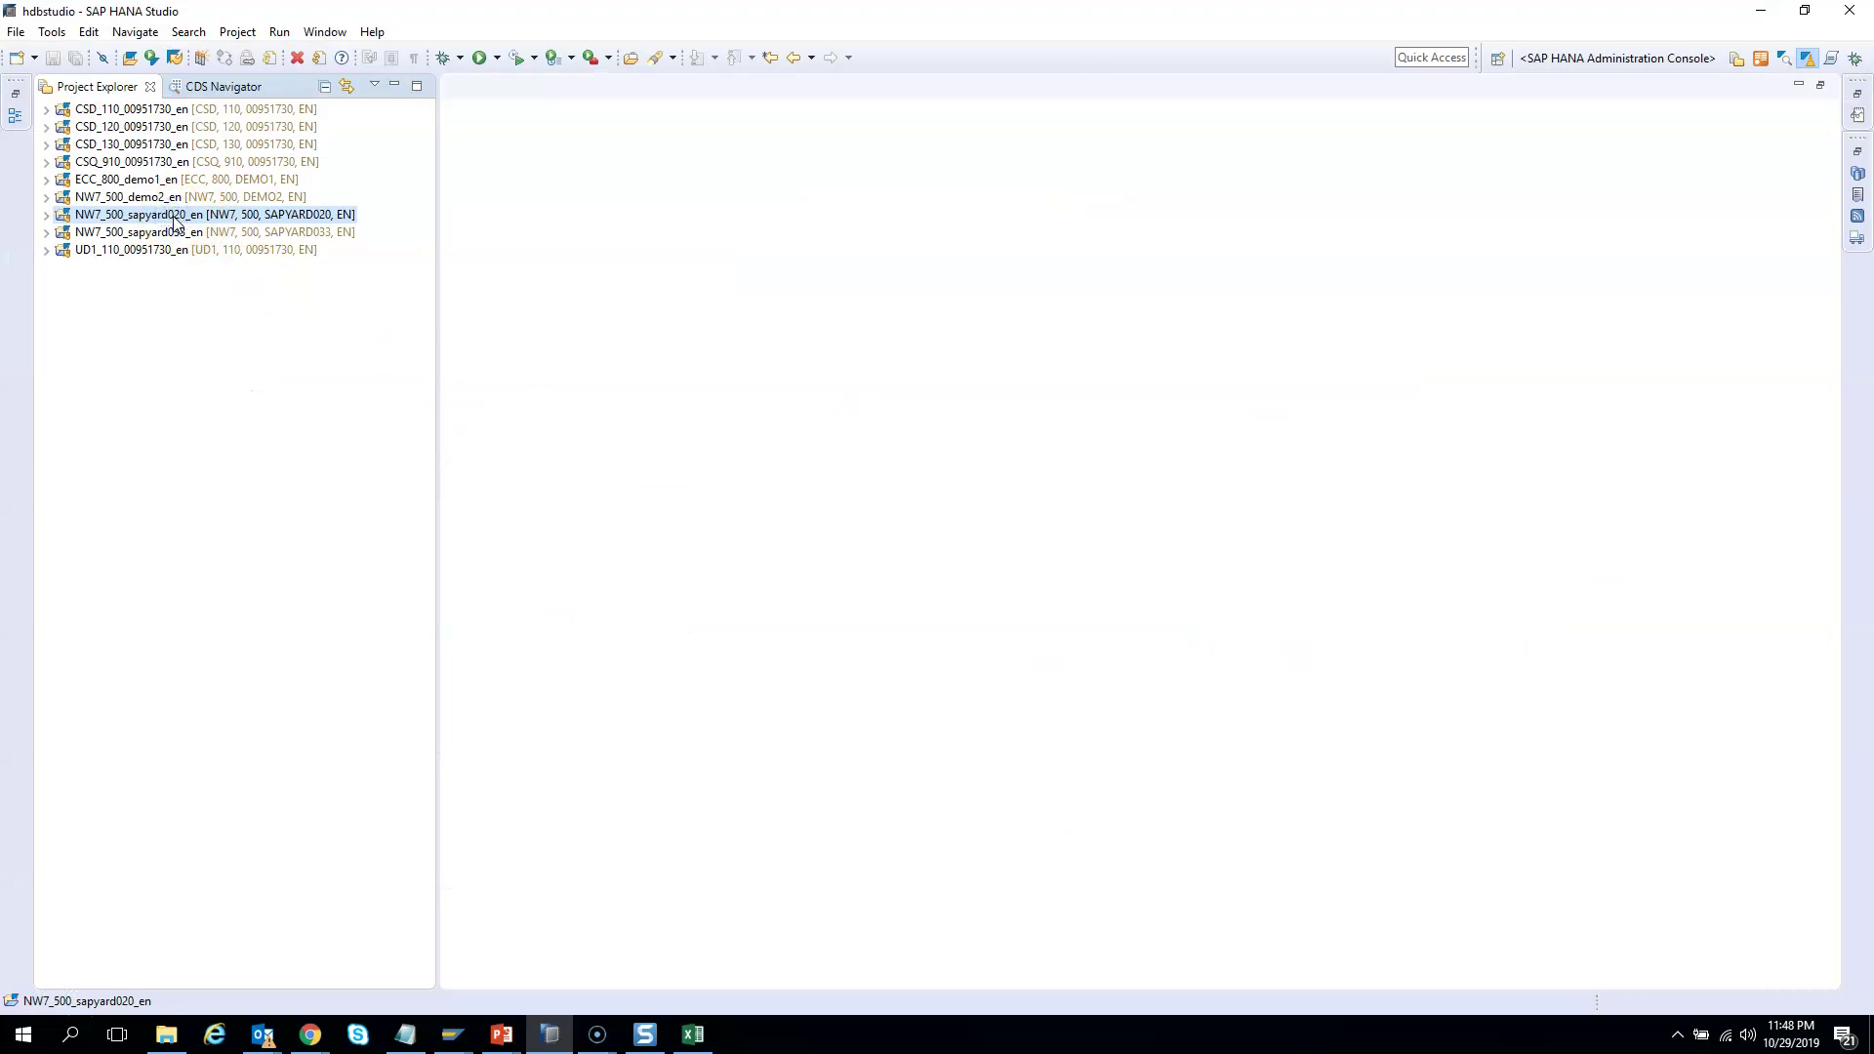
left_click(41, 215)
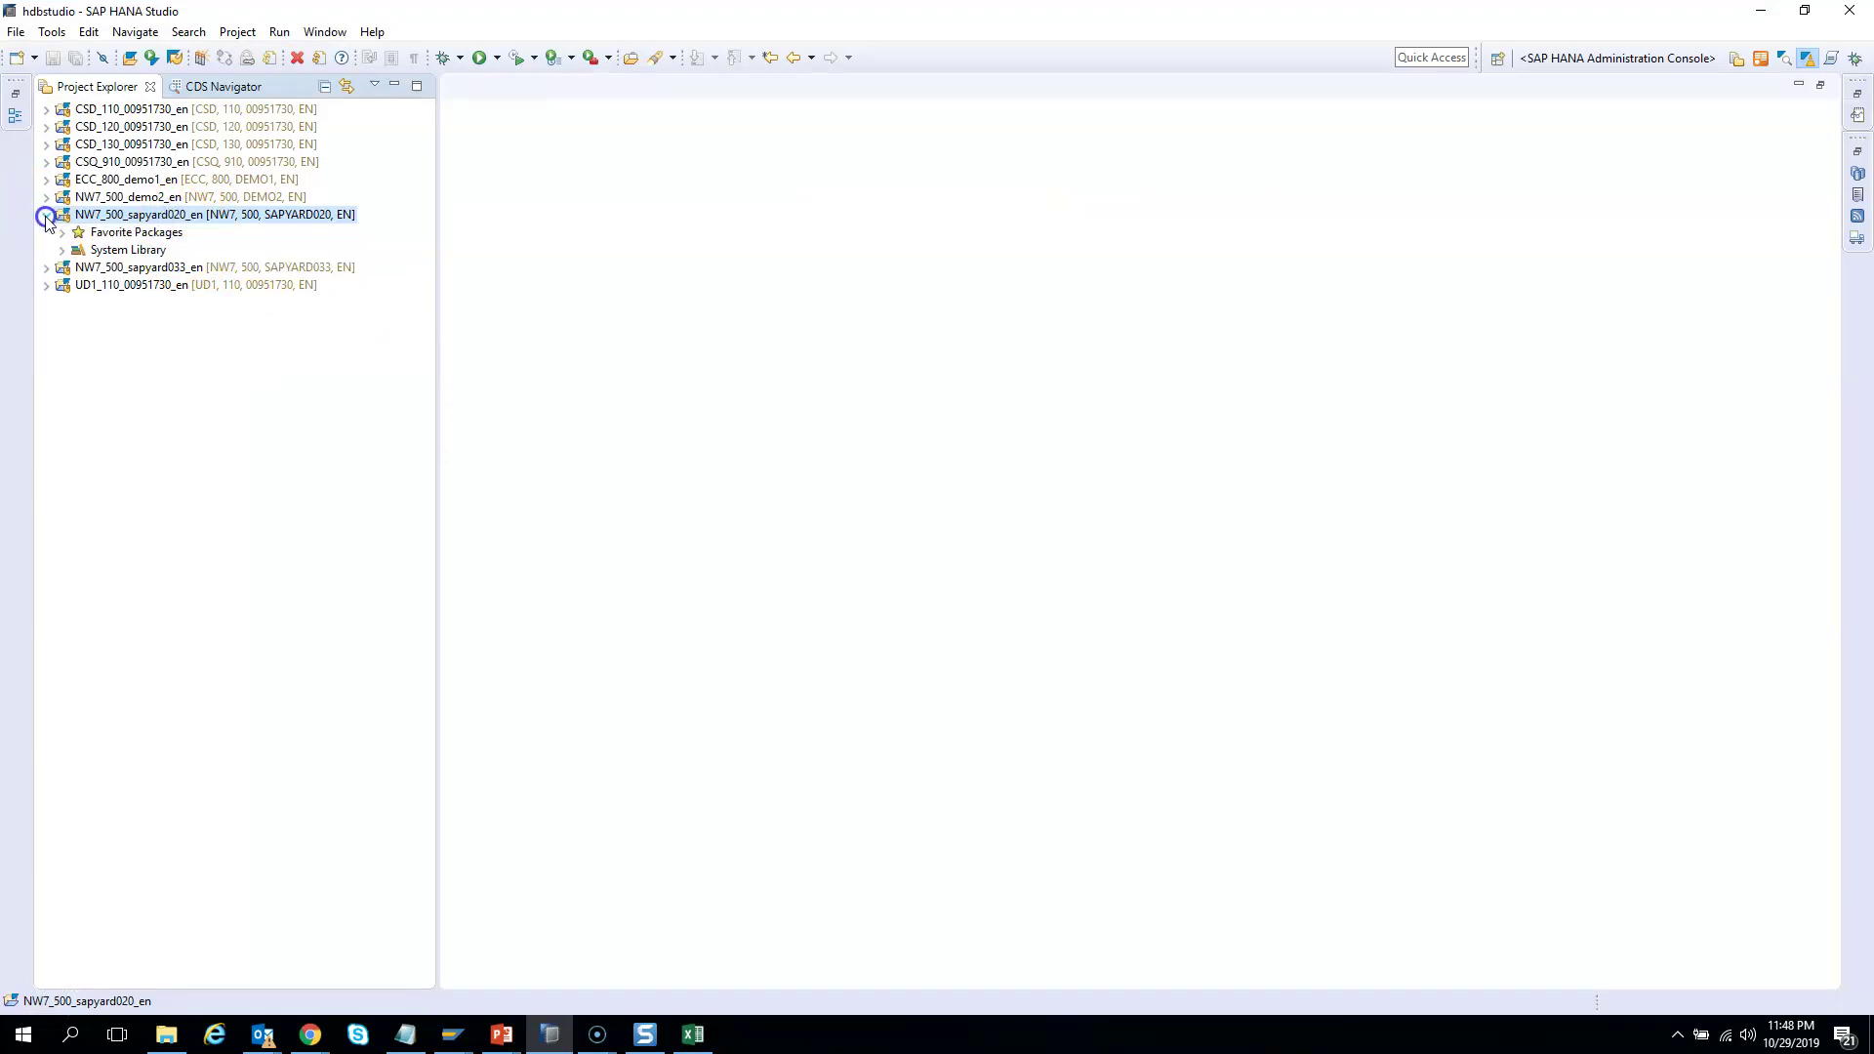
left_click(62, 233)
left_click(138, 234)
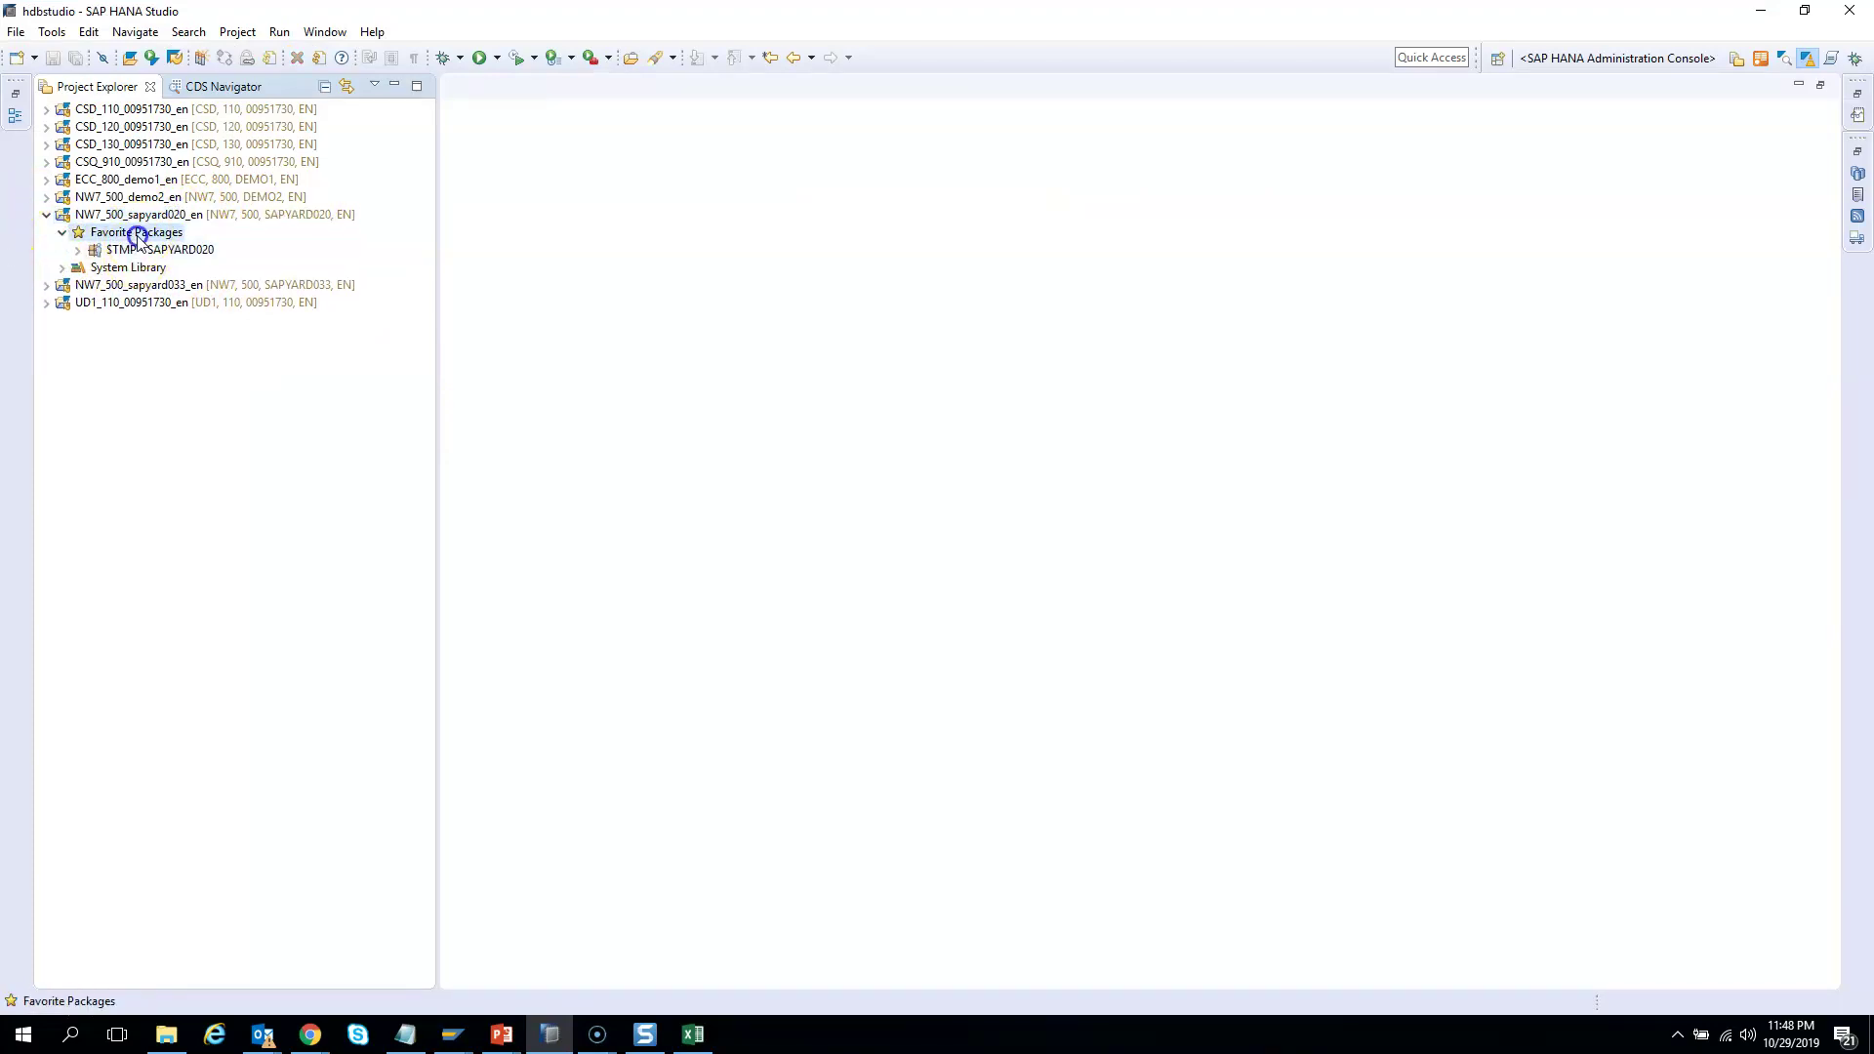
right_click(138, 238)
left_click(226, 305)
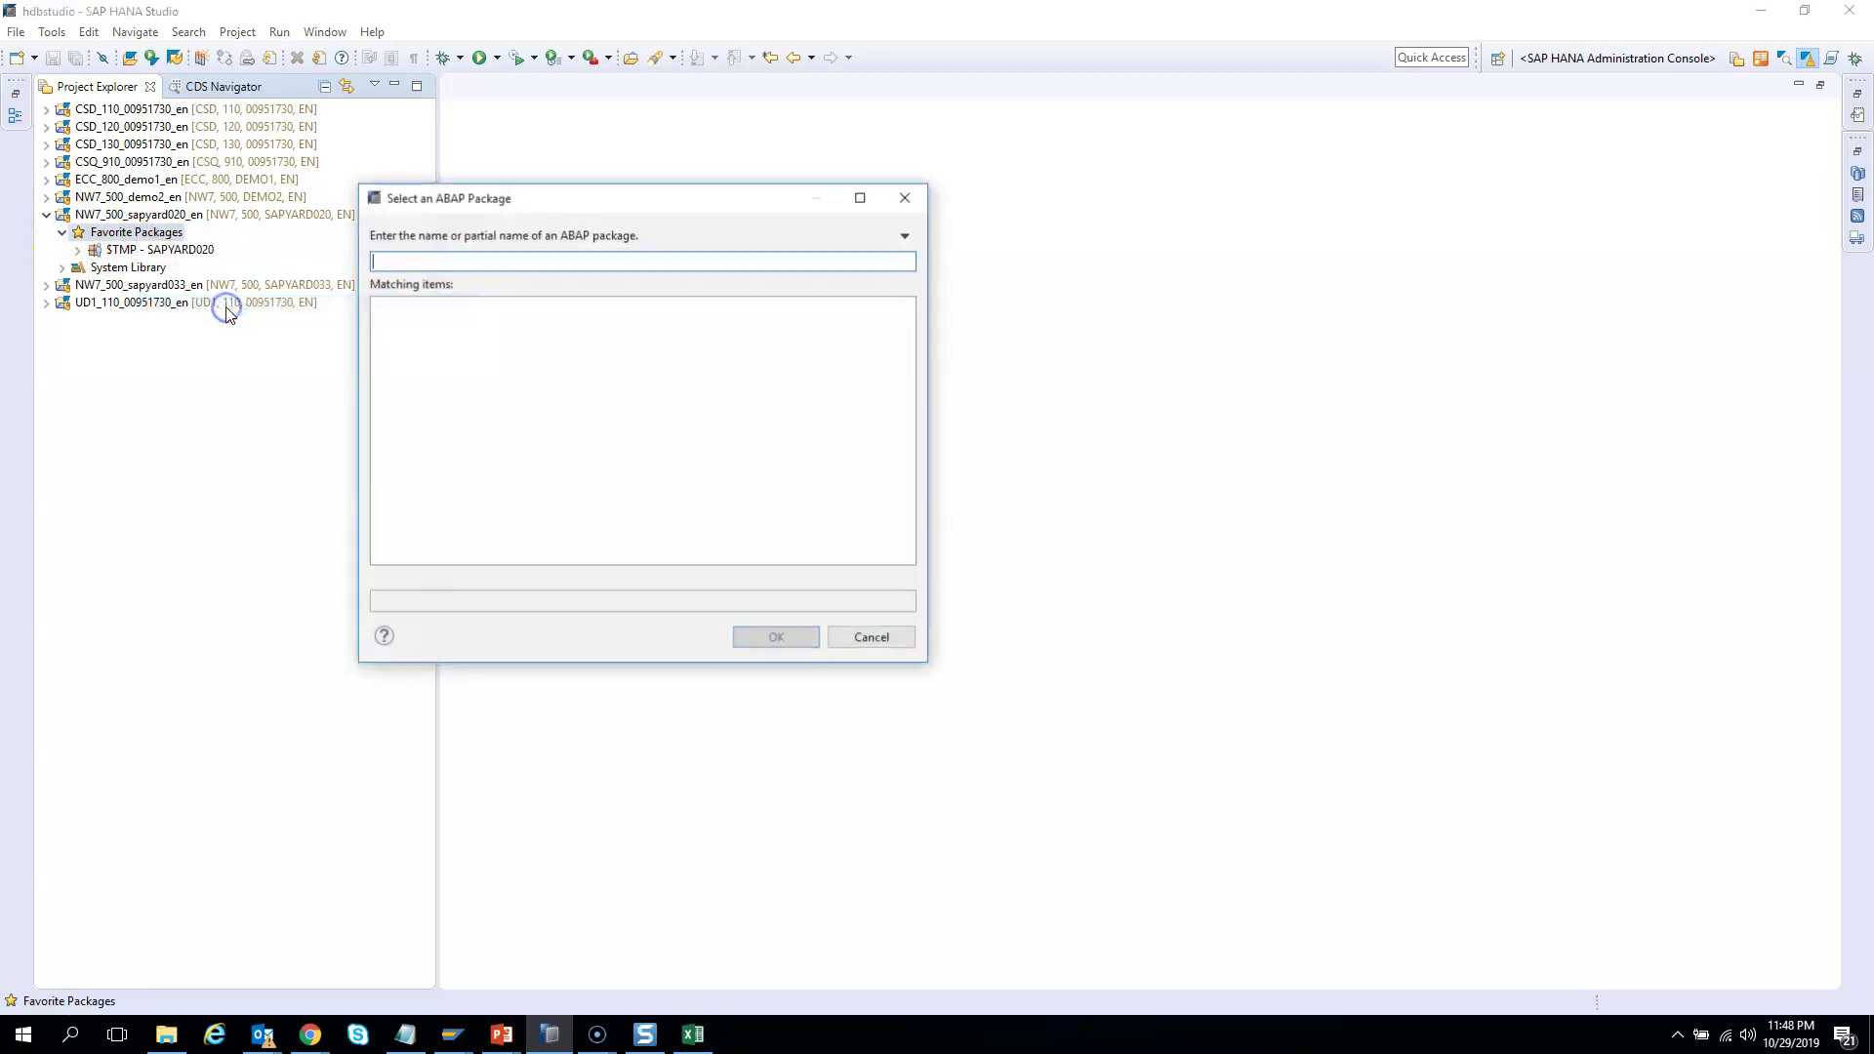
type("zxy")
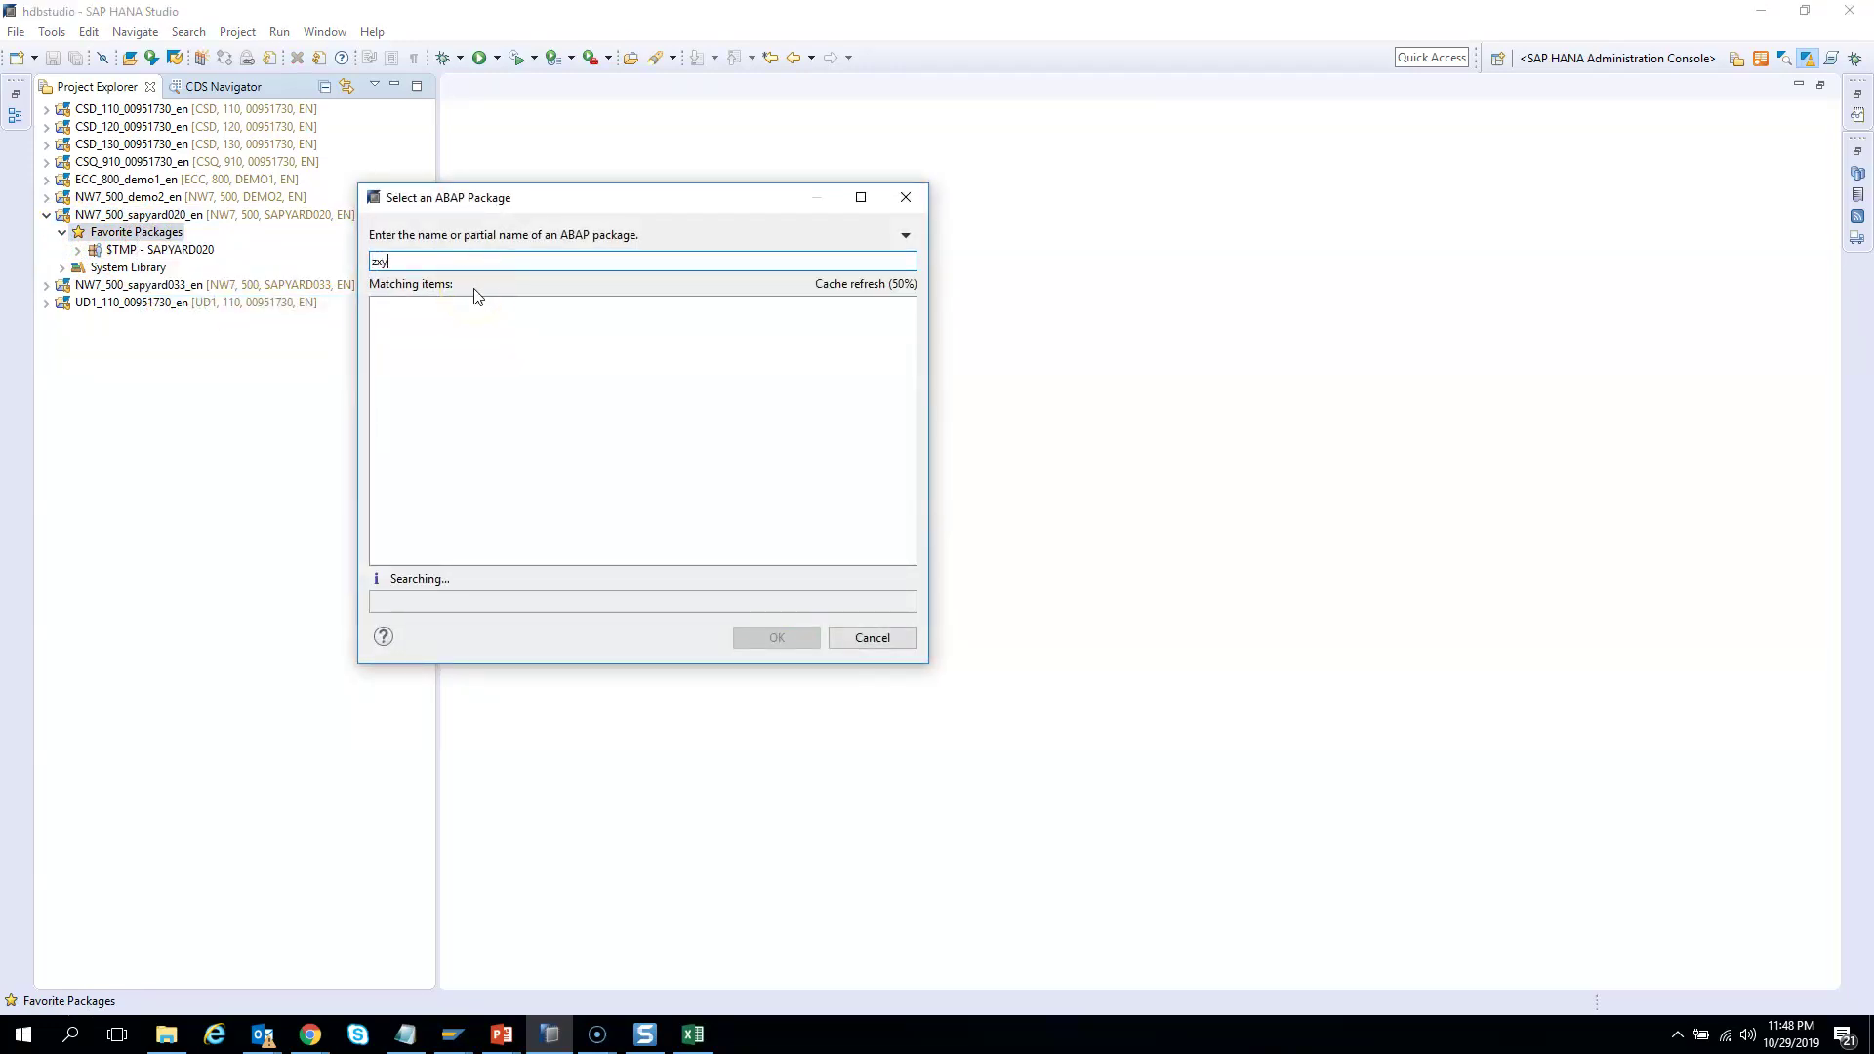
key("BackSpace")
double_click(431, 420)
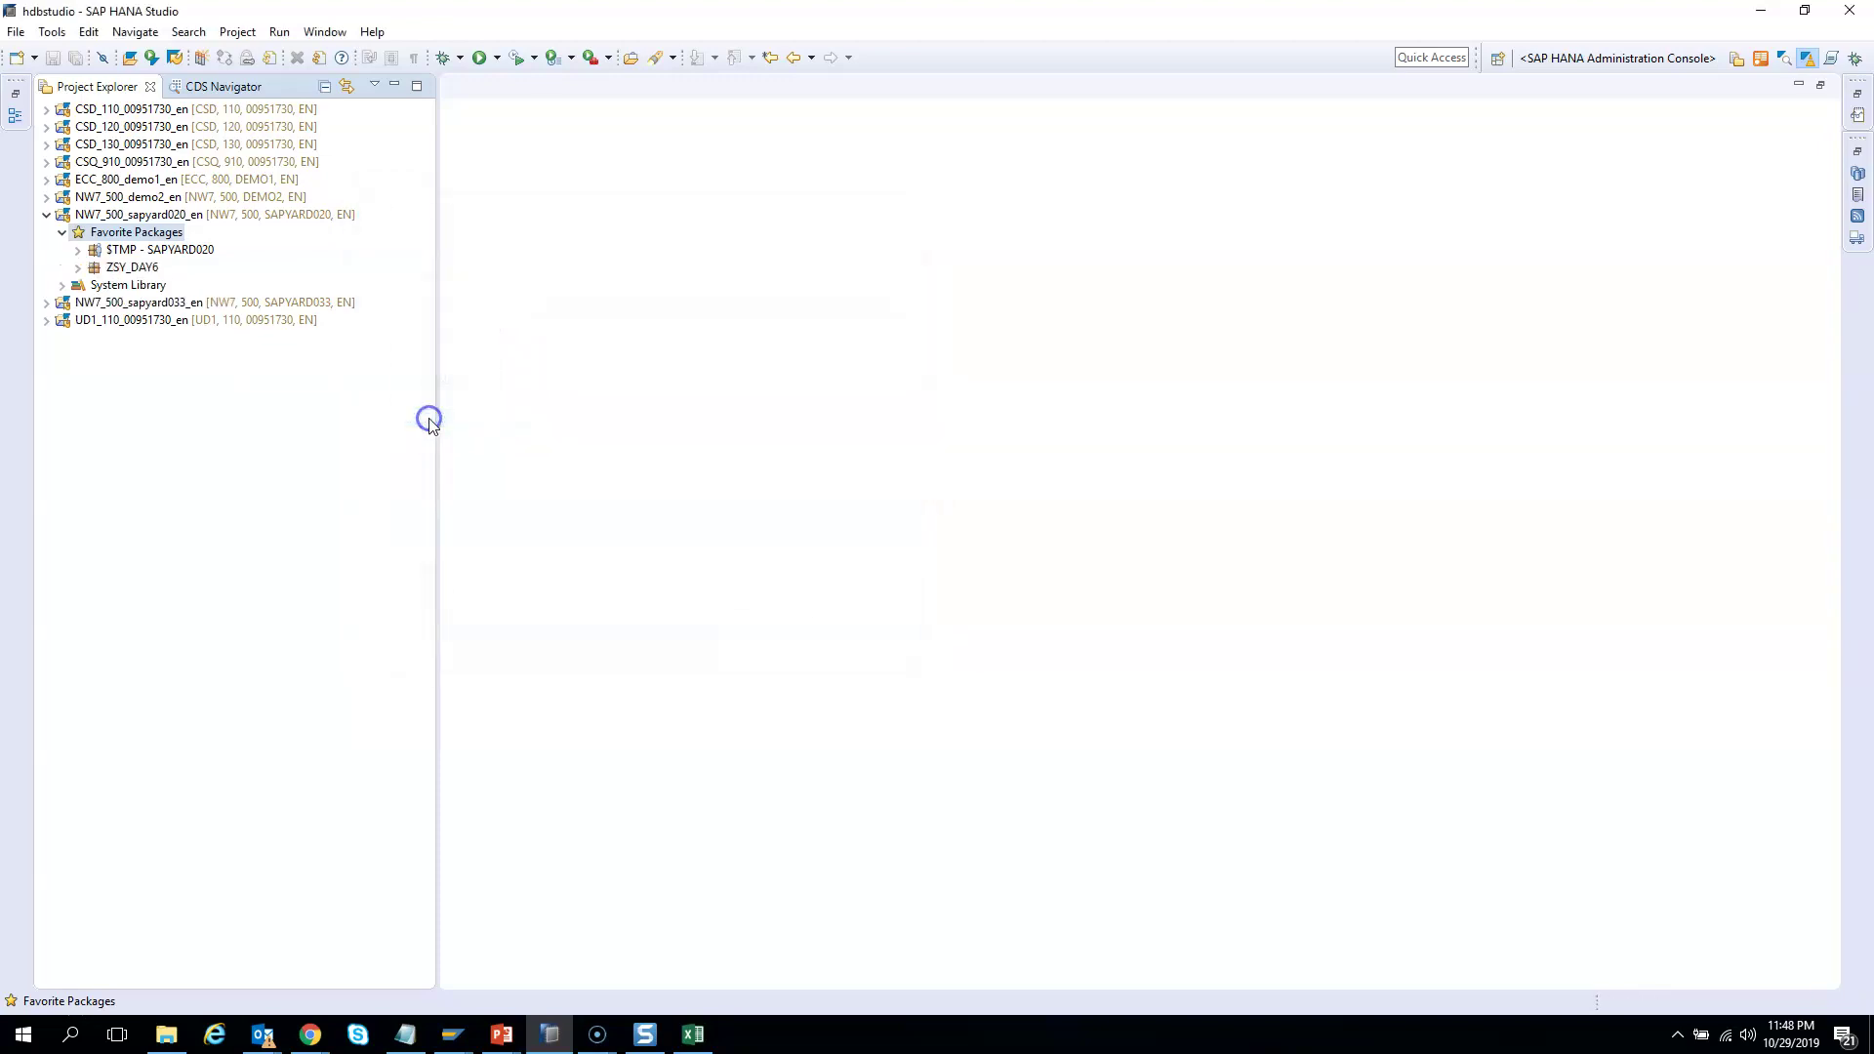
Open the ZB_FLIGHT_SCH data definition from ZSY_DAY6's Core Data Services folder
left_click(78, 267)
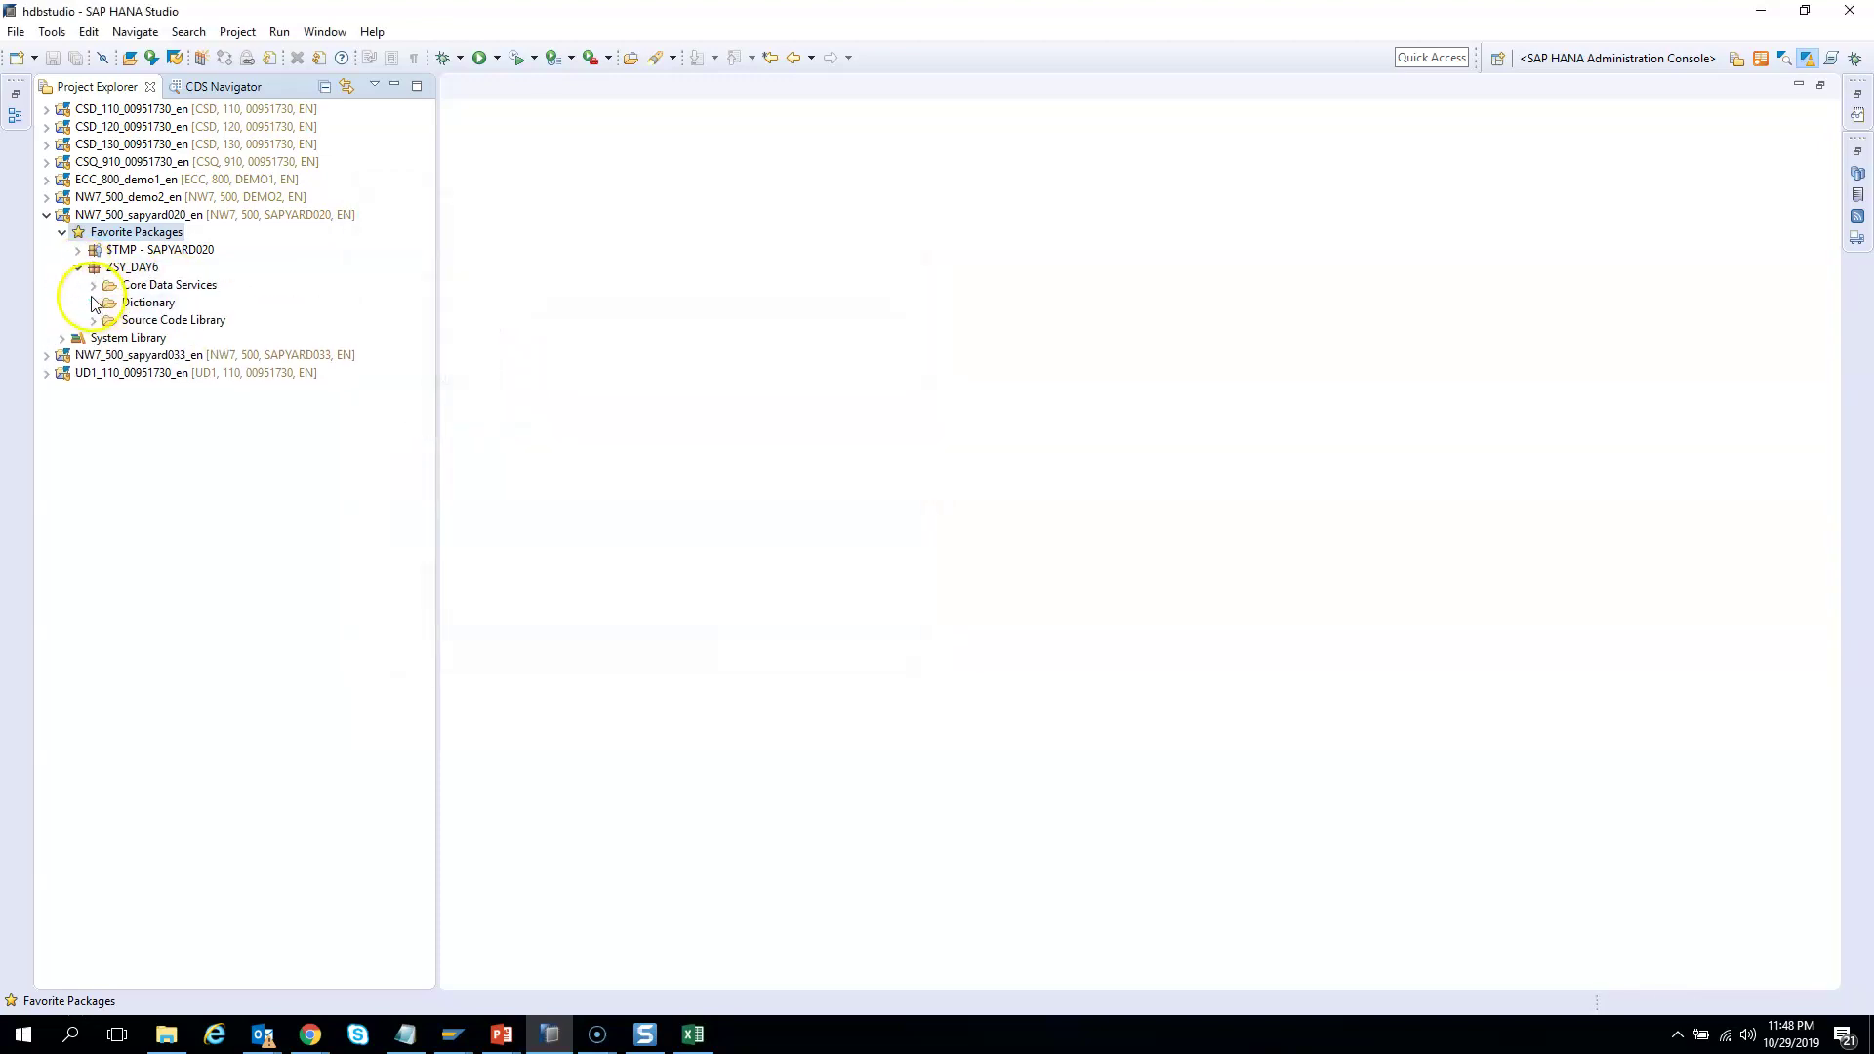
left_click(94, 285)
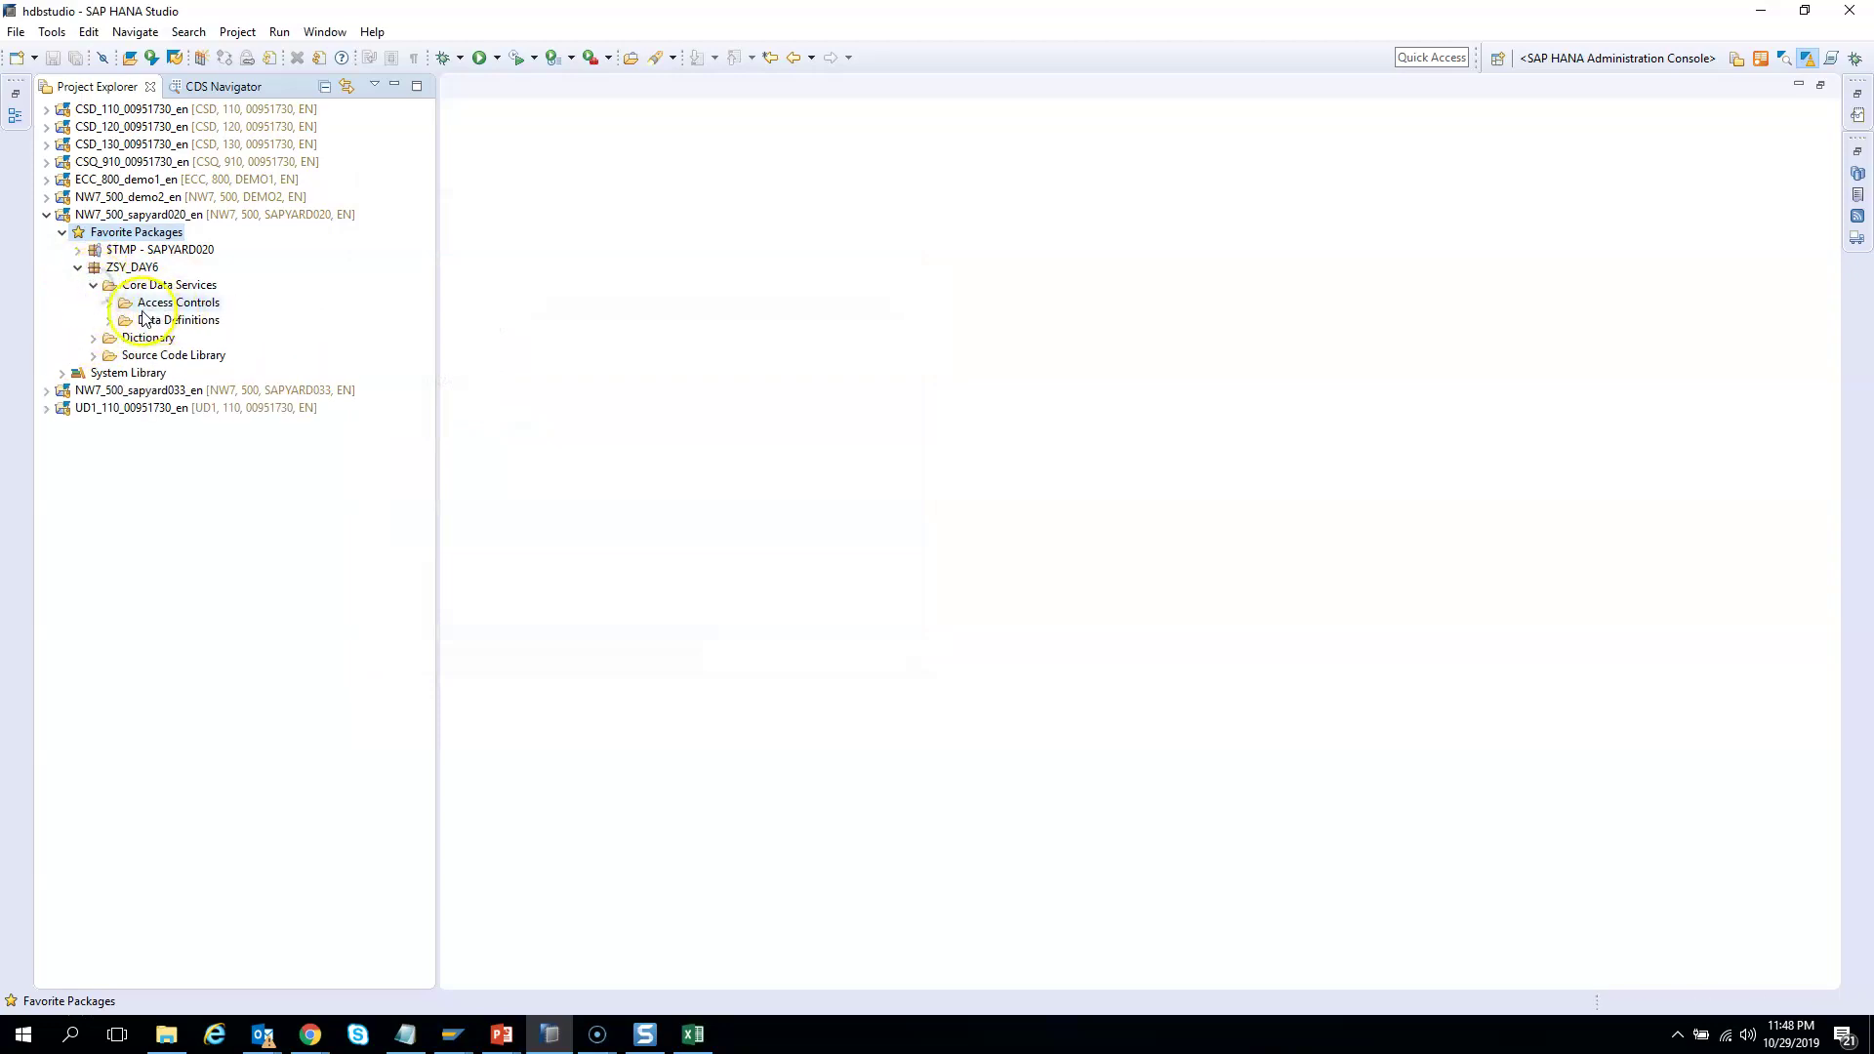
left_click(109, 320)
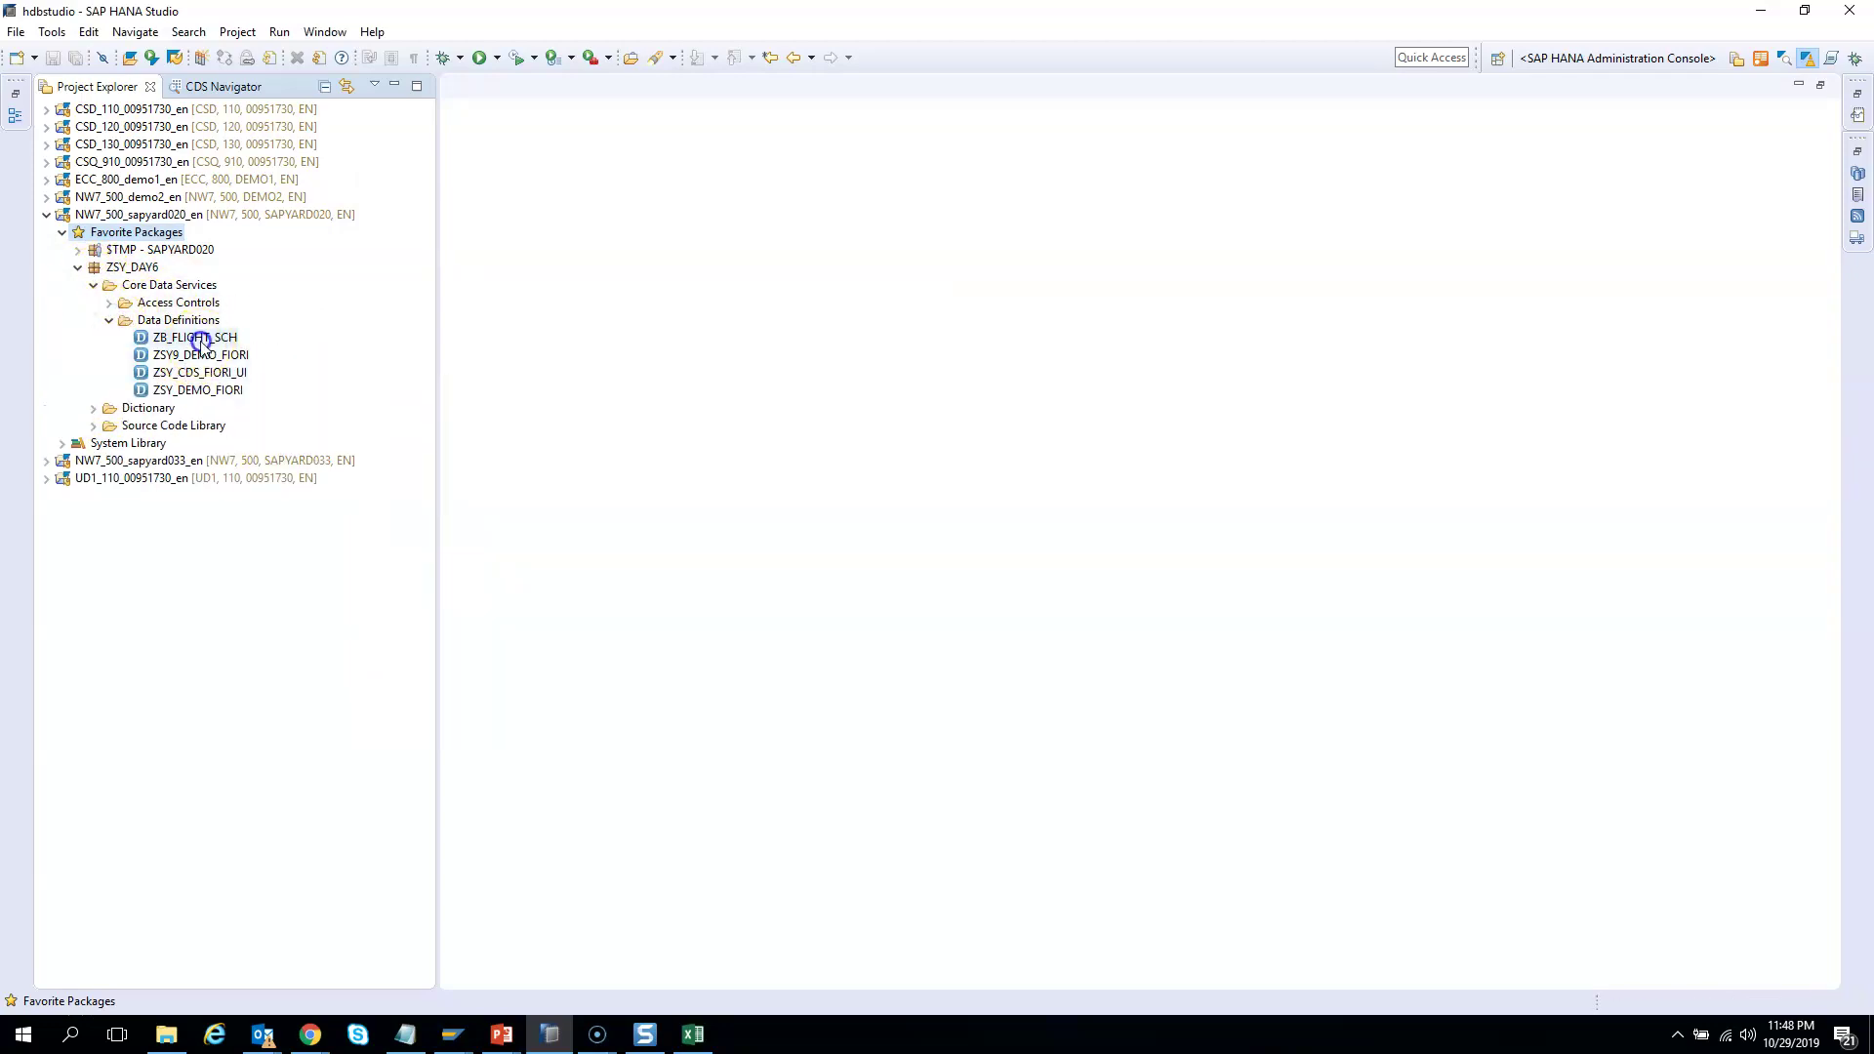
left_click(199, 338)
double_click(199, 338)
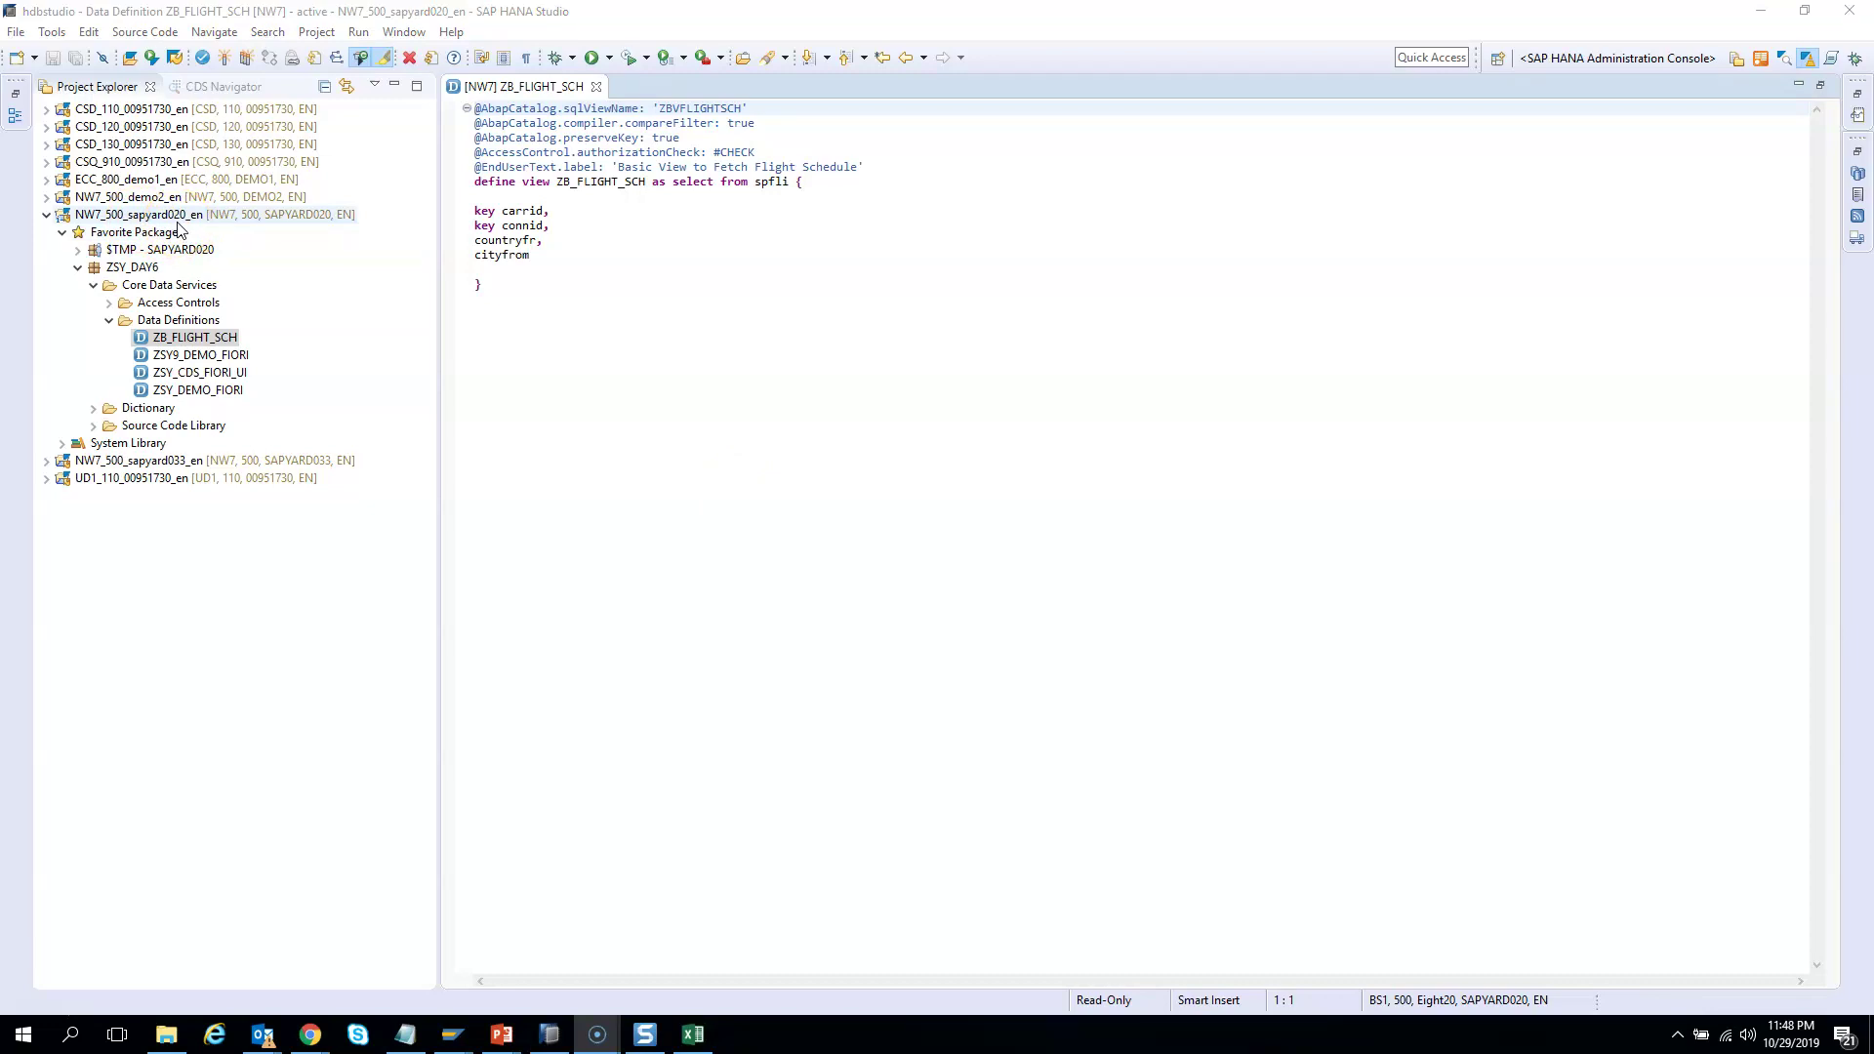
Open role ZCARRID_US's authorization data in change mode, acknowledging the profile generator note
mouse_move(450, 1034)
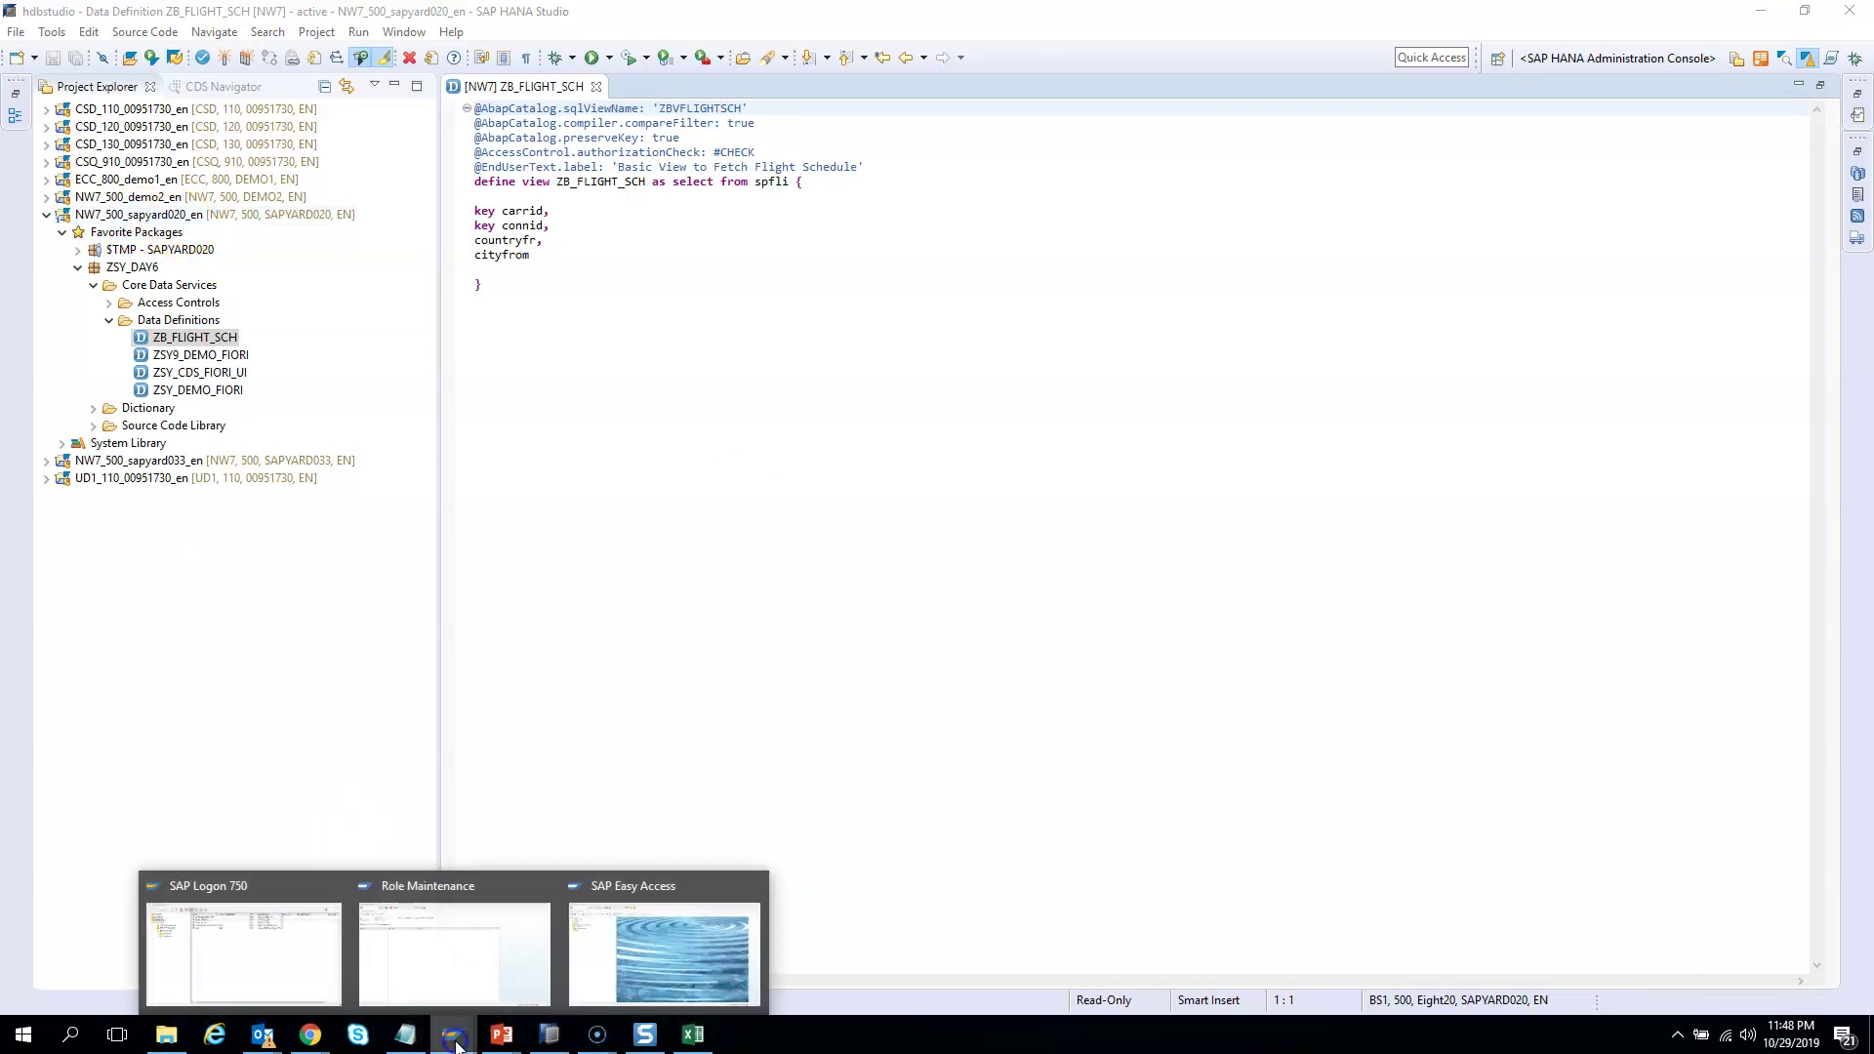
left_click(451, 988)
left_click(381, 151)
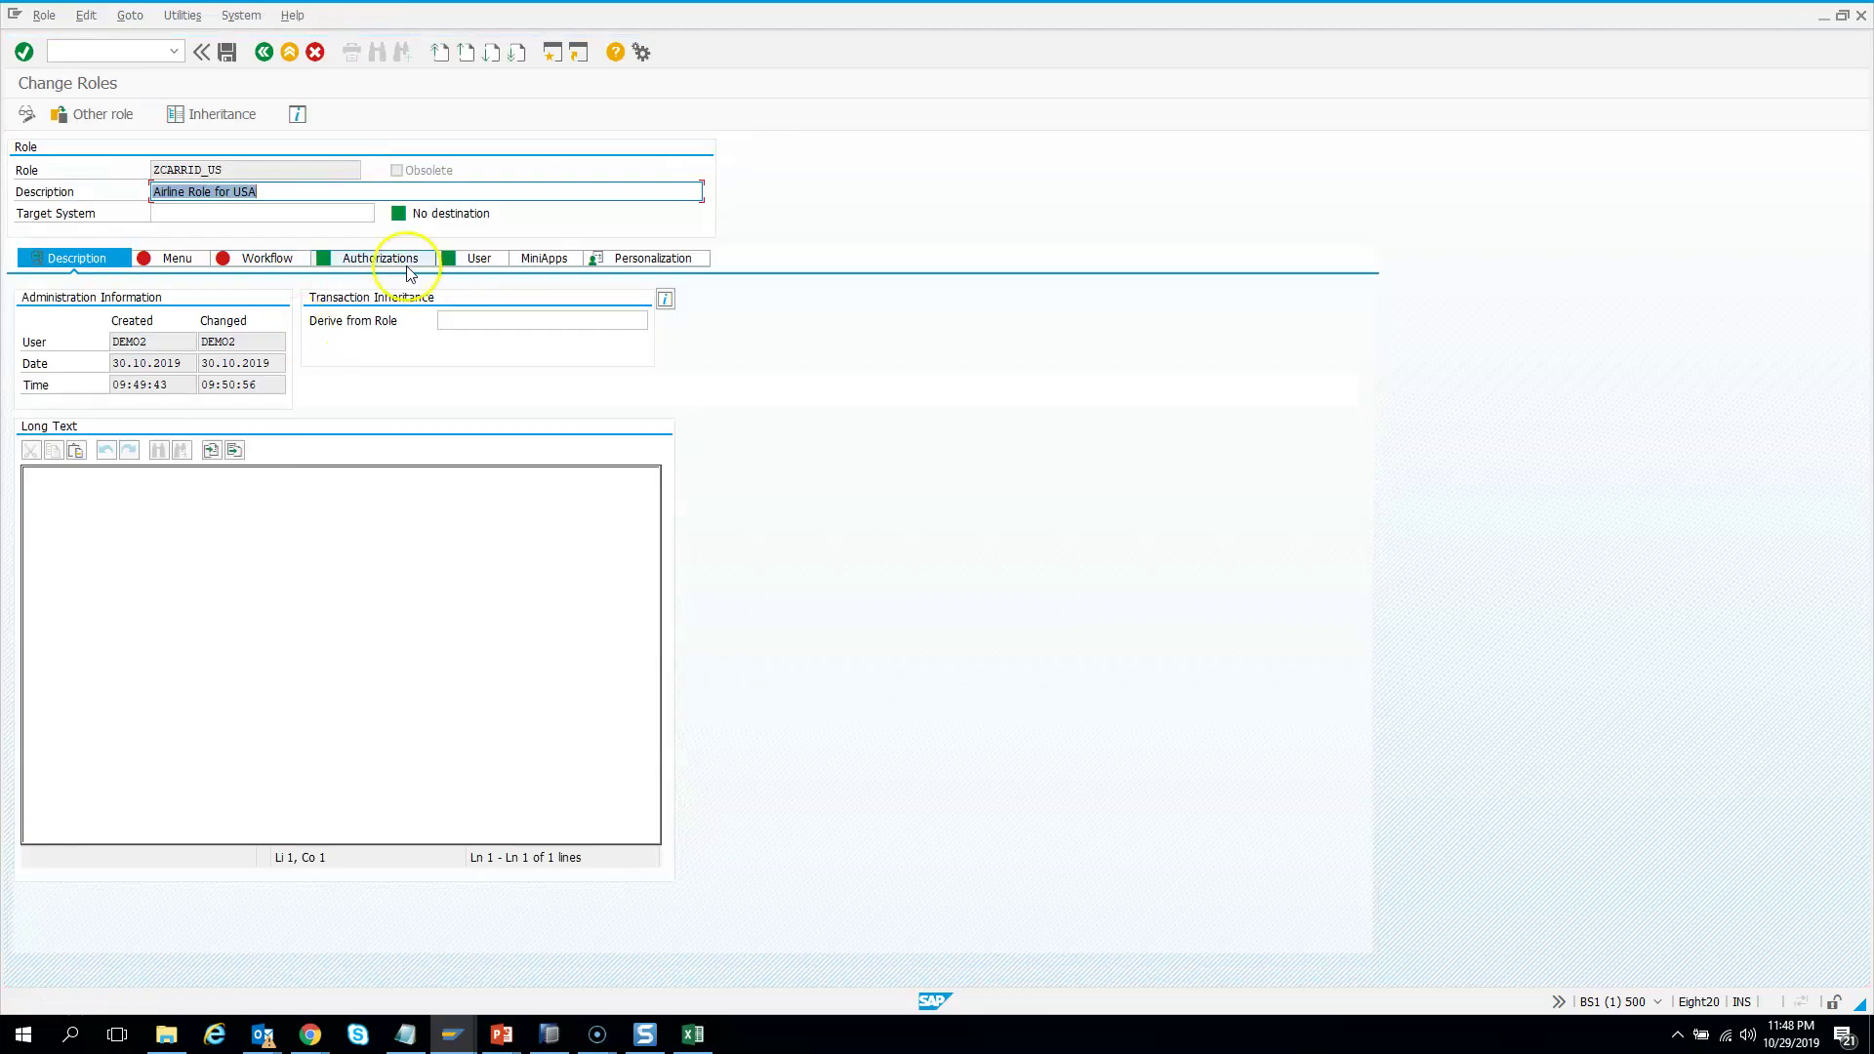
left_click(398, 263)
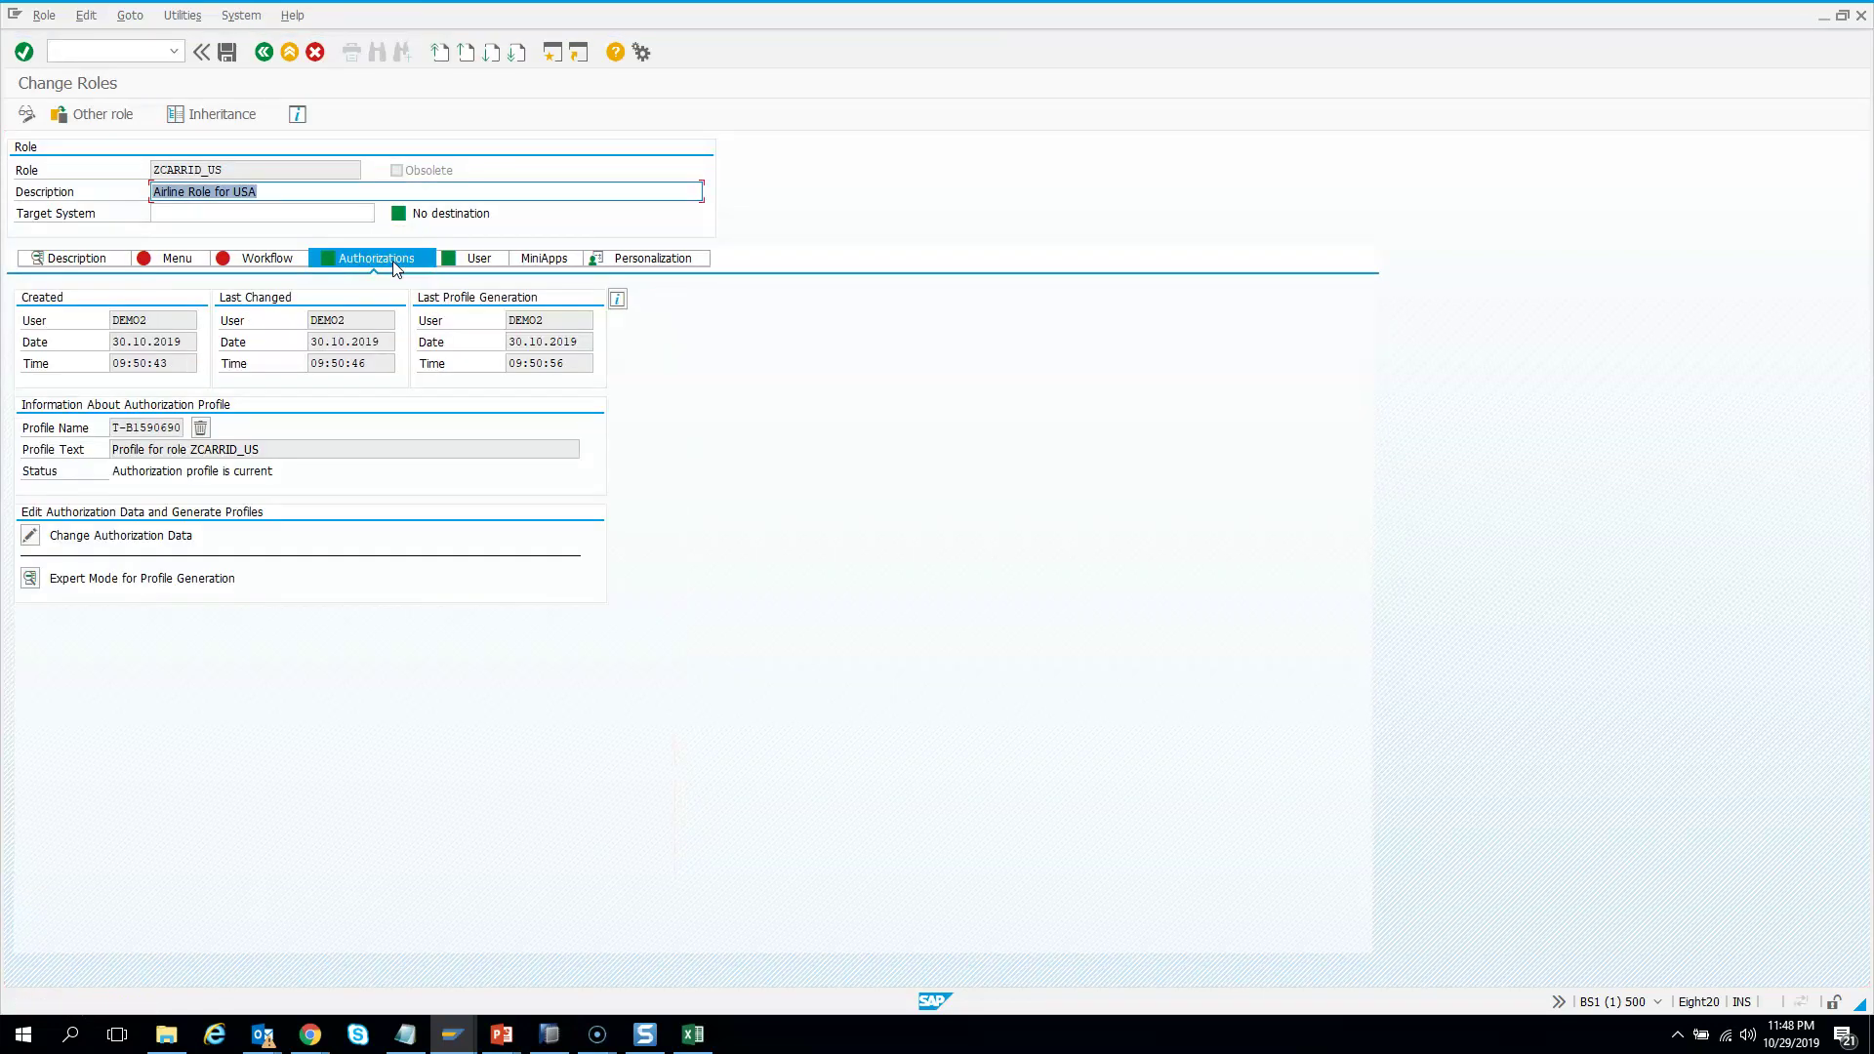
left_click(30, 537)
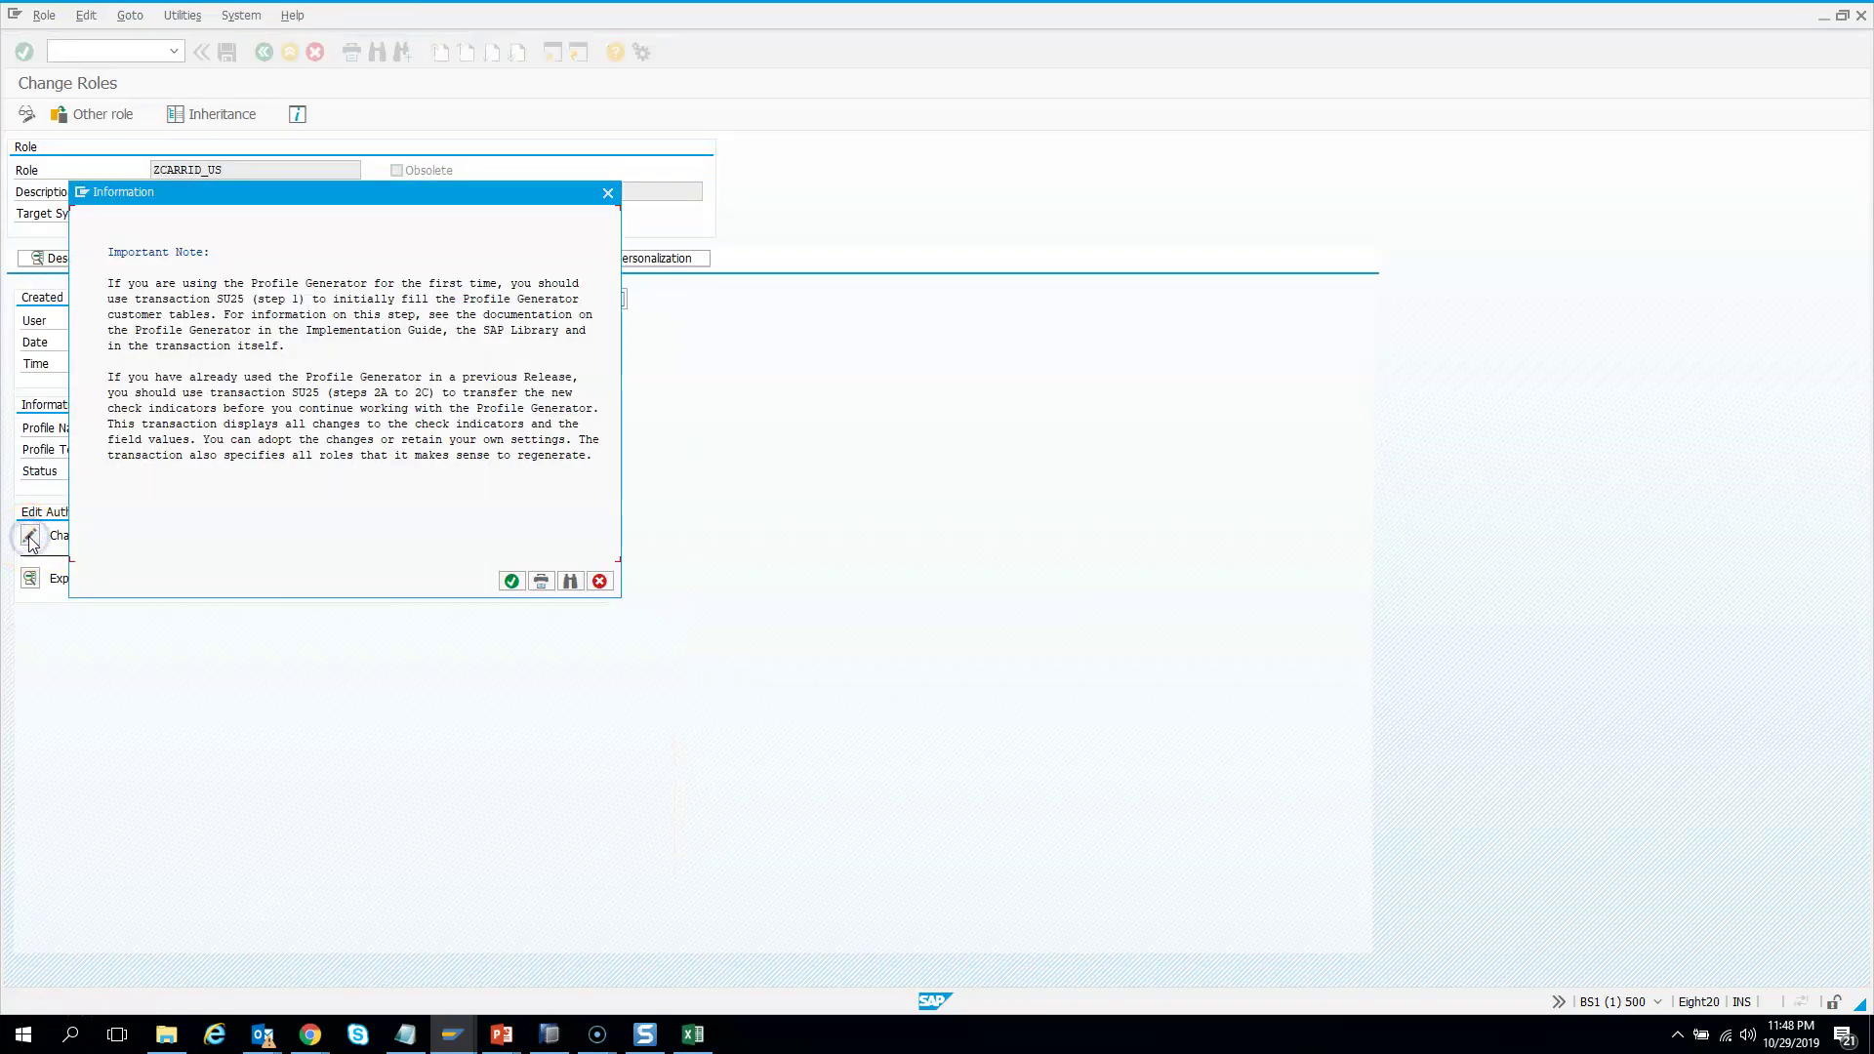
left_click(512, 580)
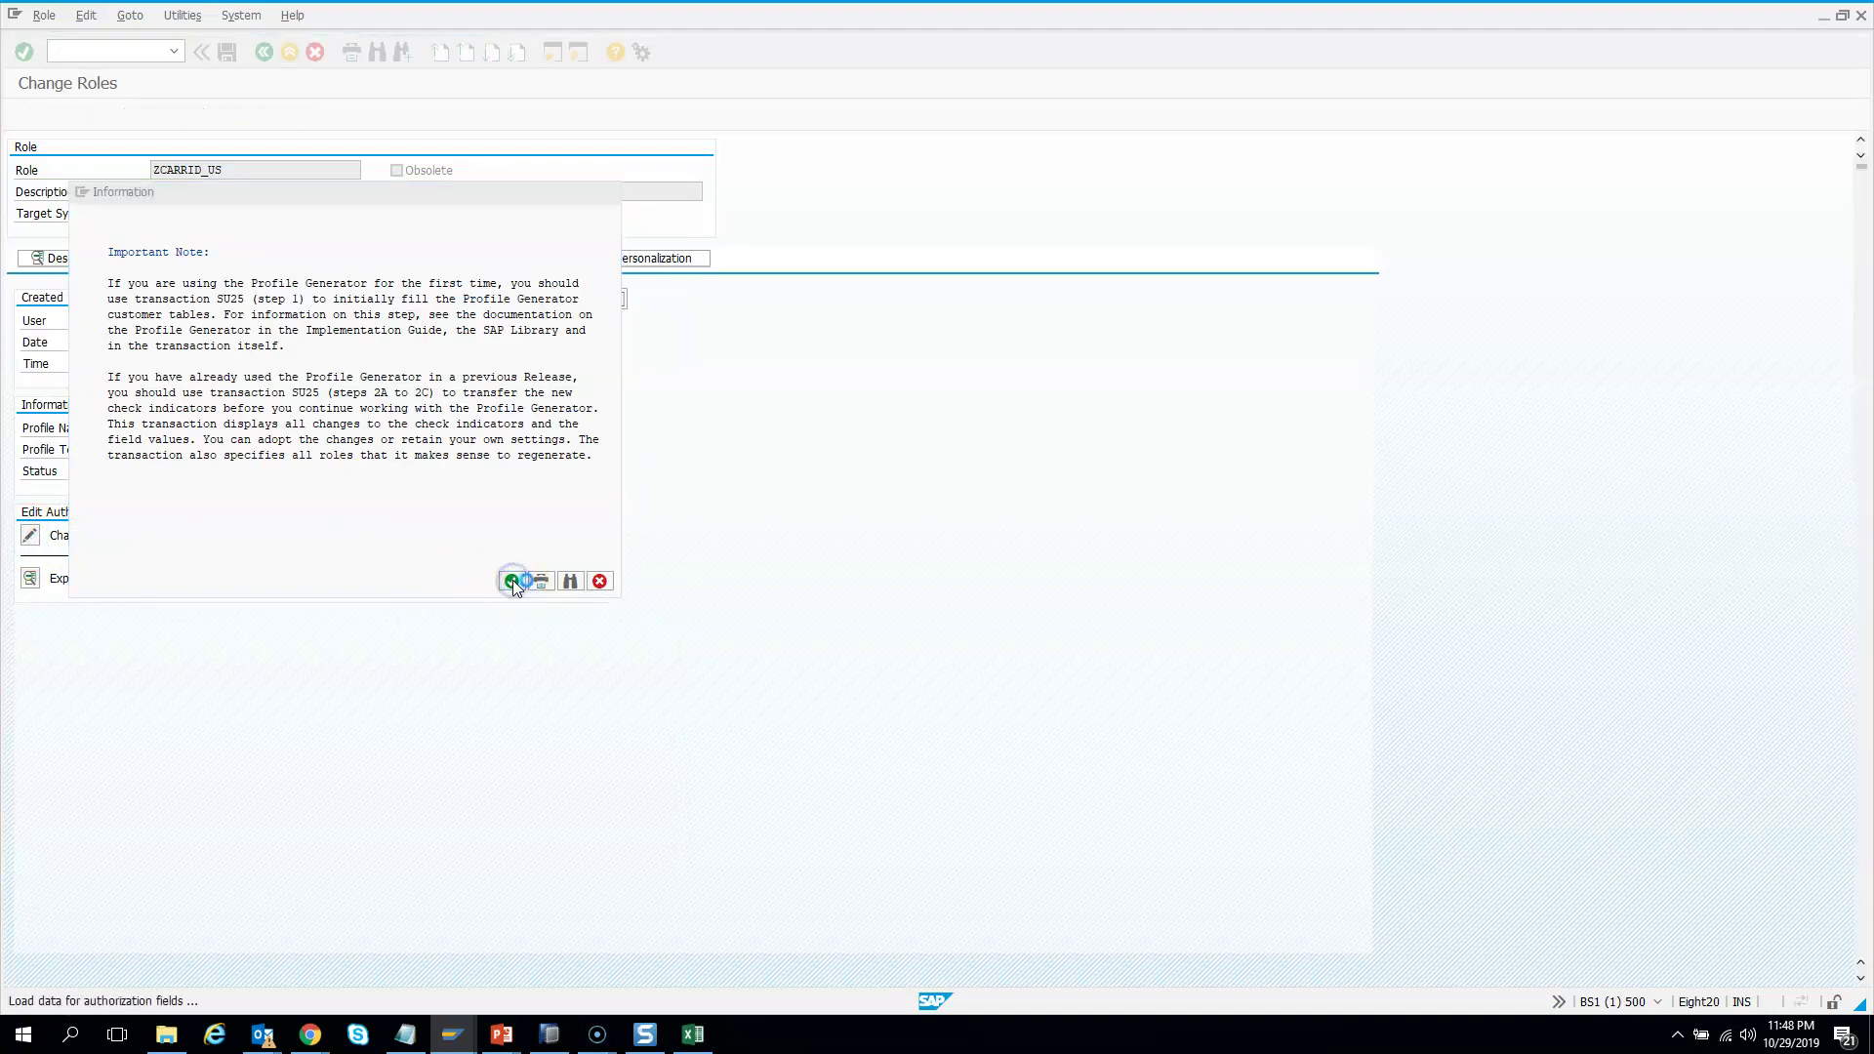
Expand the nodes to show Display access for airline AA, then return to ZB_FLIGHT_SCH
left_click(48, 209)
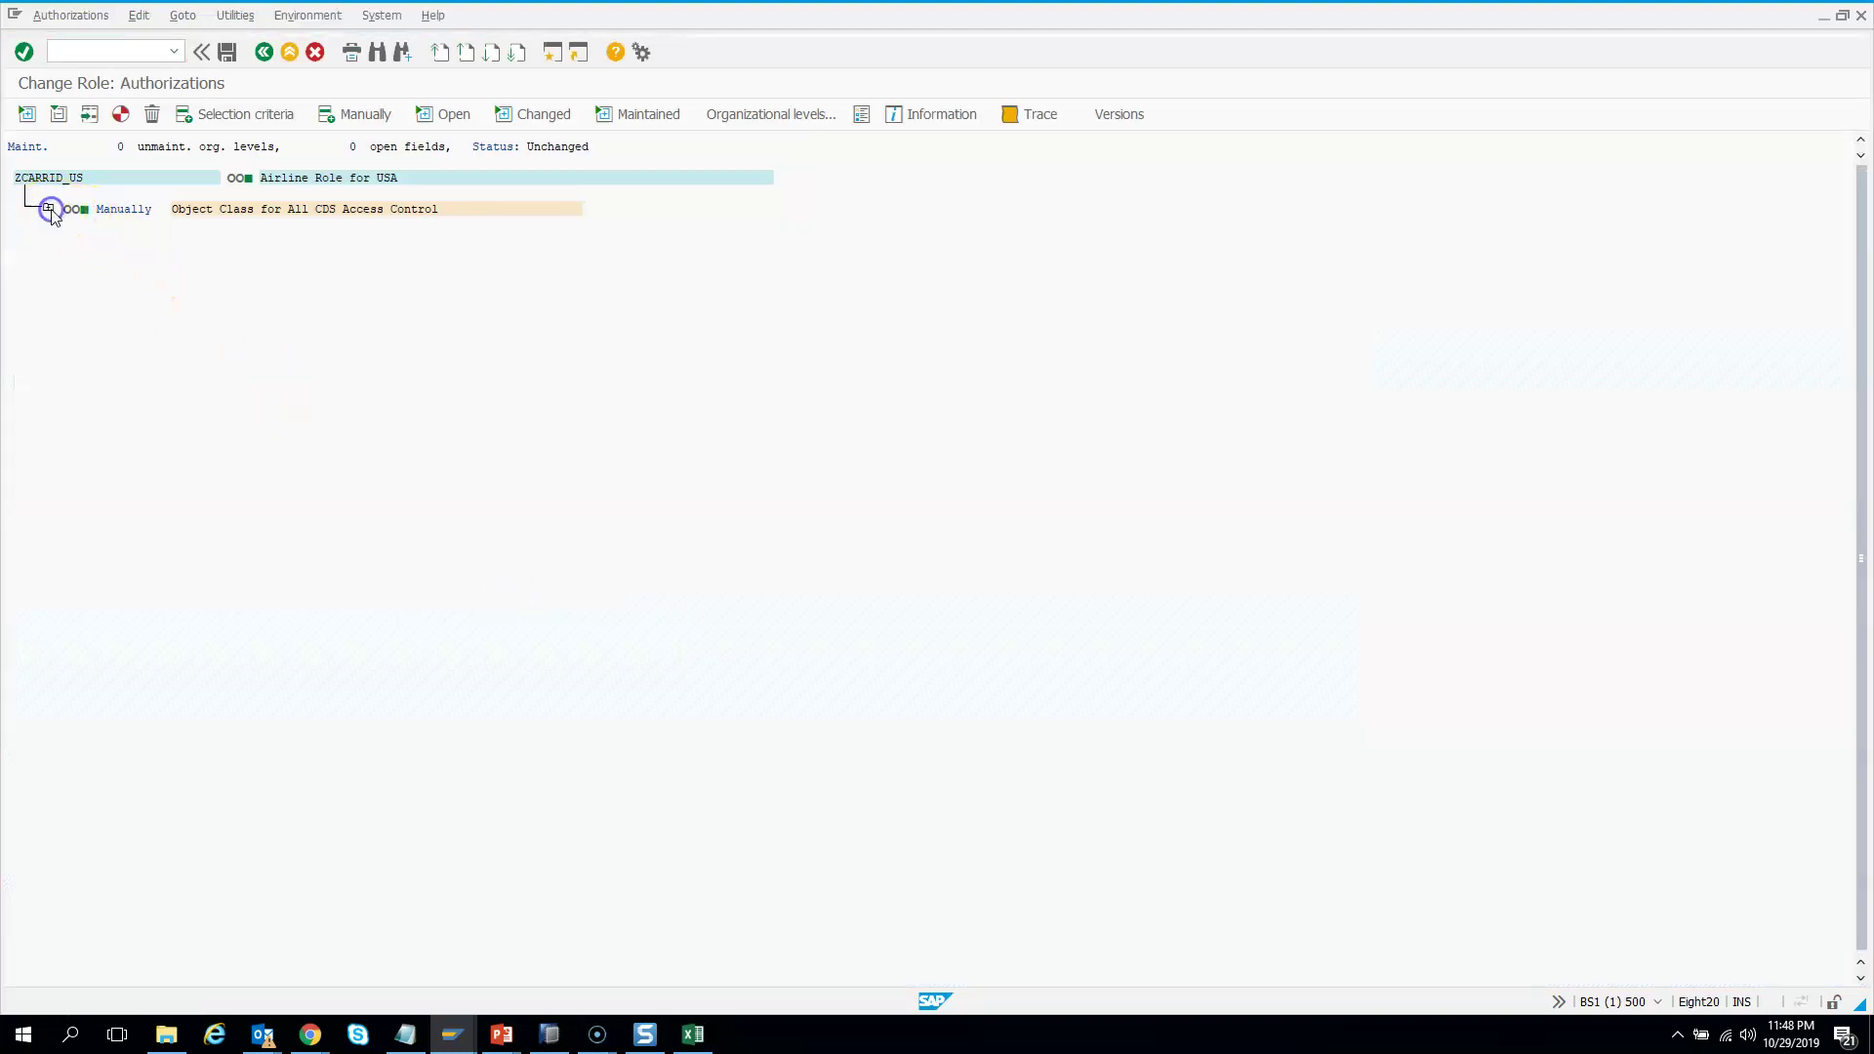
left_click(77, 239)
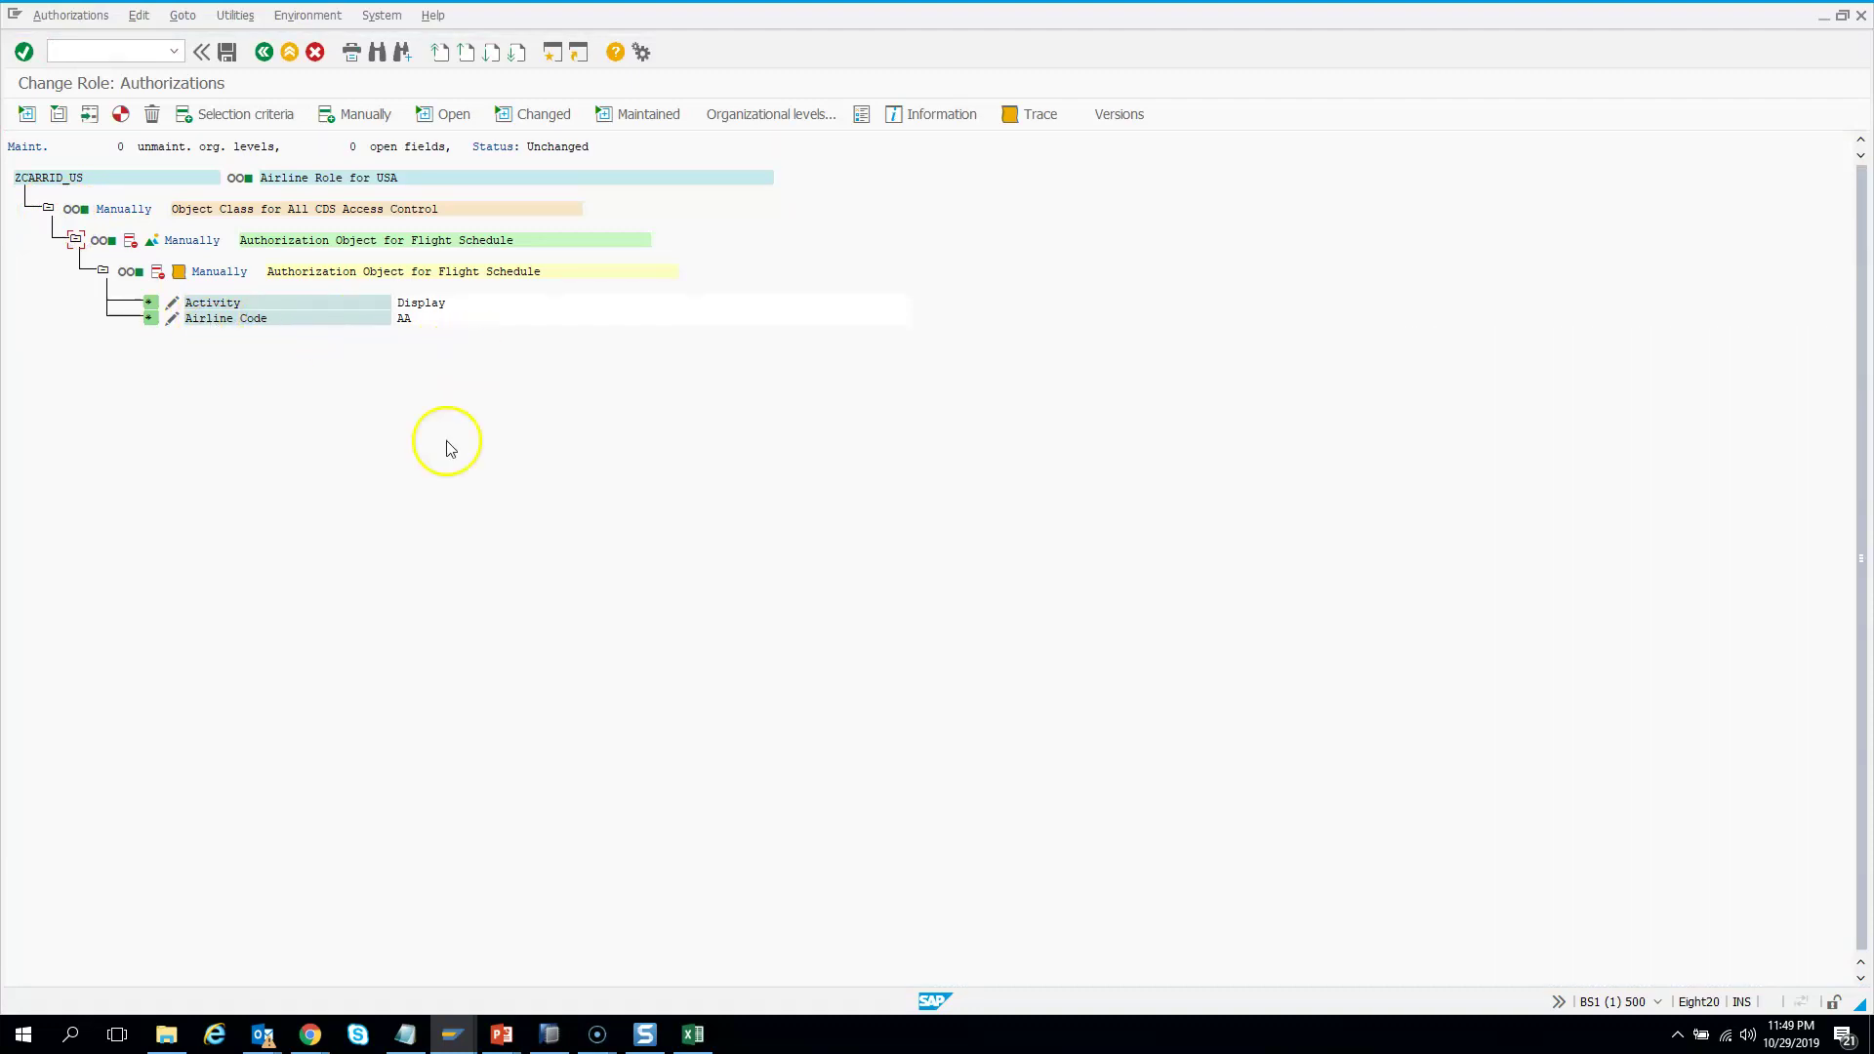
left_click(546, 1032)
left_click(732, 394)
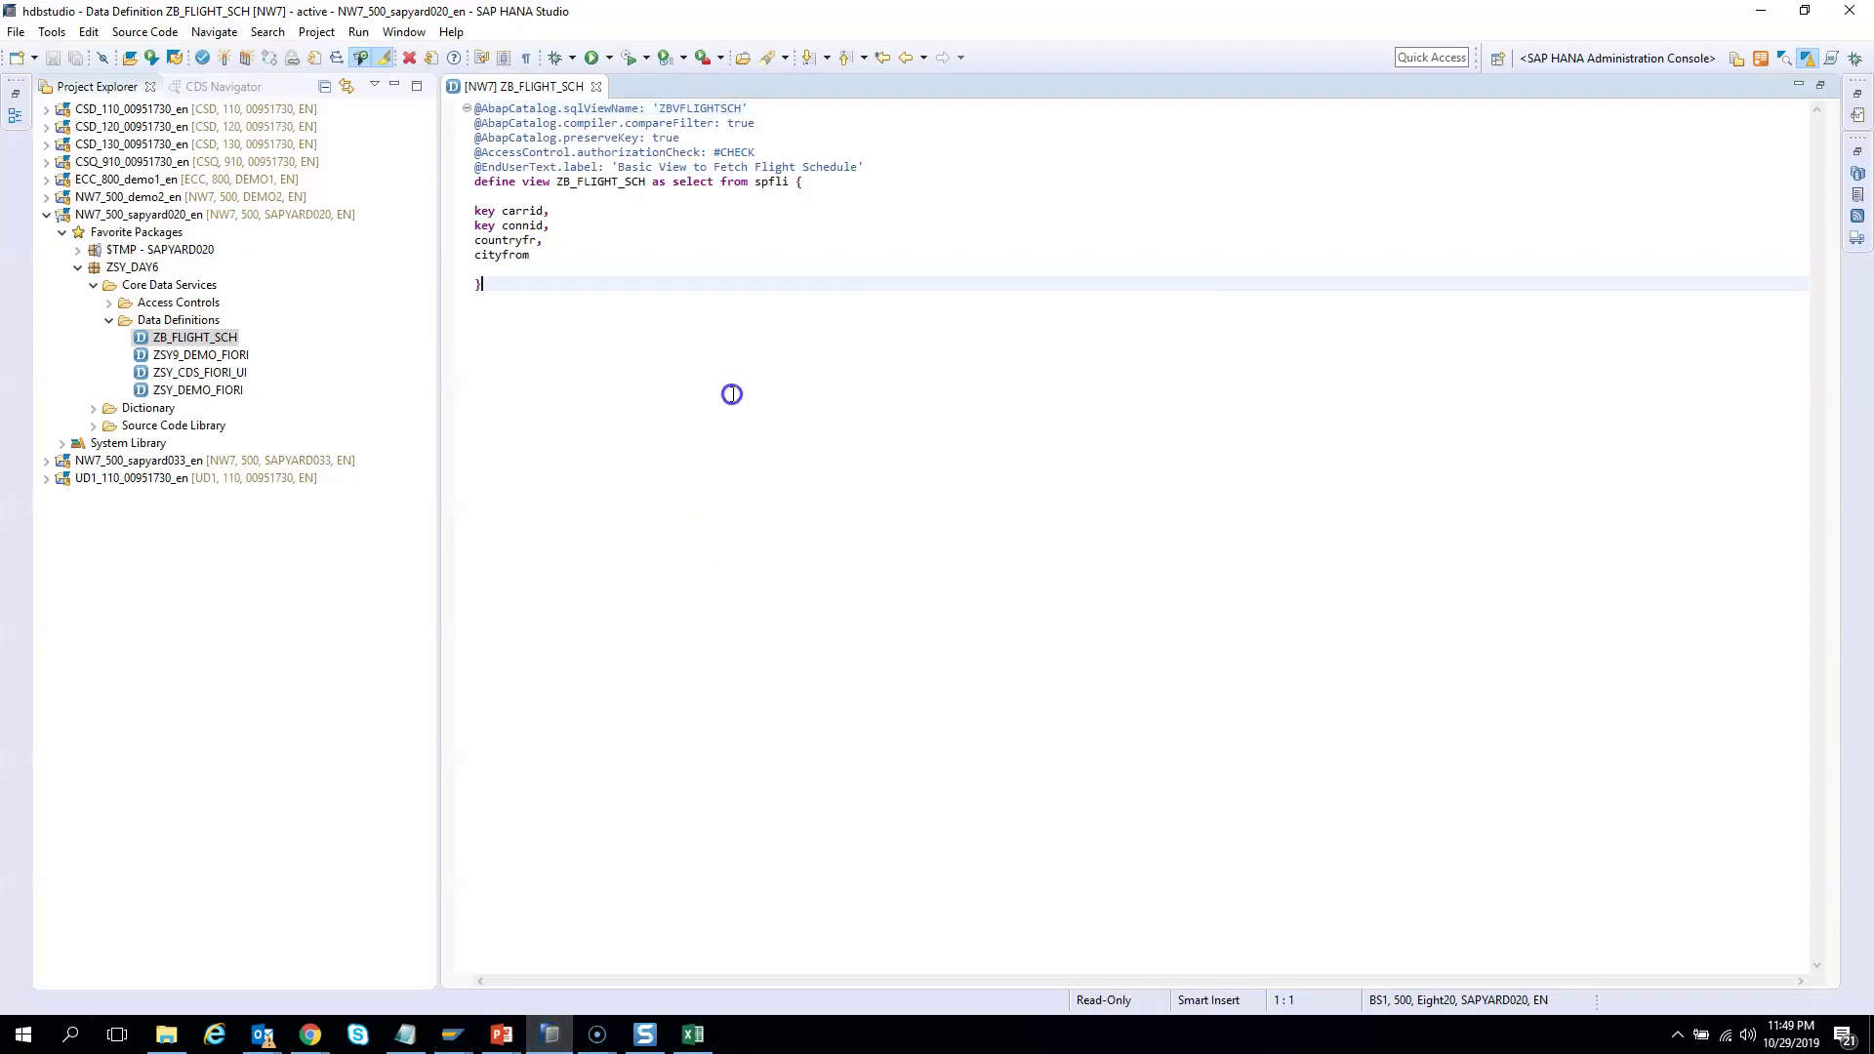
Preview ZB_FLIGHT_SCH with F8, showing only two AA flights, 0017 and 0064
left_click(669, 286)
key("F8")
left_click(467, 225)
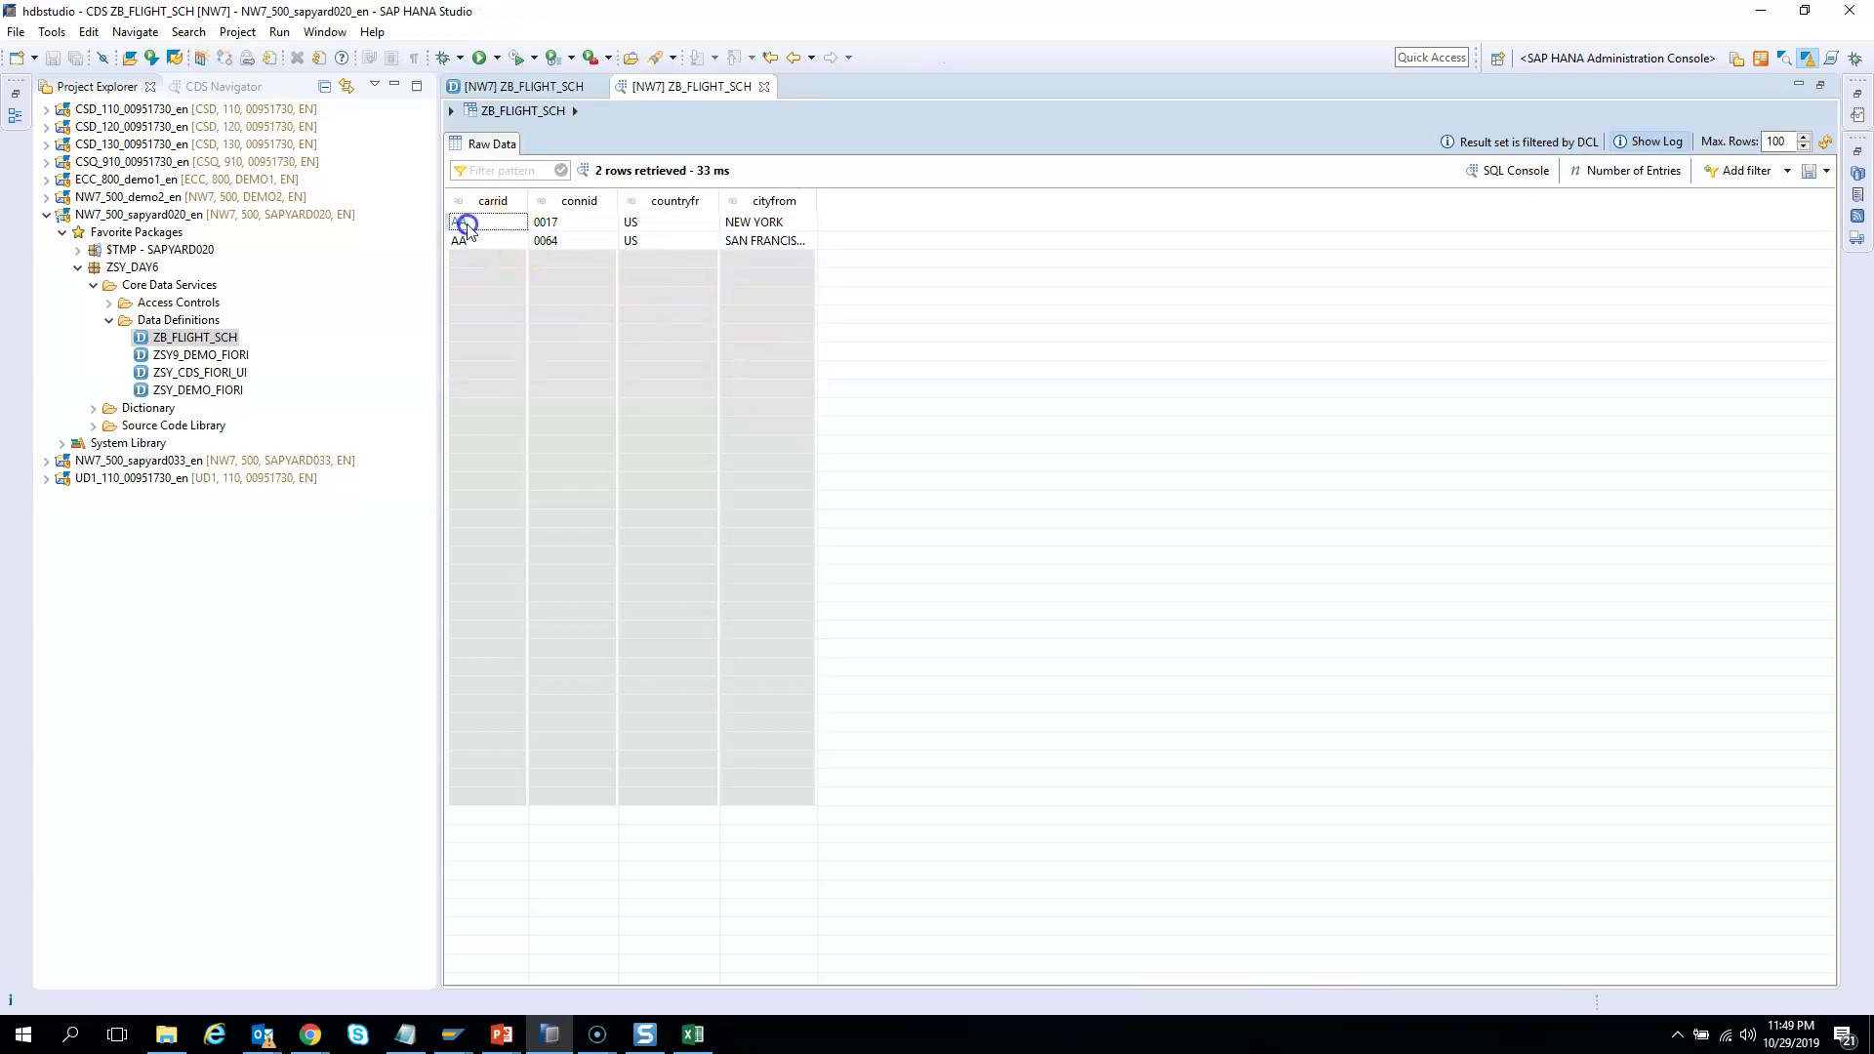
left_click(463, 241)
left_click(185, 250)
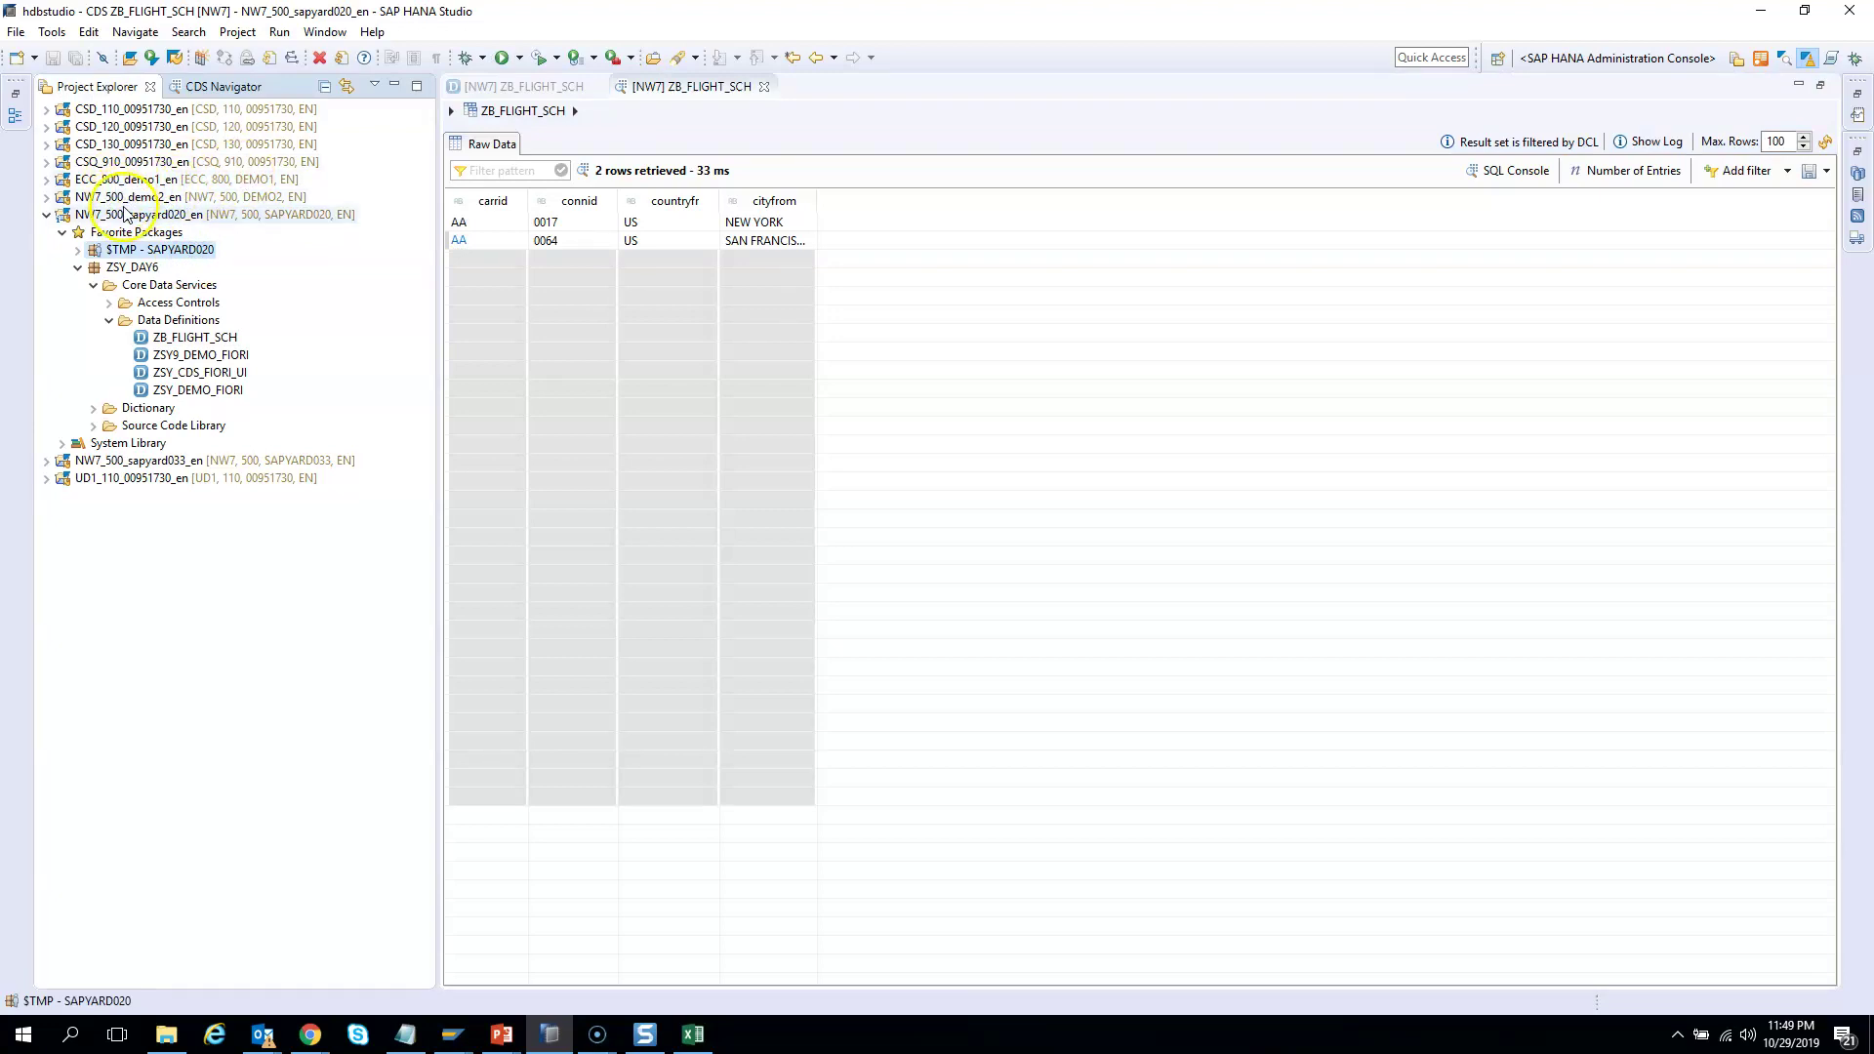
Open ZB_FLIGHT_SCH under NW7_500_demo2_en and preview it, returning four SQ rows
double_click(132, 200)
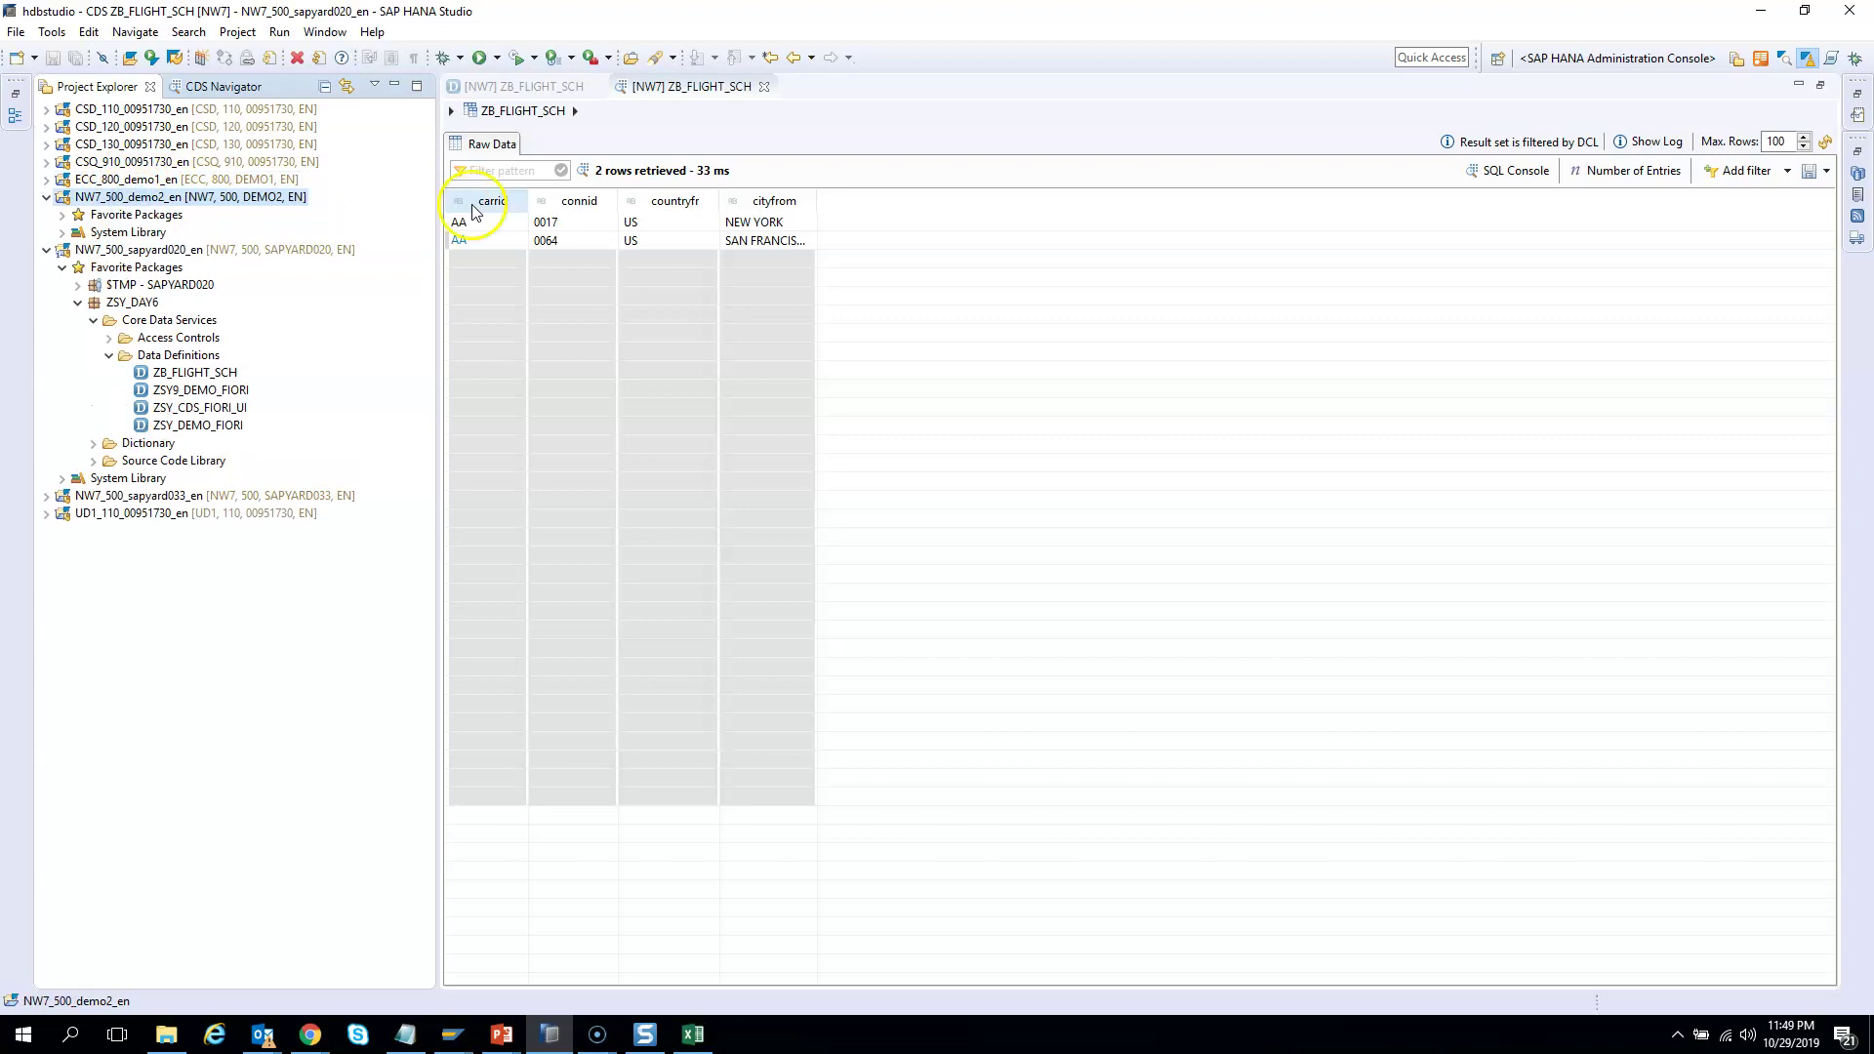
left_click(62, 215)
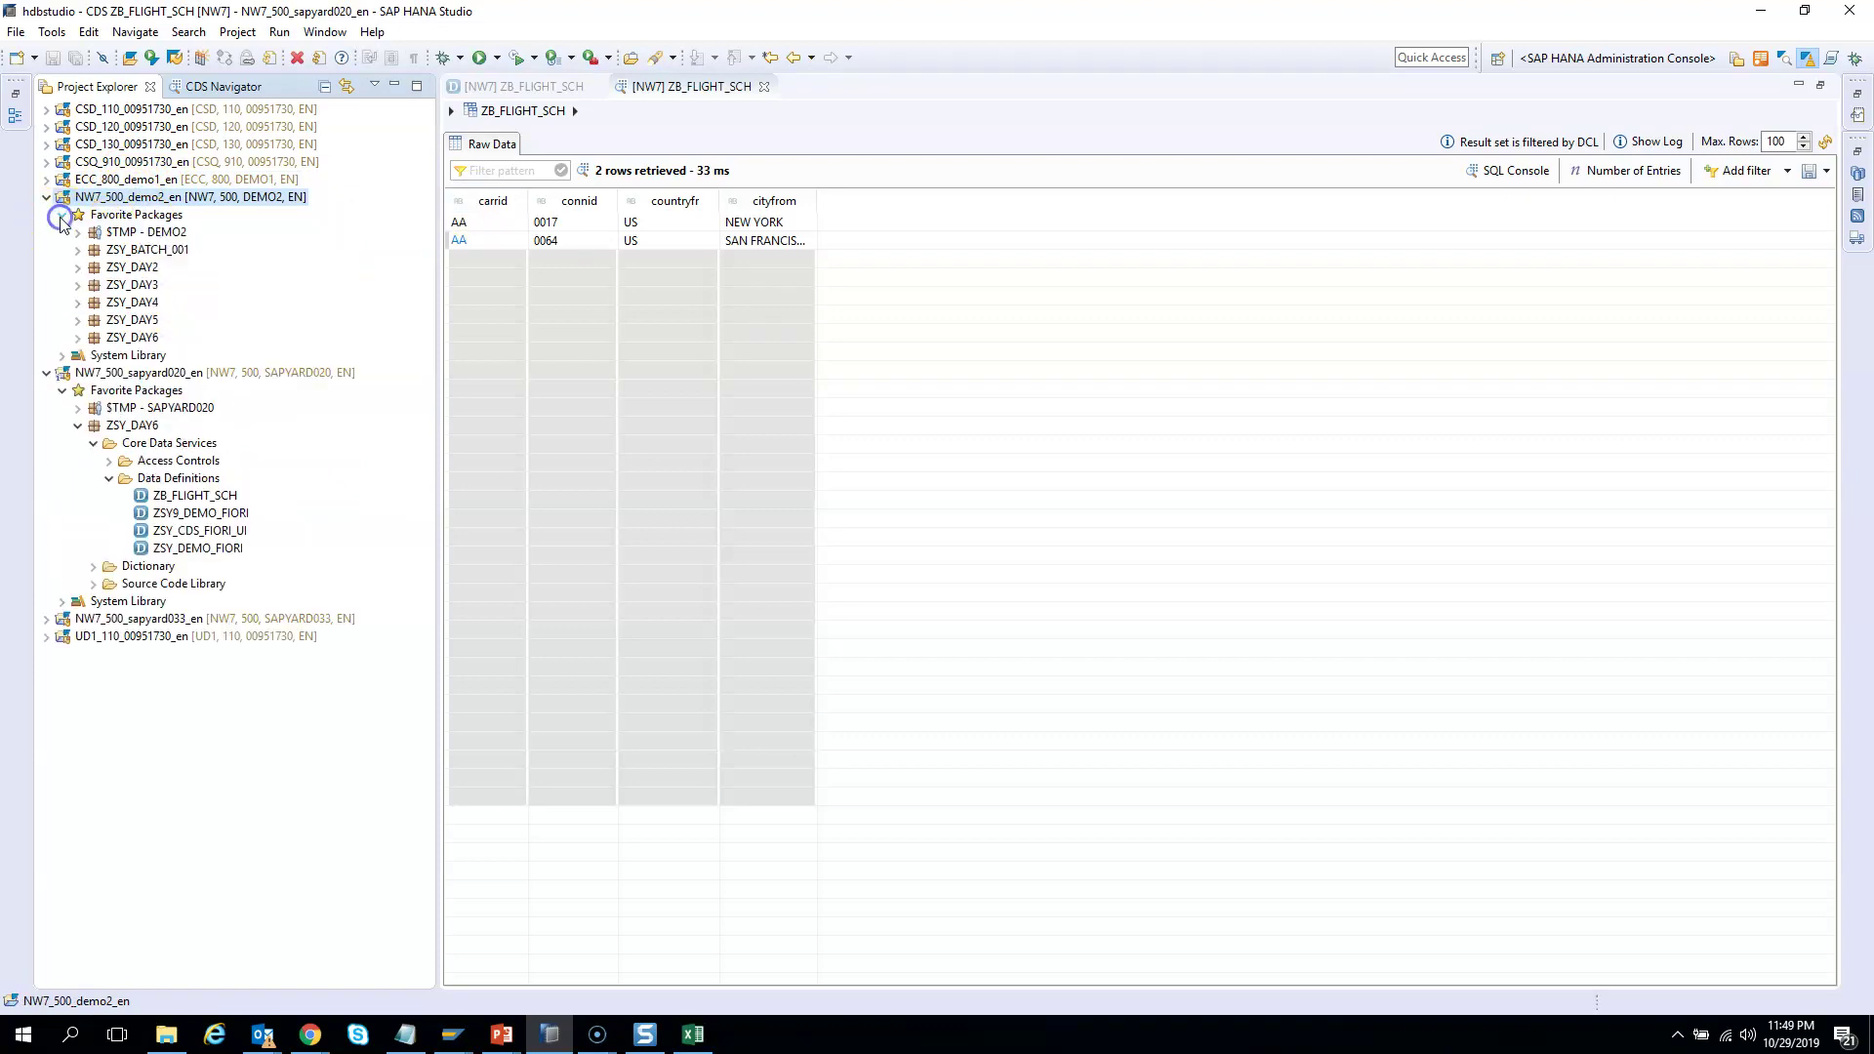
left_click(78, 338)
left_click(94, 356)
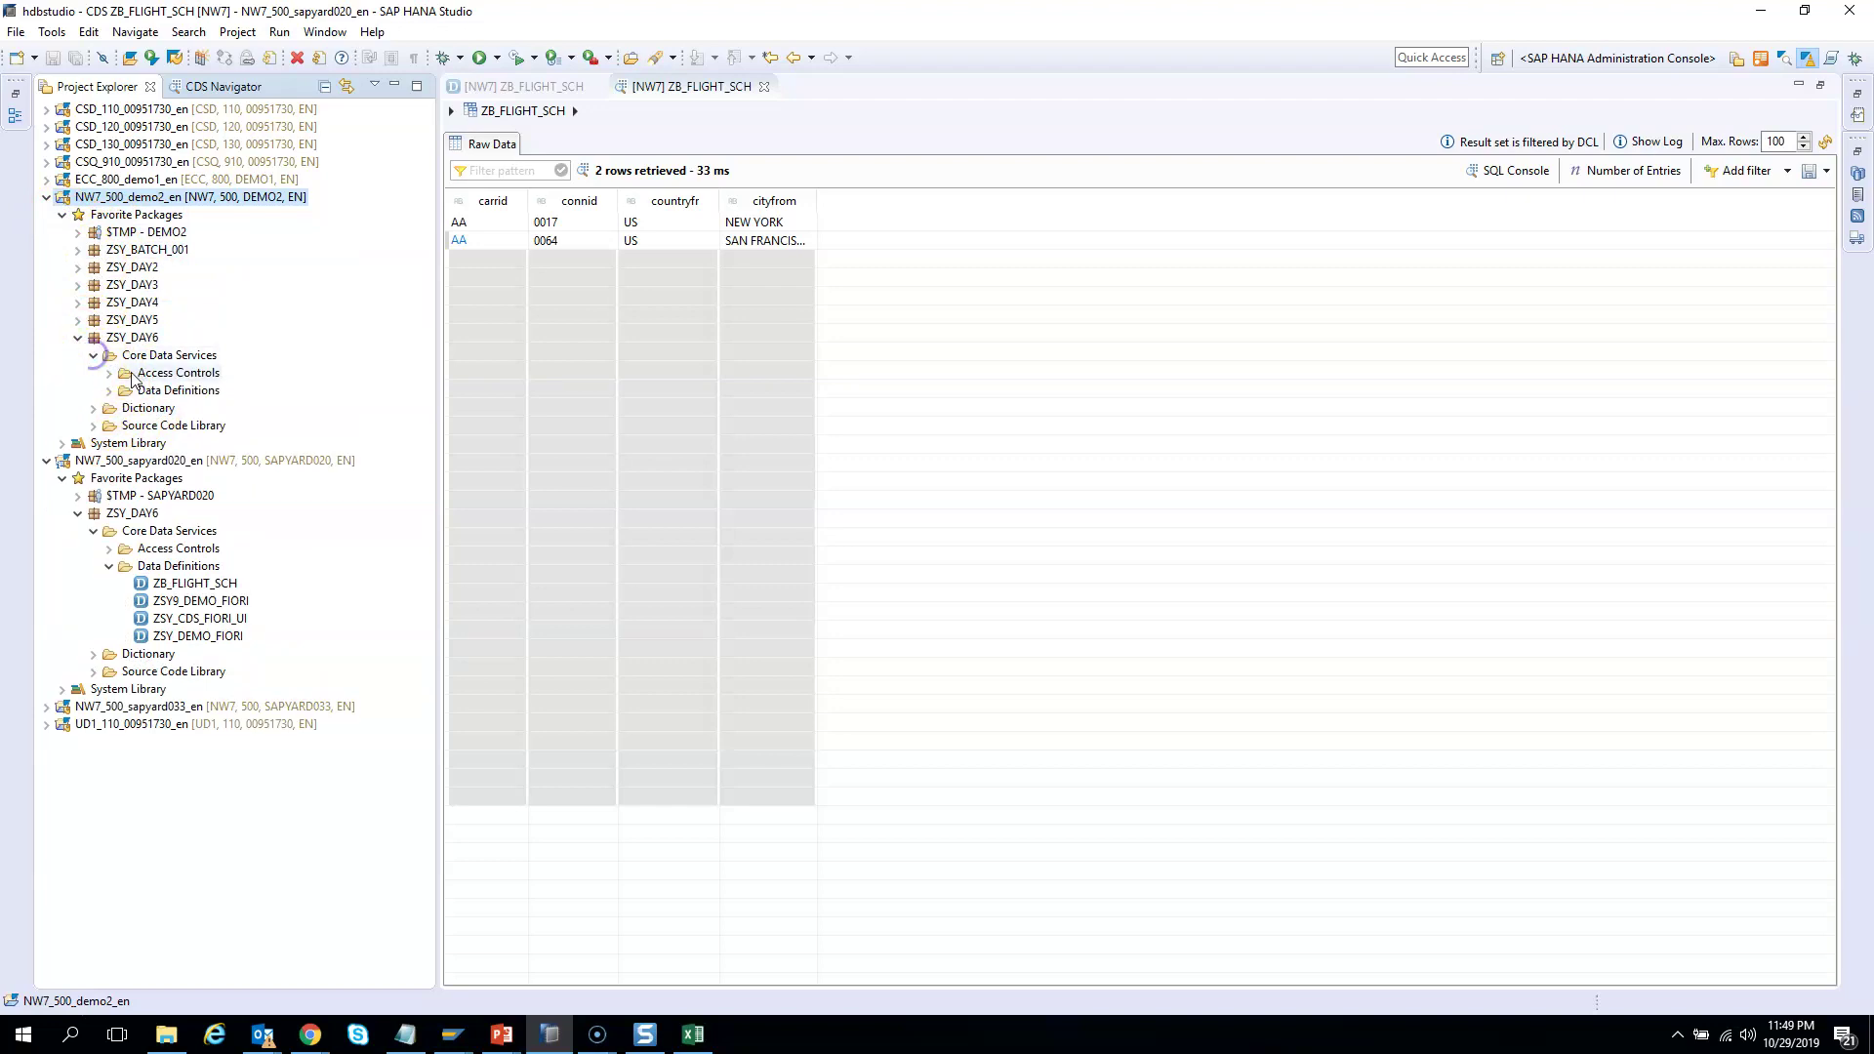
left_click(109, 390)
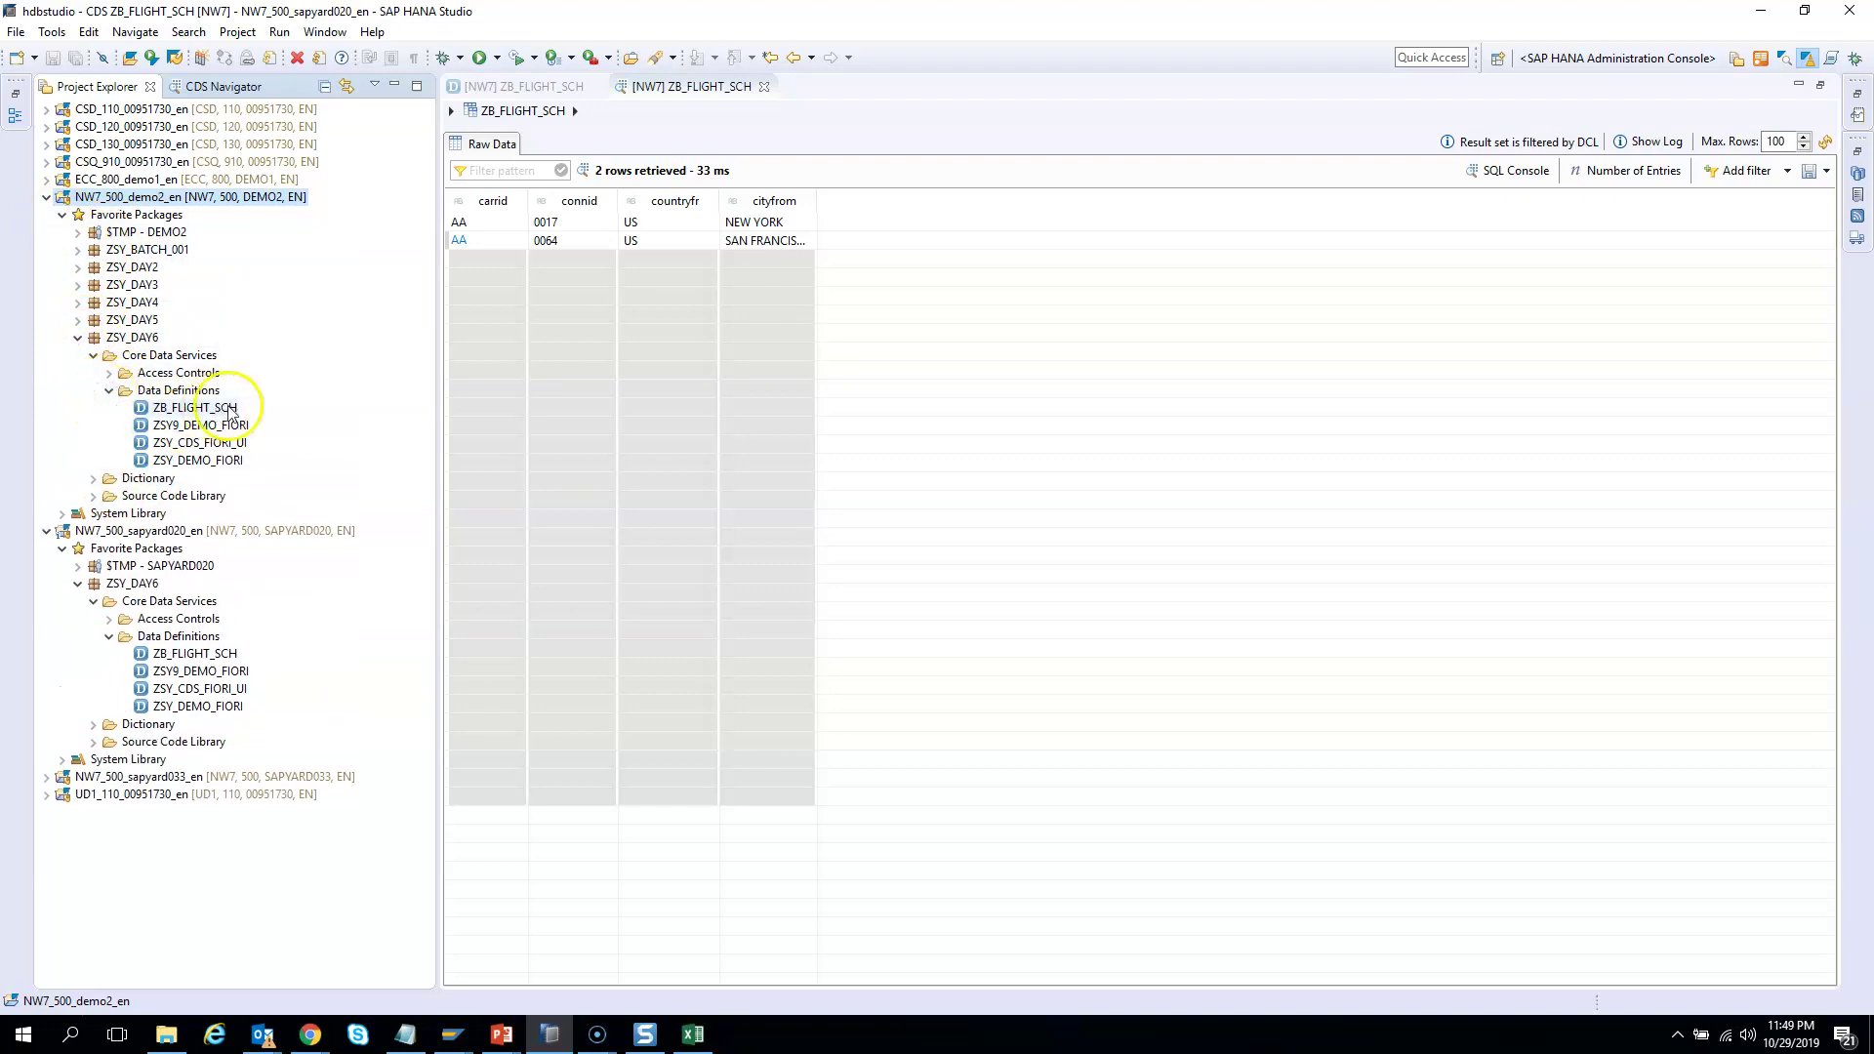
double_click(200, 406)
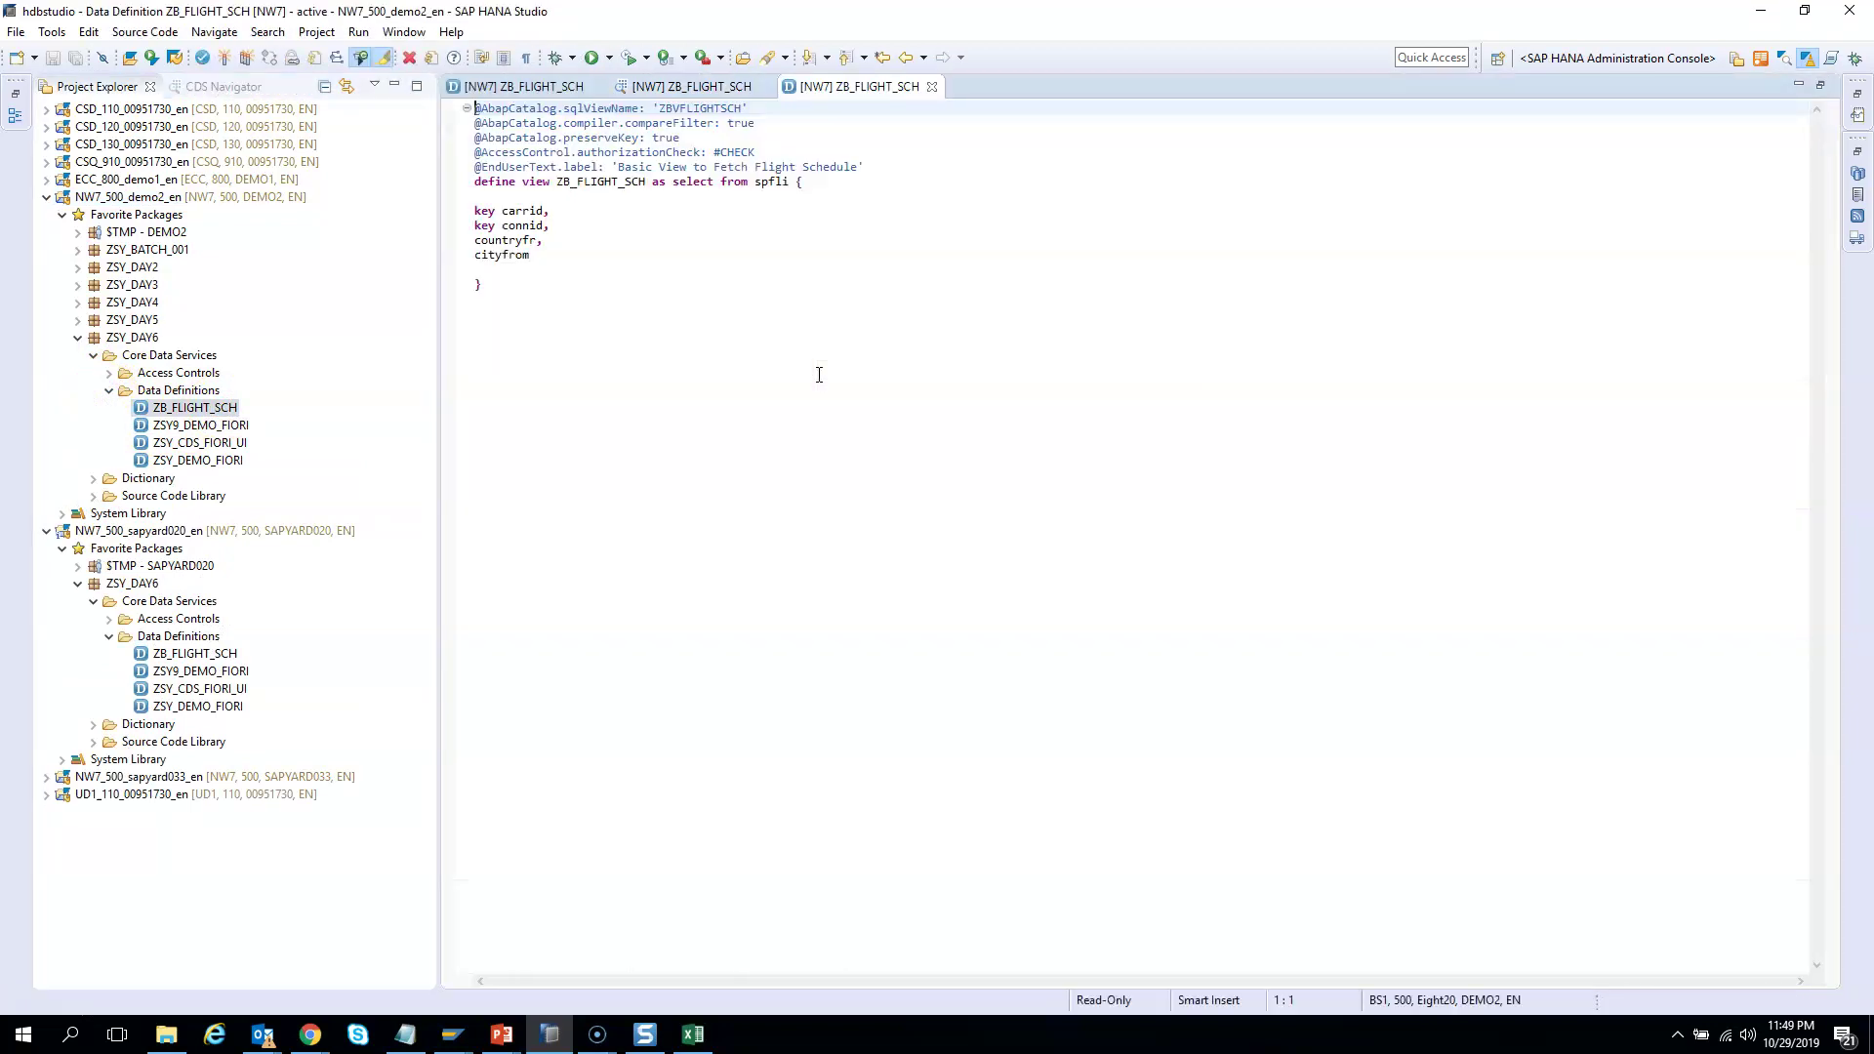
key("F8")
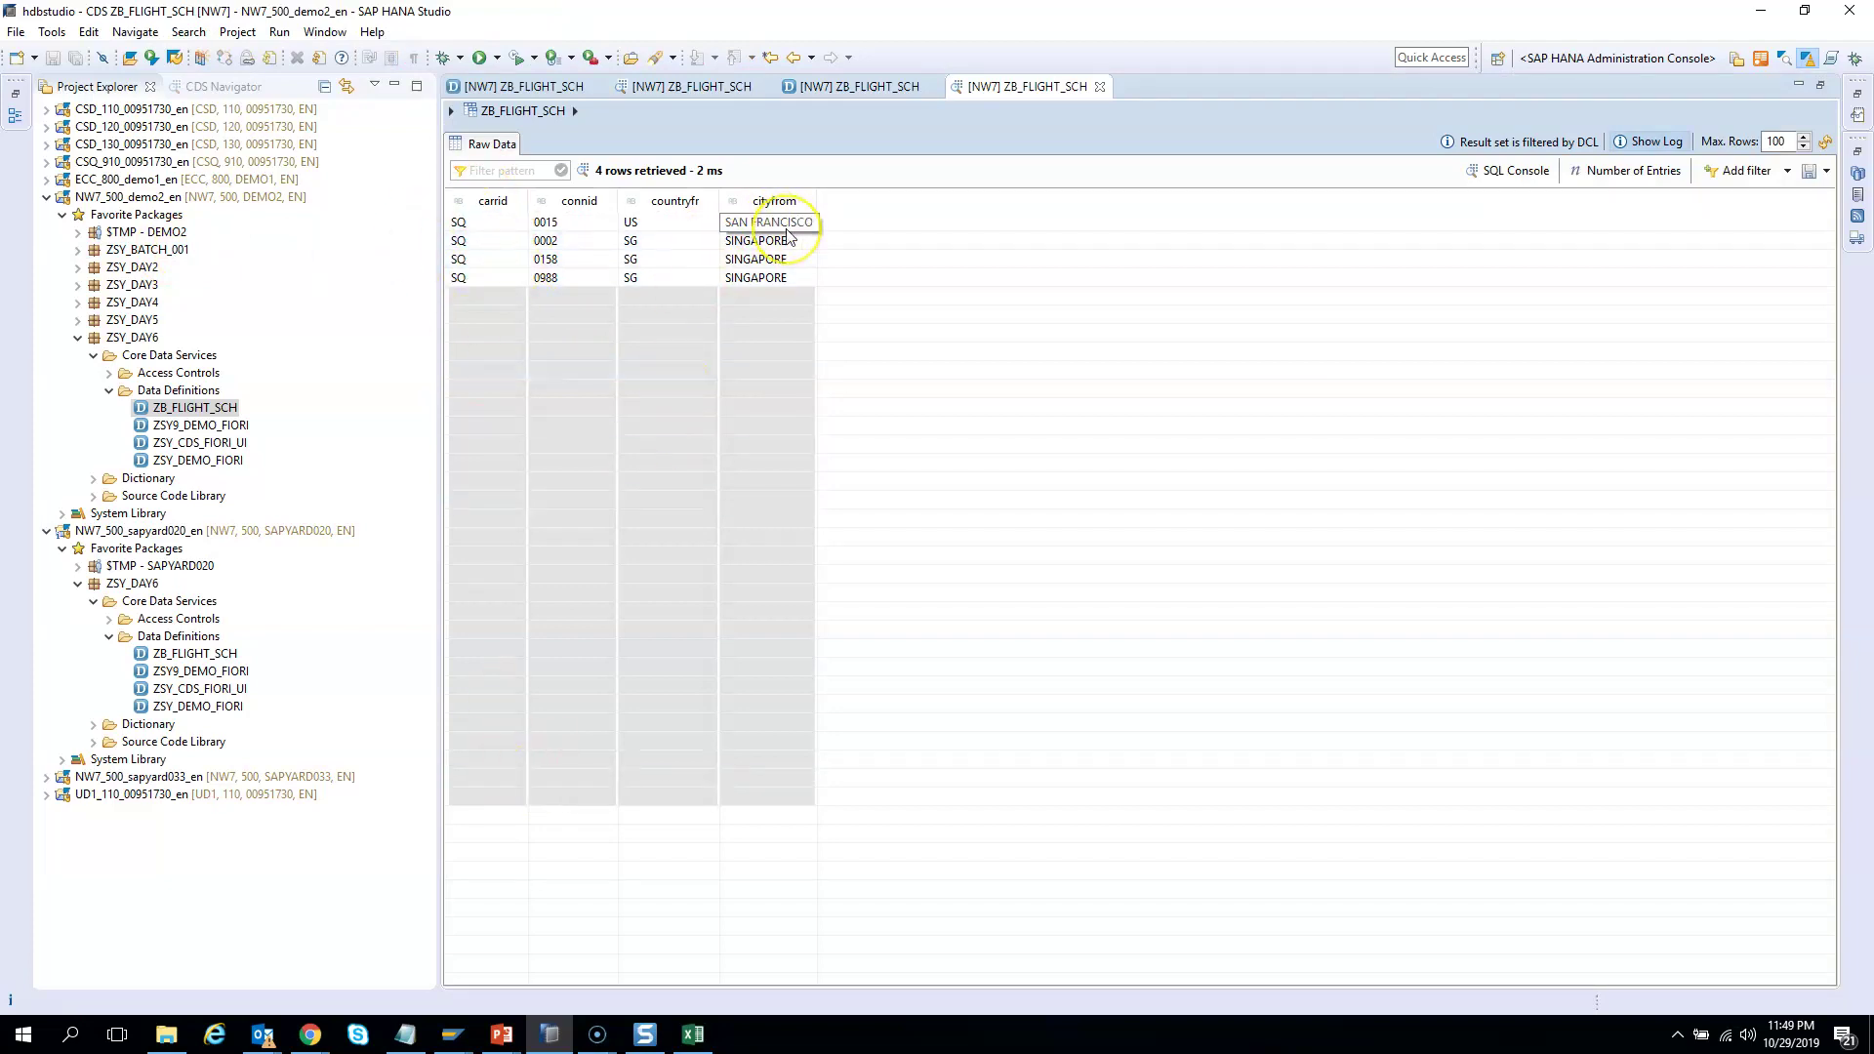
left_click(535, 88)
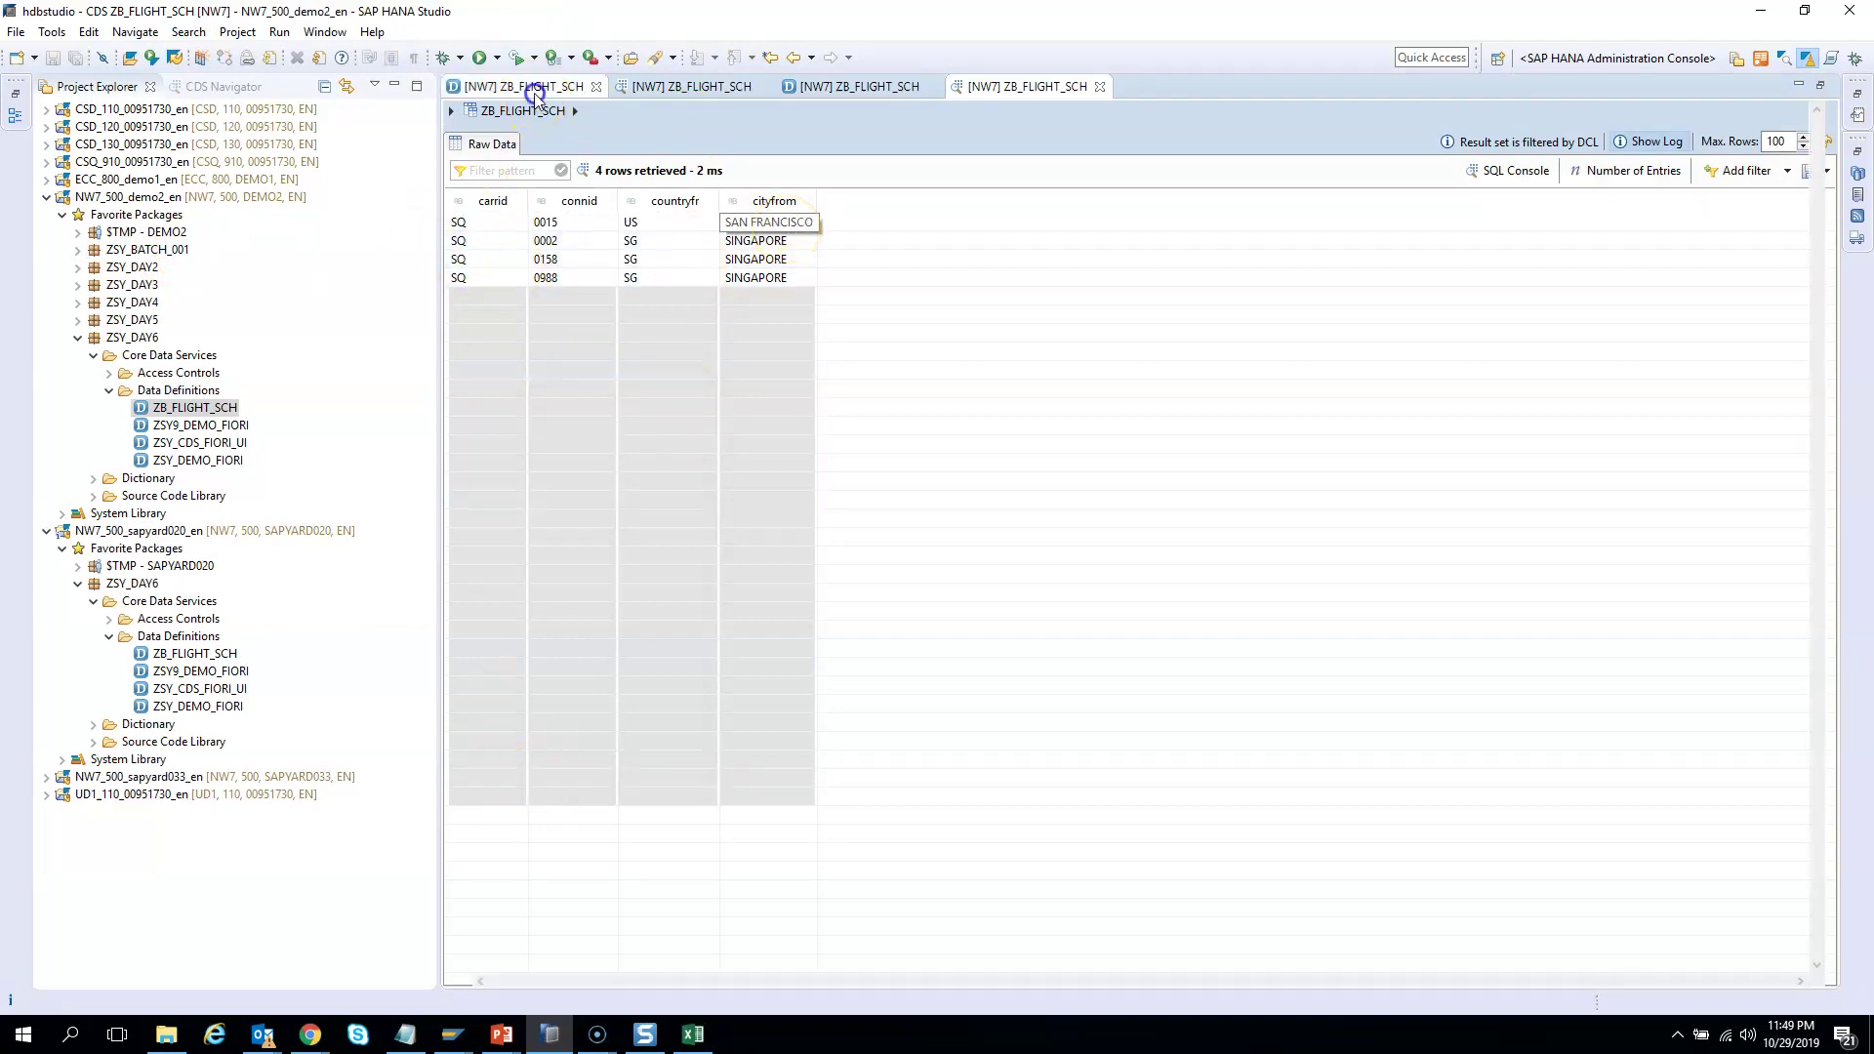
Open the ZAC_FLIGHT_SCH access control from the Access Controls folder
left_click(190, 571)
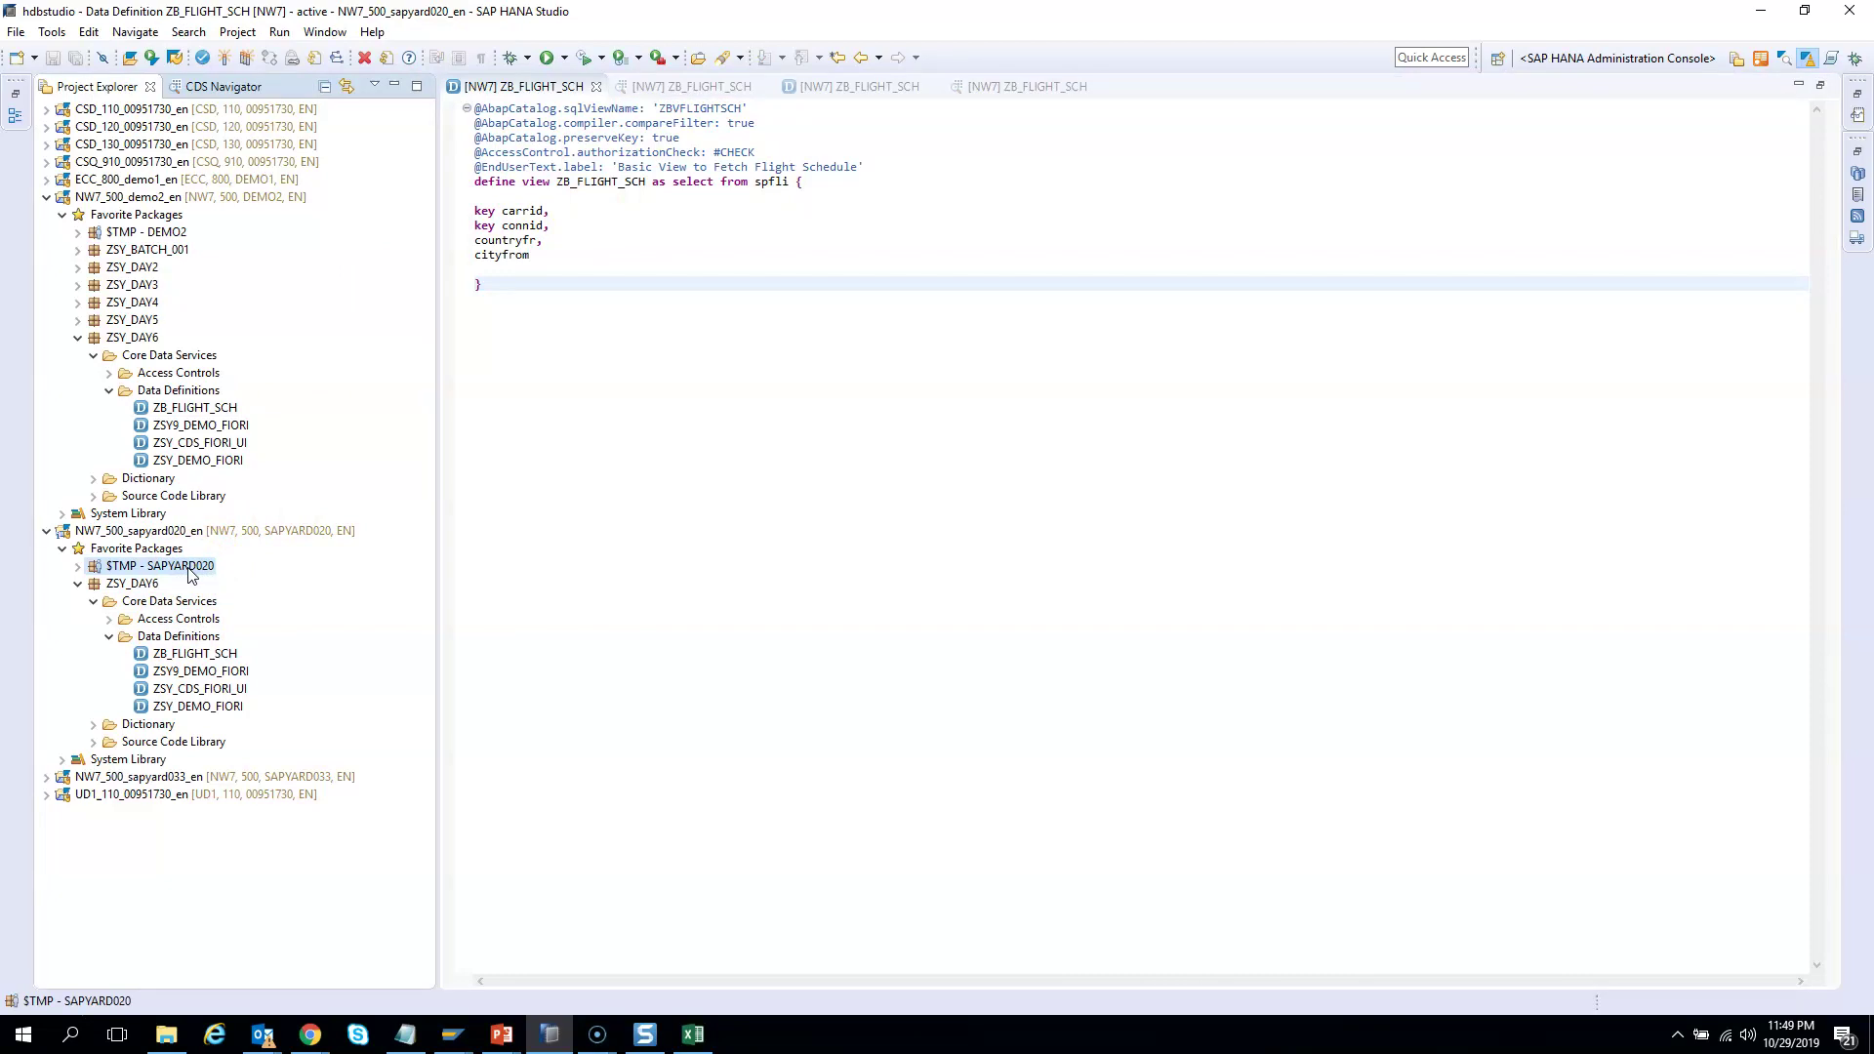
left_click(108, 619)
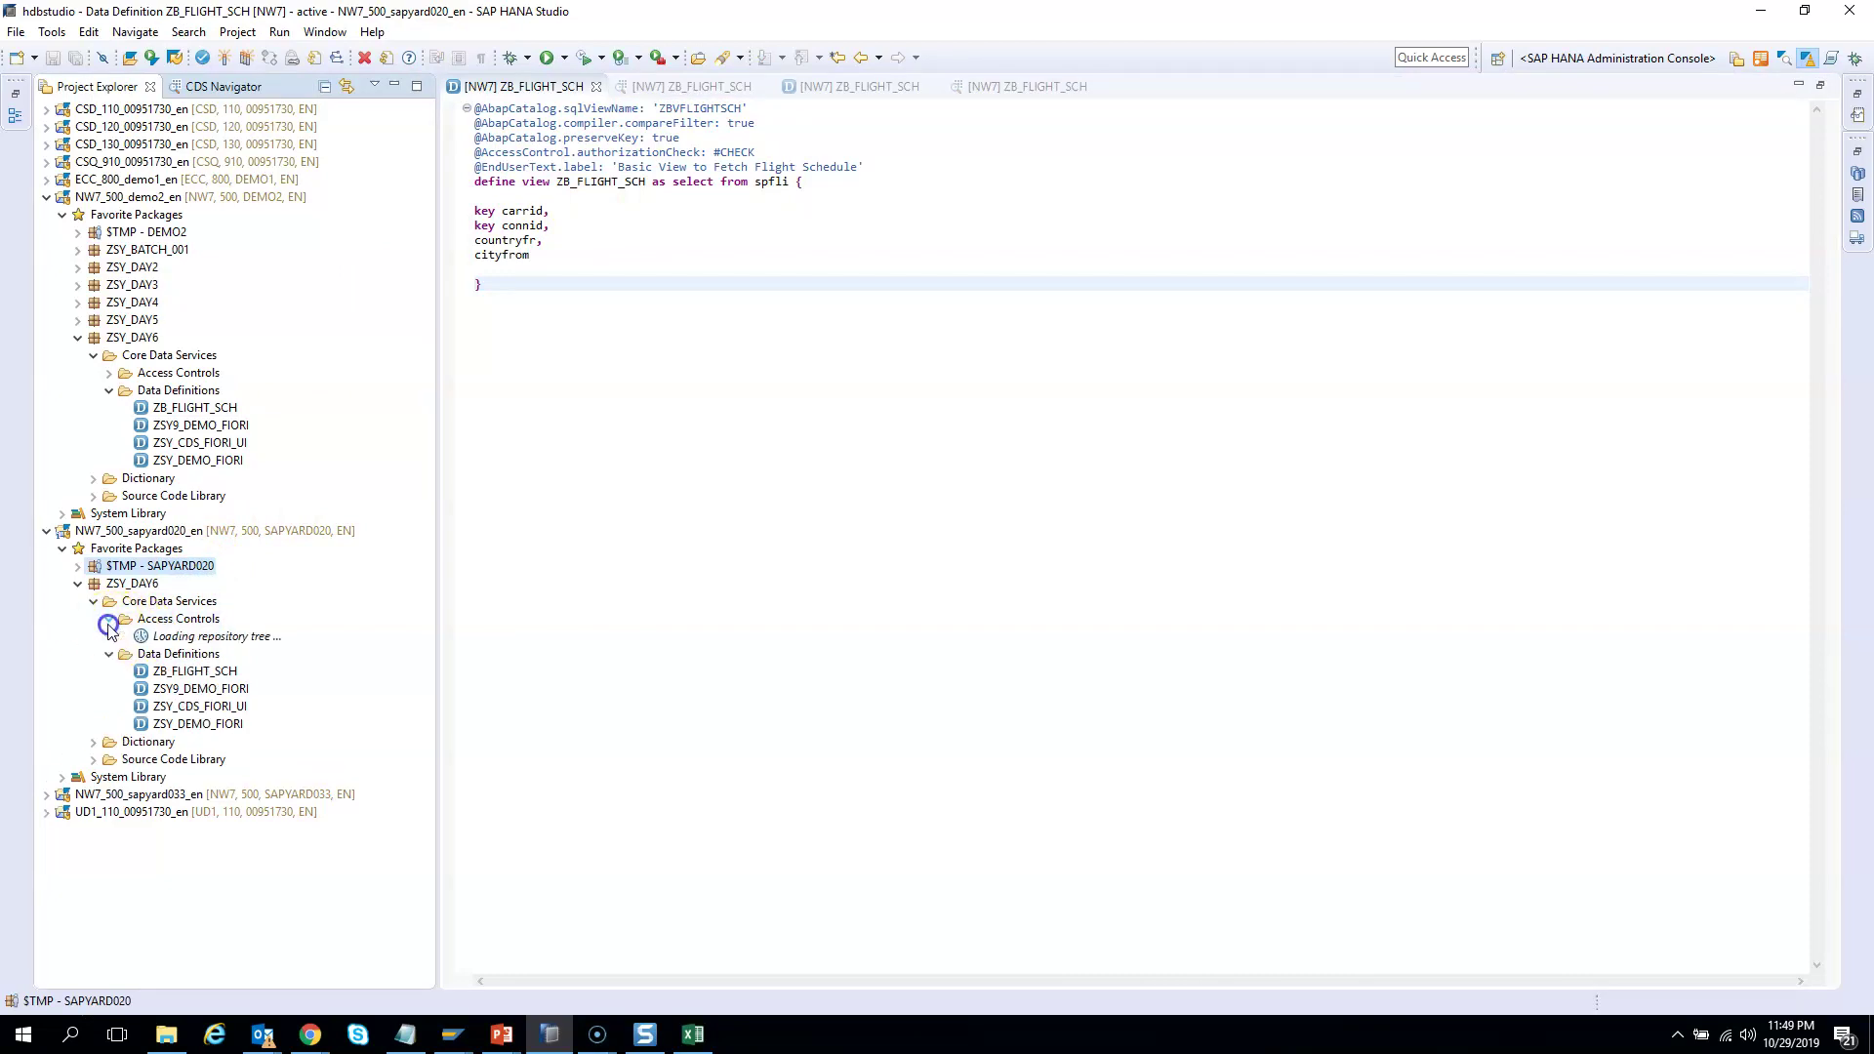
left_click(189, 635)
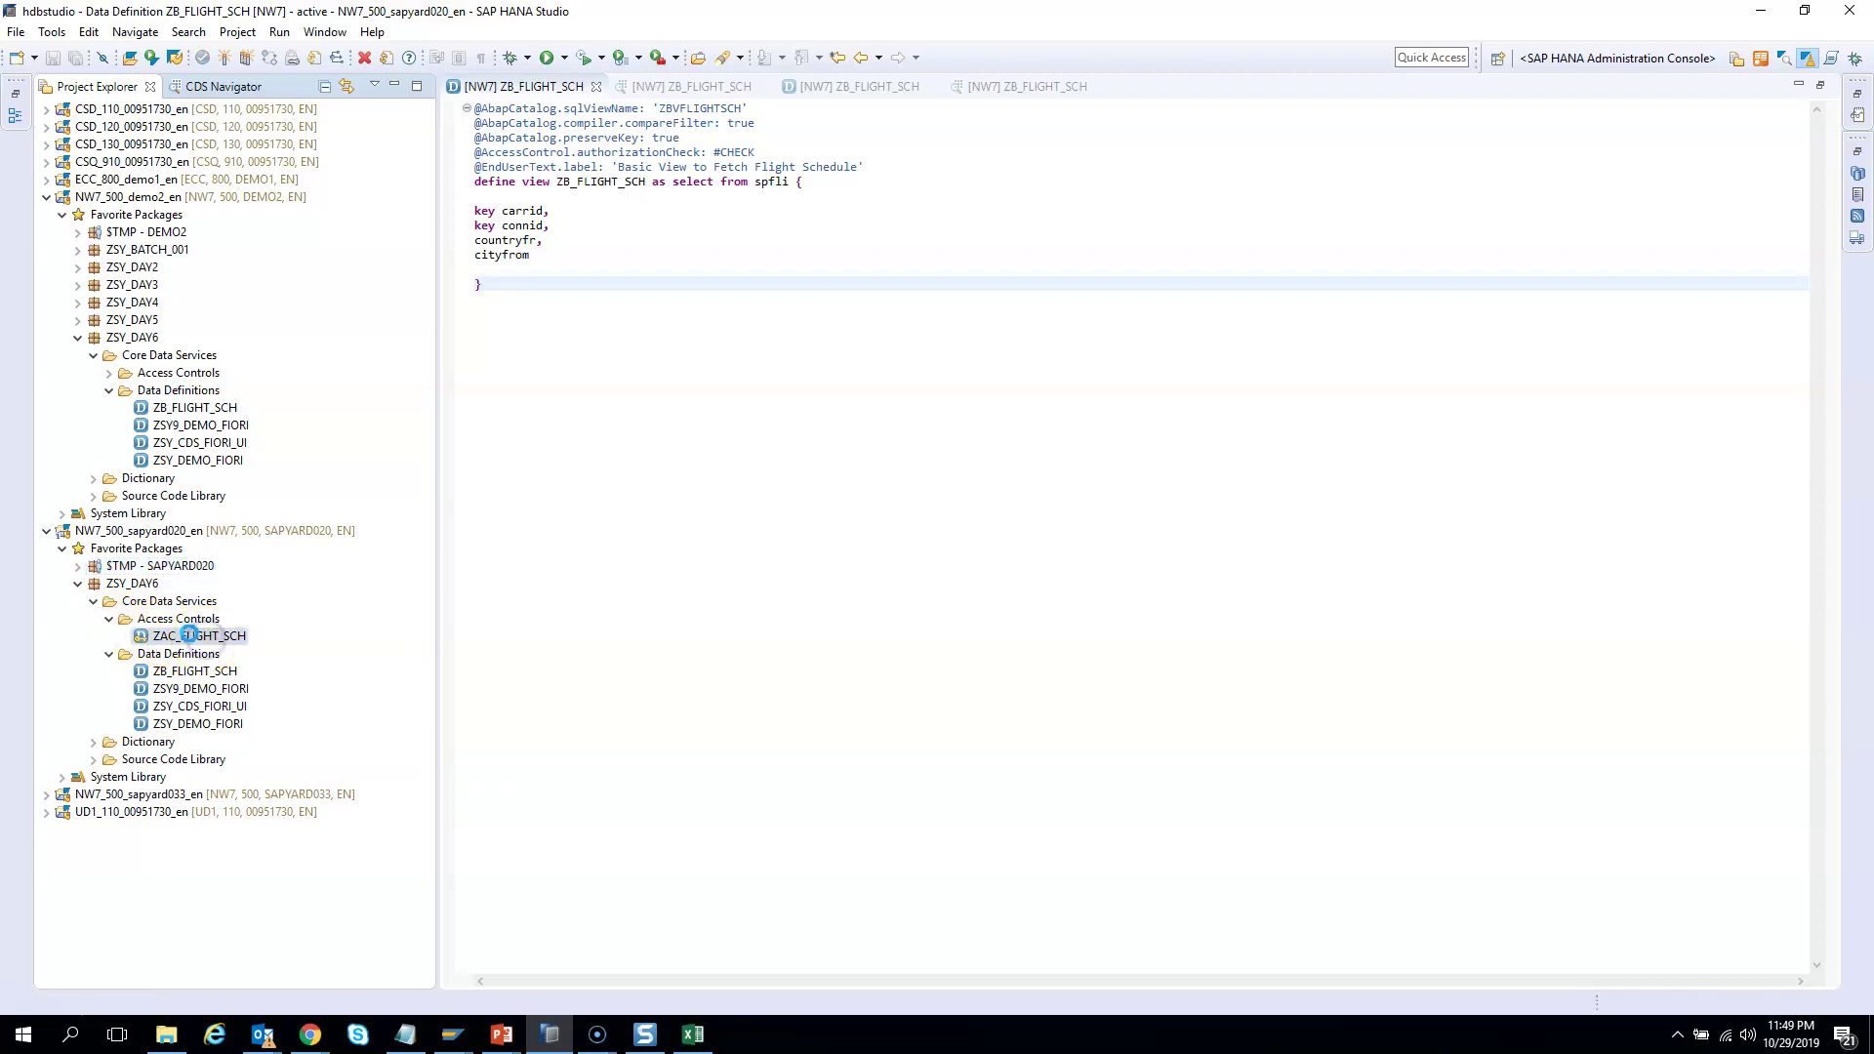
double_click(185, 636)
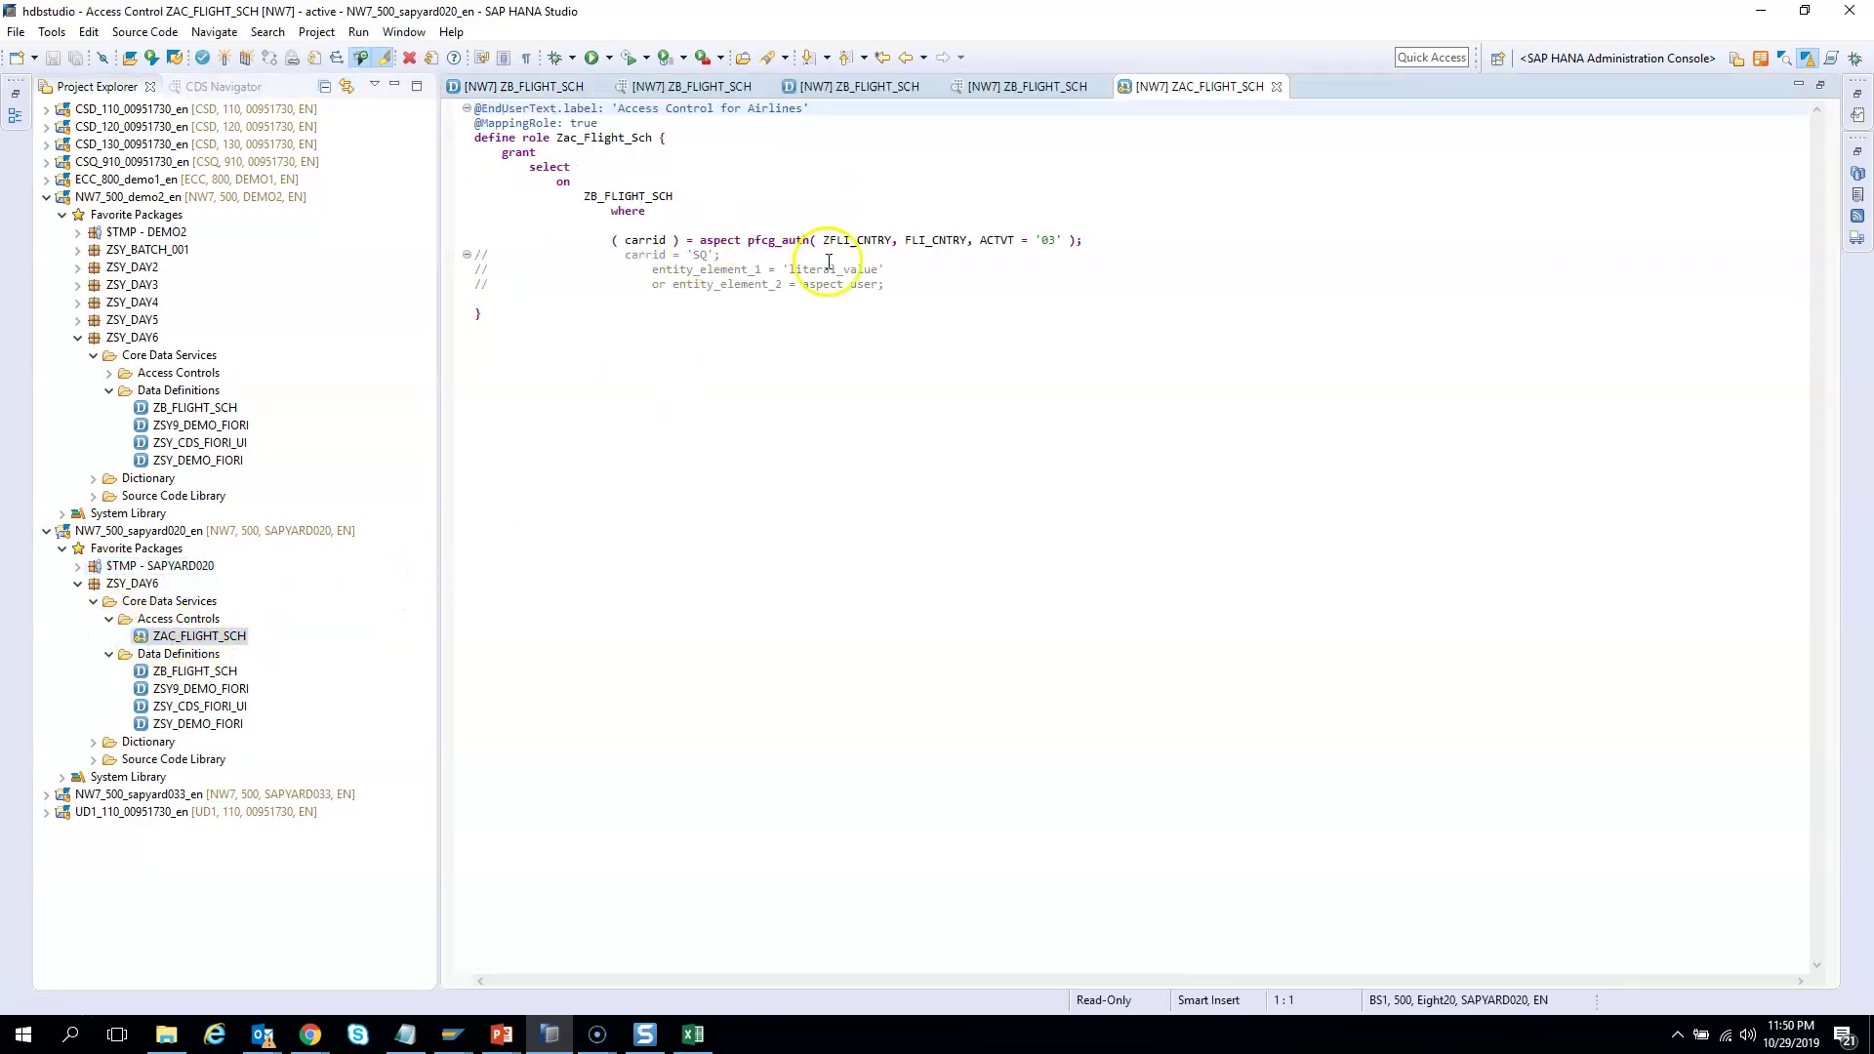
Highlight the pfcg_auth arguments ZFLI_CNTRY, FLI_CNTRY and ACTVT = '03' in the source
left_click_drag(823, 240, 866, 240)
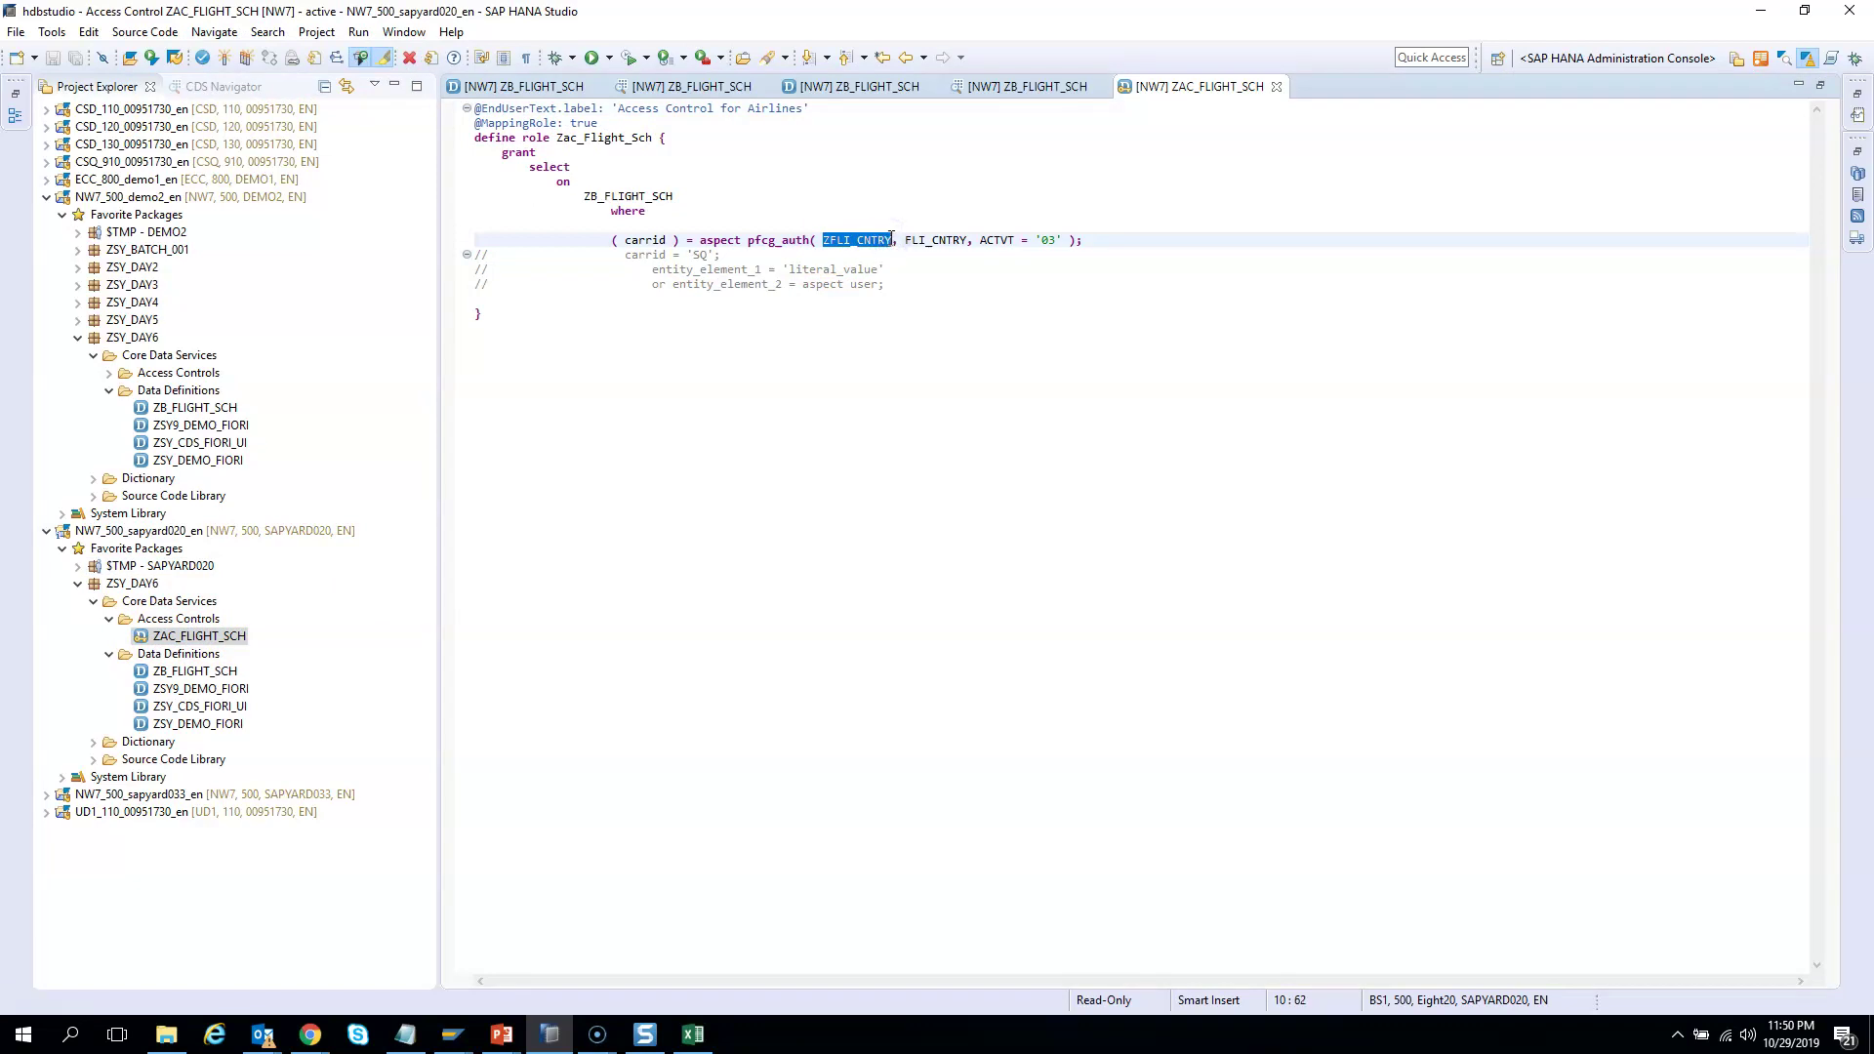
left_click(858, 240)
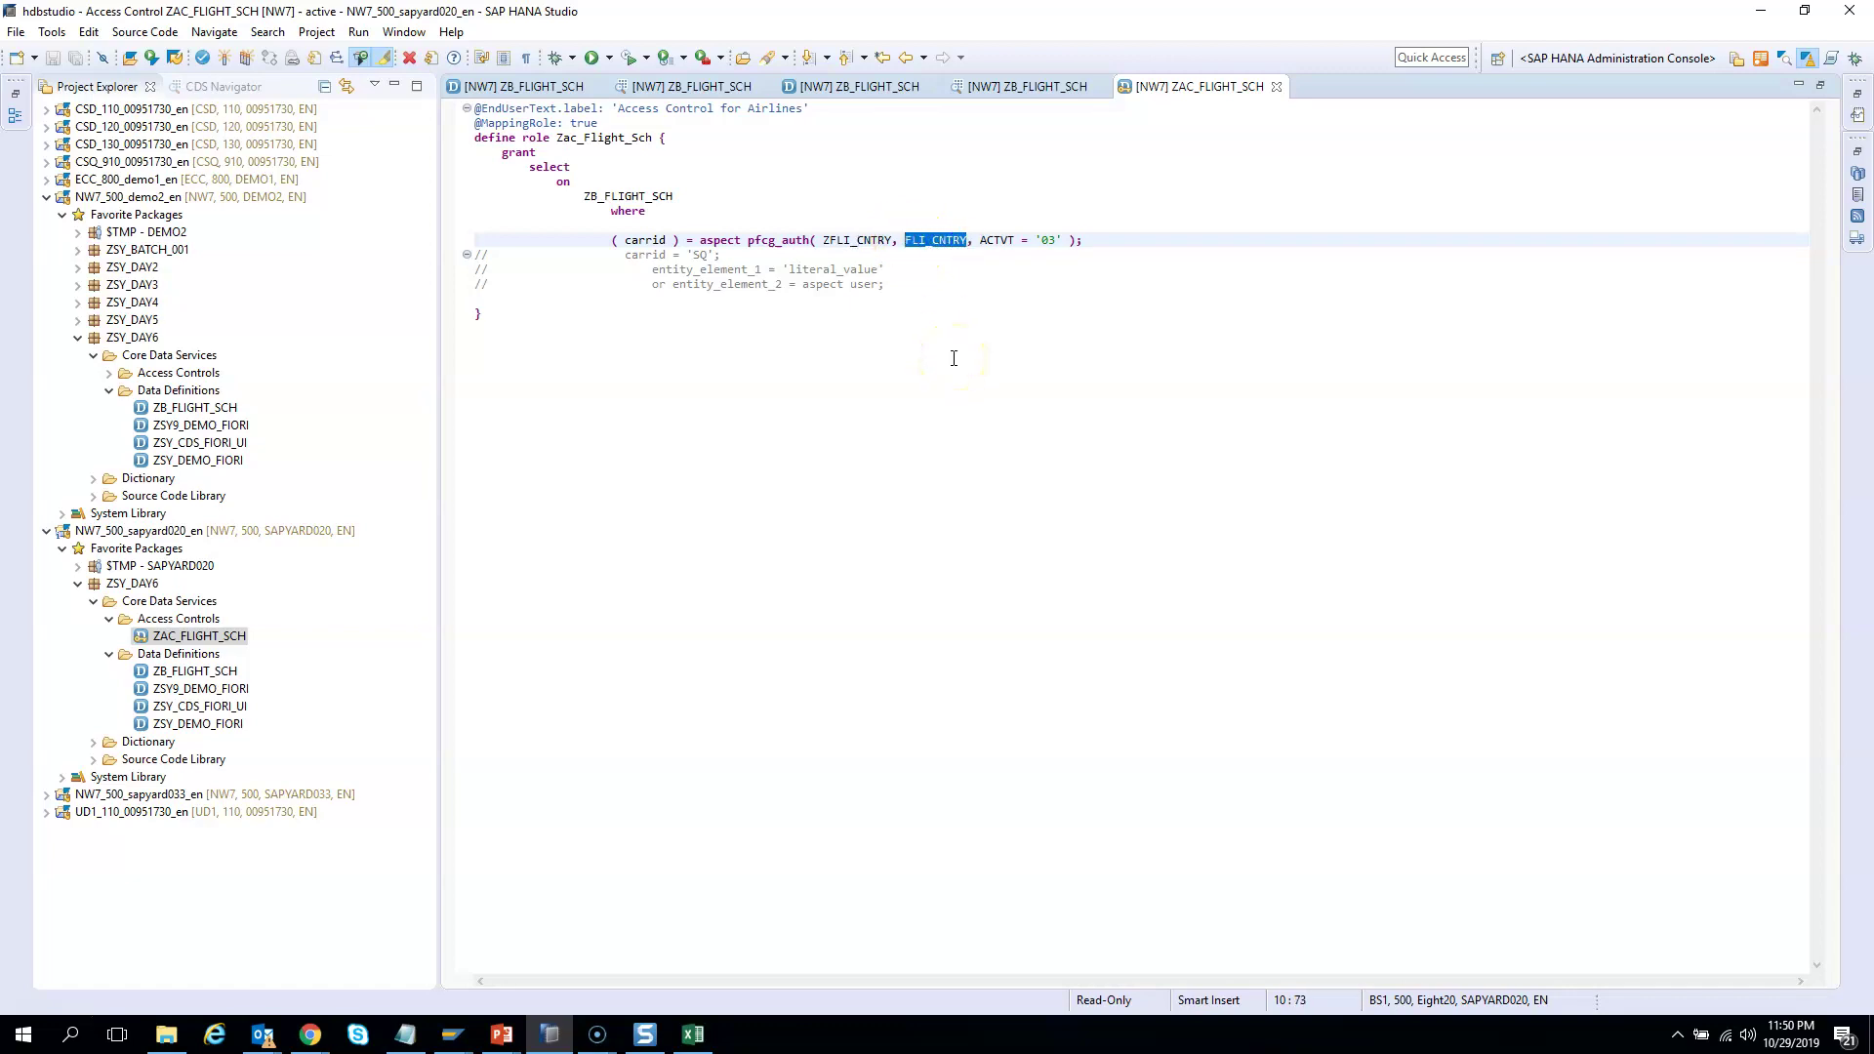
left_click_drag(978, 239, 1054, 240)
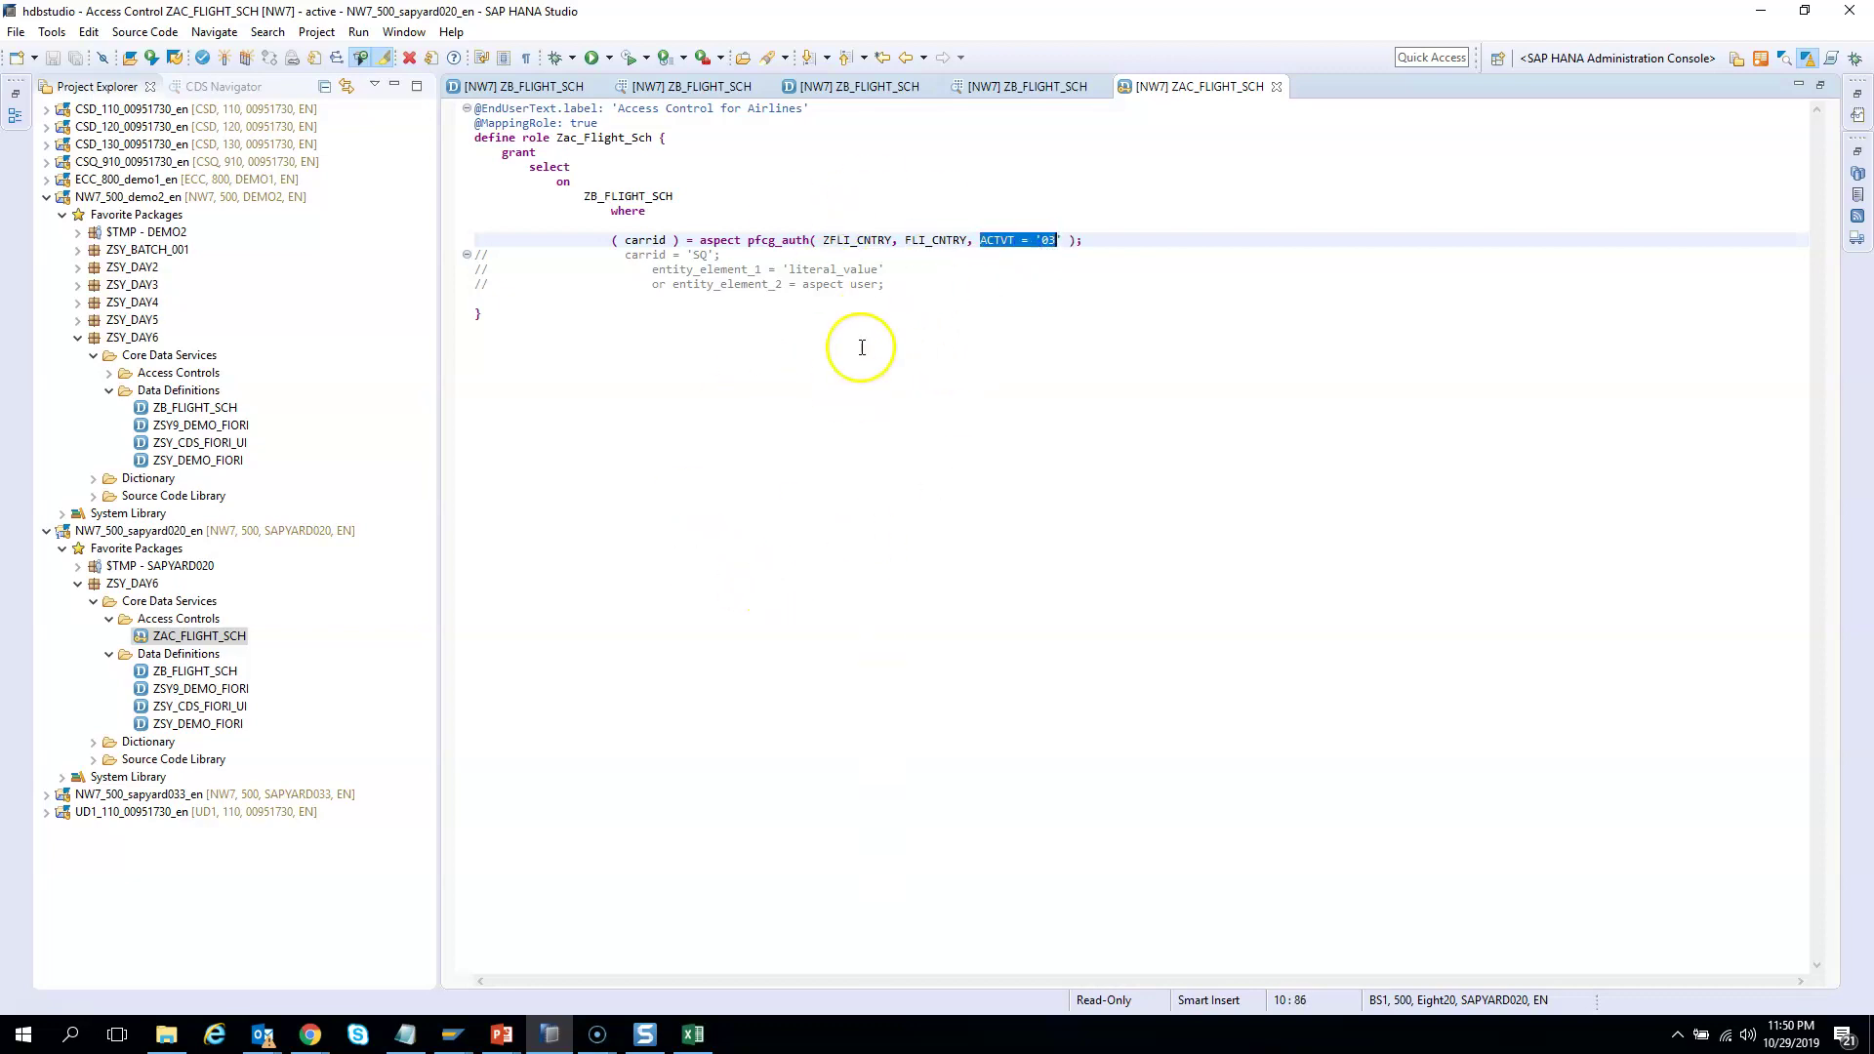
left_click_drag(827, 240, 886, 238)
left_click(744, 295)
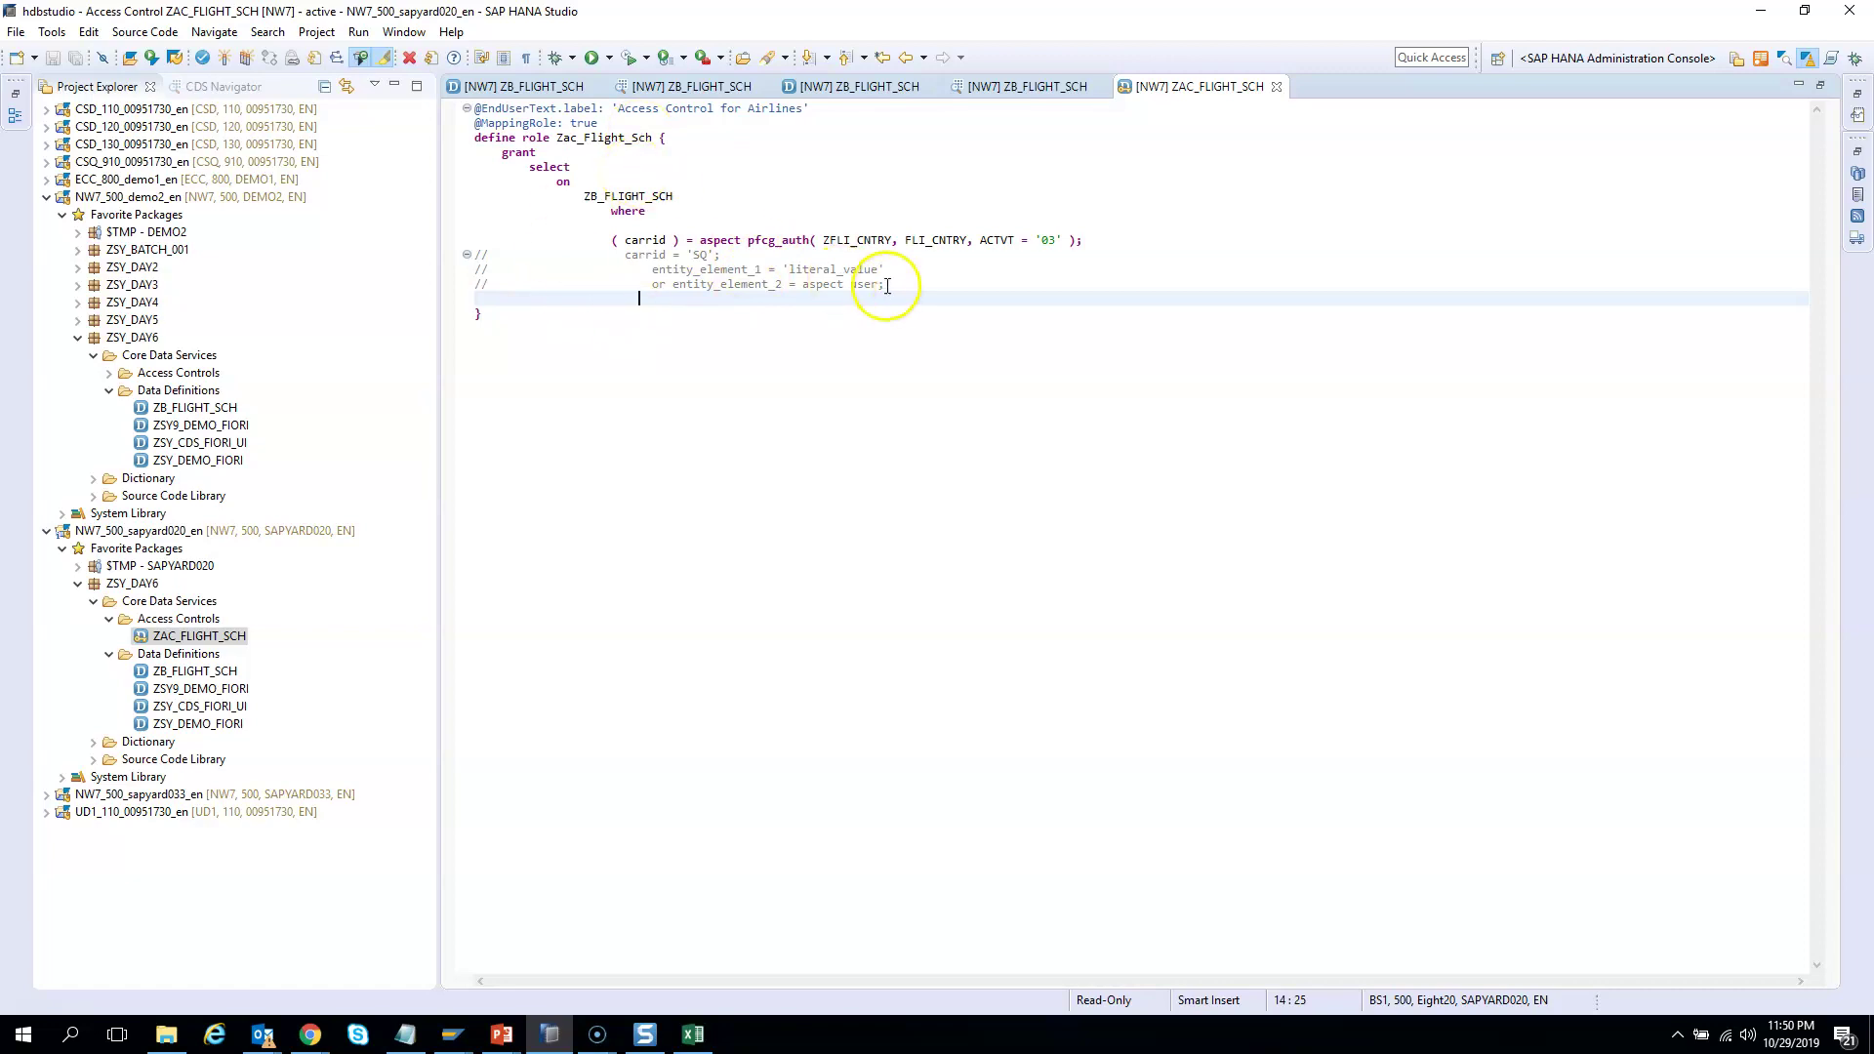
left_click(822, 240)
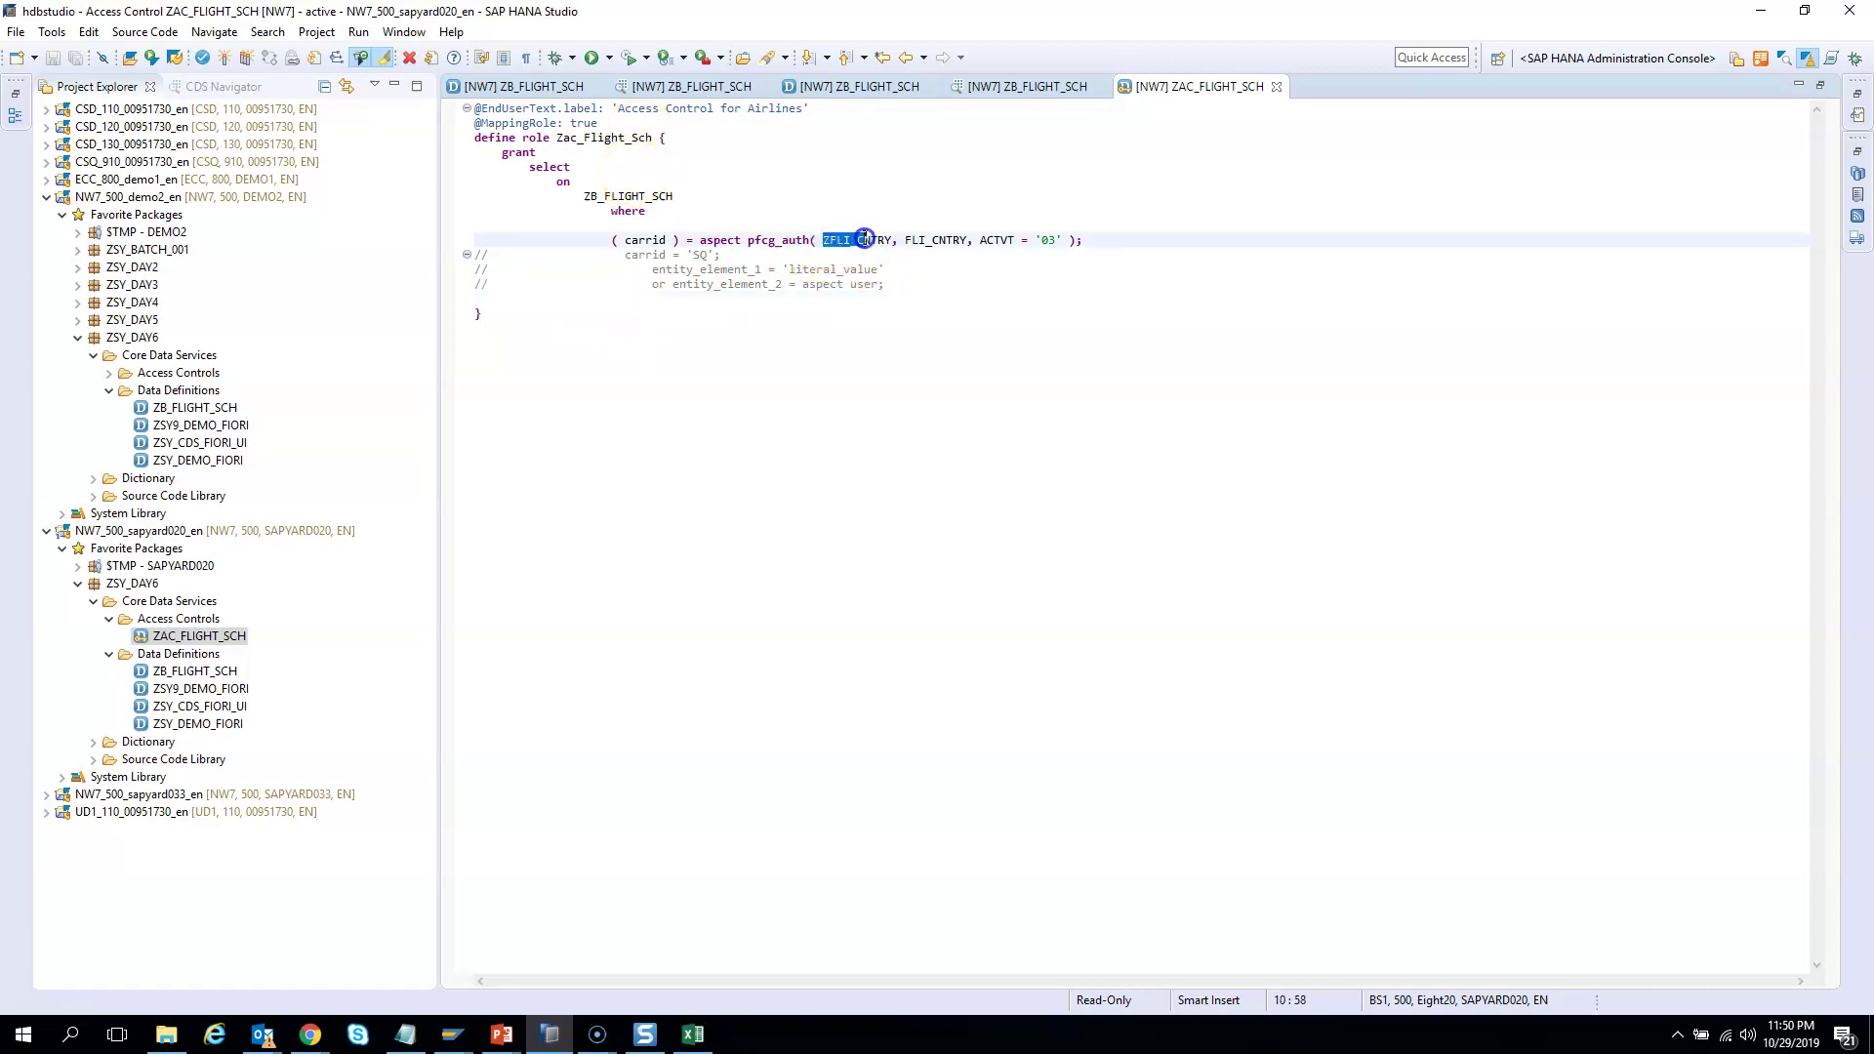
left_click_drag(890, 239, 890, 239)
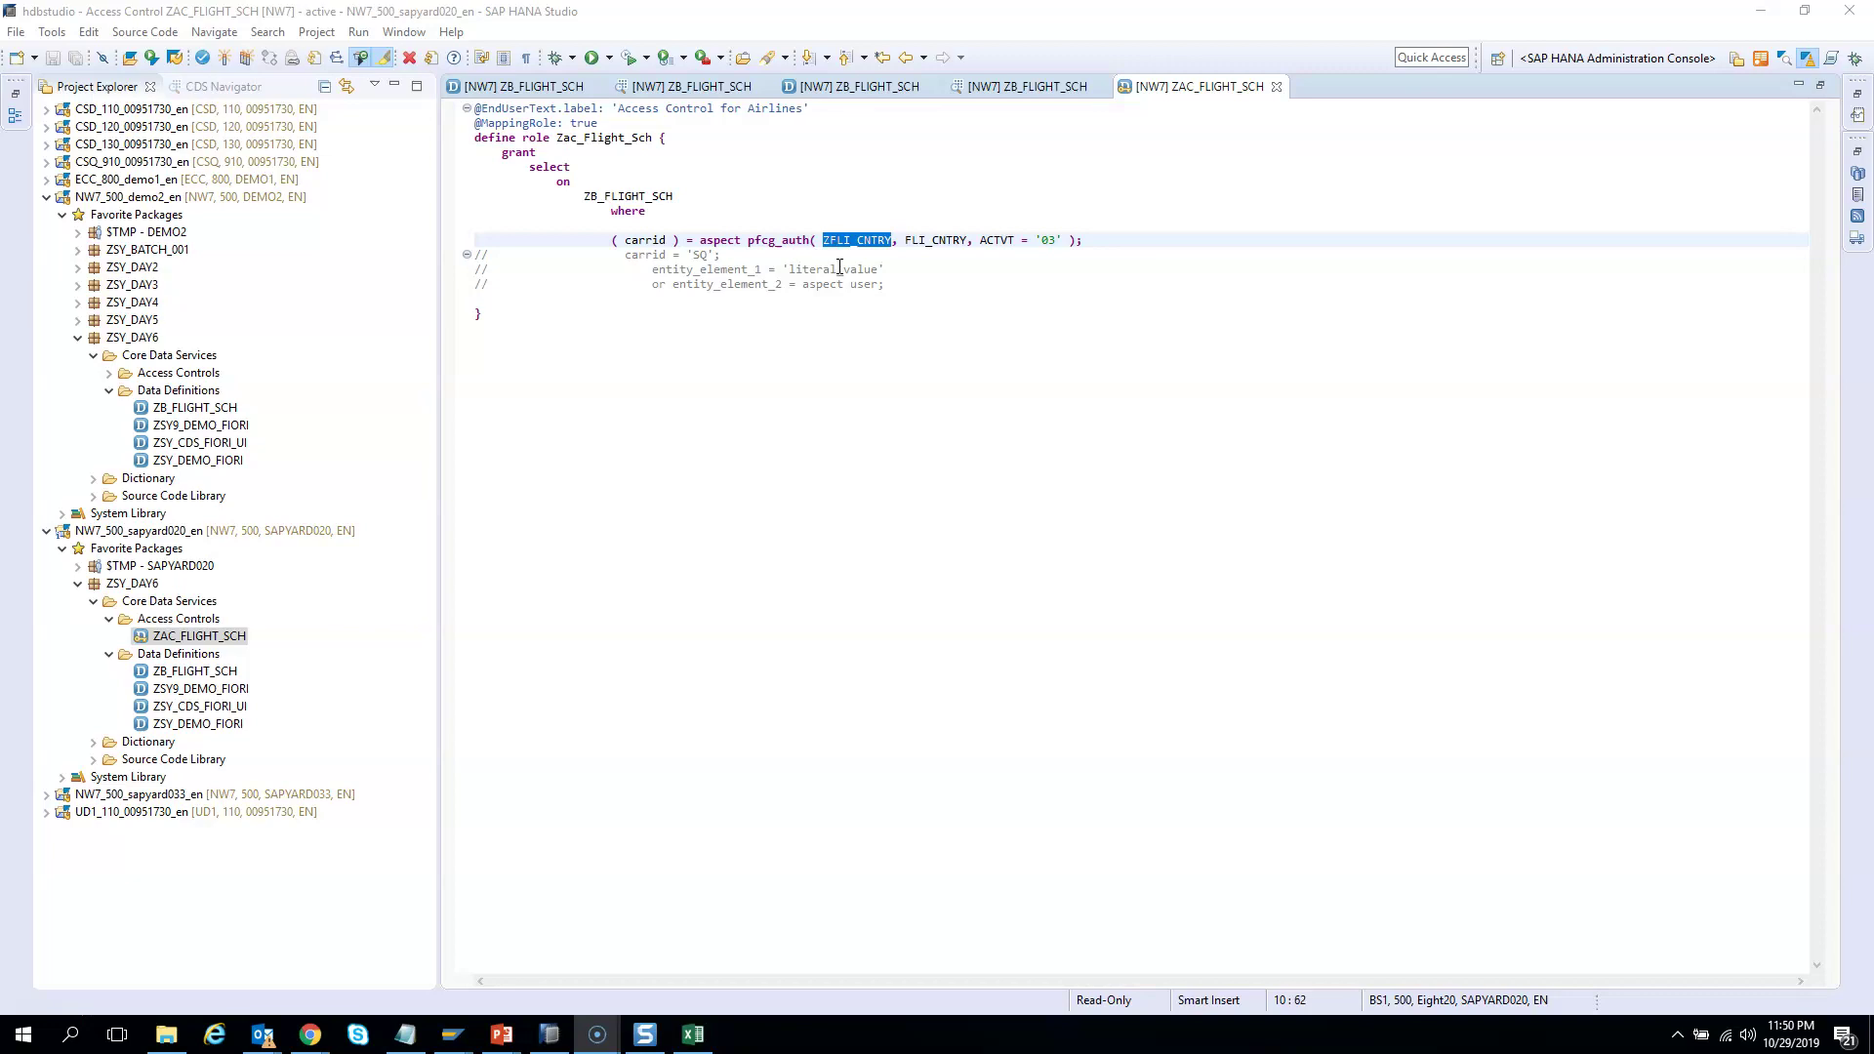
Select the NW7_500_demo2_en project and dismiss the Outlook password notification
left_click(206, 198)
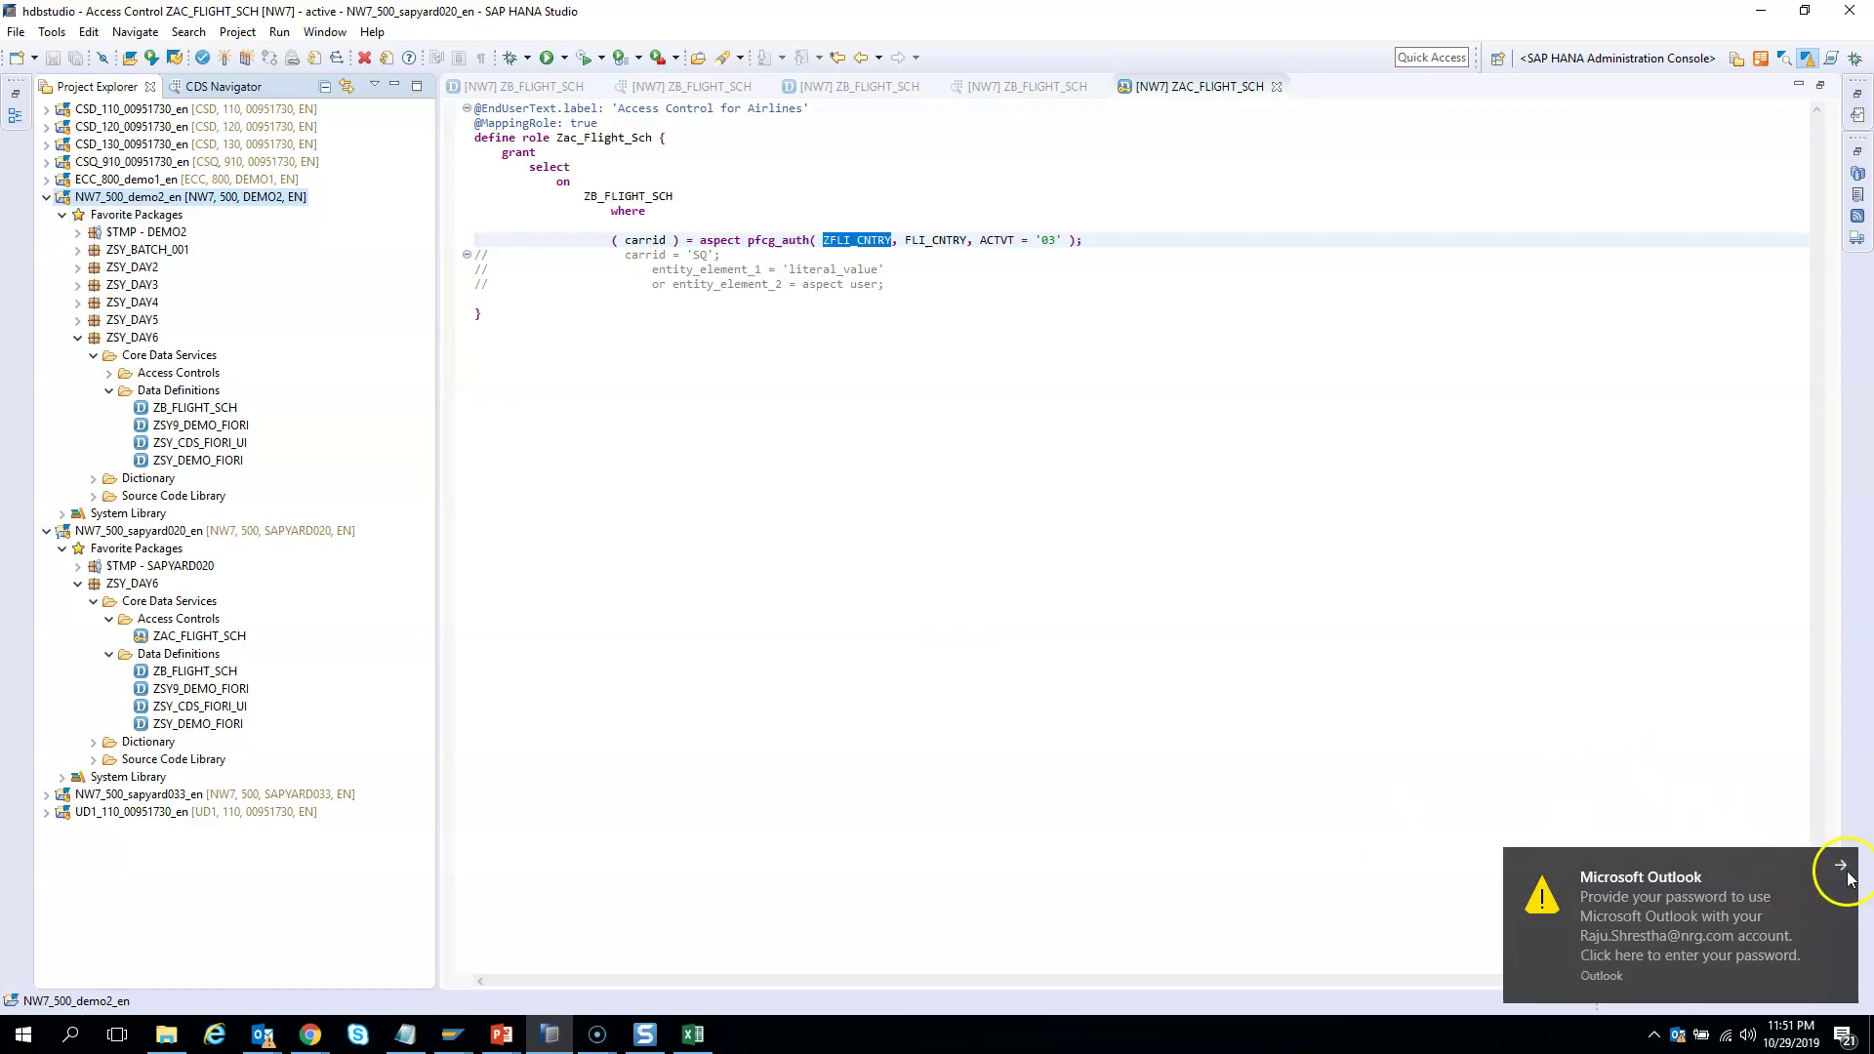
left_click(1839, 864)
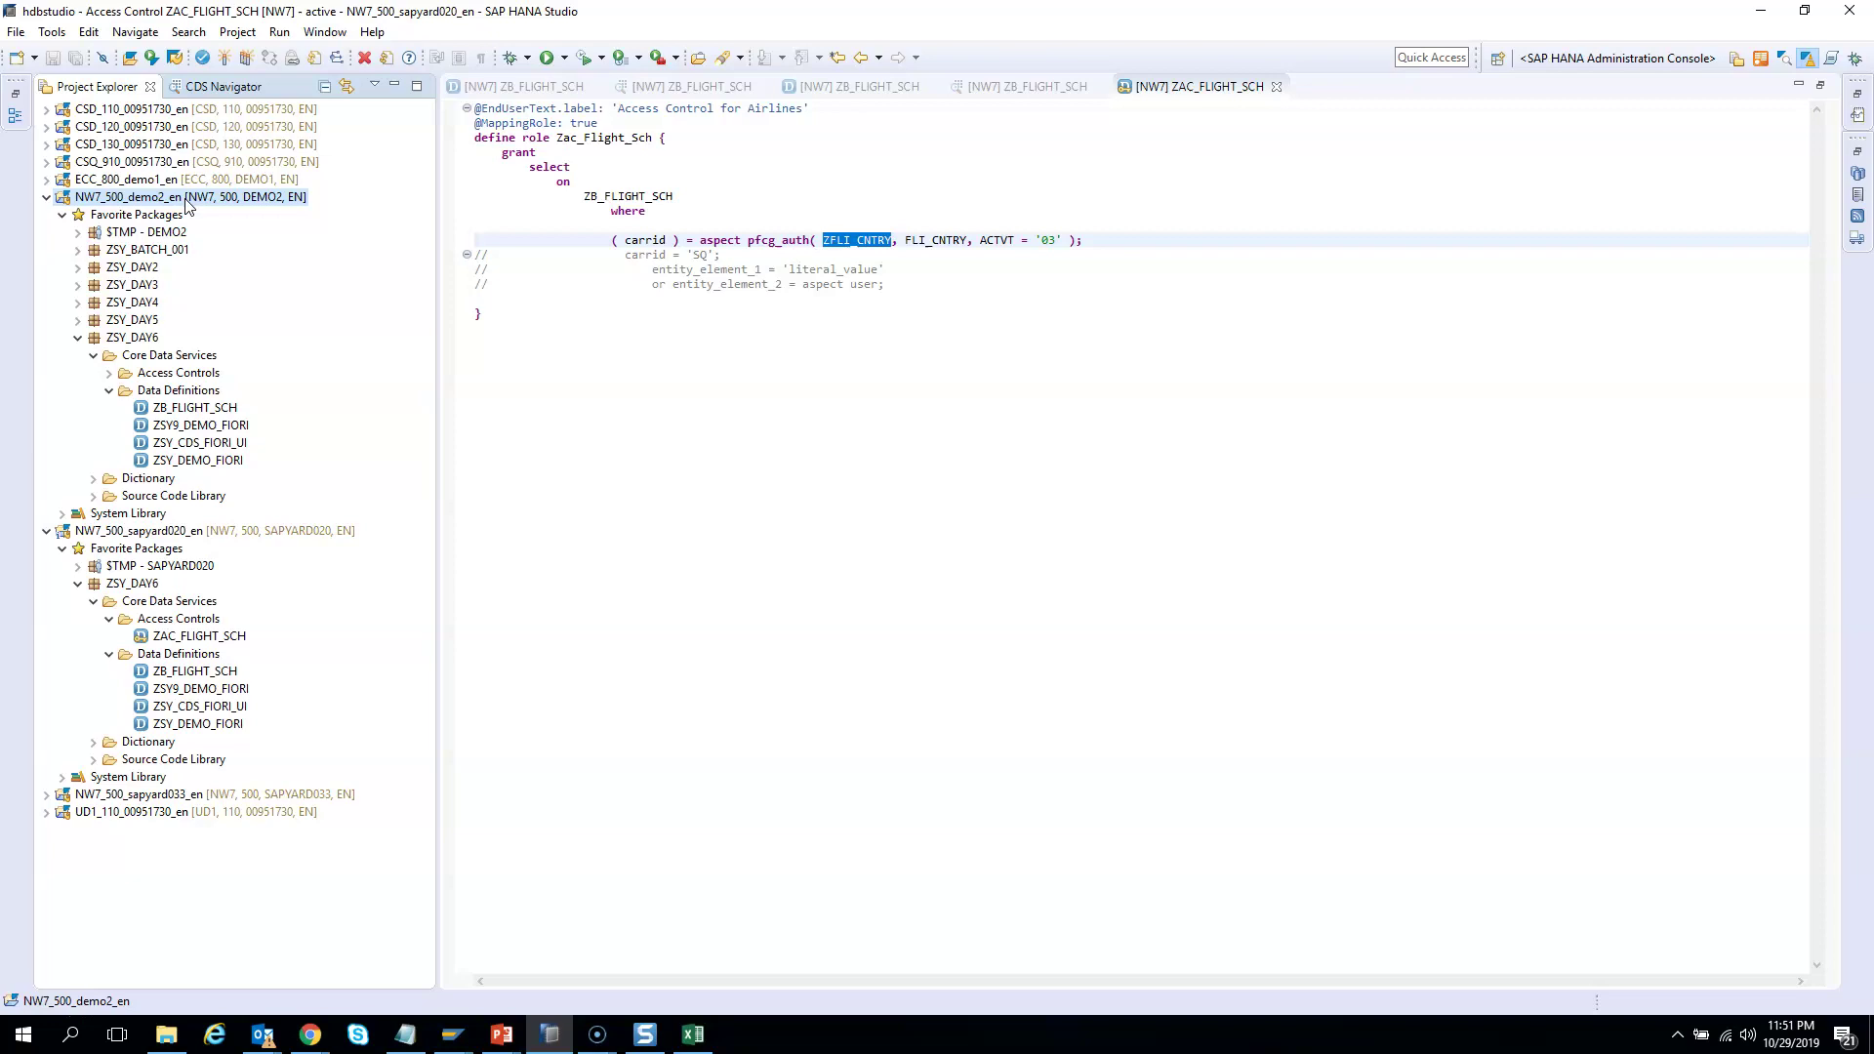
left_click(447, 1039)
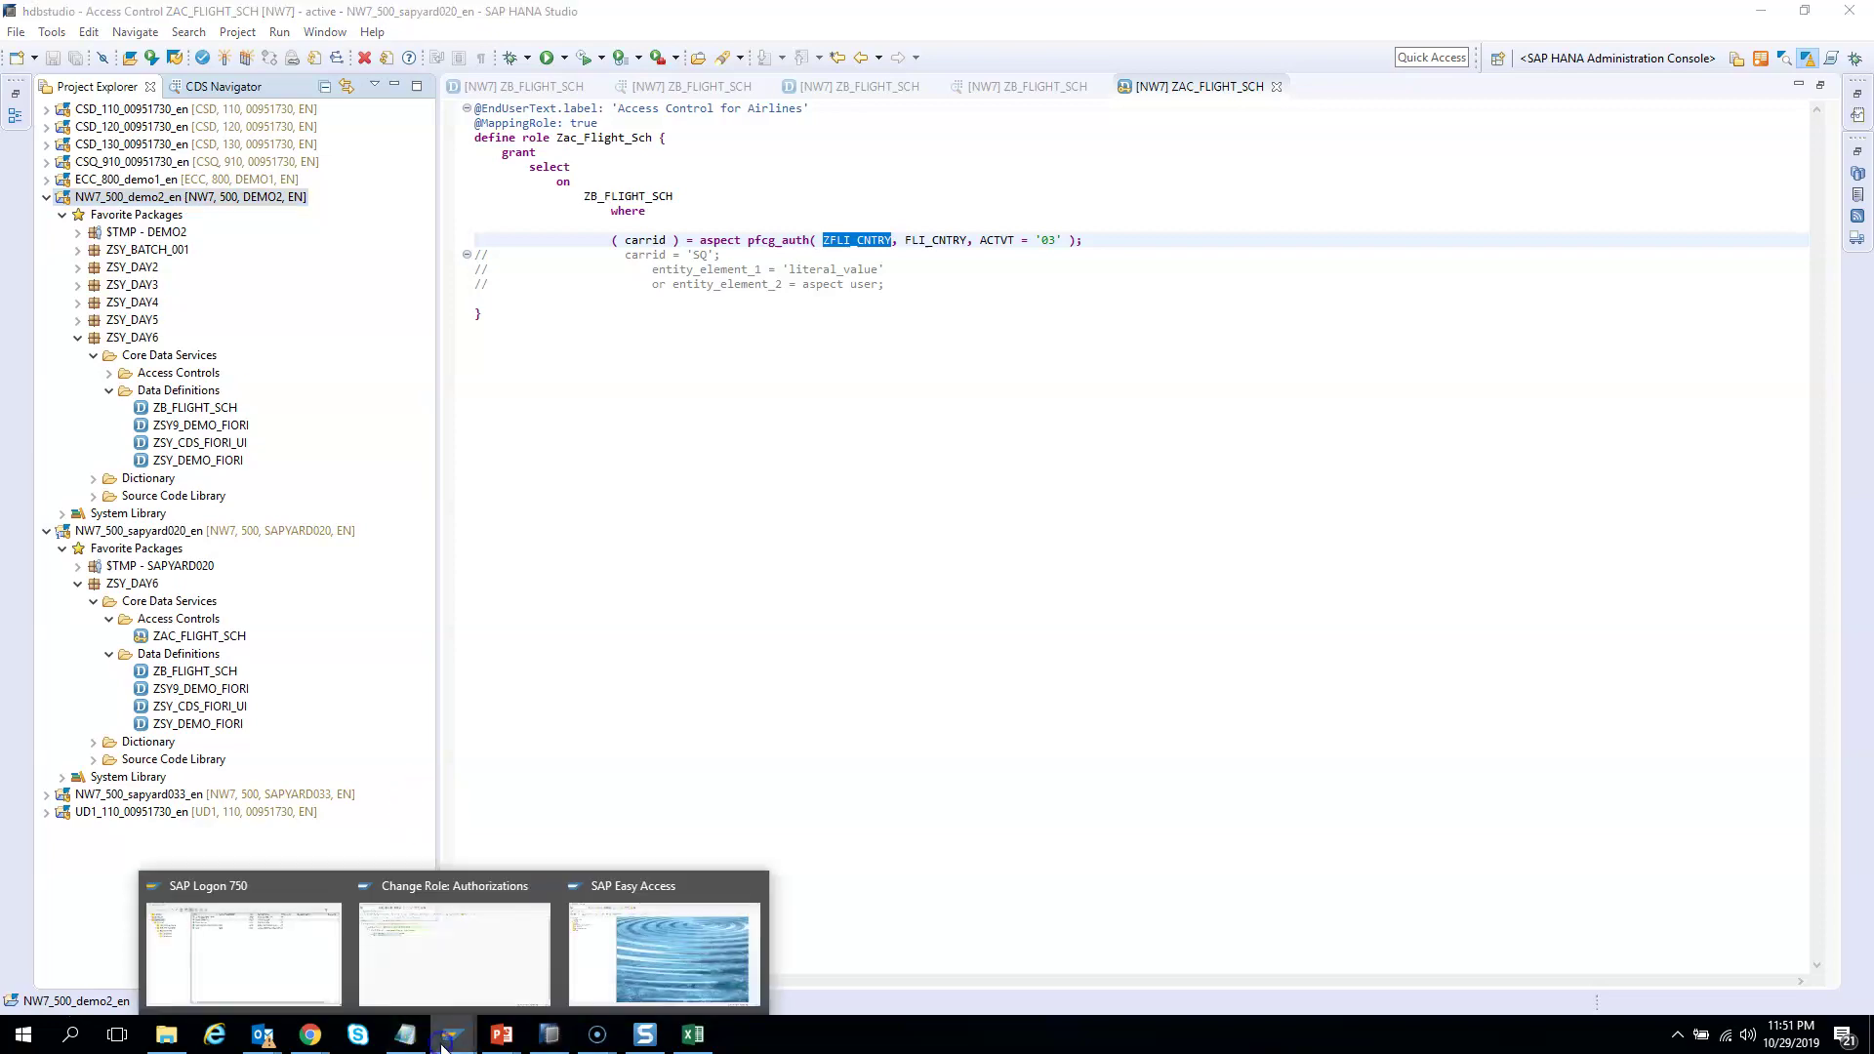
Add user DEMO2 on ZCARRID_US's User tab
left_click(482, 971)
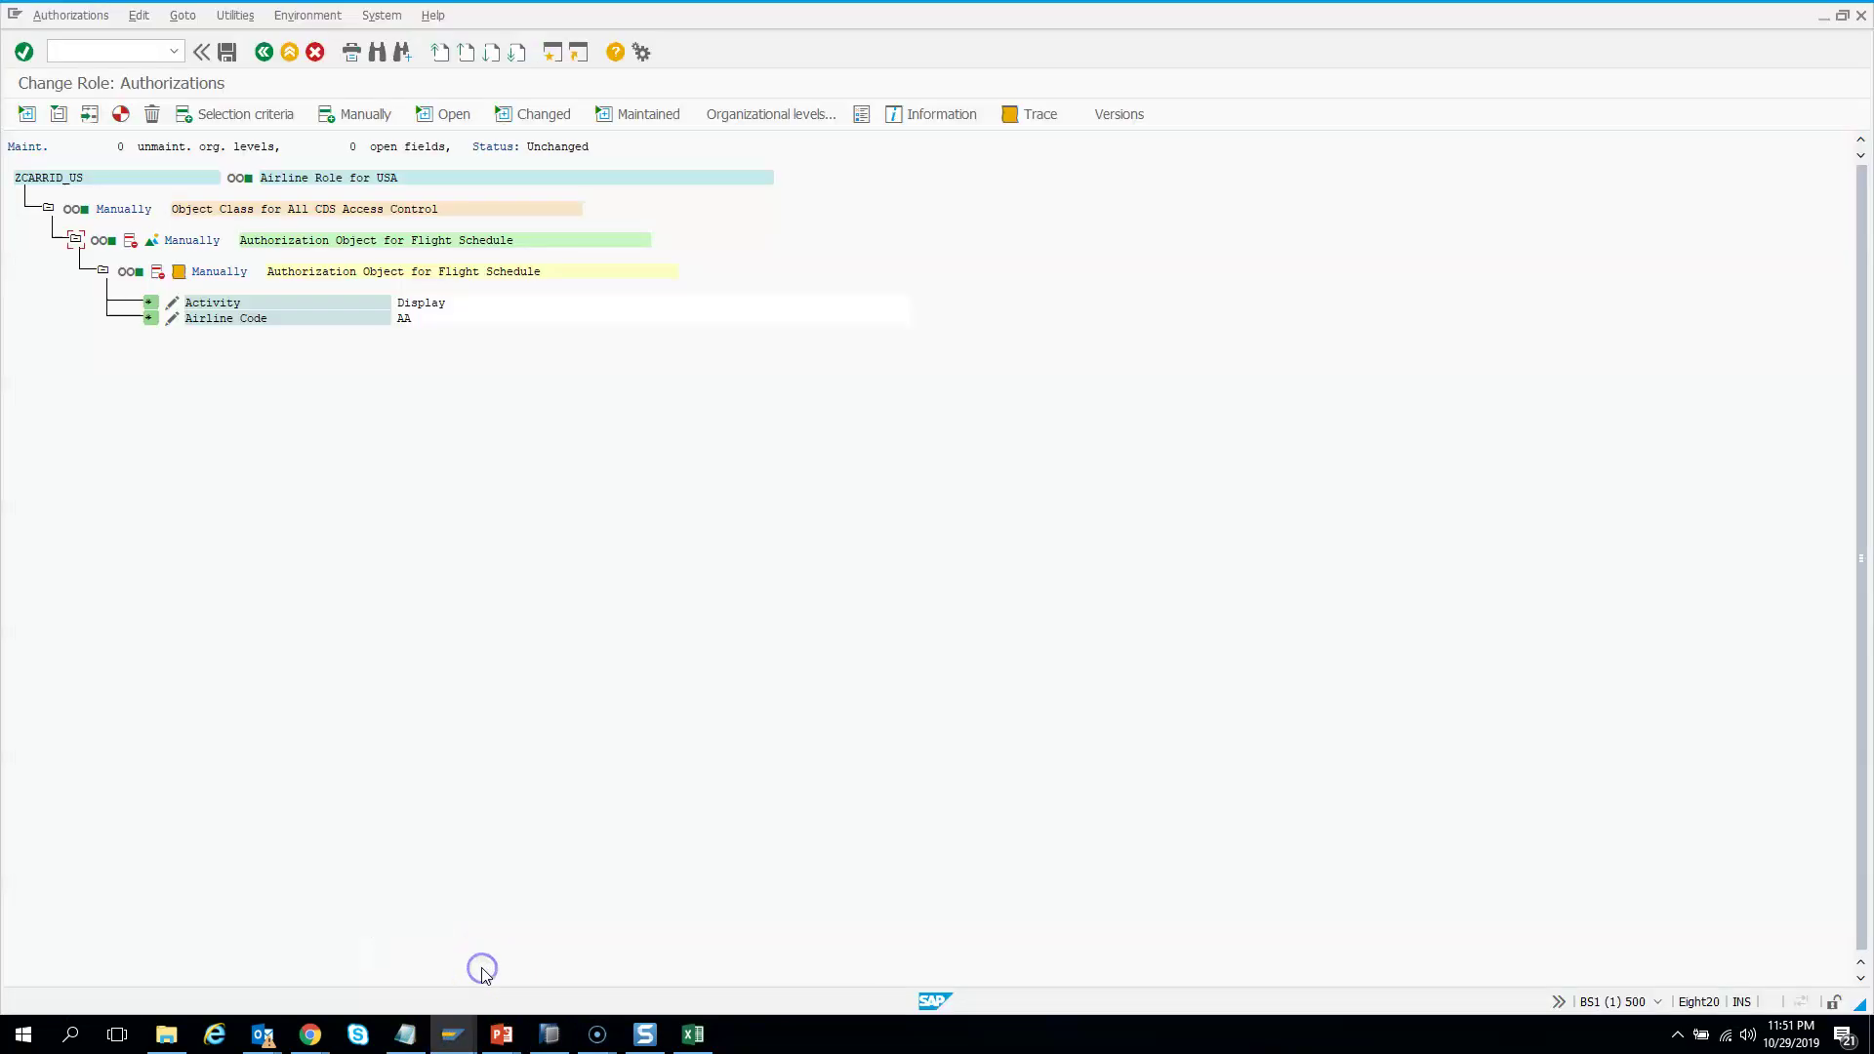
left_click(264, 52)
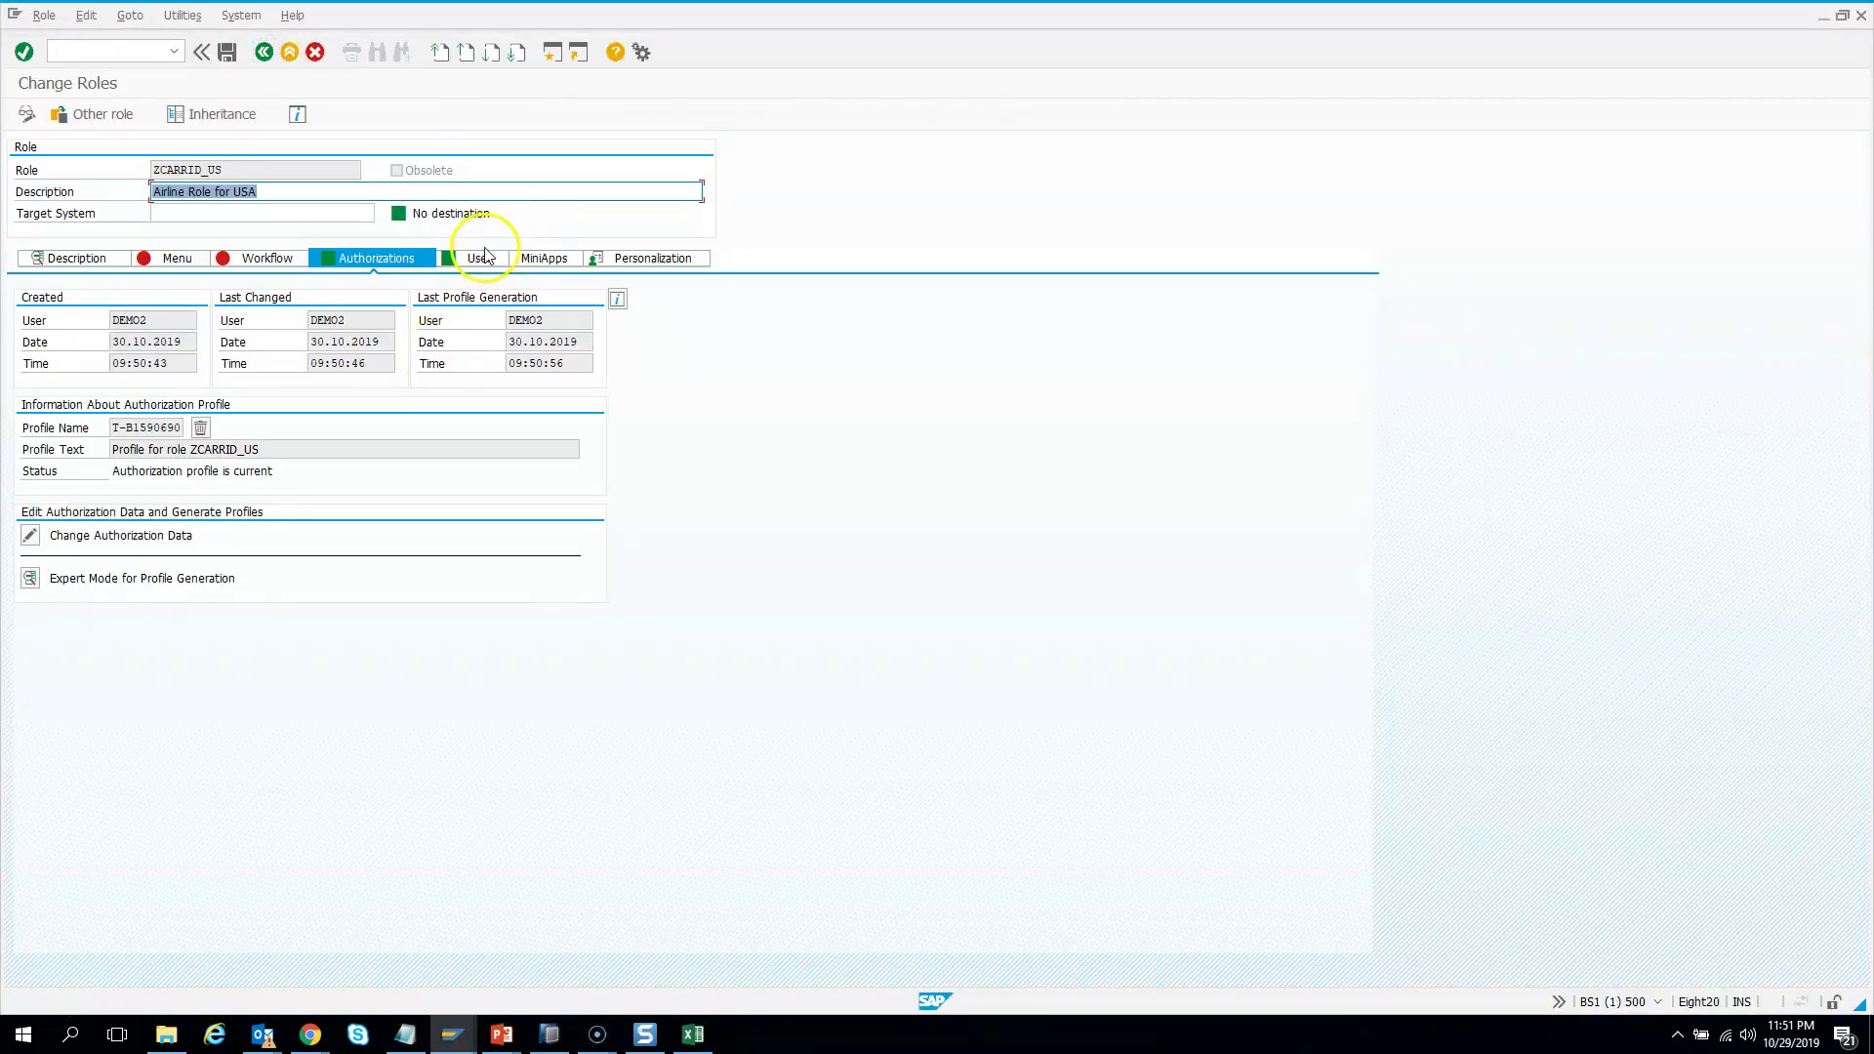
left_click(477, 258)
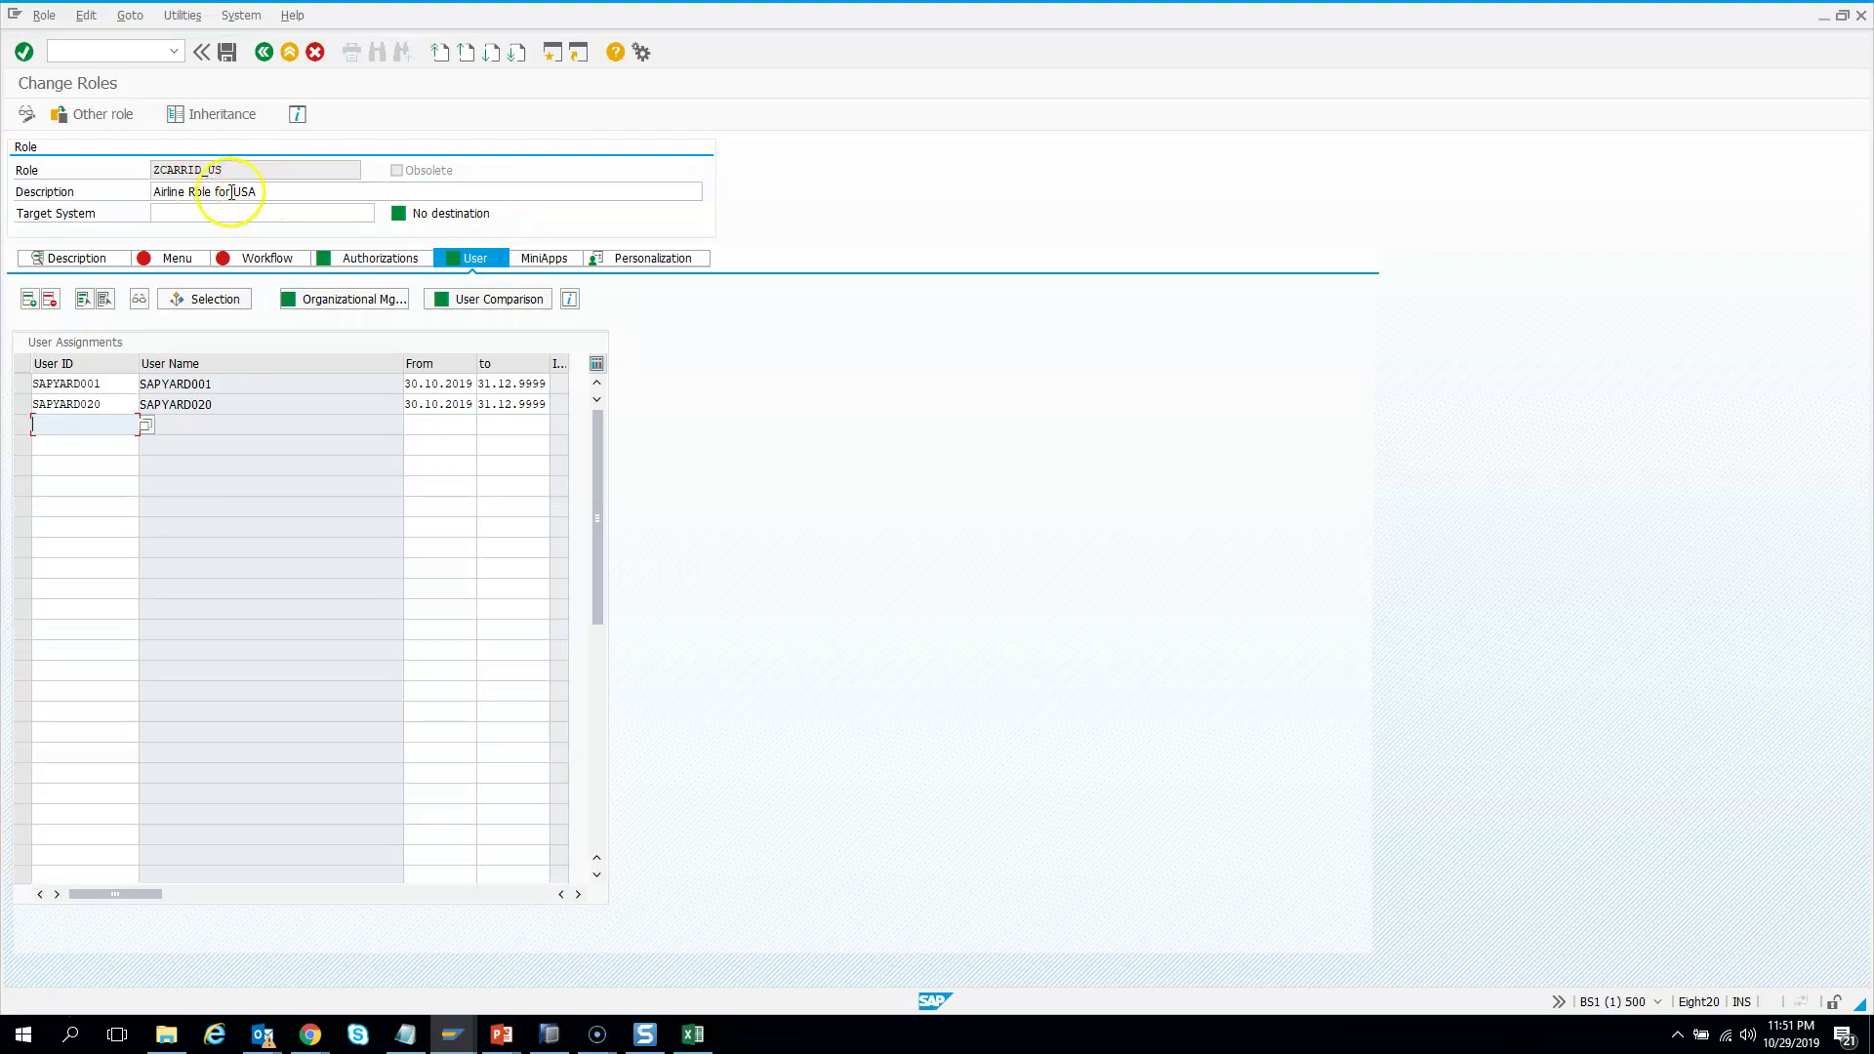
left_click(66, 426)
type("d")
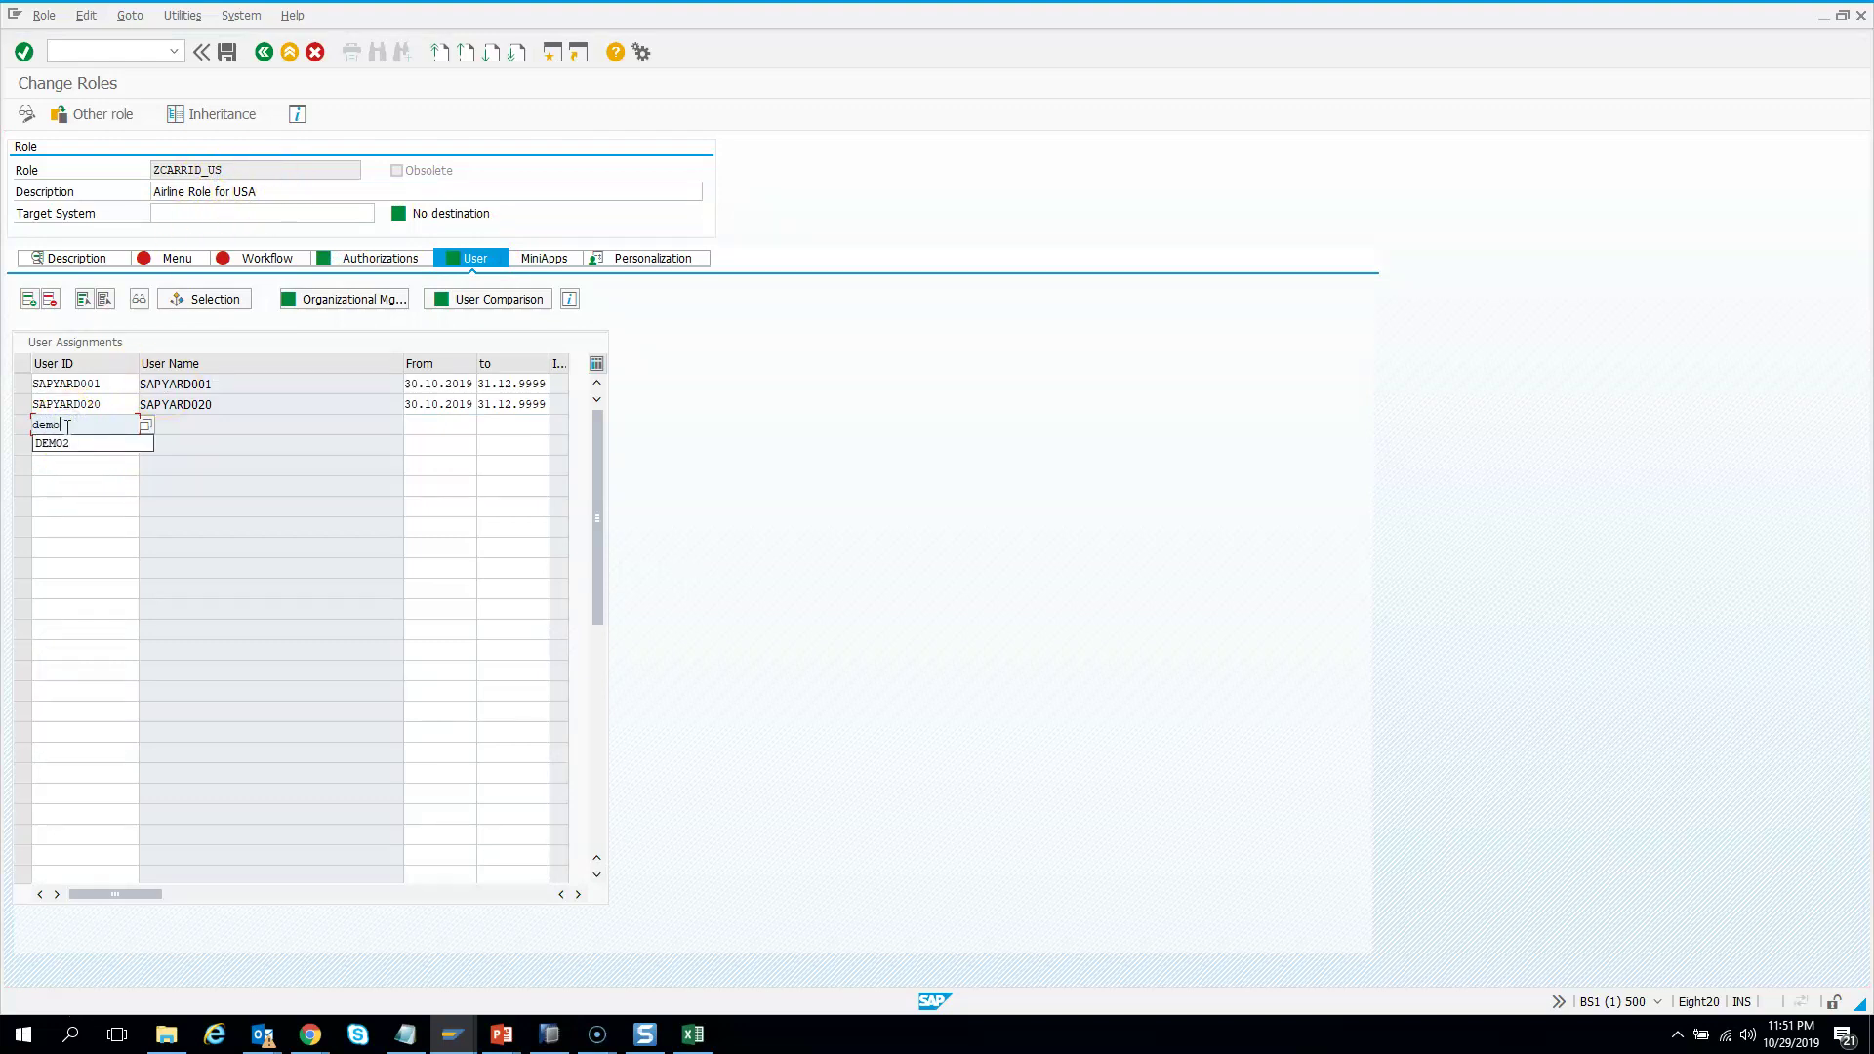
type("emo")
key("Down")
key("Return")
key("Return")
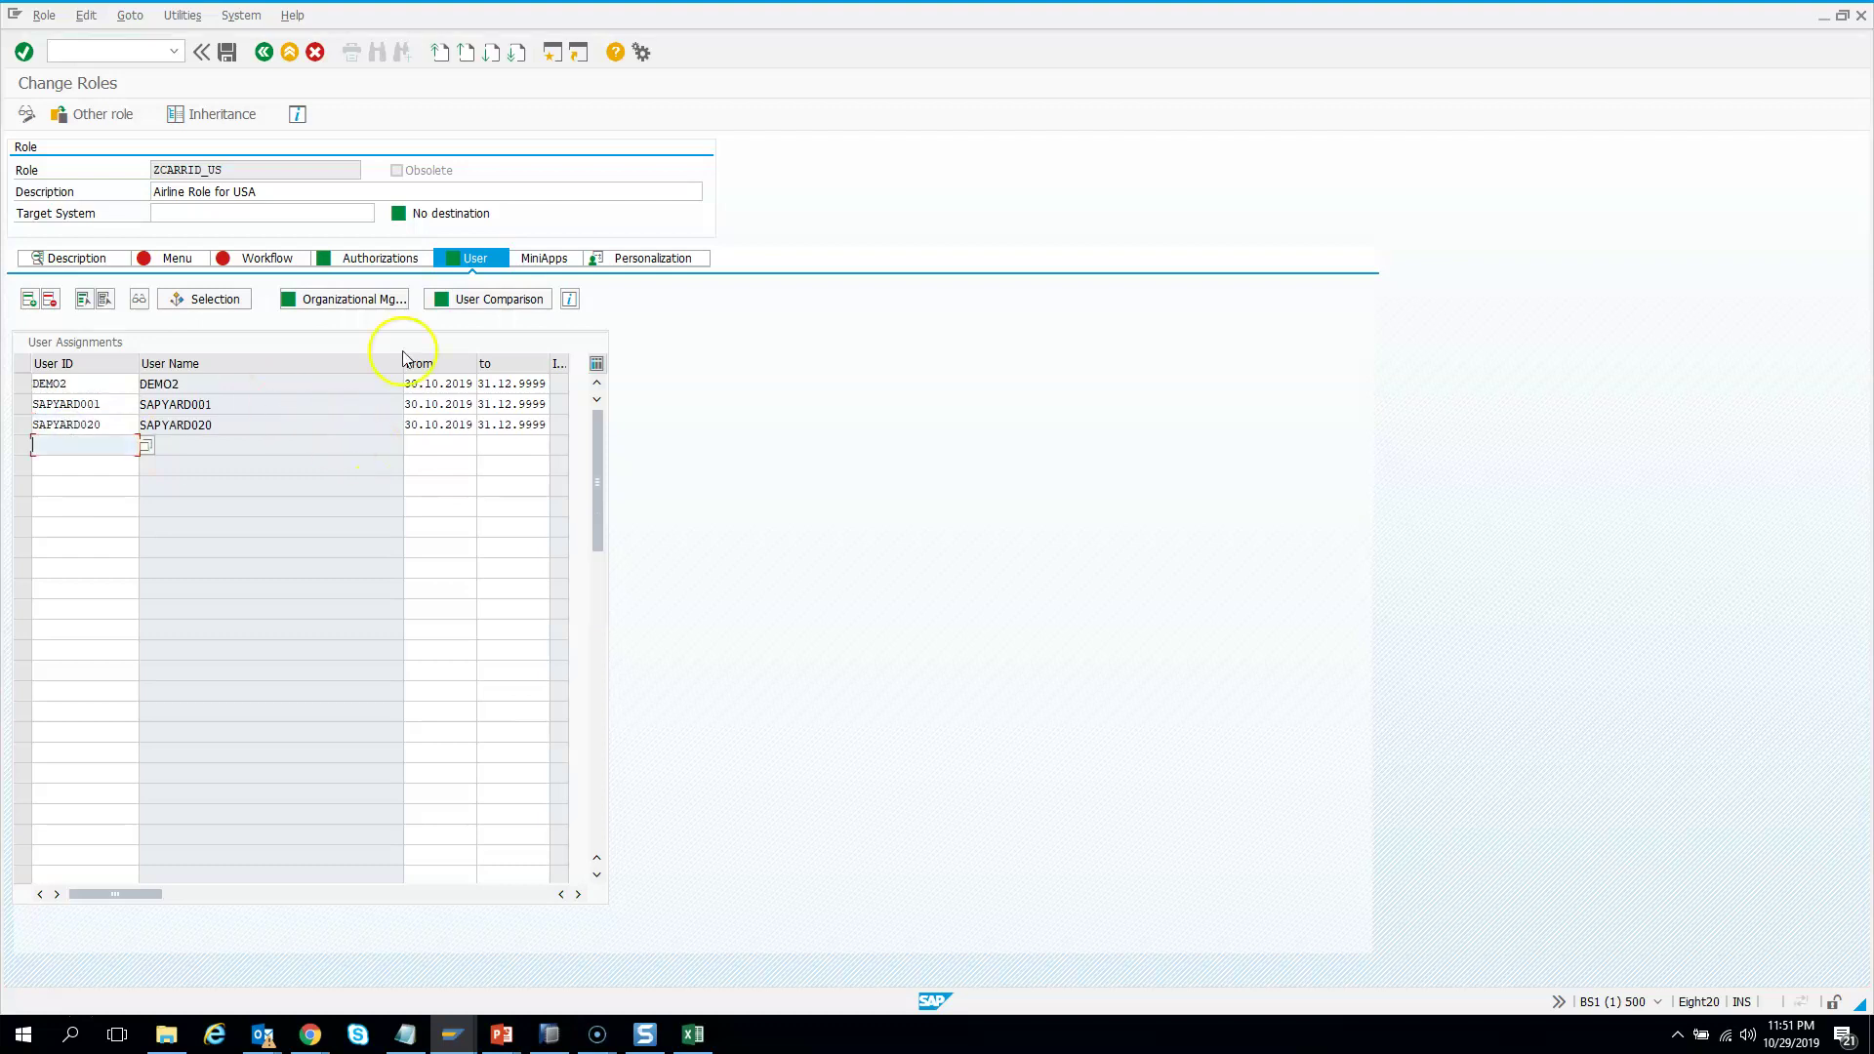
Save the role, complete the user master comparison, and go back to Role Maintenance
left_click(465, 305)
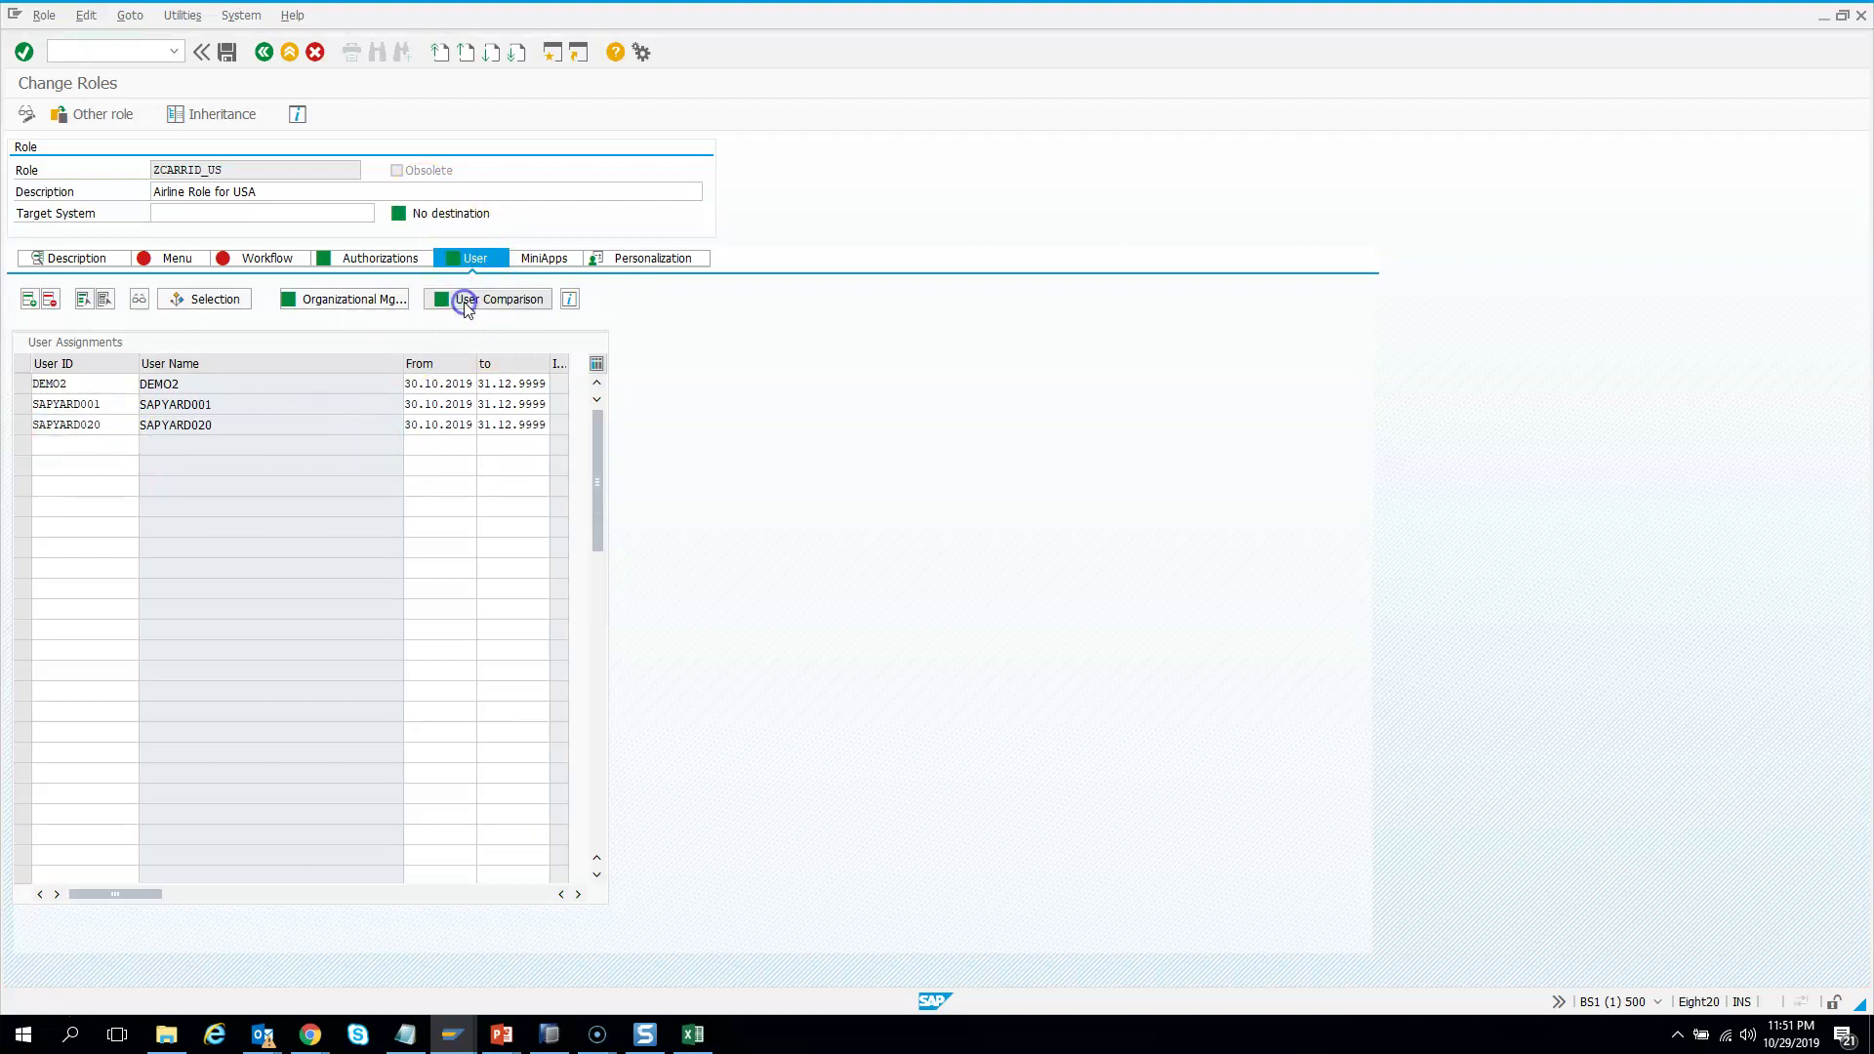
left_click(265, 374)
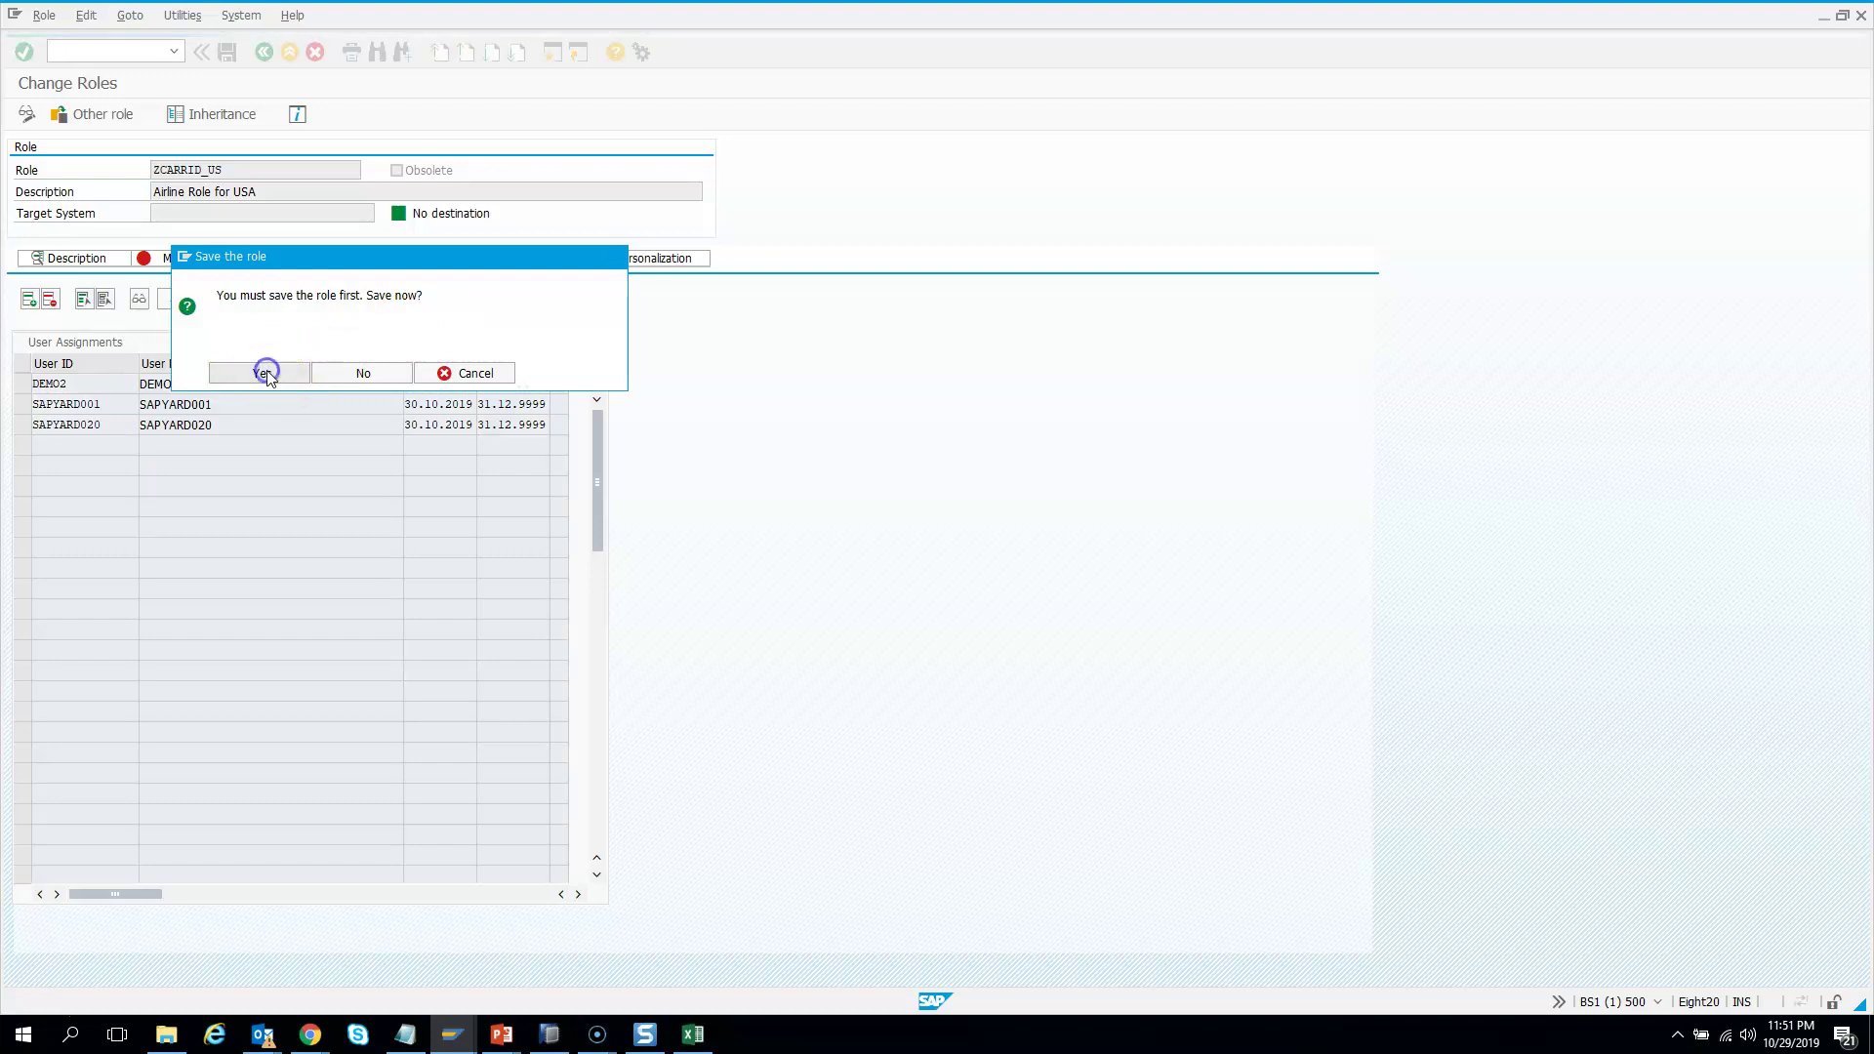
left_click(331, 370)
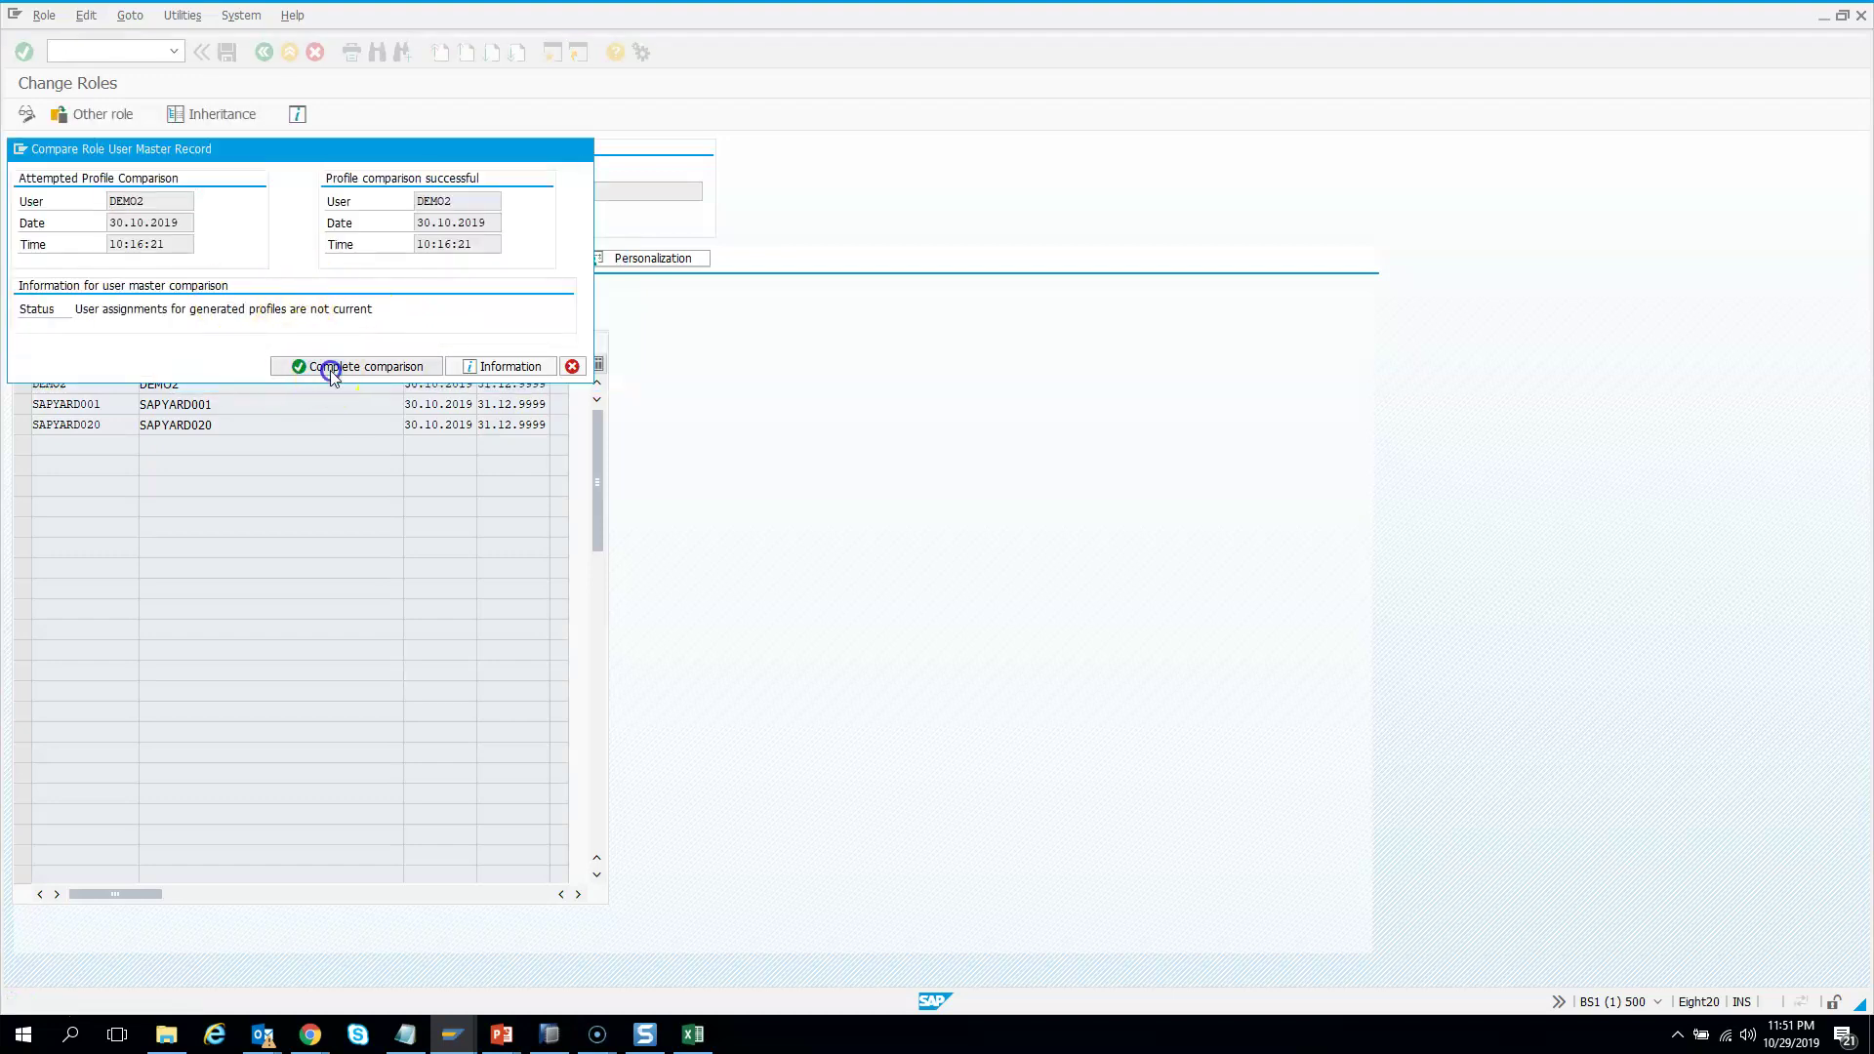
left_click(573, 366)
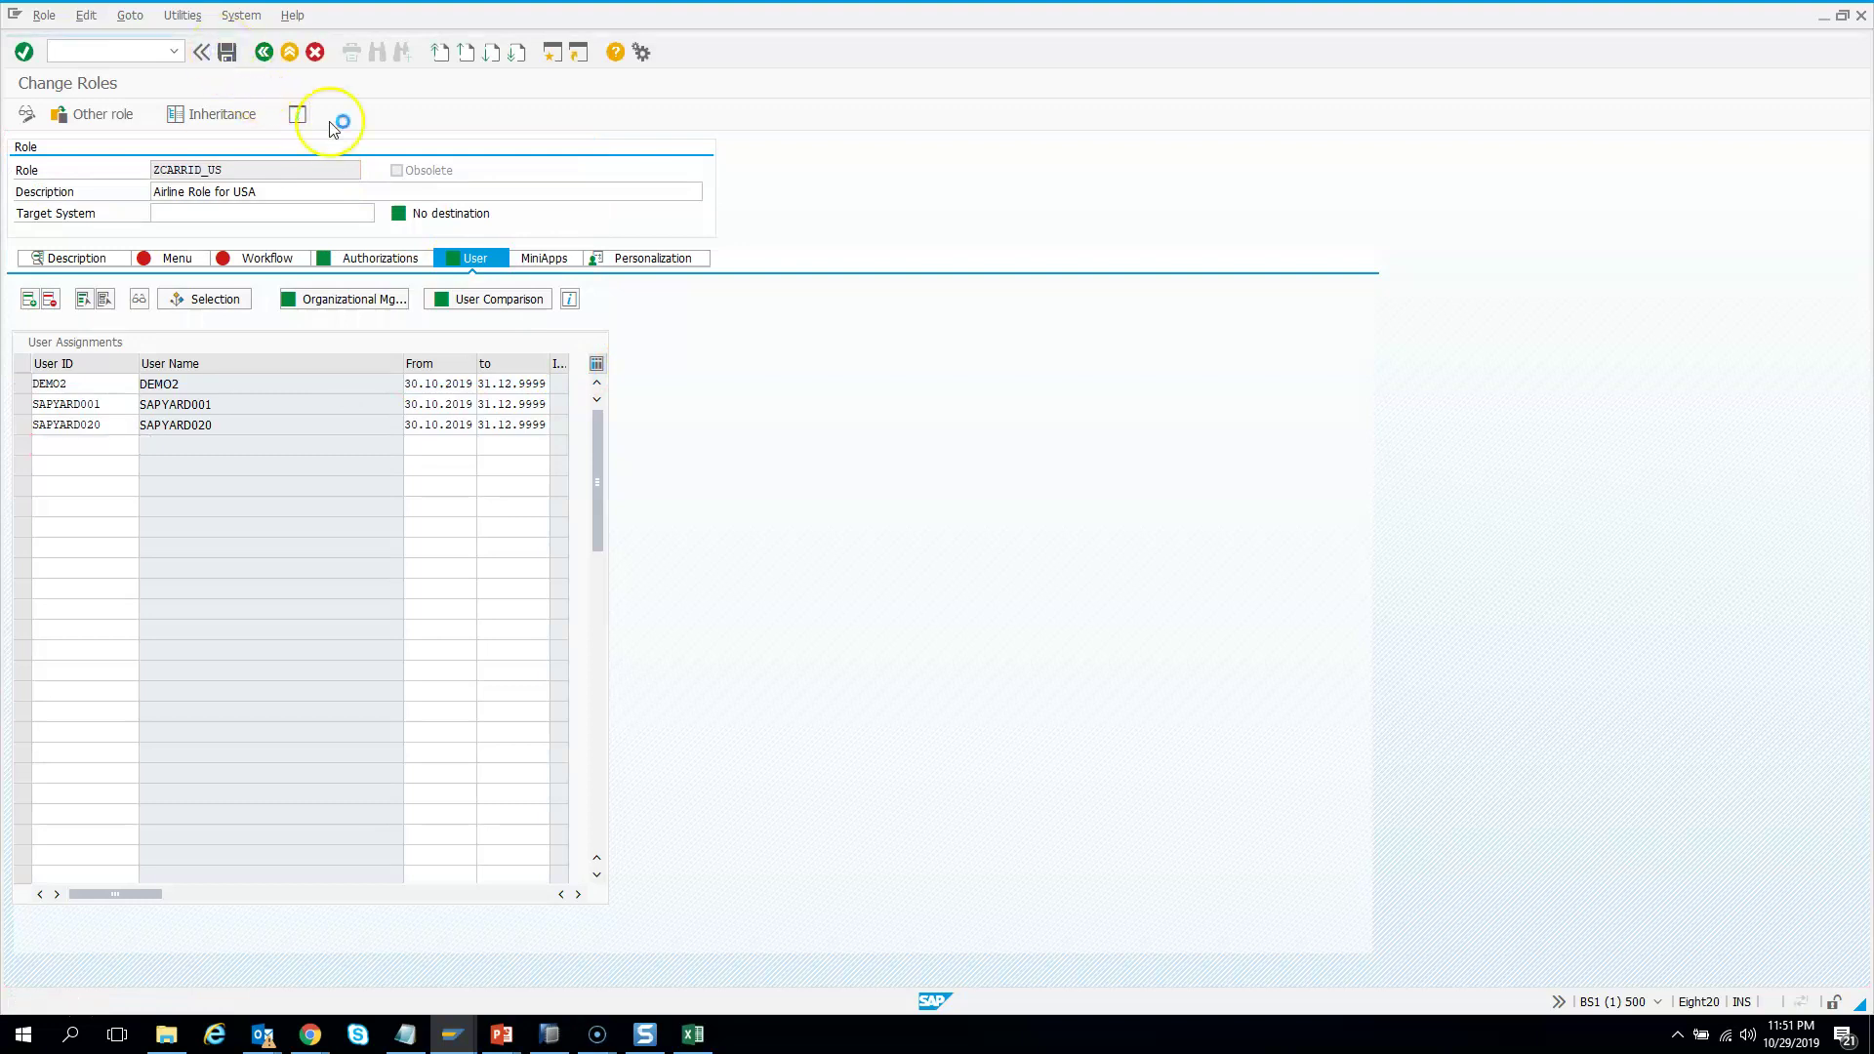
left_click(264, 51)
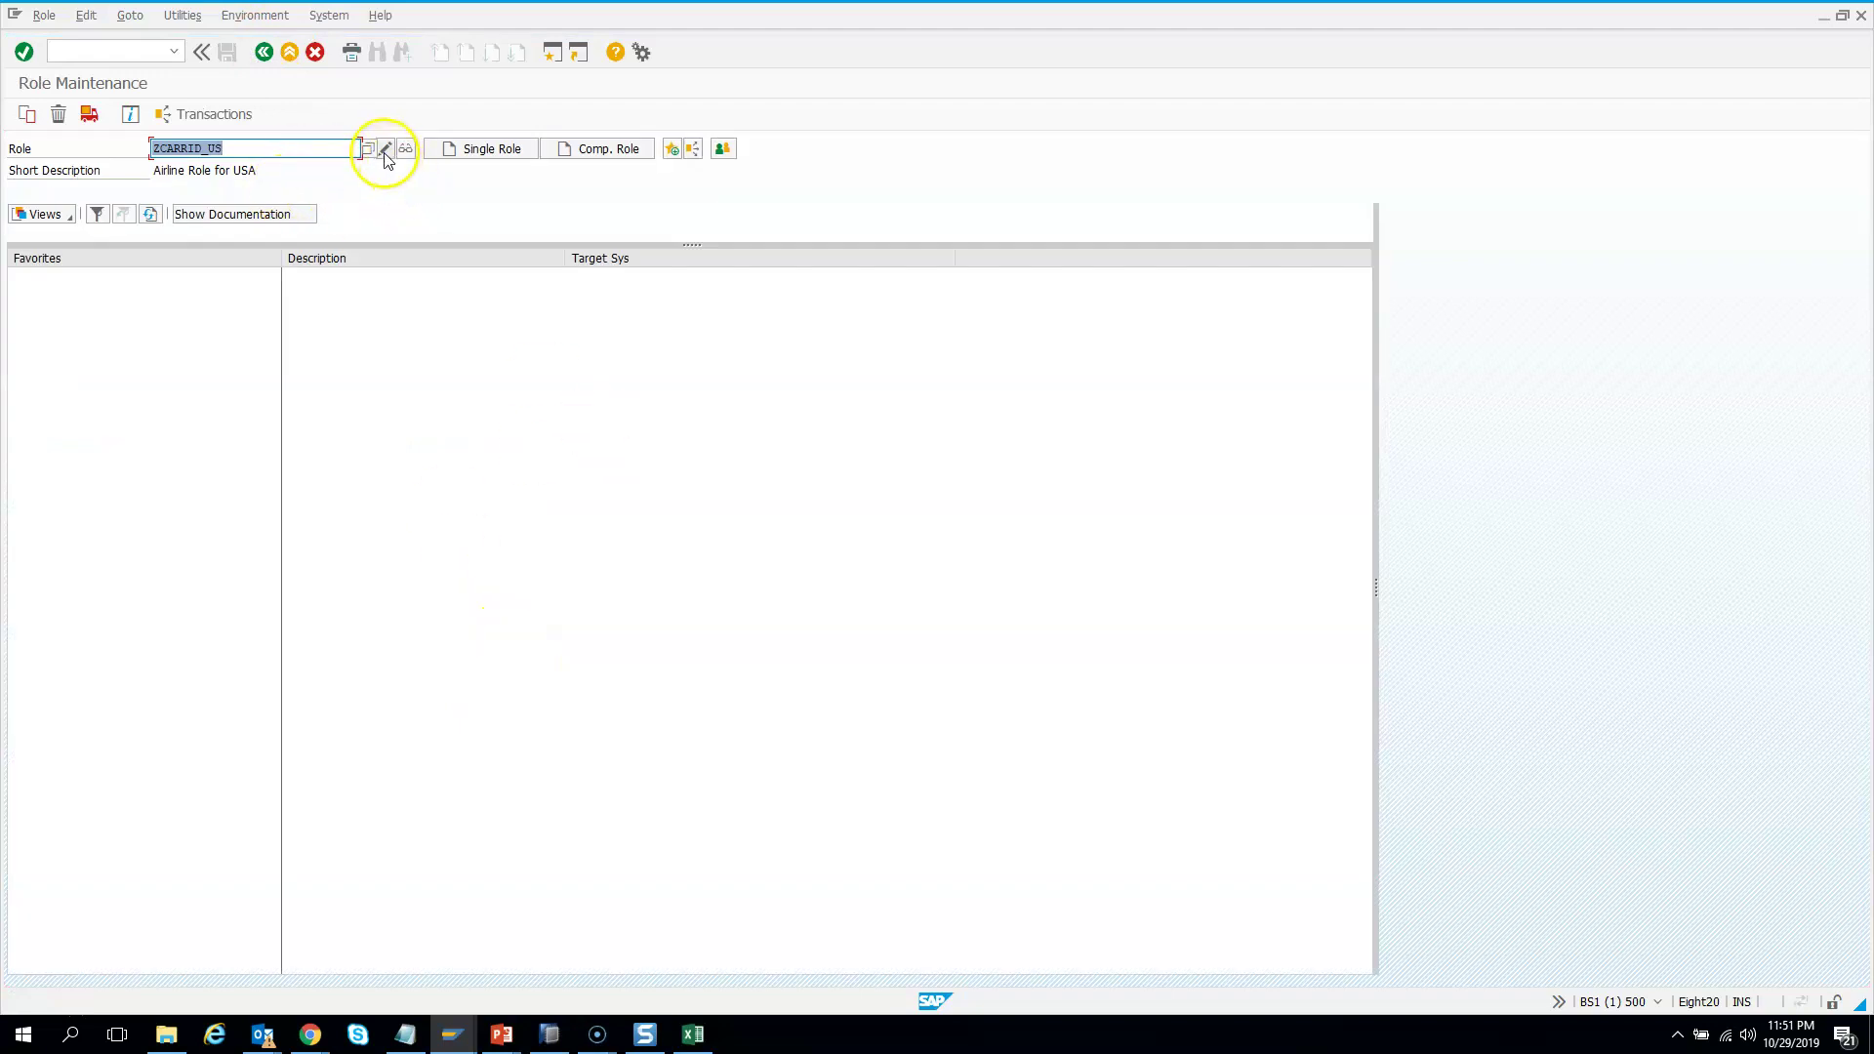
Check ZCARRID_US's User tab for the newly added demo user
left_click(385, 150)
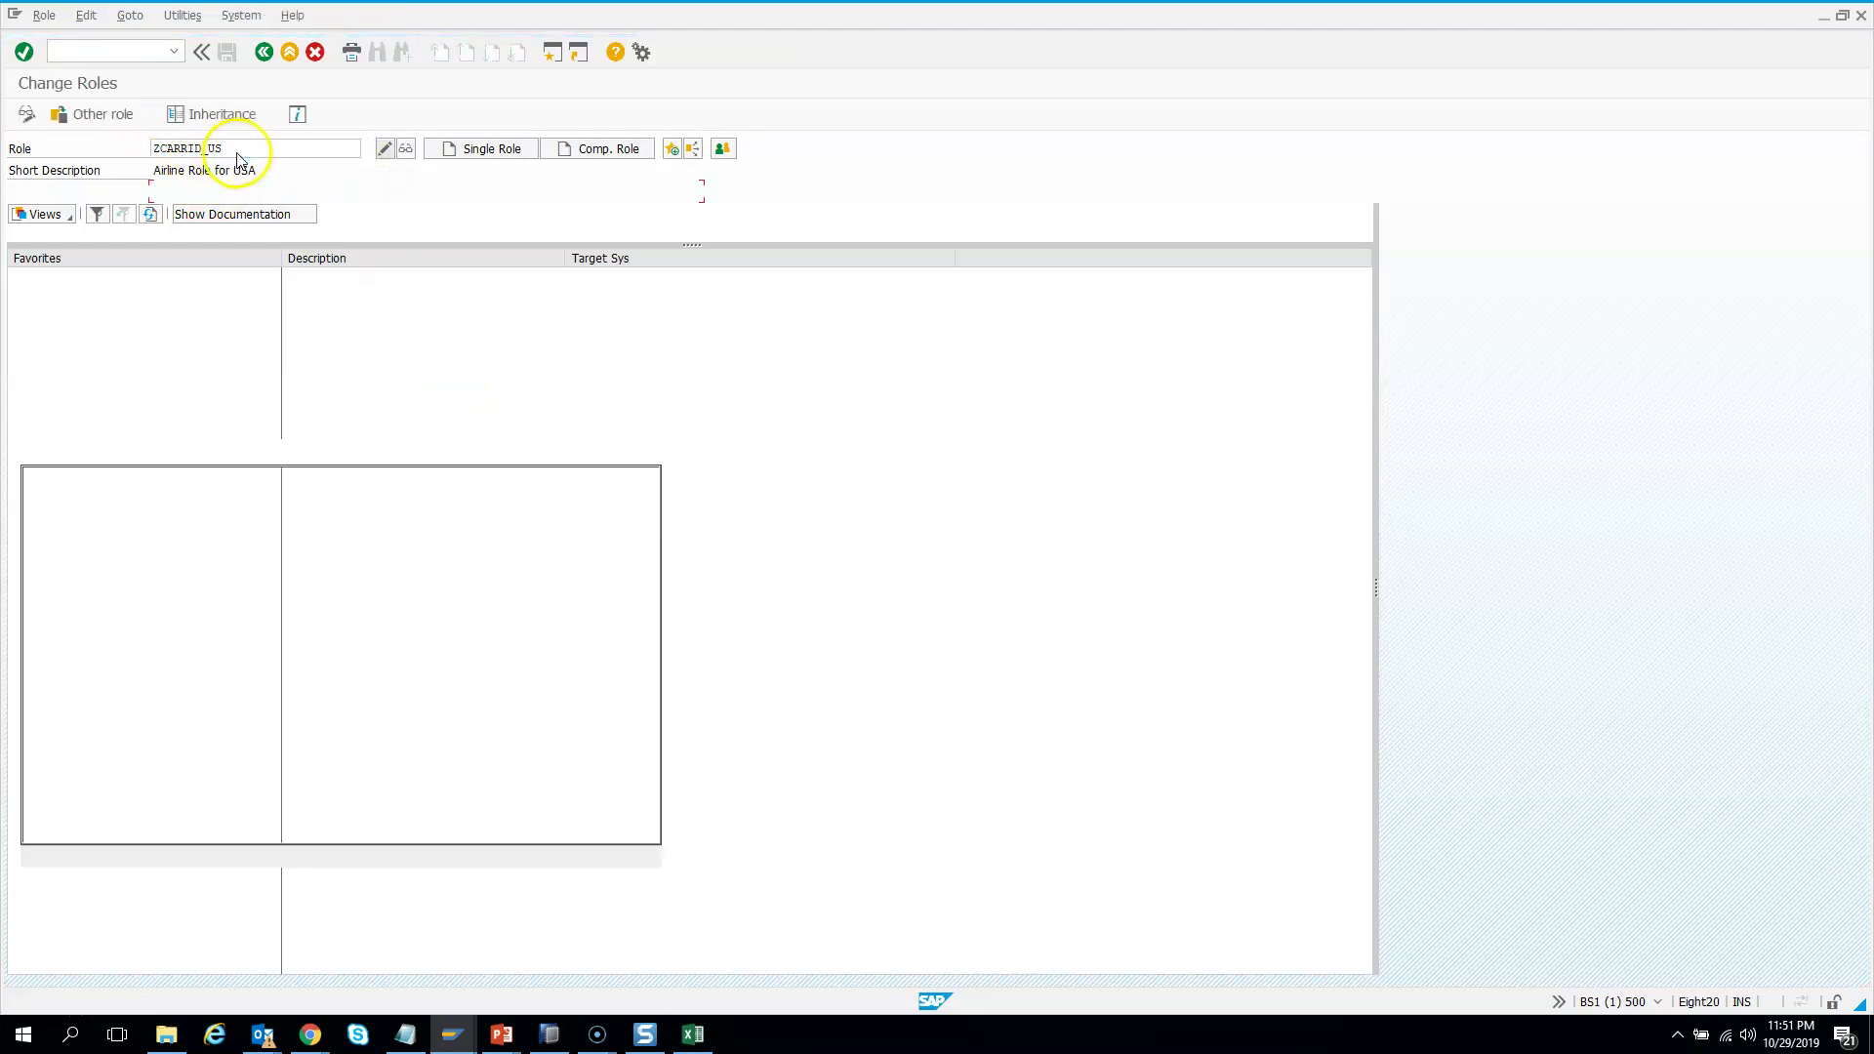
left_click(485, 261)
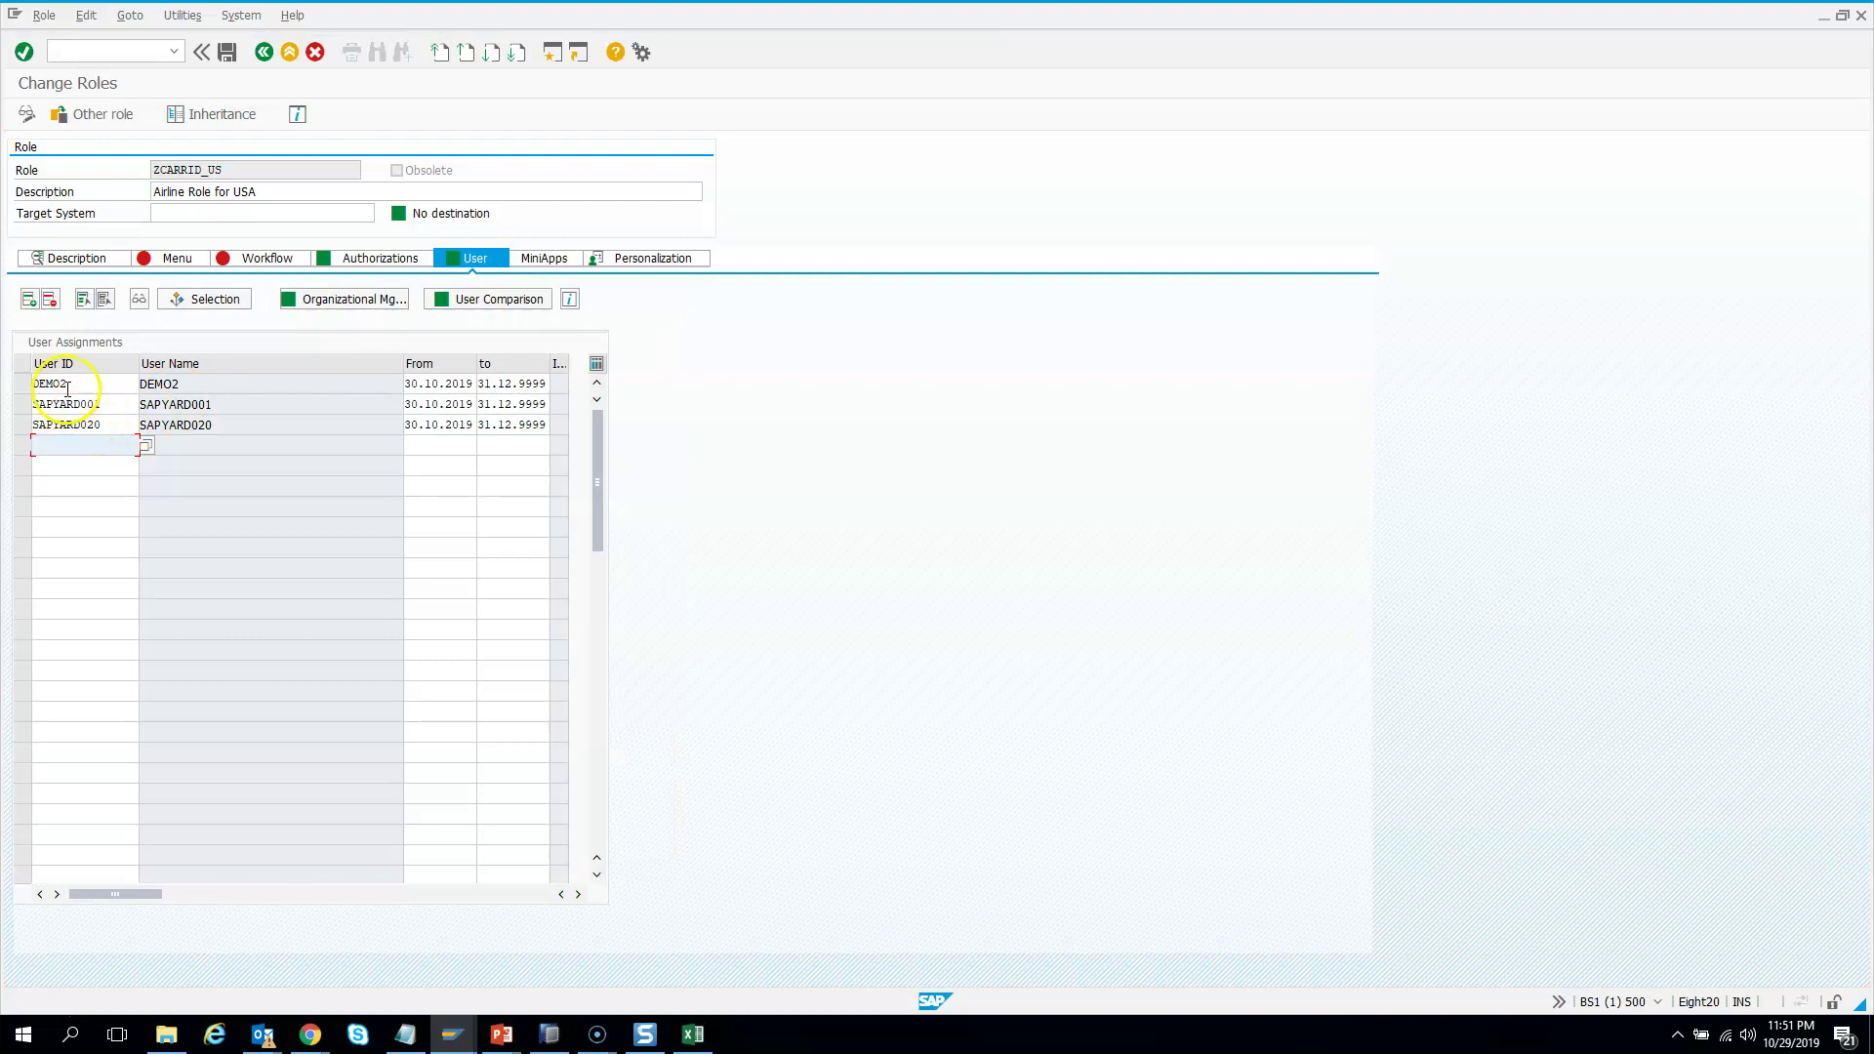
left_click(66, 386)
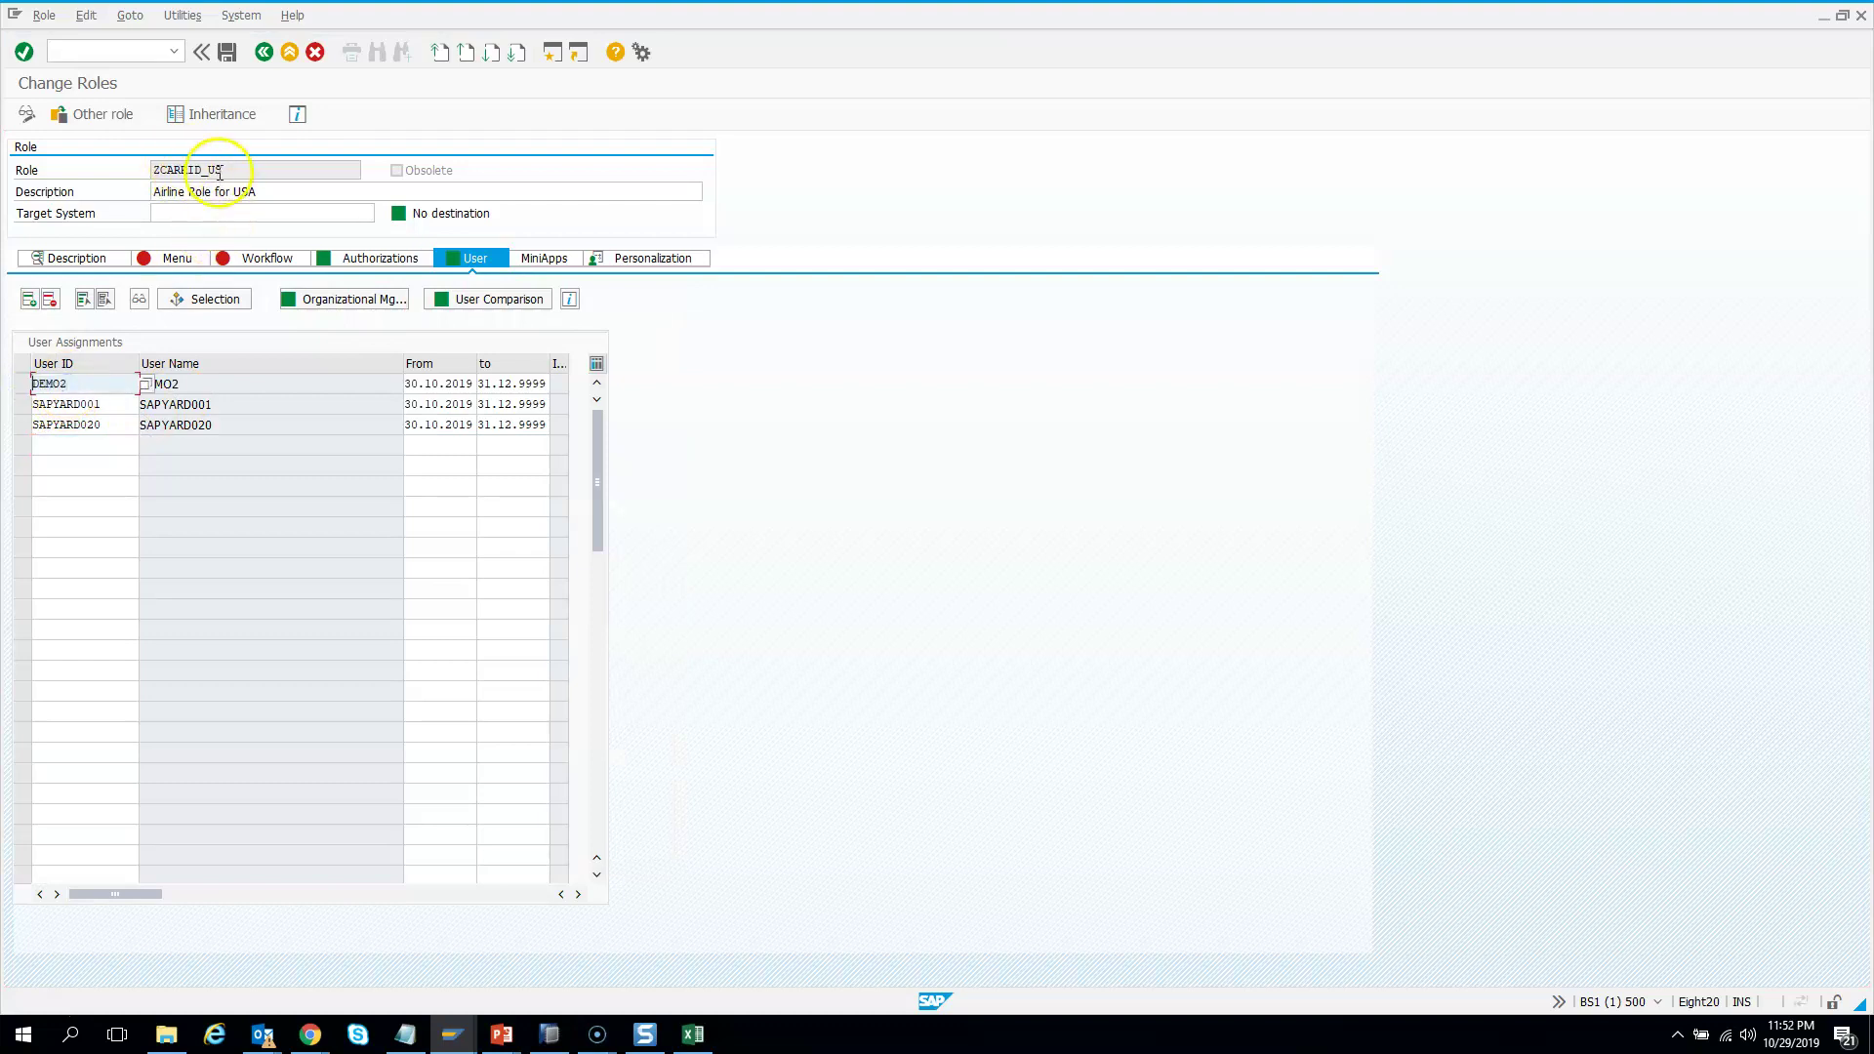
left_click(263, 54)
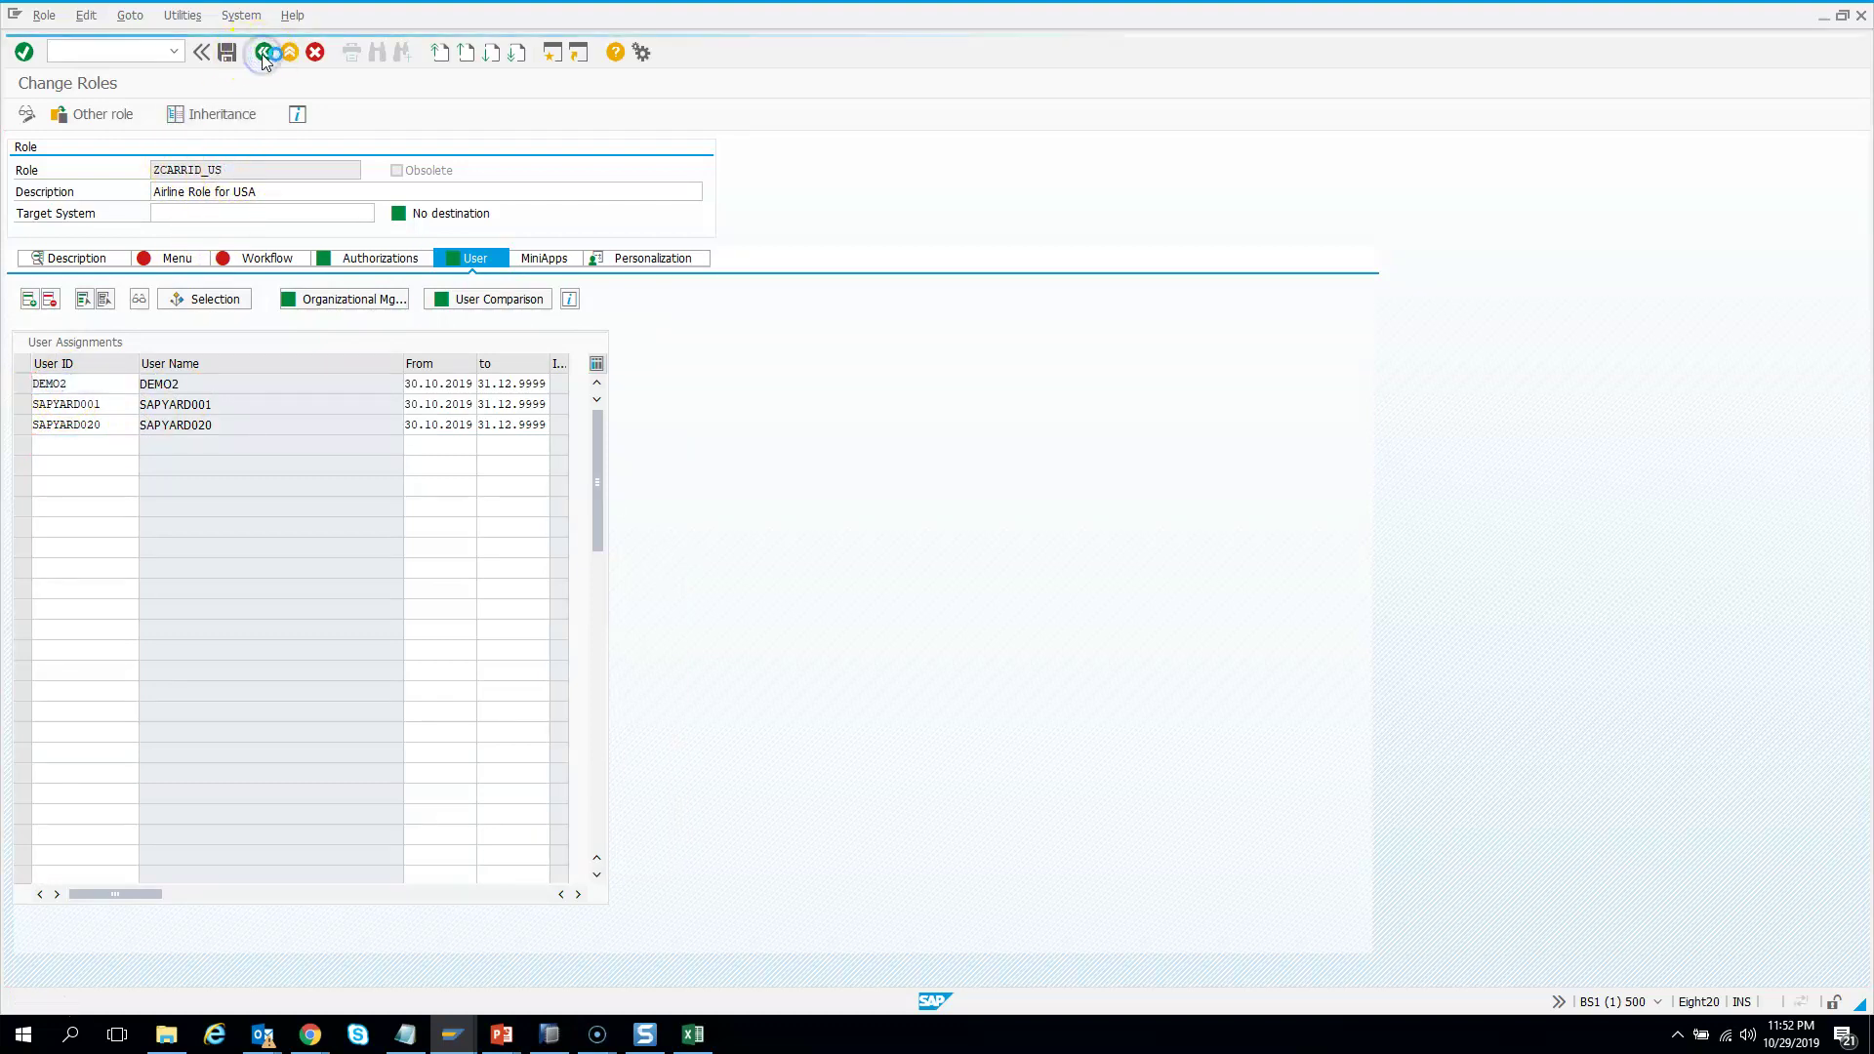
Open role ZCARRID_SP and confirm the demo user appears in its user list
left_click(231, 145)
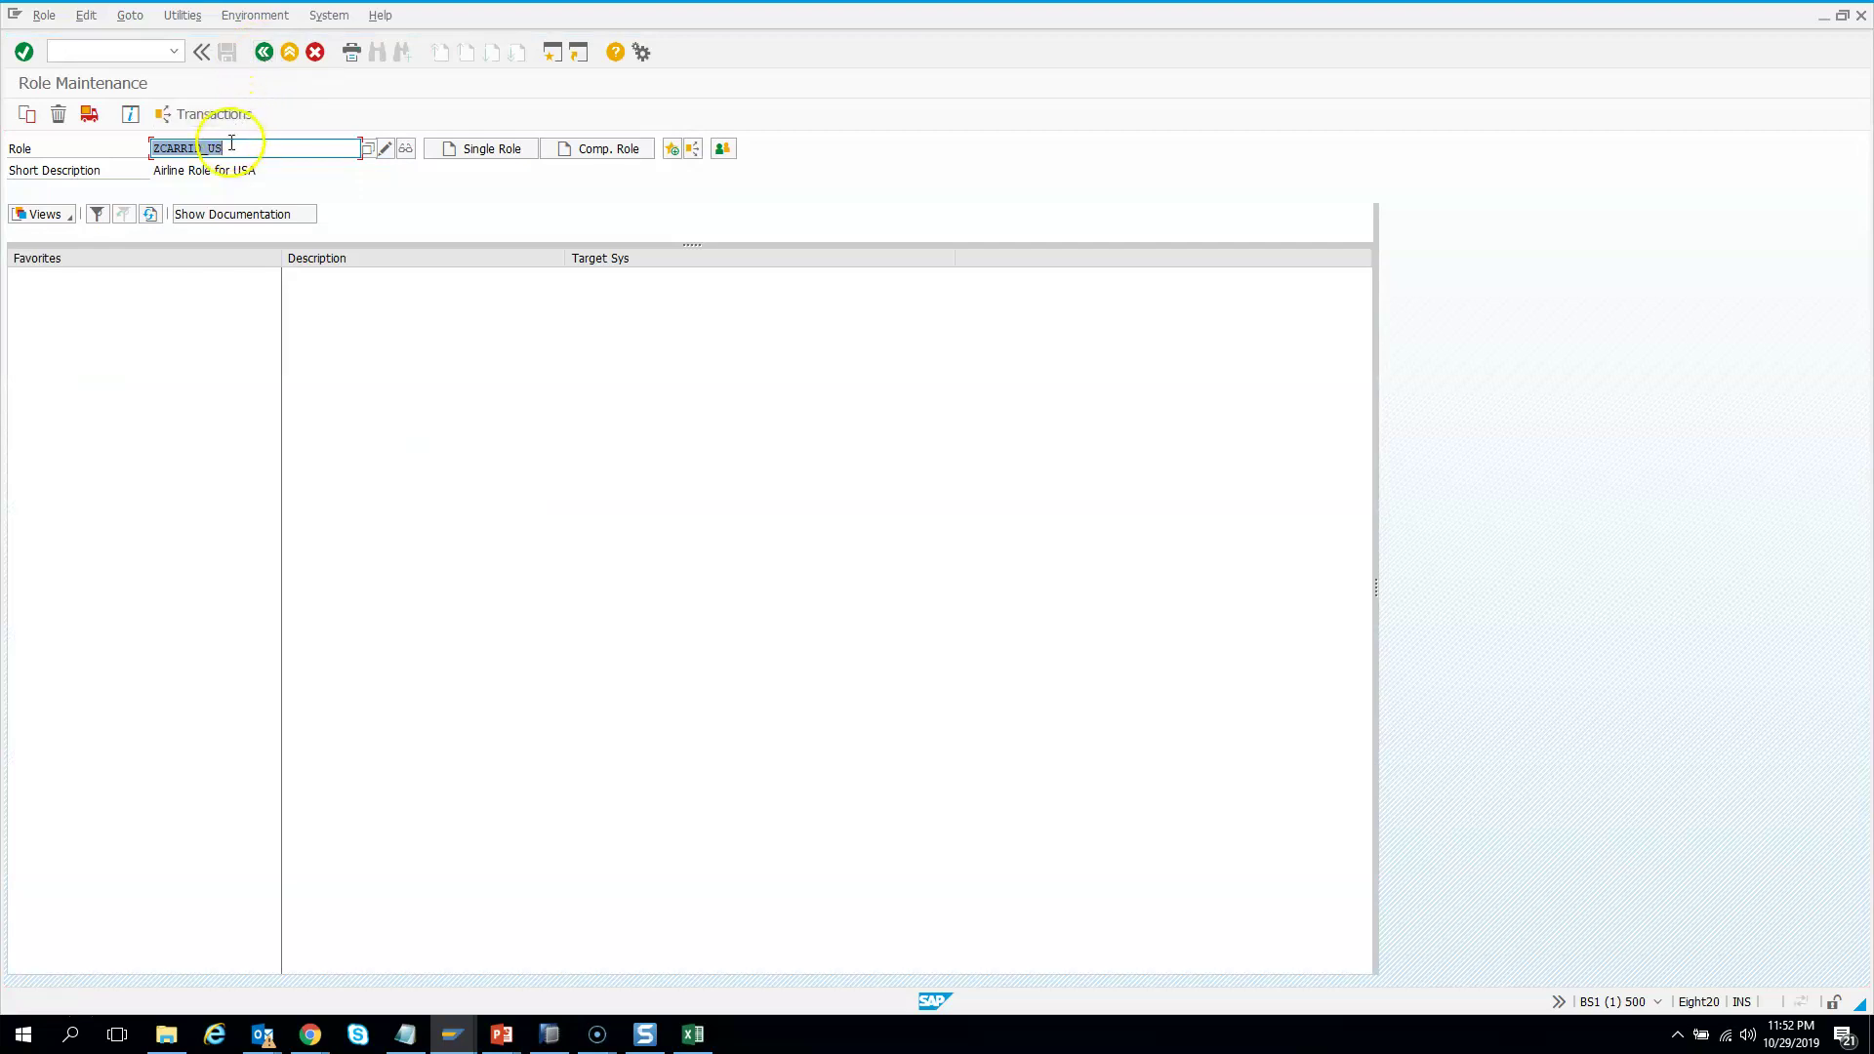
key("BackSpace")
key("BackSpace")
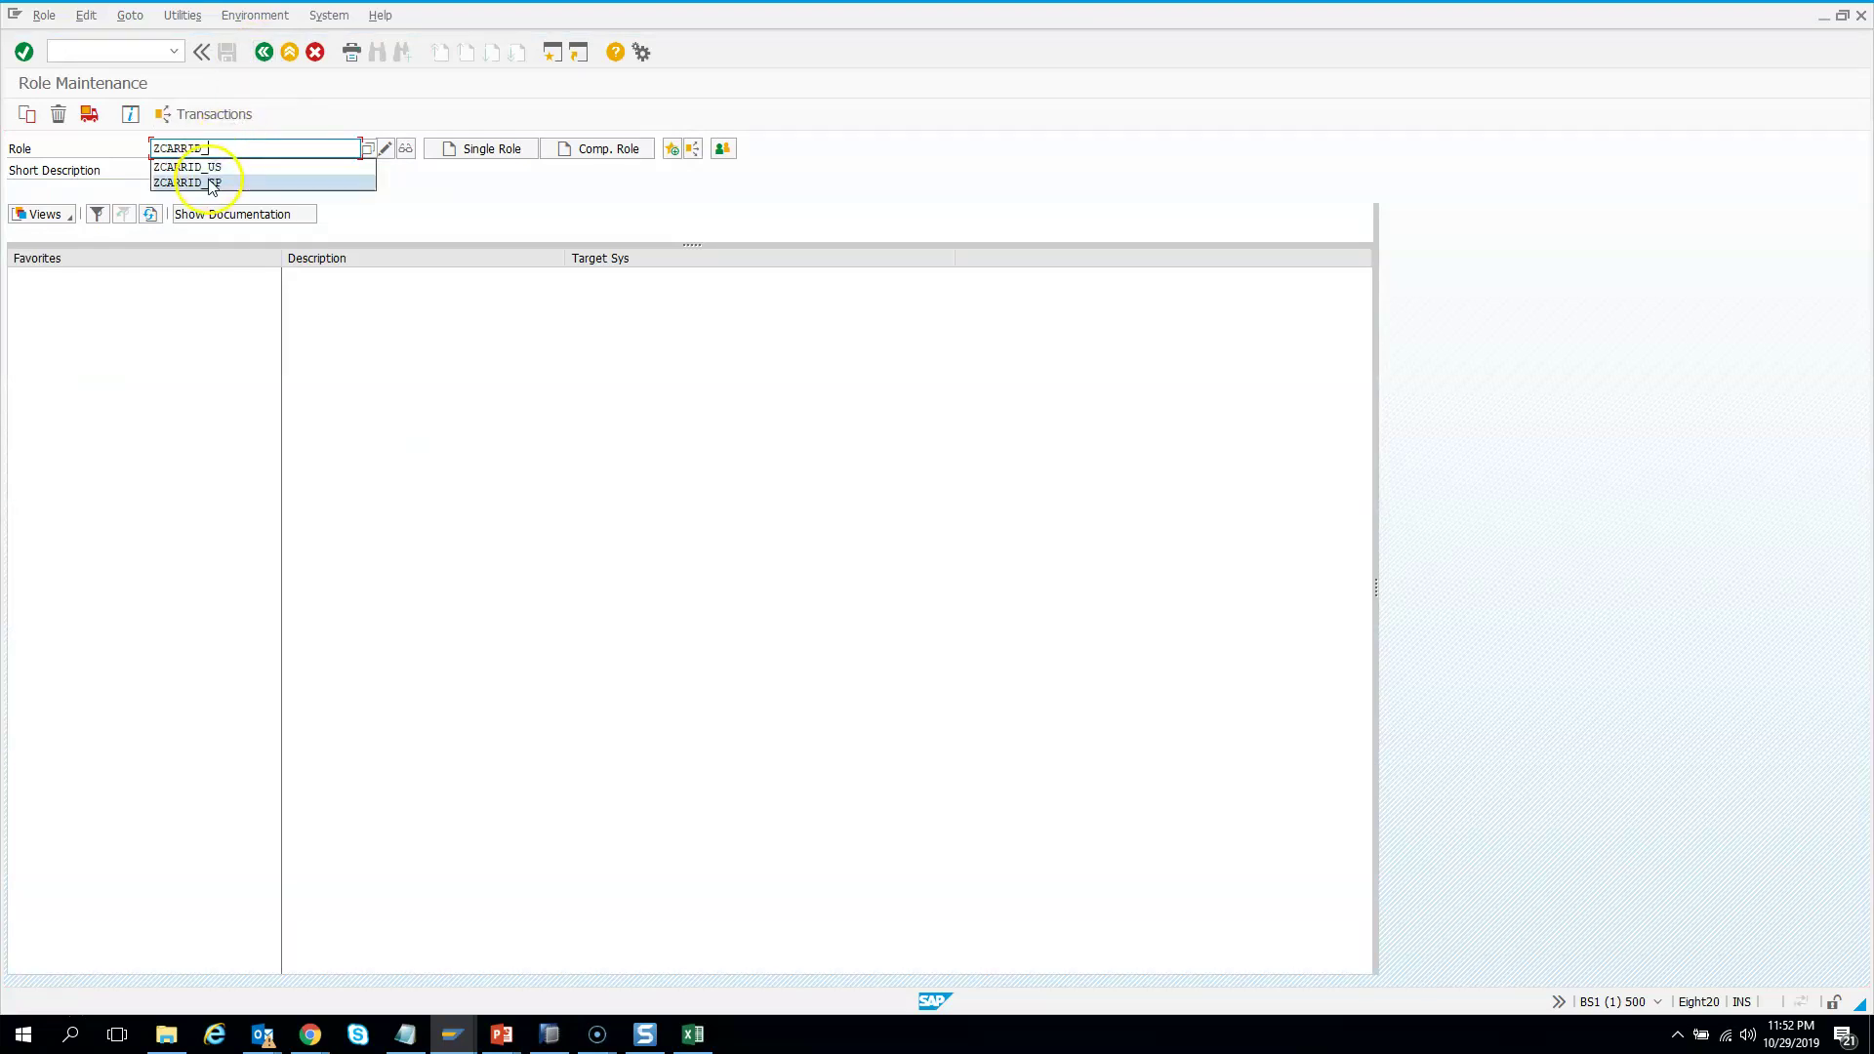
left_click(208, 182)
left_click(383, 149)
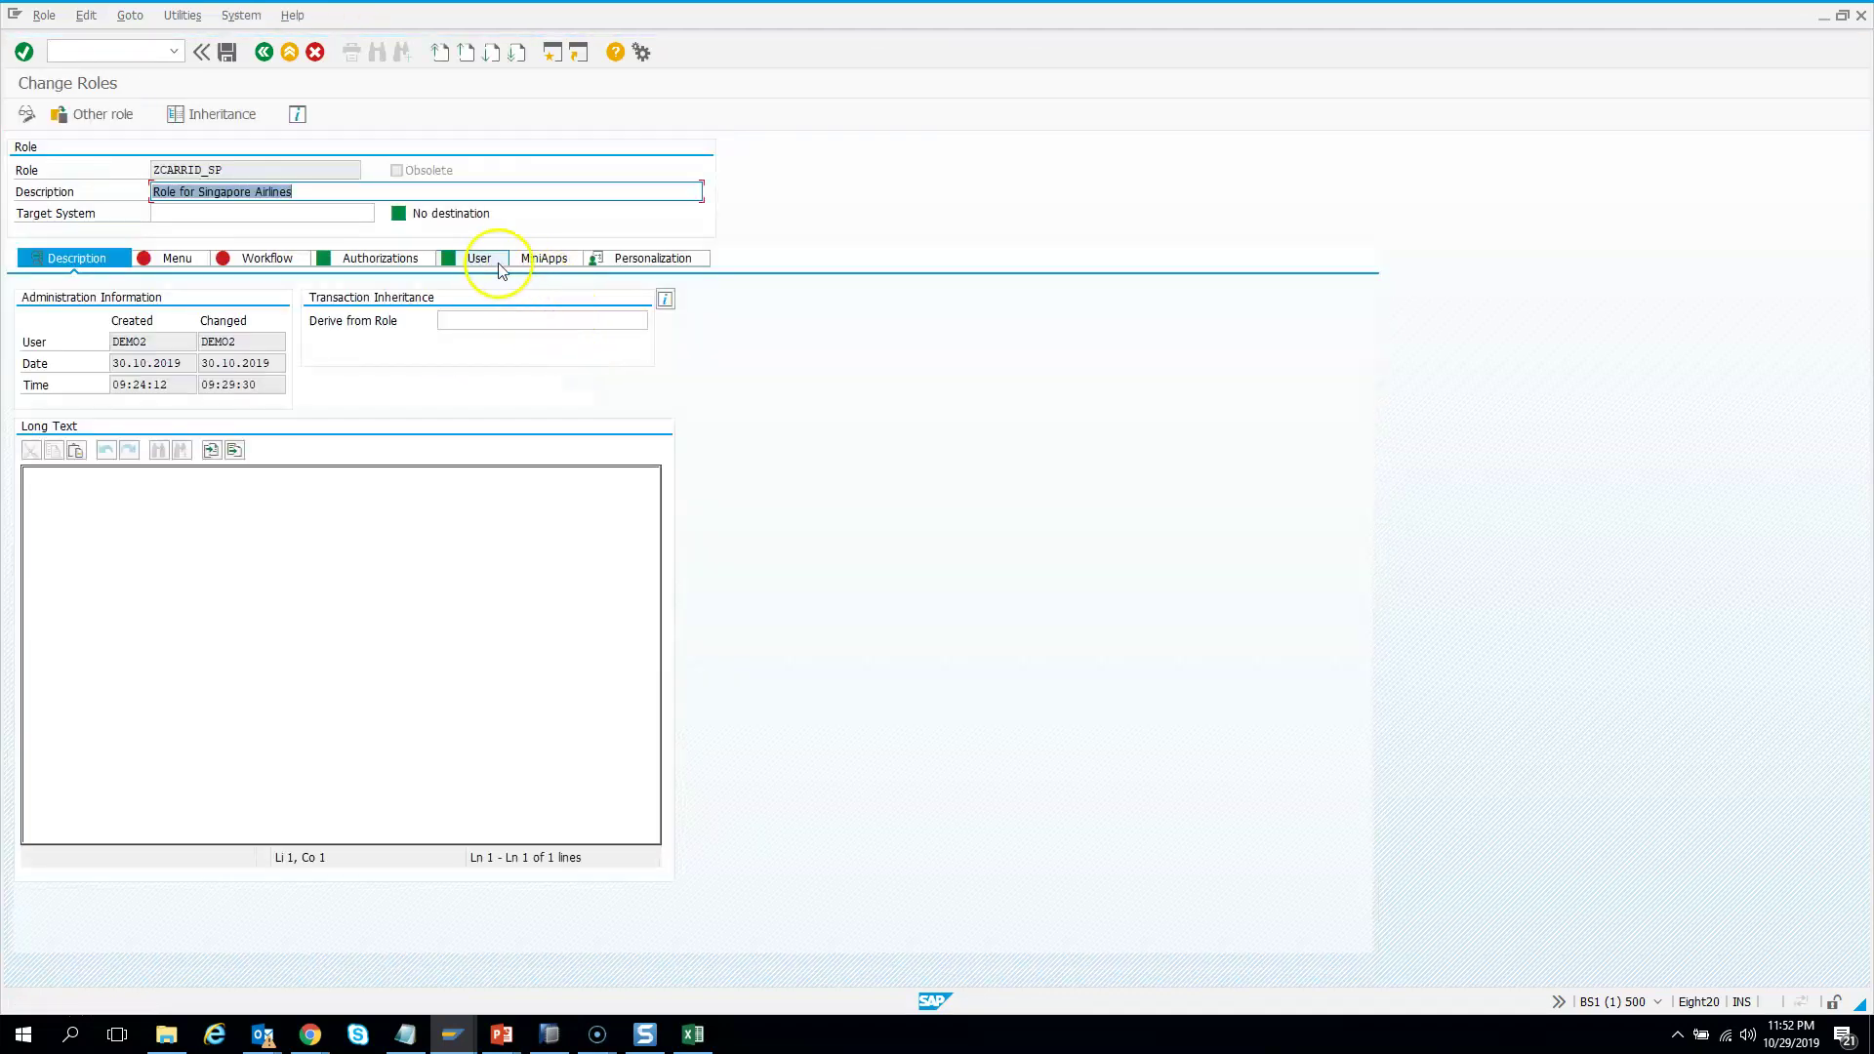
left_click(479, 257)
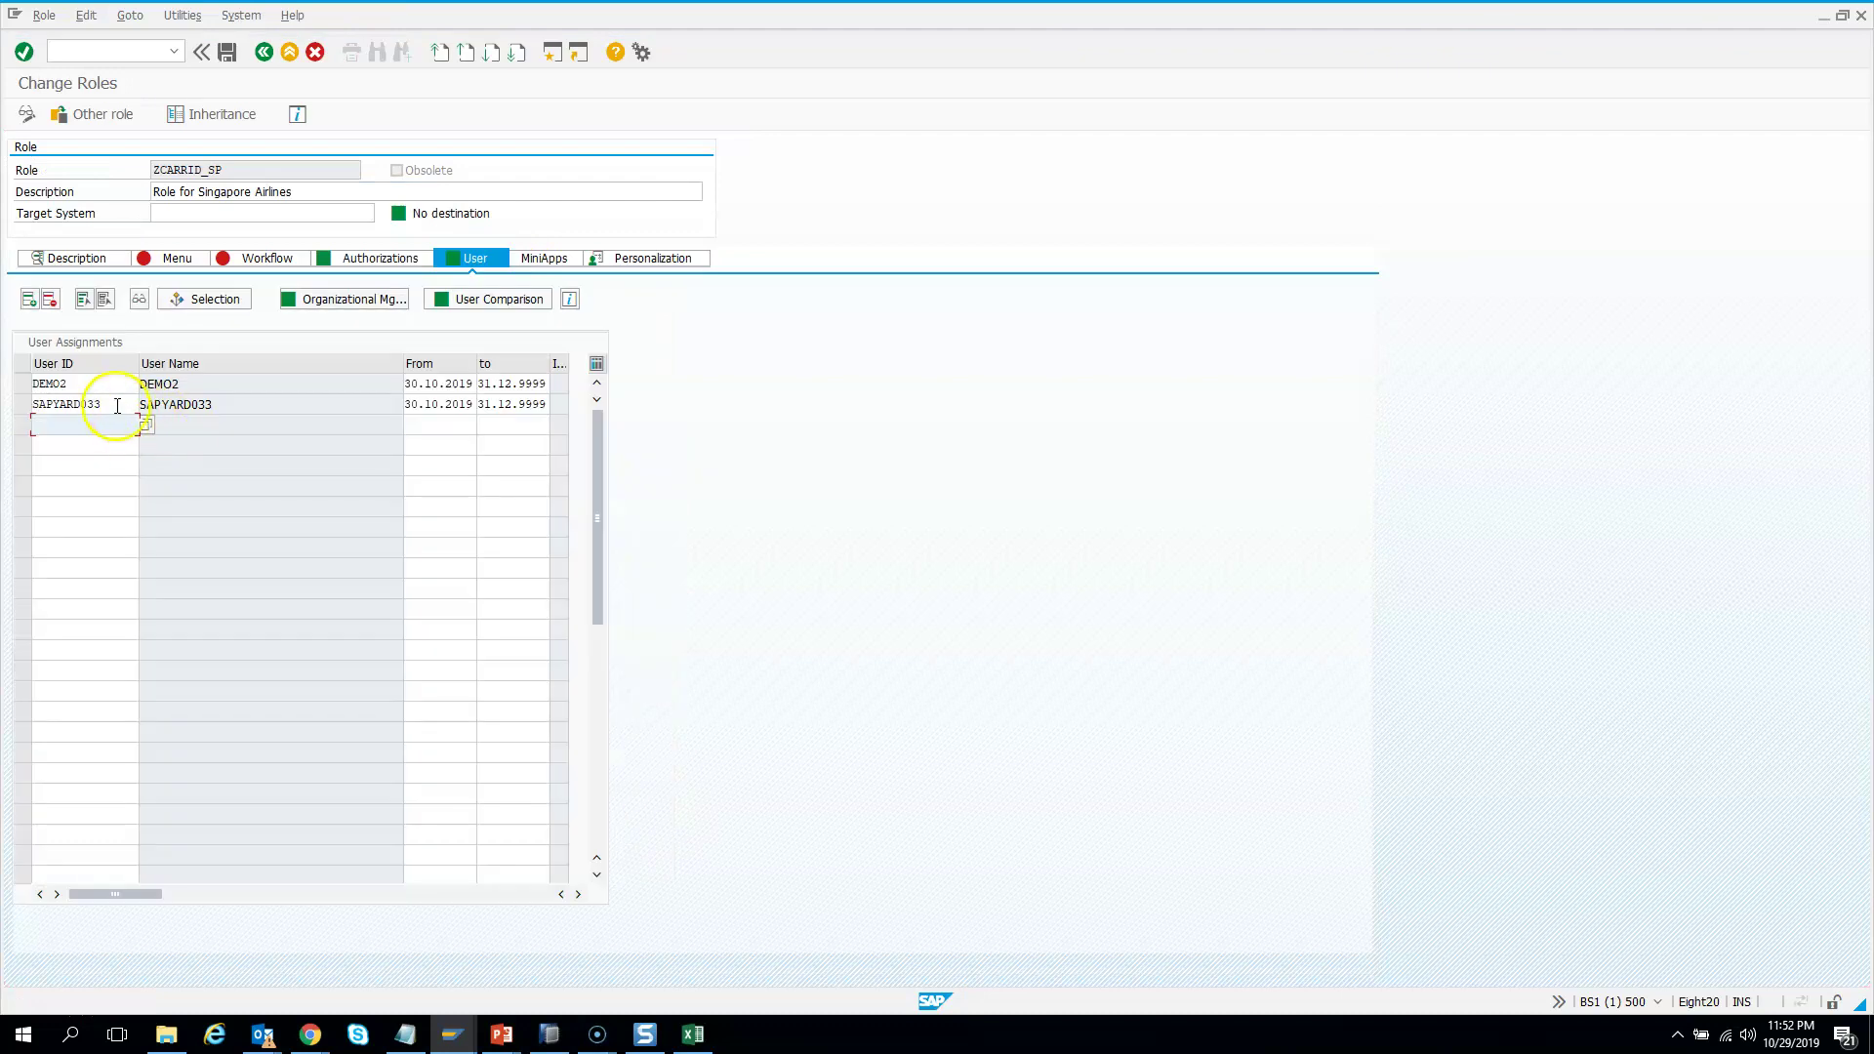
left_click(89, 388)
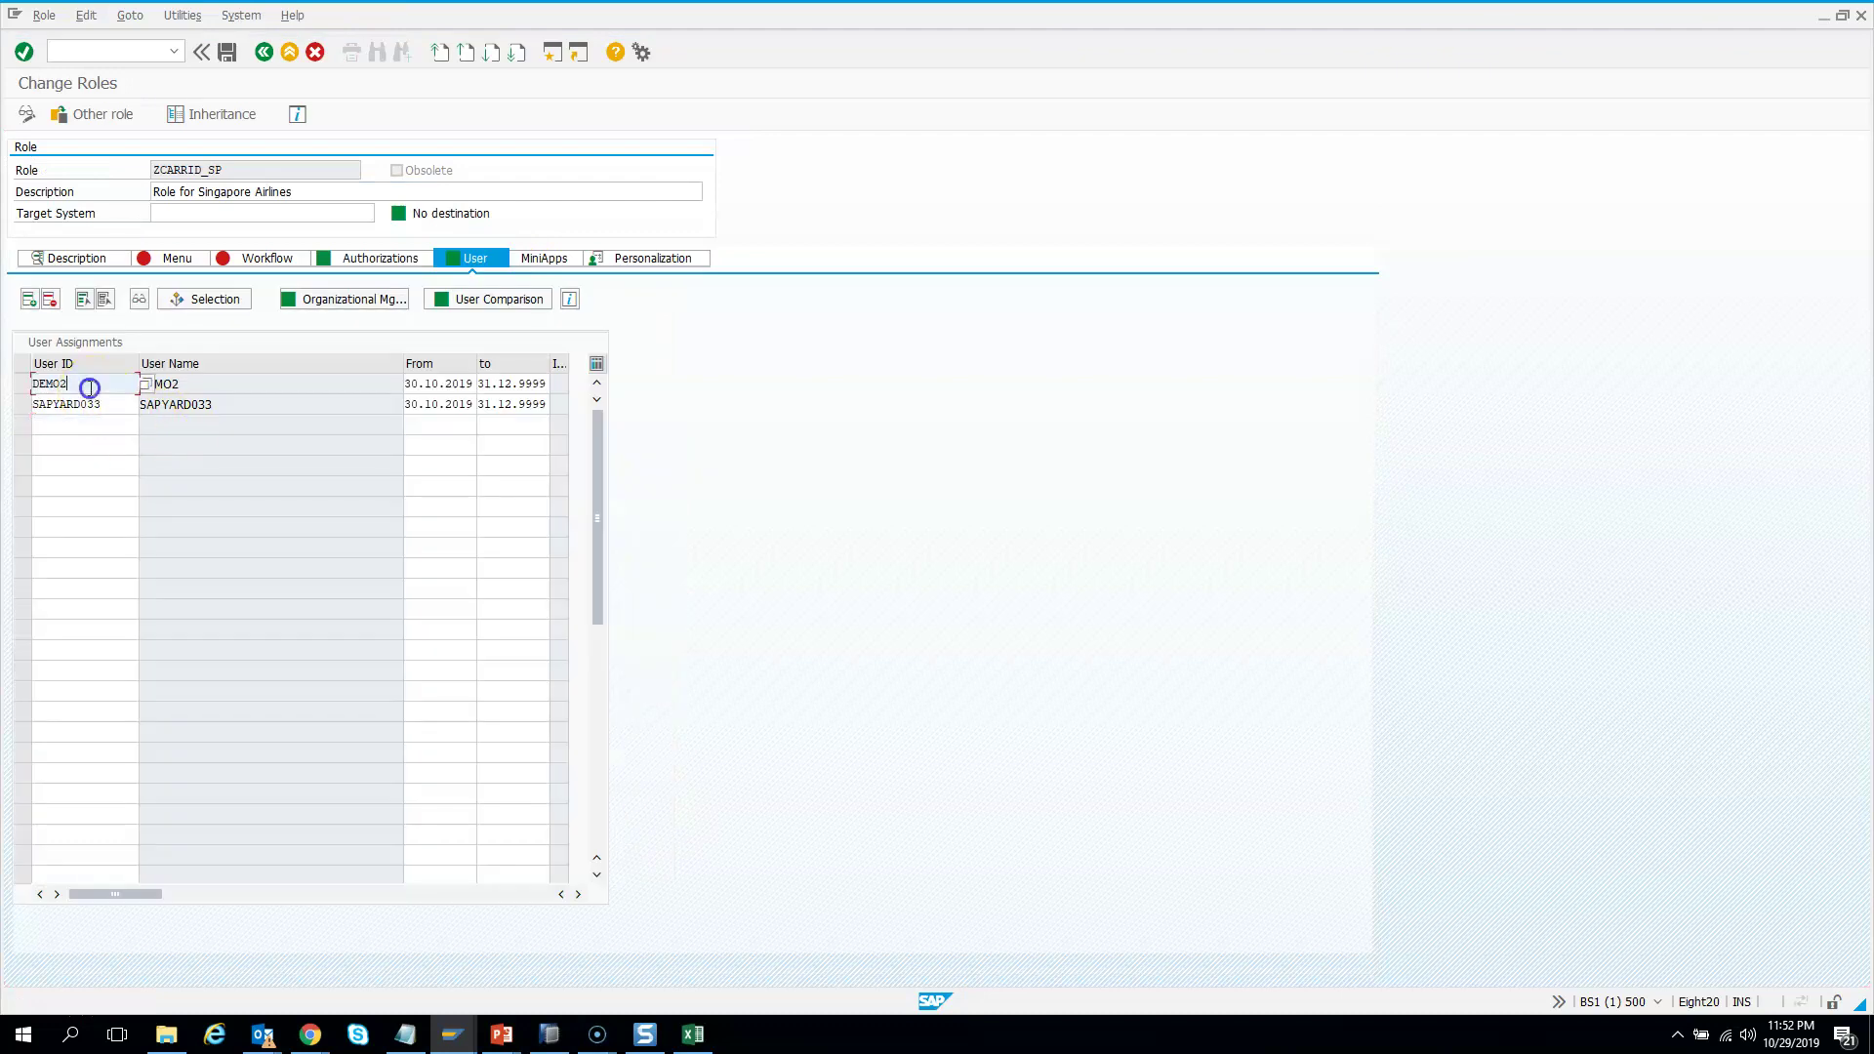
left_click(549, 1033)
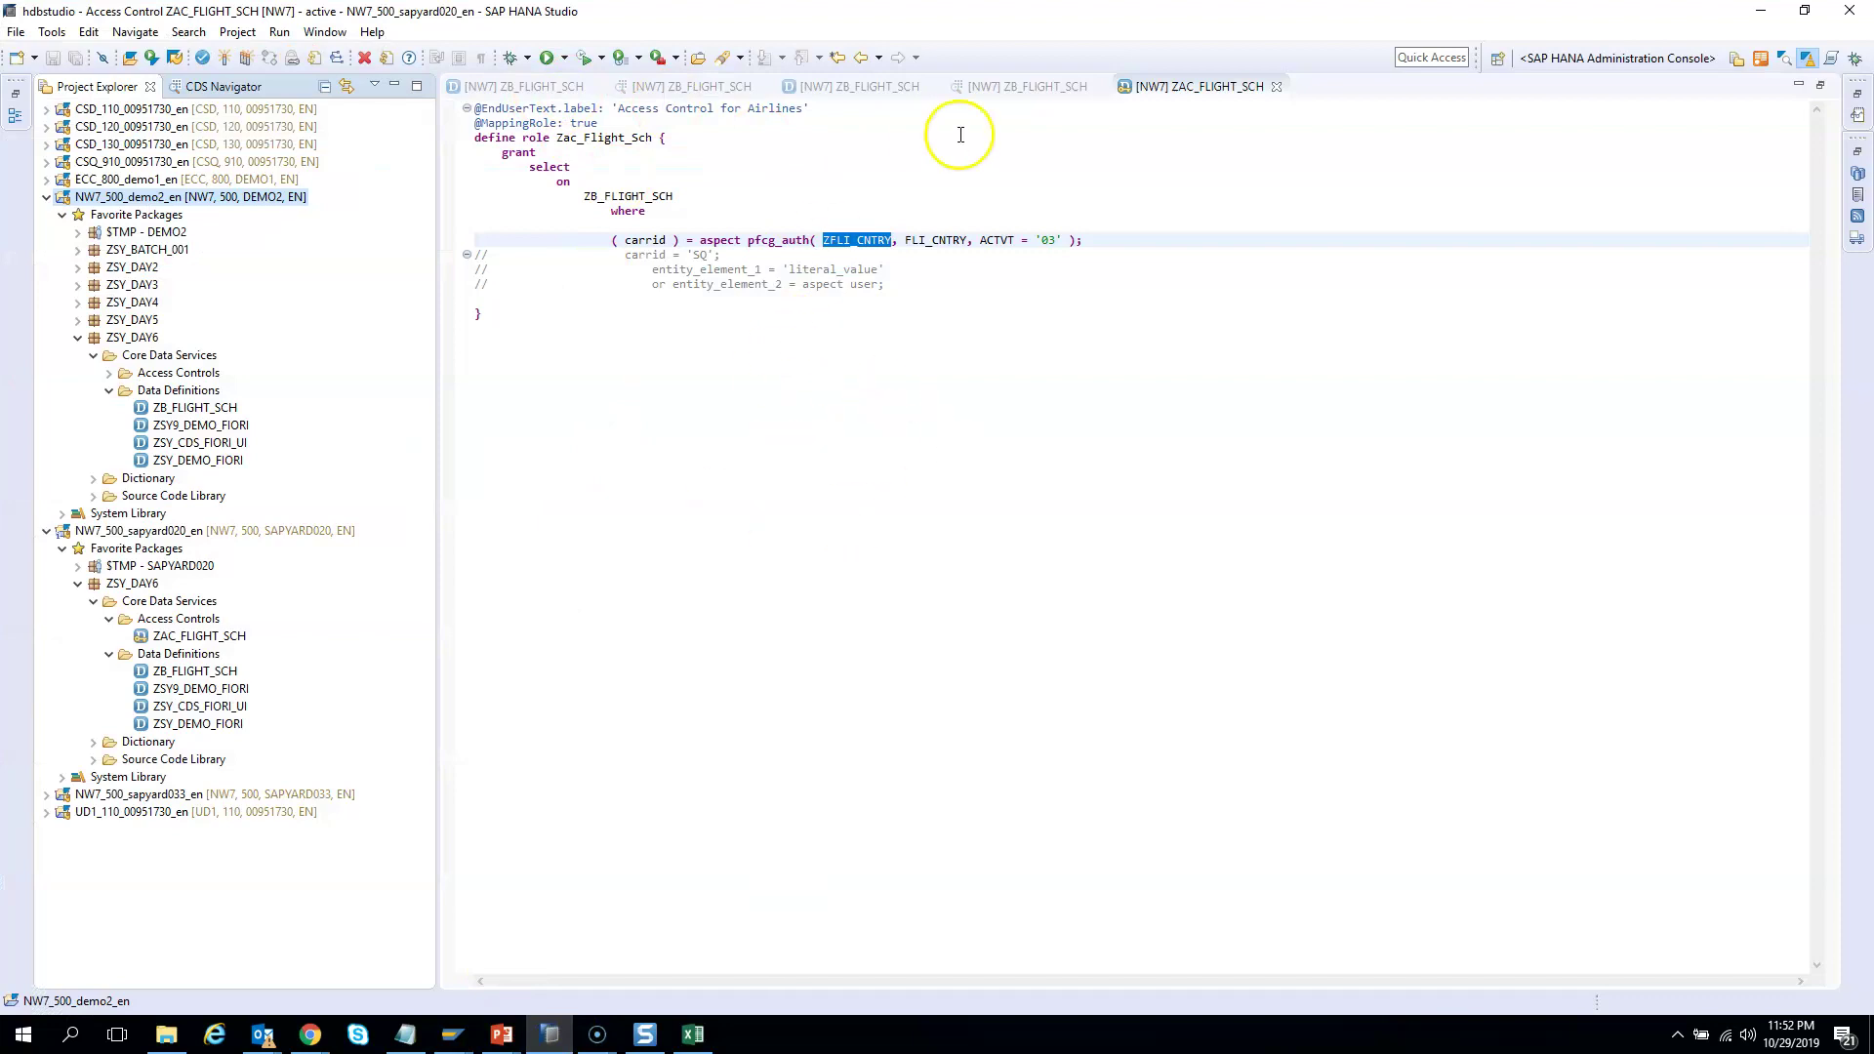
Rerun the ZB_FLIGHT_SCH data preview, now returning six rows of AA and SQ flights
left_click(1010, 90)
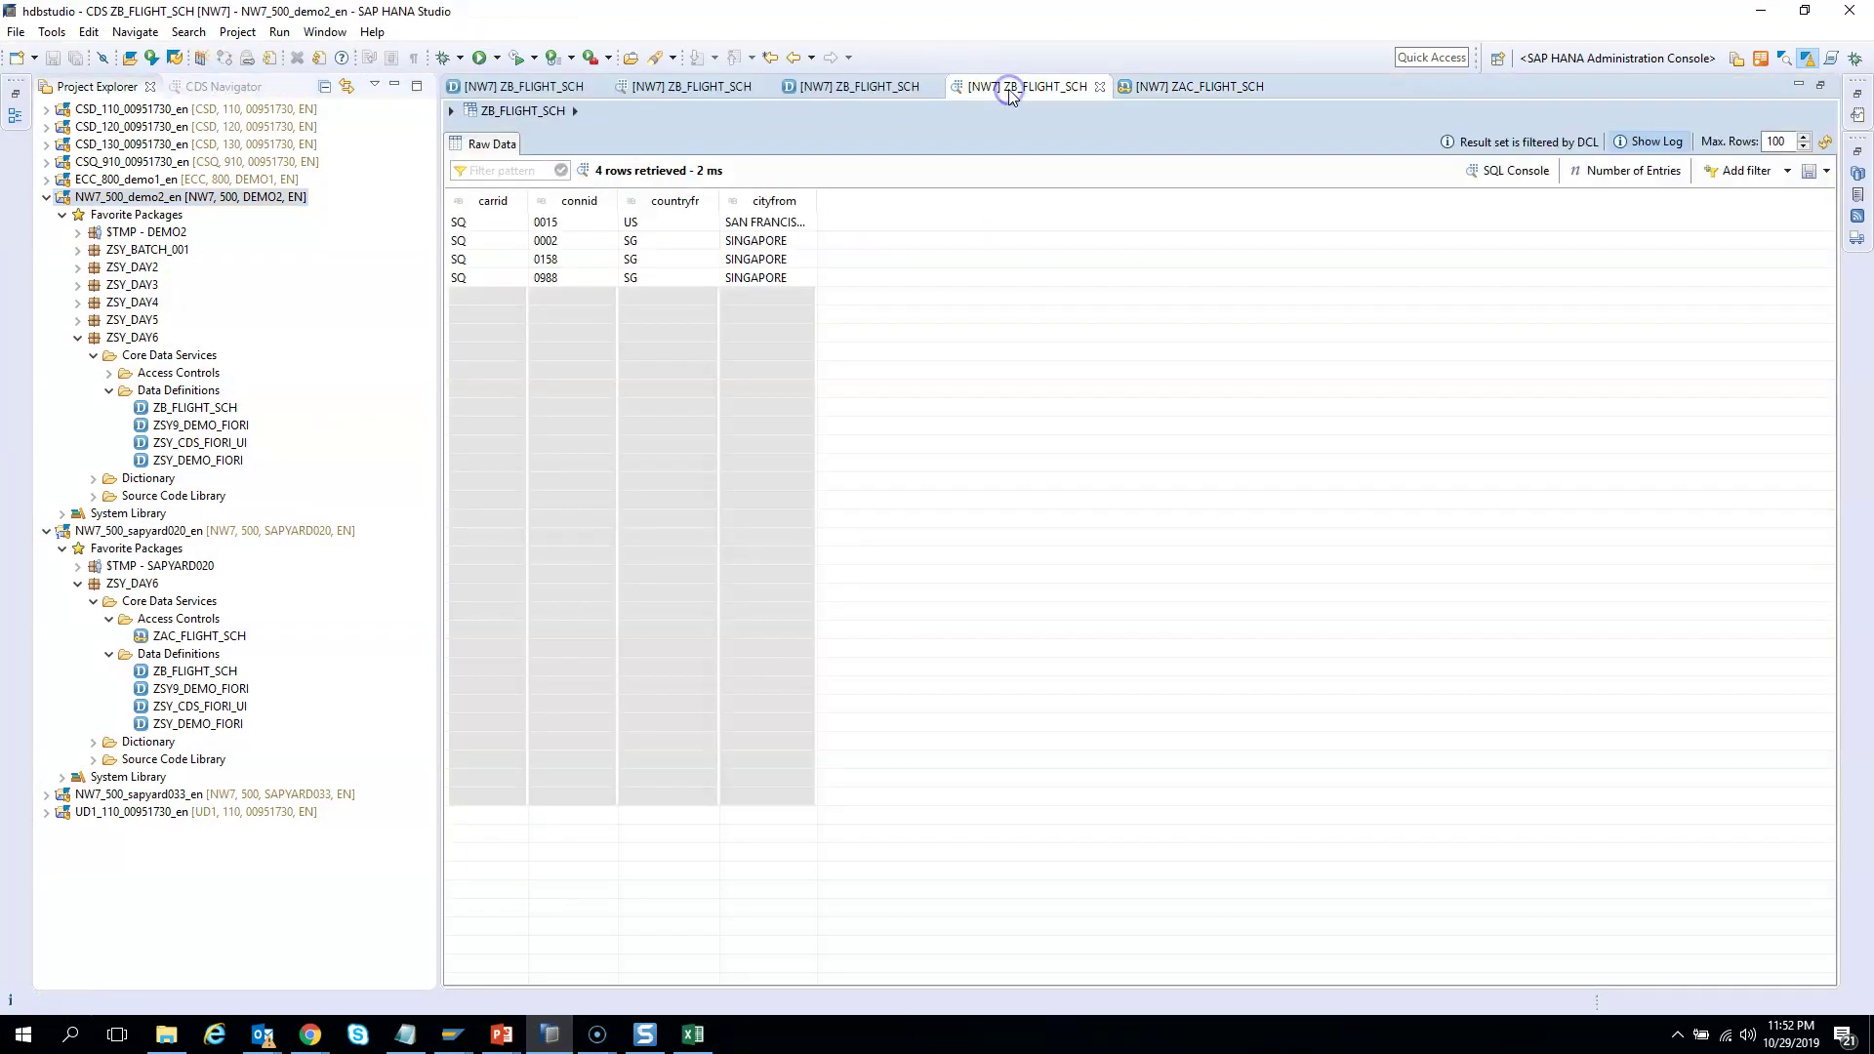
left_click(859, 89)
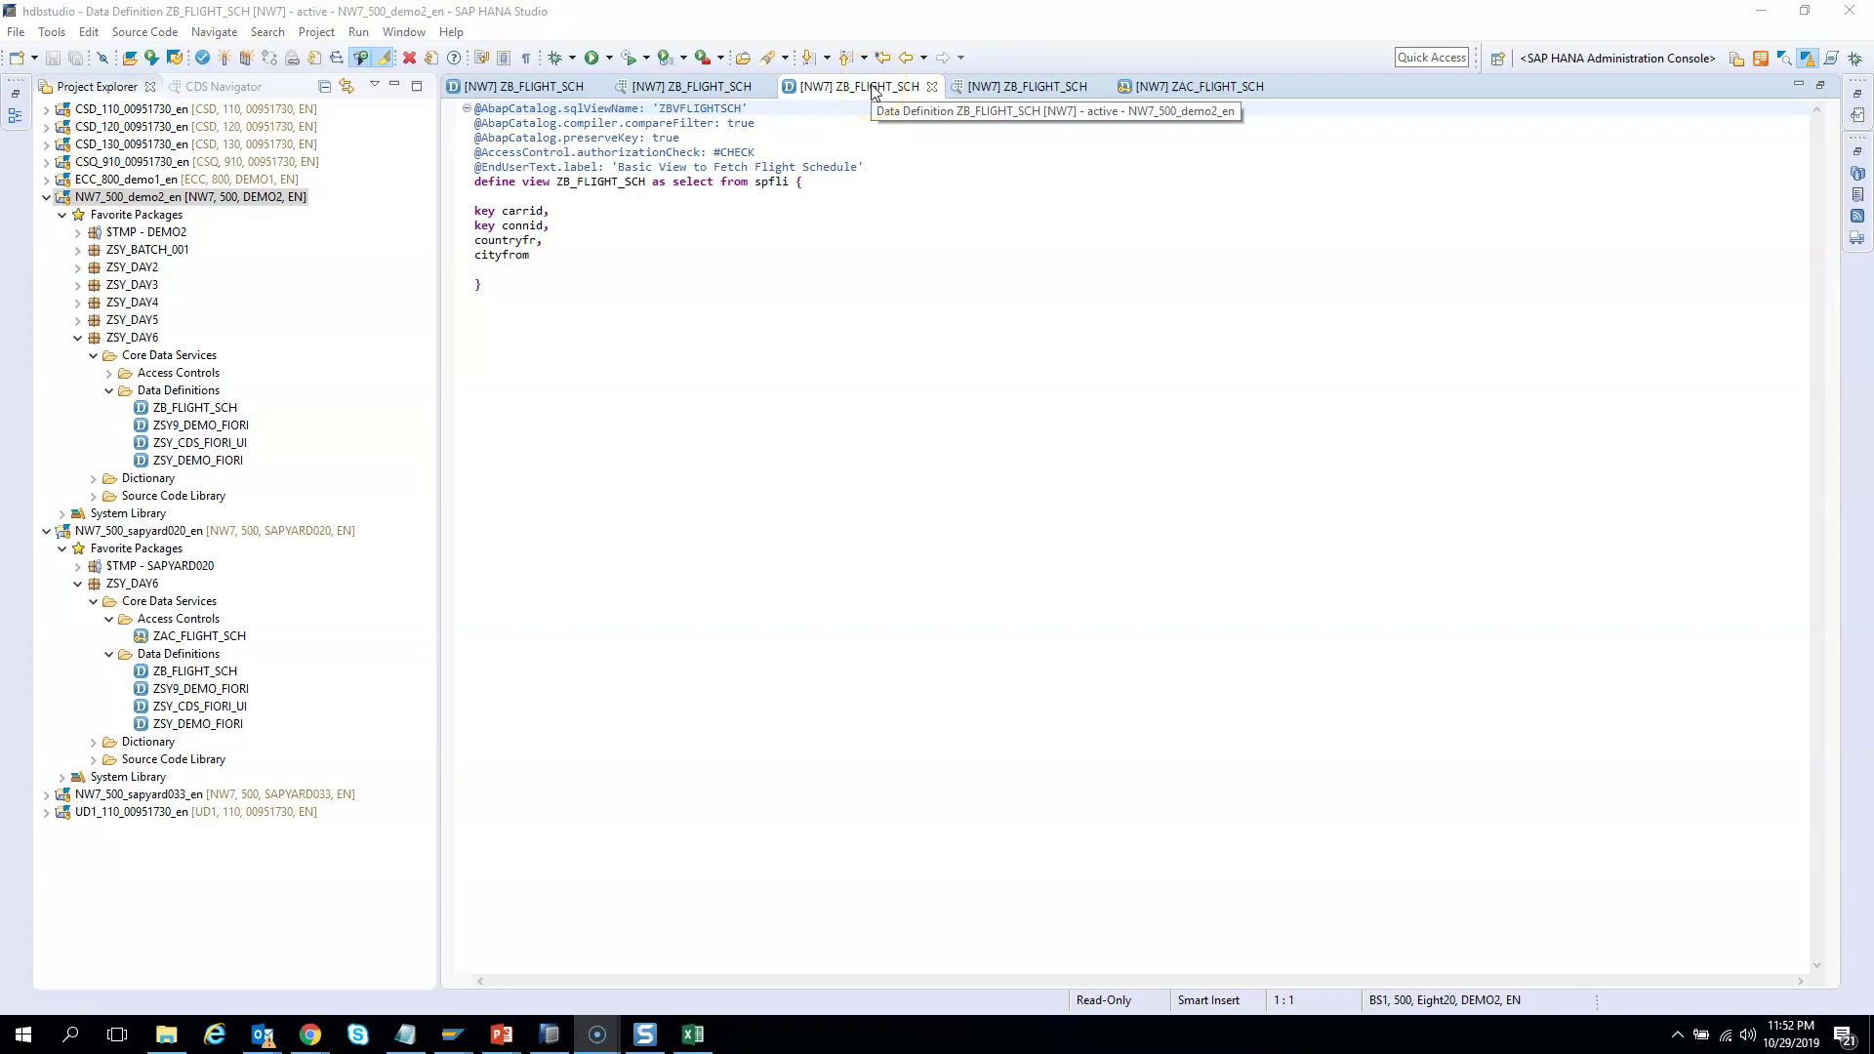
left_click(789, 290)
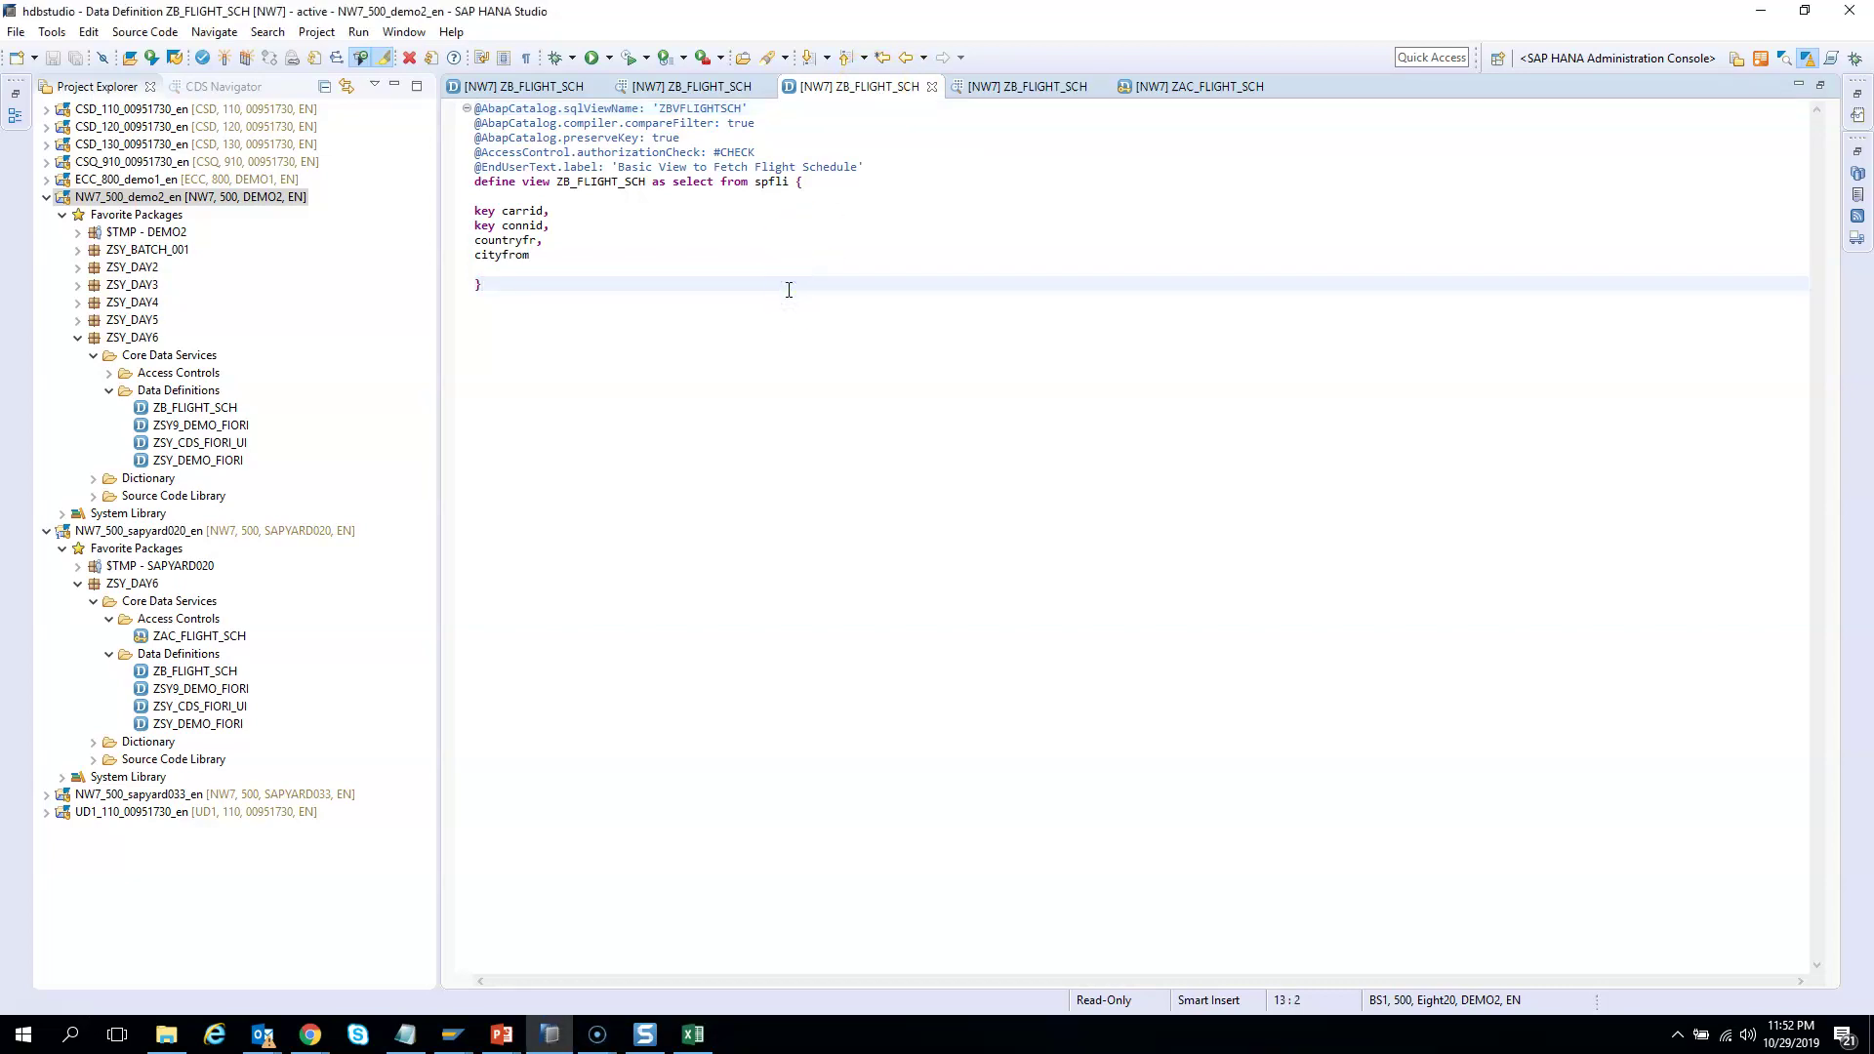
key("F8")
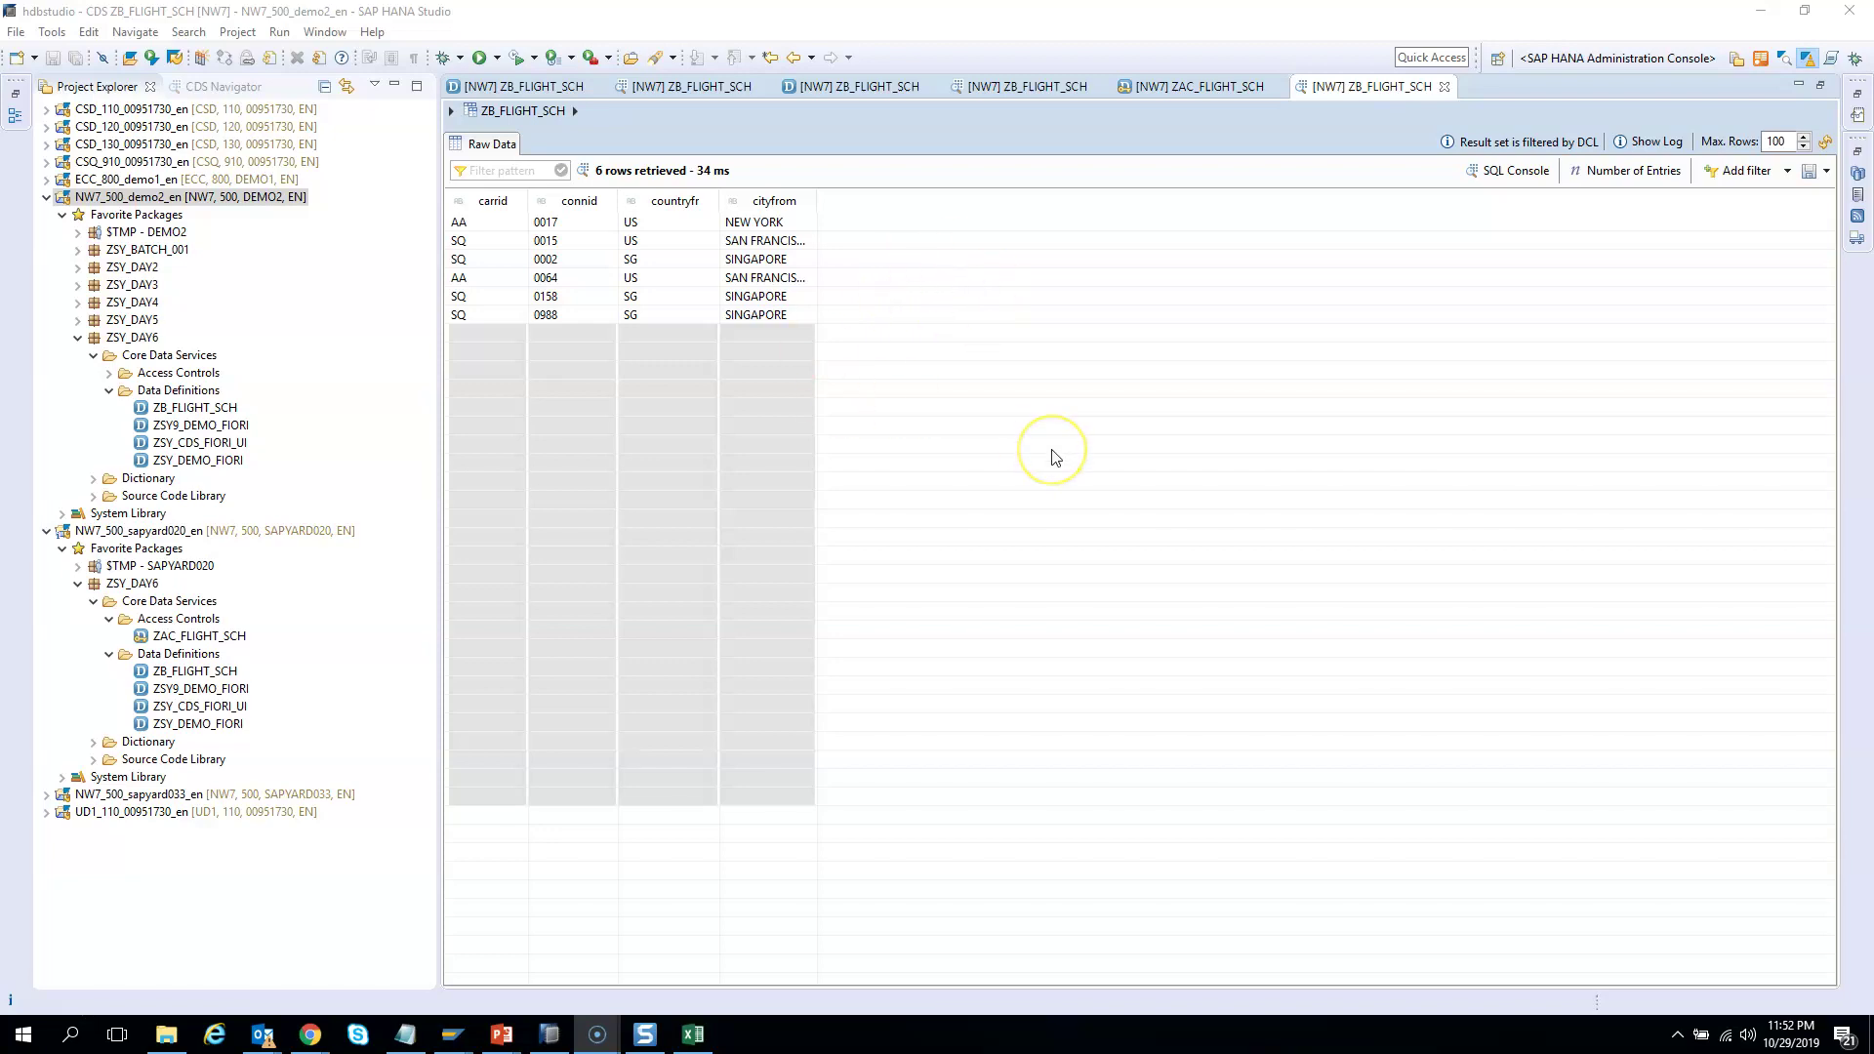
left_click(1199, 86)
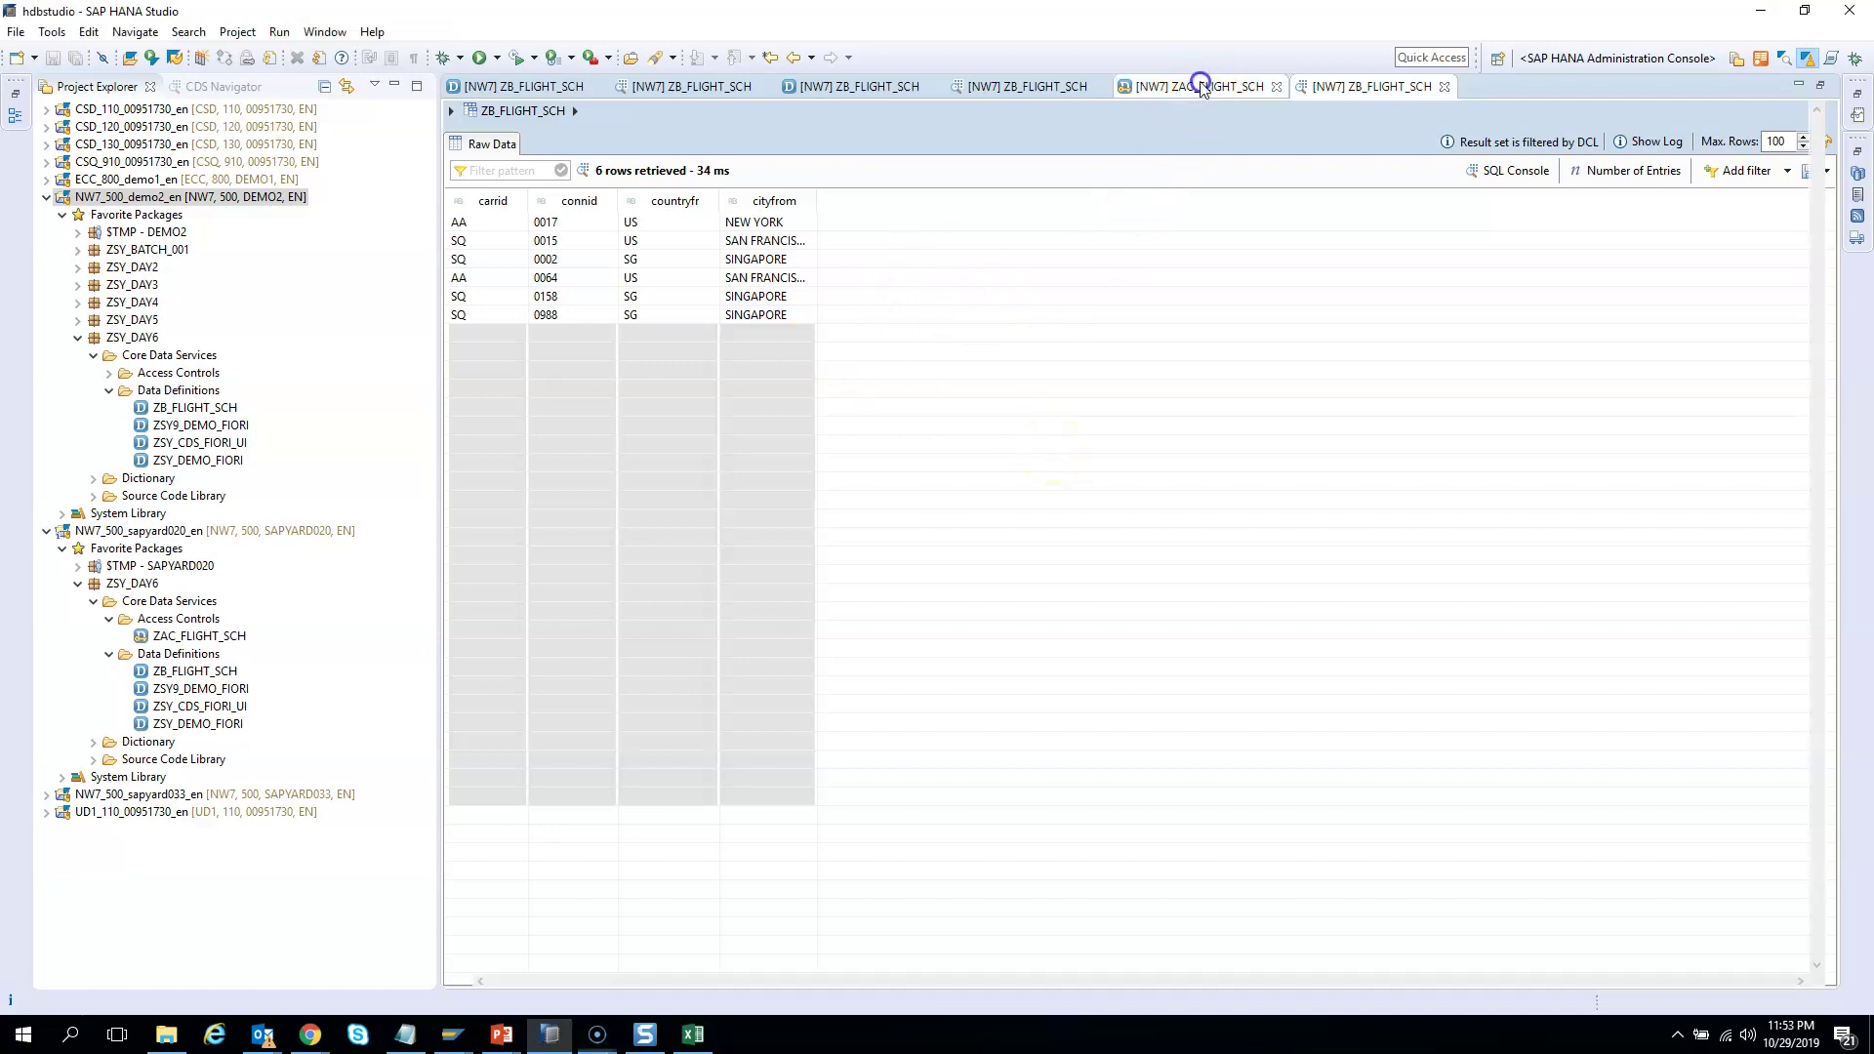
Dismiss the transport-request warning and review ZAC_FLIGHT_SCH's pfcg_auth condition on ZFLI_CNTRY
left_click(836, 247)
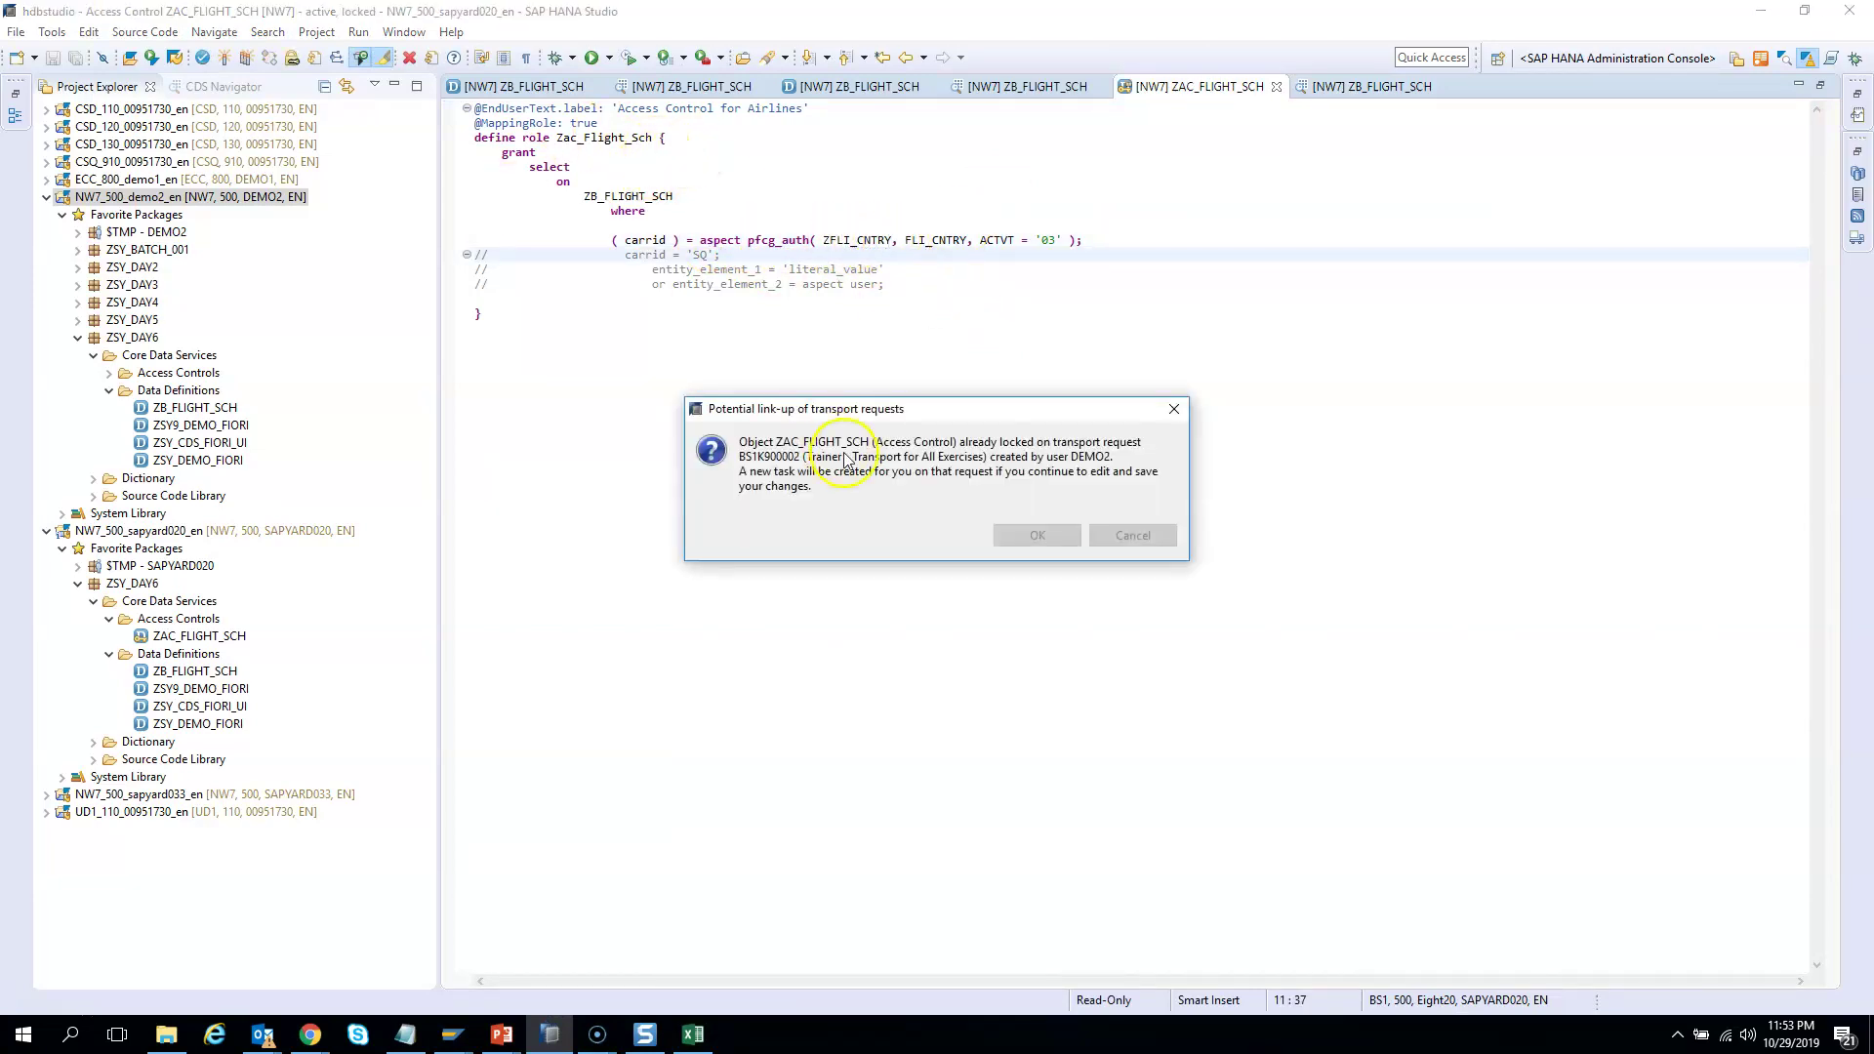
left_click(1174, 407)
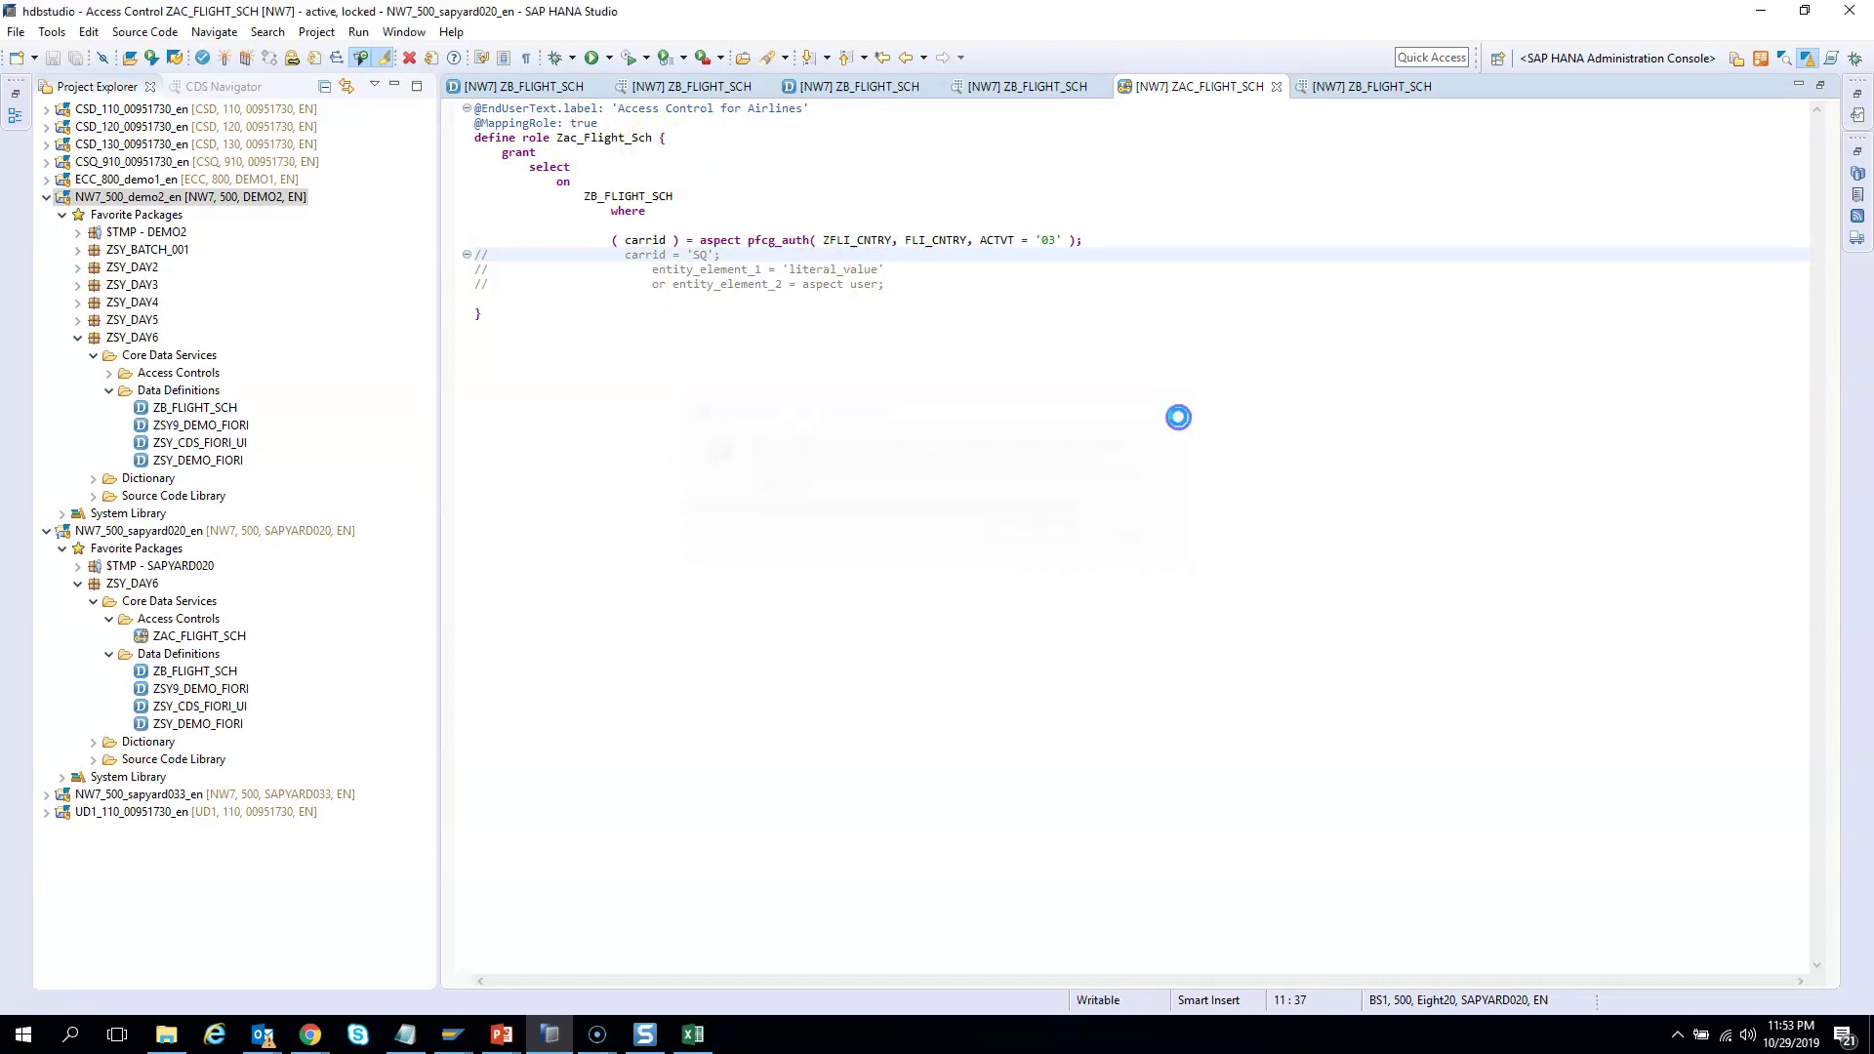
left_click(635, 121)
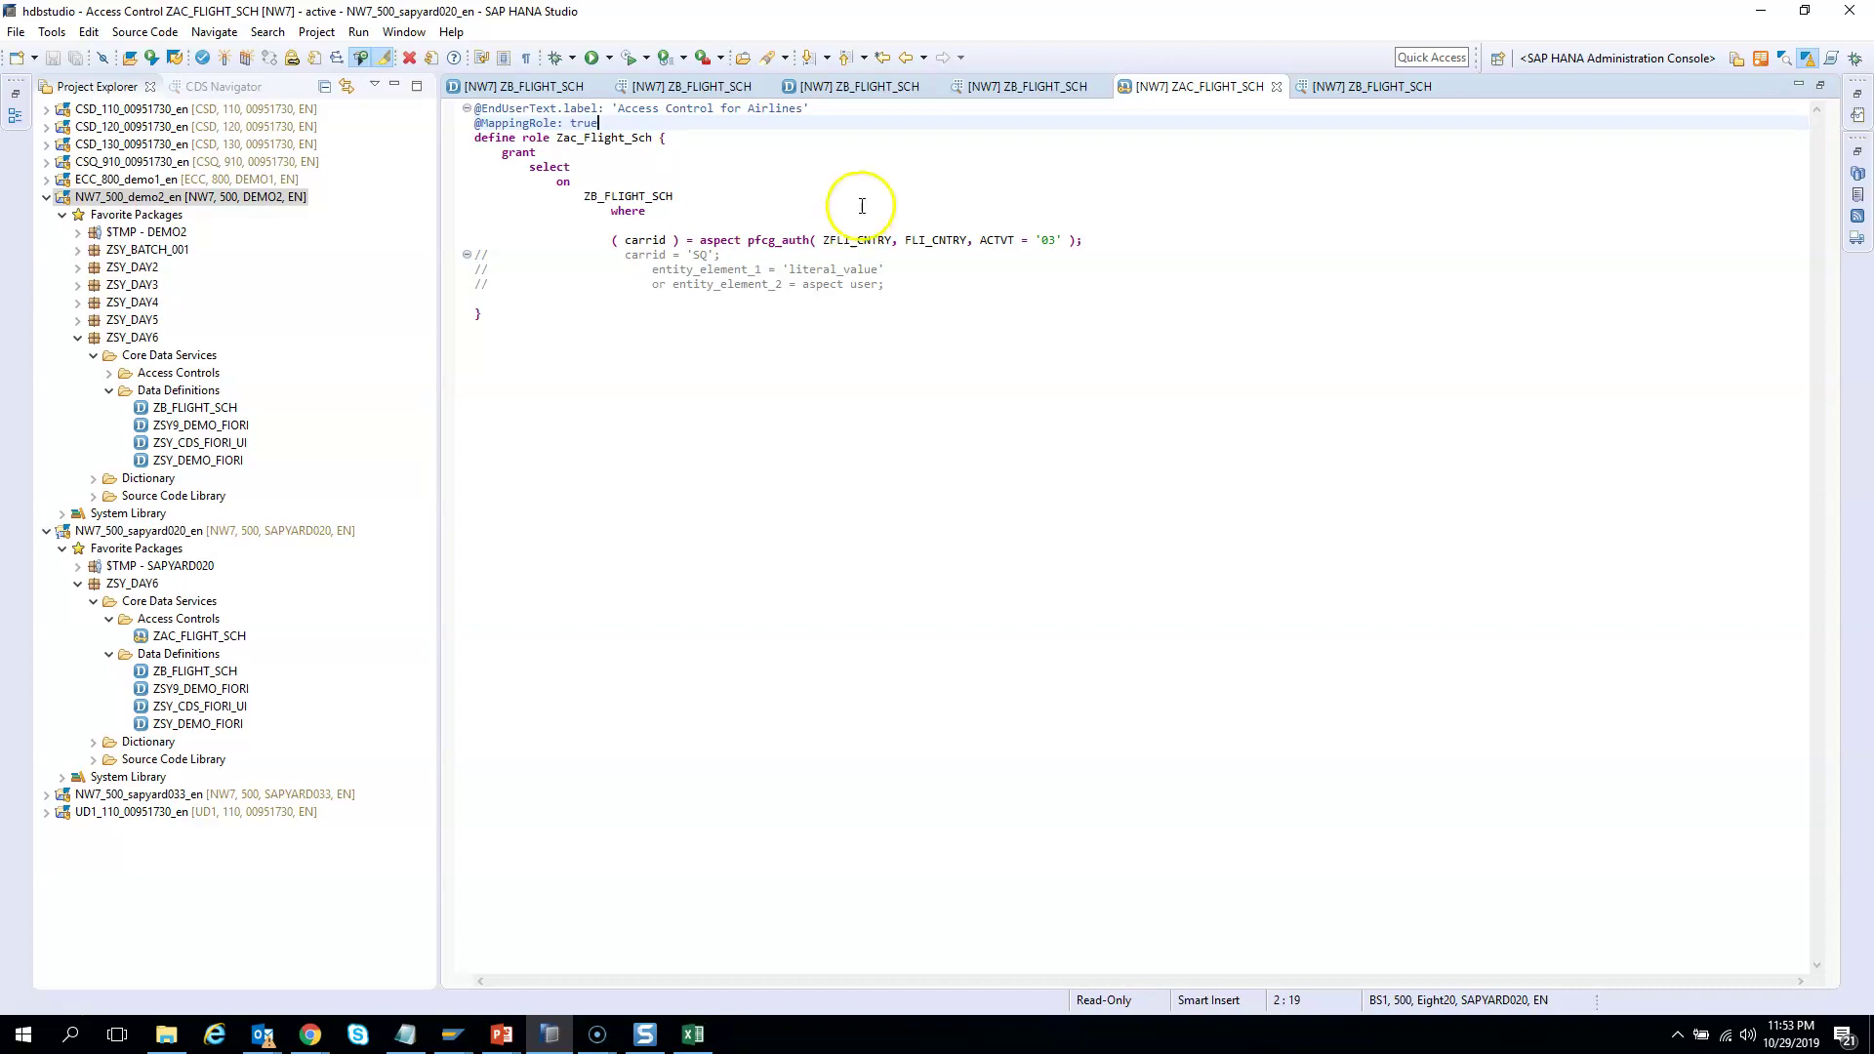
left_click(845, 239)
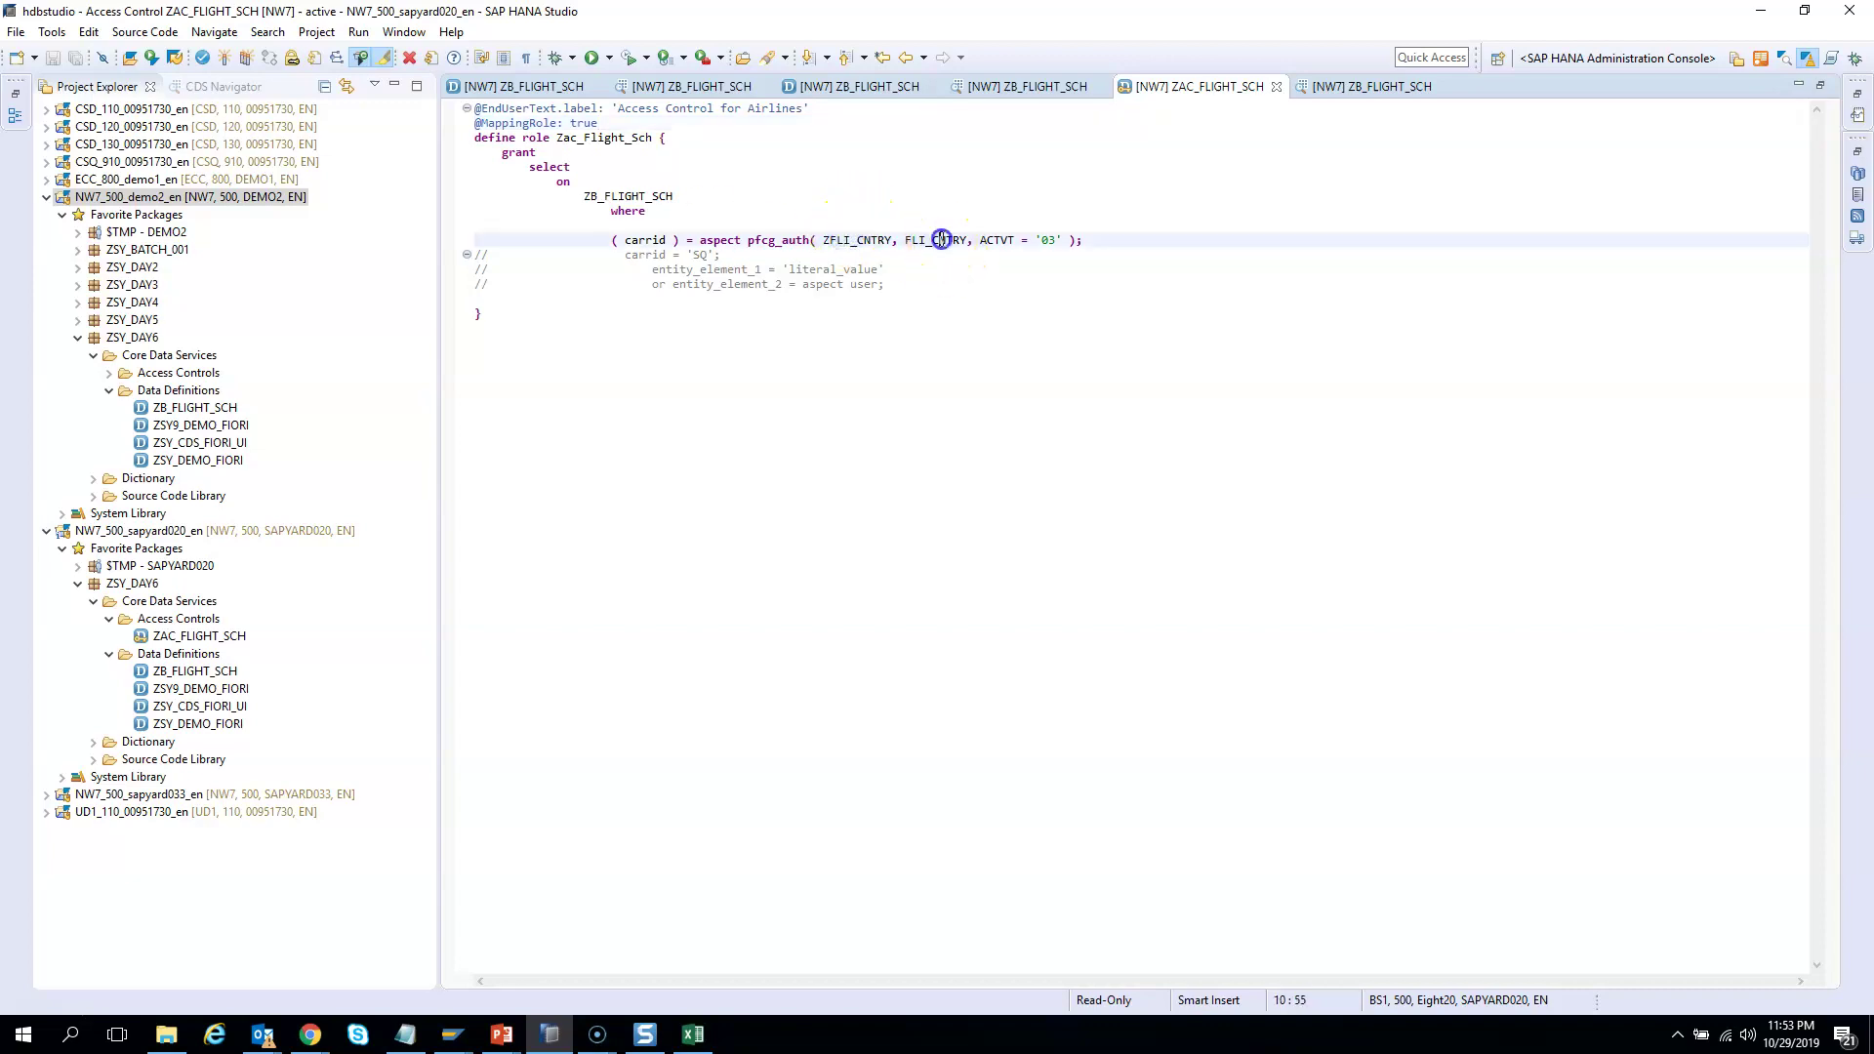
left_click(1104, 379)
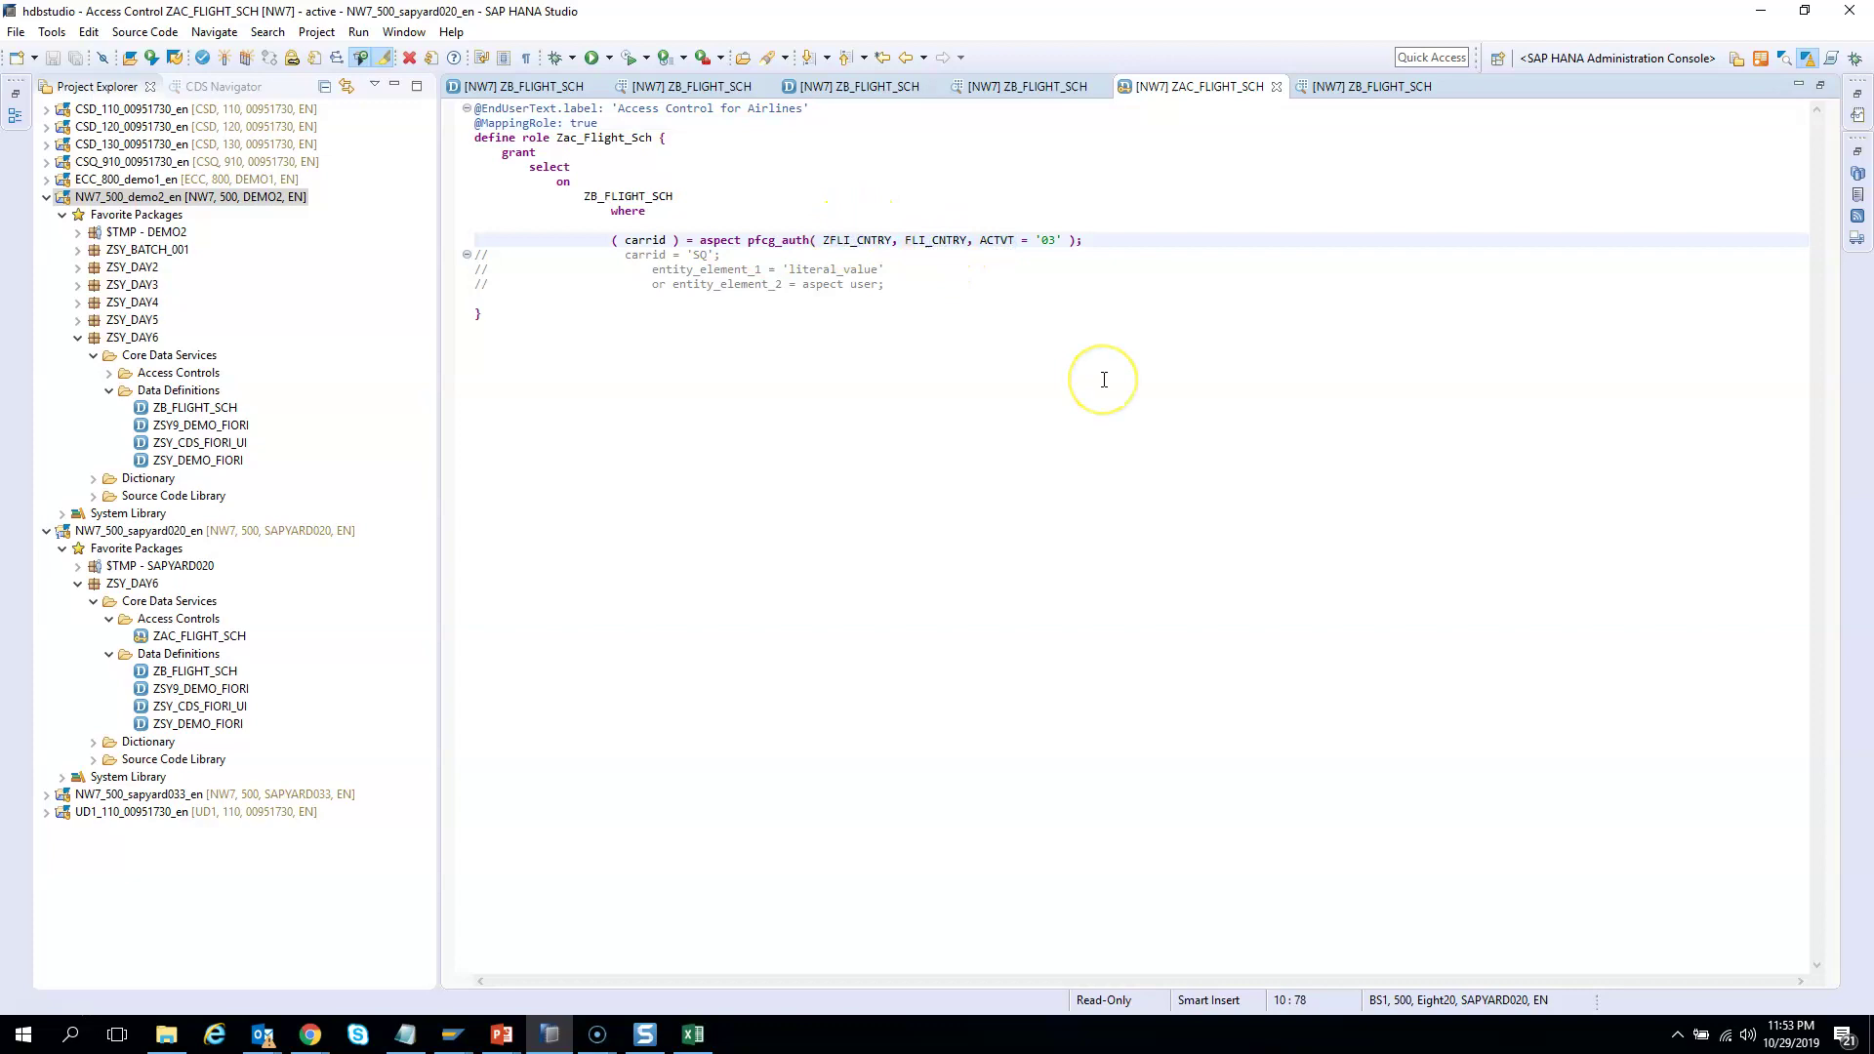